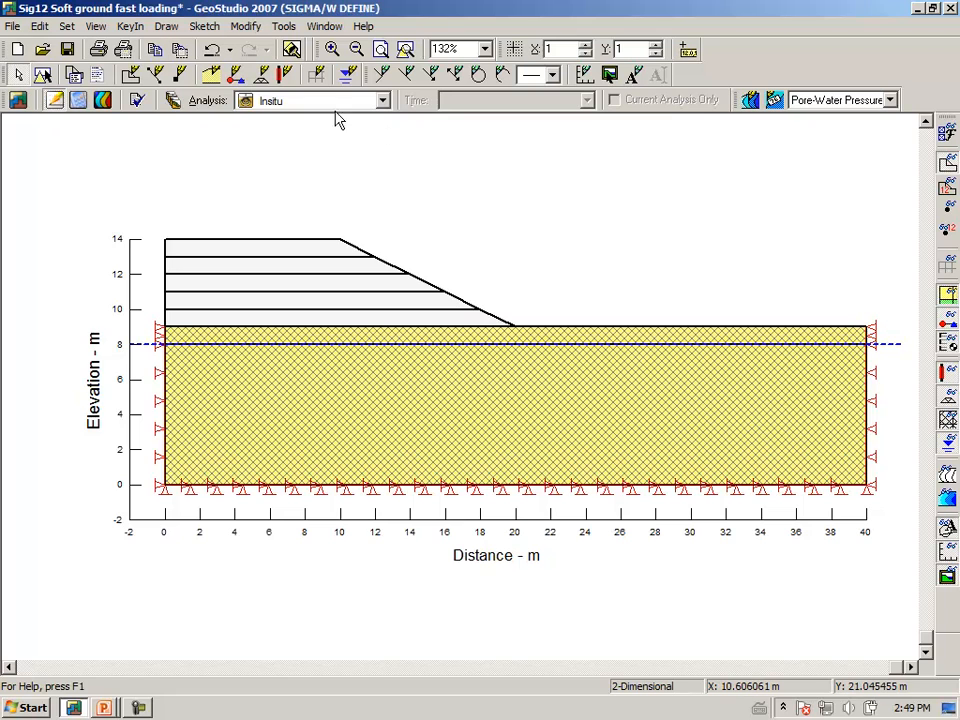
# Step: Examine the Insitu analysis definition, including its analysis type and the source of its initial pore-water pressure conditions
pyautogui.click(173, 101)
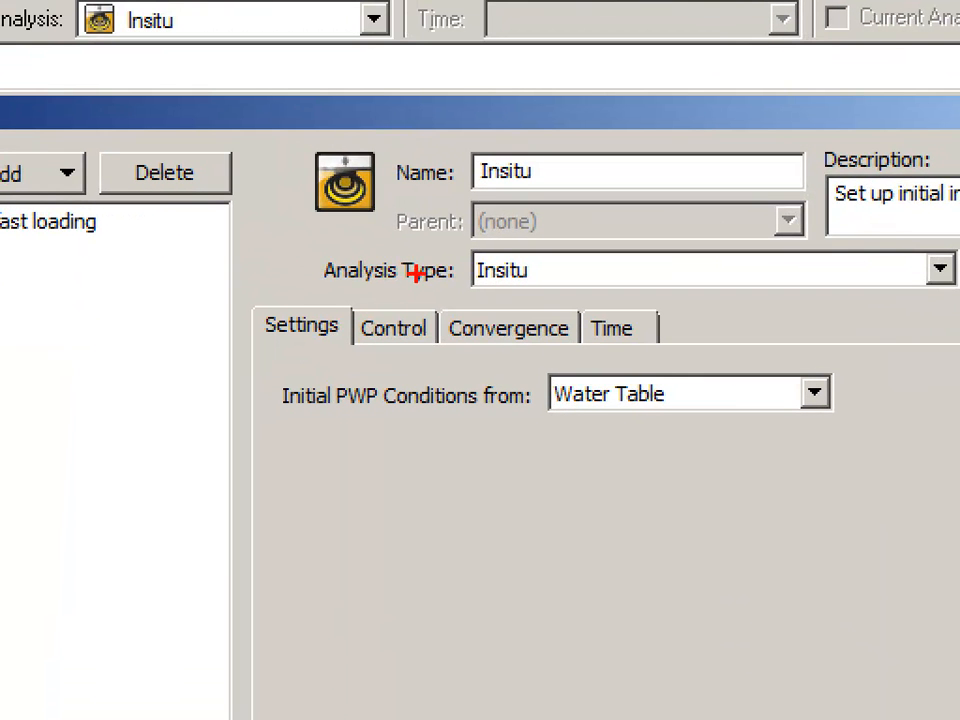
pyautogui.moveTo(363, 237); pyautogui.dragTo(403, 238)
pyautogui.moveTo(414, 296)
pyautogui.mouseDown()
pyautogui.moveTo(561, 285)
pyautogui.moveTo(536, 255)
pyautogui.moveTo(340, 243)
pyautogui.moveTo(330, 295)
pyautogui.mouseUp()
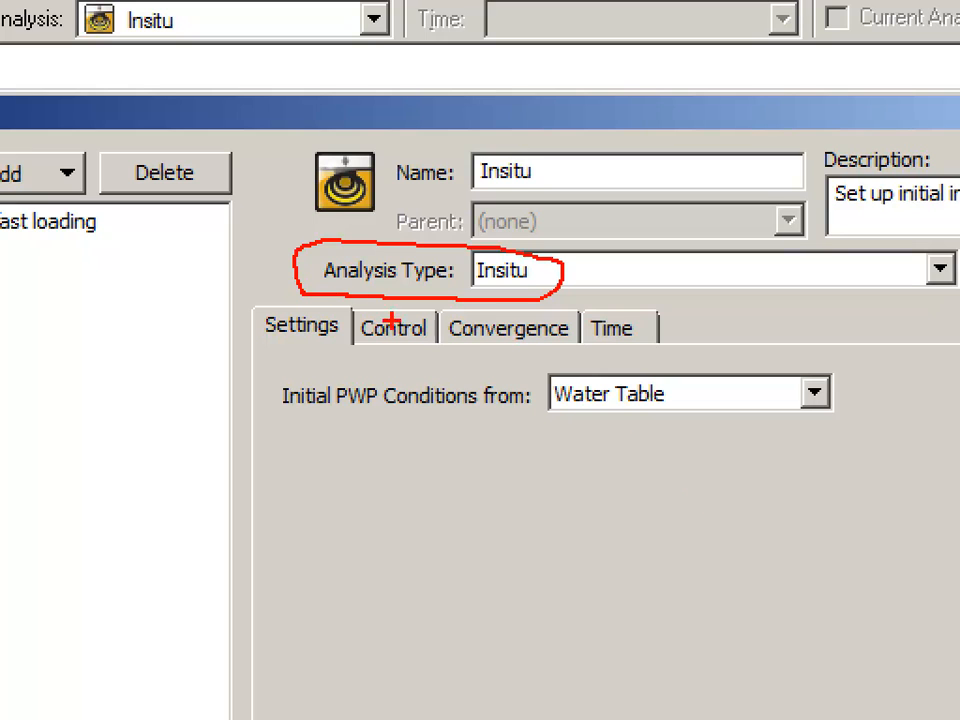
pyautogui.moveTo(337, 422)
pyautogui.mouseDown()
pyautogui.moveTo(789, 459)
pyautogui.moveTo(851, 383)
pyautogui.moveTo(696, 357)
pyautogui.moveTo(410, 362)
pyautogui.moveTo(260, 388)
pyautogui.moveTo(326, 430)
pyautogui.mouseUp()
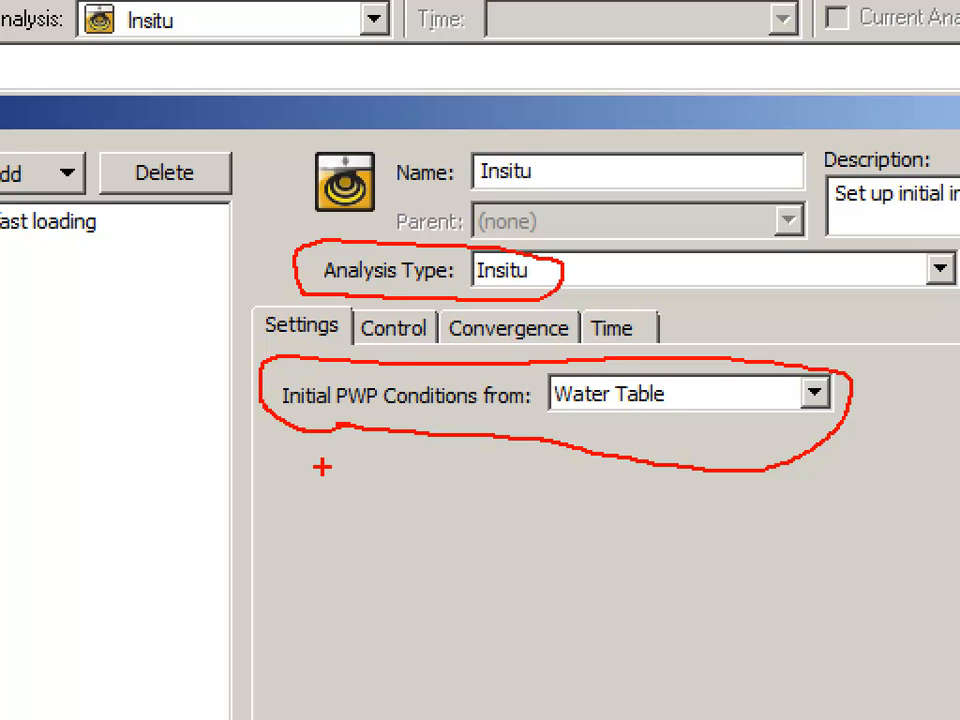
pyautogui.press('Escape')
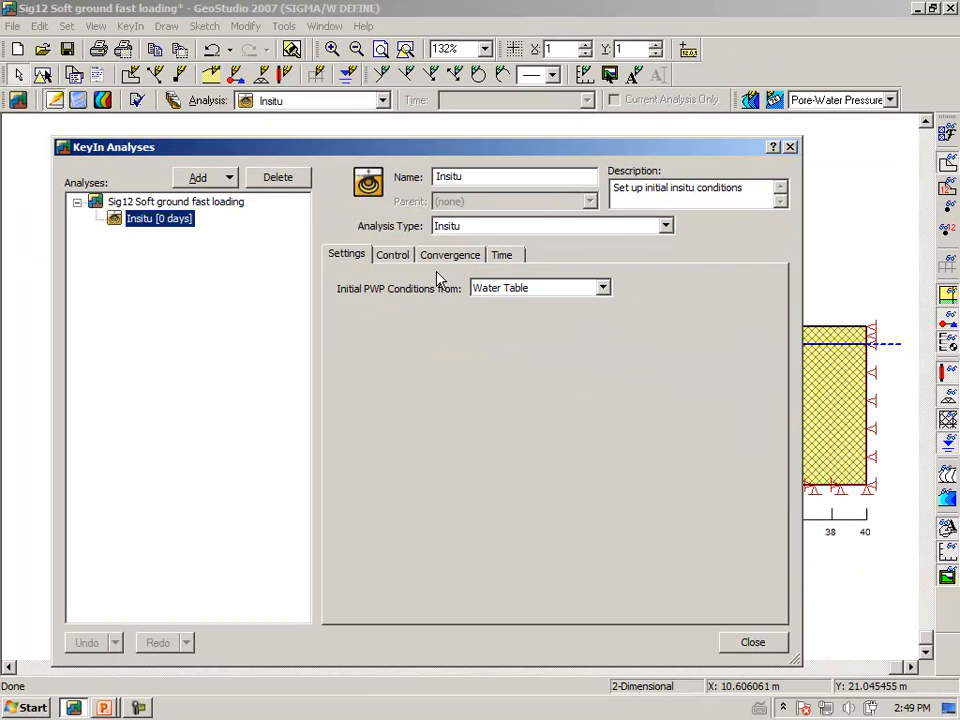
pyautogui.click(745, 648)
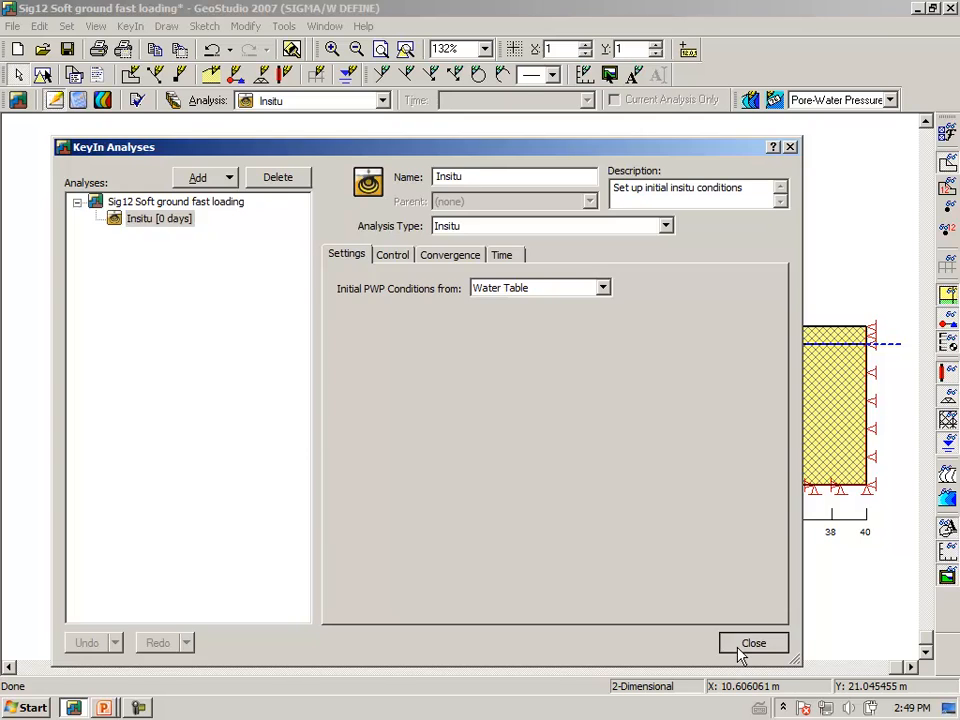
# Step: Examine the Soft clay insitu material's category, model, effective E-modulus, unit weight, Poisson's ratio and insitu Ko
pyautogui.click(127, 27)
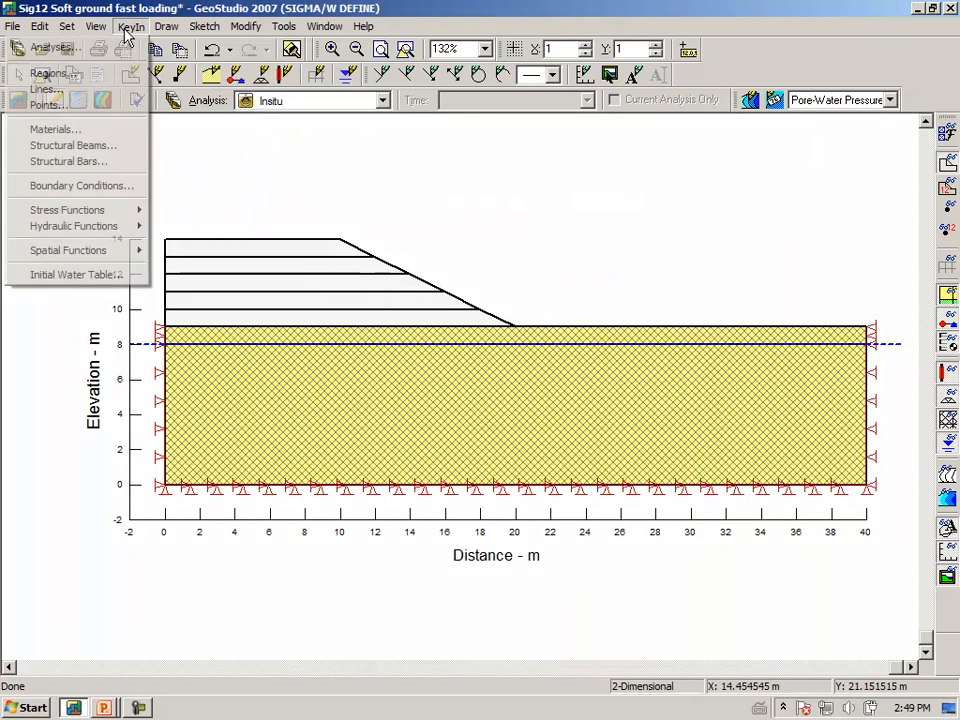
pyautogui.click(104, 136)
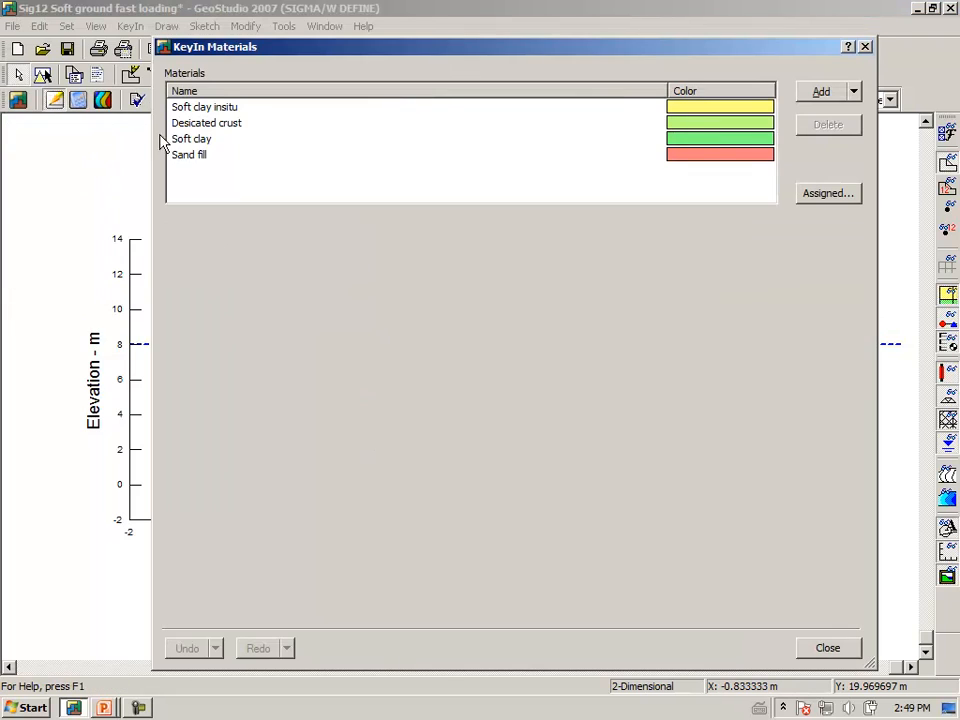
pyautogui.click(210, 108)
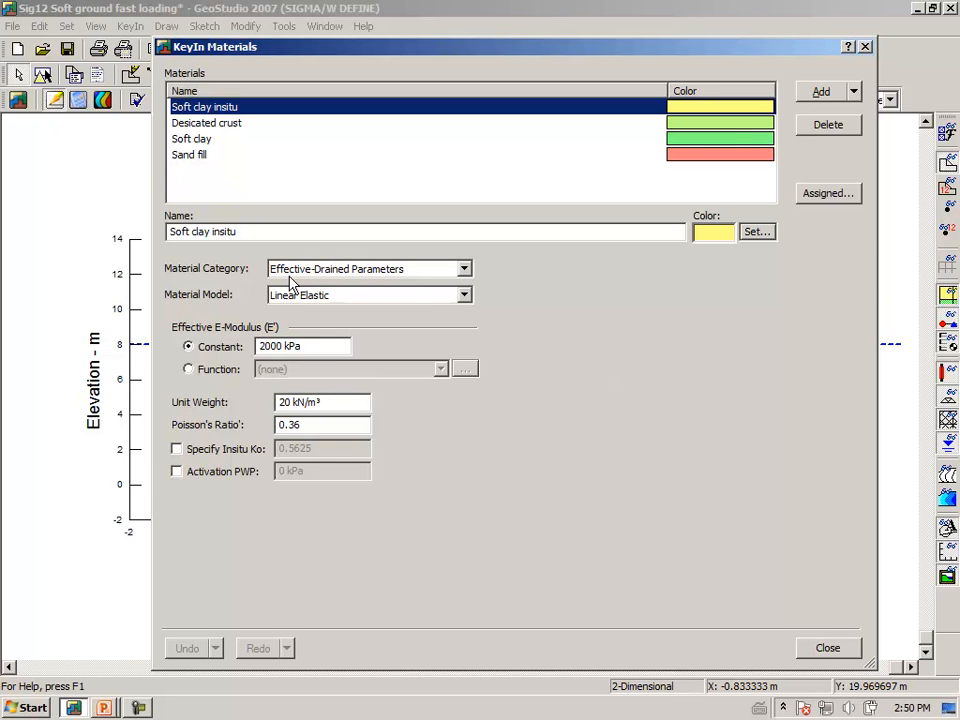
pyautogui.hotkey('ctrl', '1')
pyautogui.click(416, 293)
pyautogui.moveTo(307, 303)
pyautogui.mouseDown()
pyautogui.moveTo(620, 300)
pyautogui.moveTo(628, 264)
pyautogui.moveTo(522, 229)
pyautogui.moveTo(400, 232)
pyautogui.moveTo(336, 240)
pyautogui.moveTo(318, 300)
pyautogui.mouseUp()
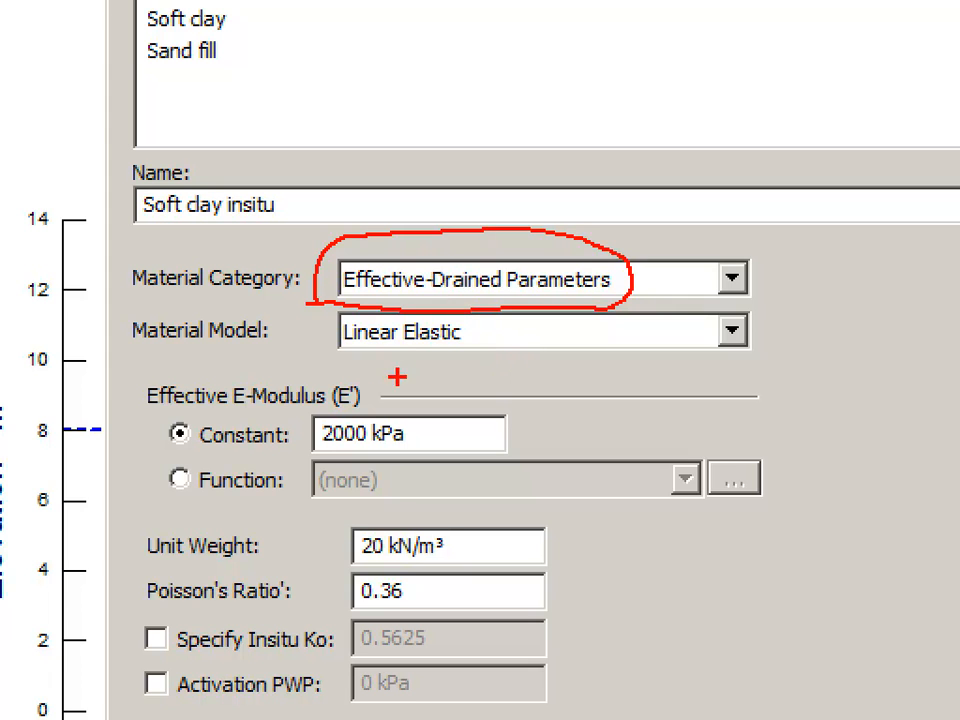
pyautogui.moveTo(339, 360); pyautogui.dragTo(456, 356)
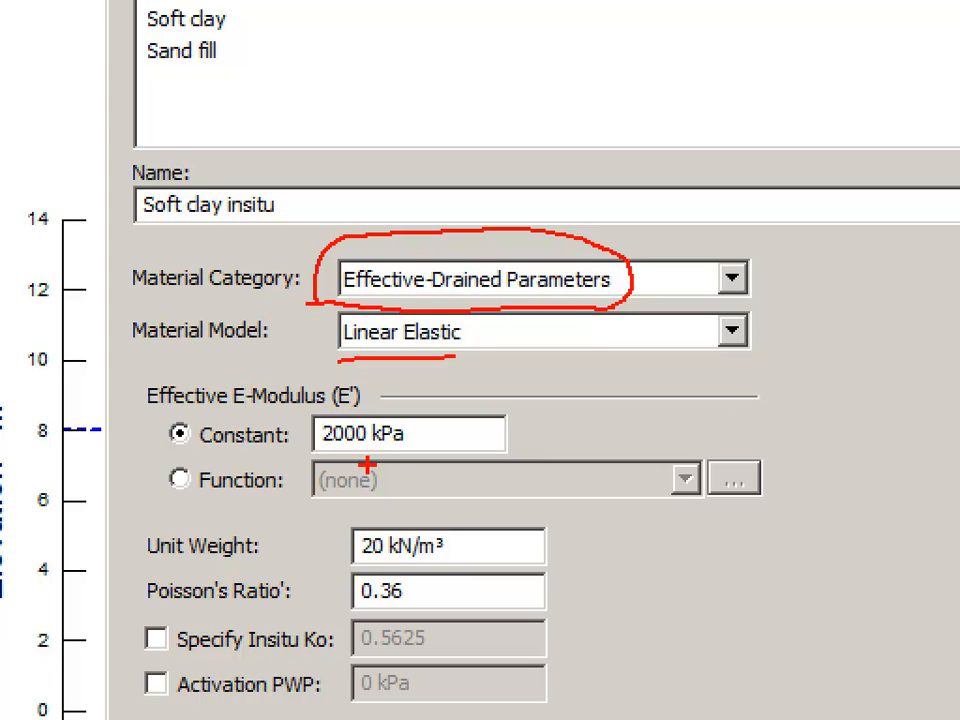
pyautogui.moveTo(318, 449); pyautogui.dragTo(391, 436)
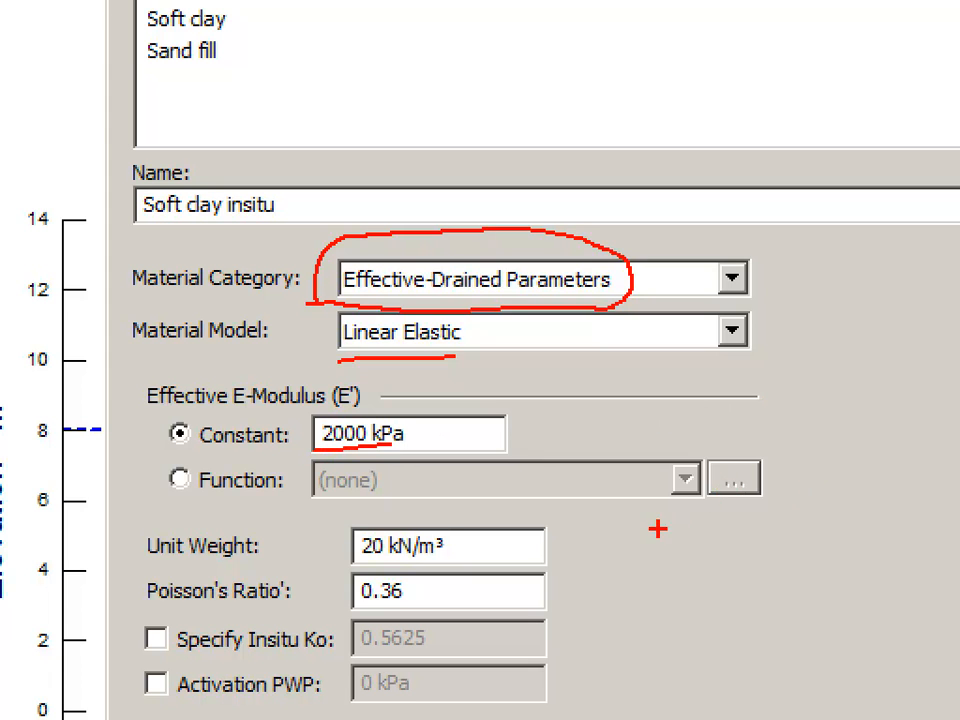
pyautogui.moveTo(322, 568)
pyautogui.mouseDown()
pyautogui.moveTo(428, 570)
pyautogui.moveTo(463, 547)
pyautogui.moveTo(387, 506)
pyautogui.moveTo(335, 512)
pyautogui.moveTo(334, 560)
pyautogui.moveTo(338, 548)
pyautogui.mouseUp()
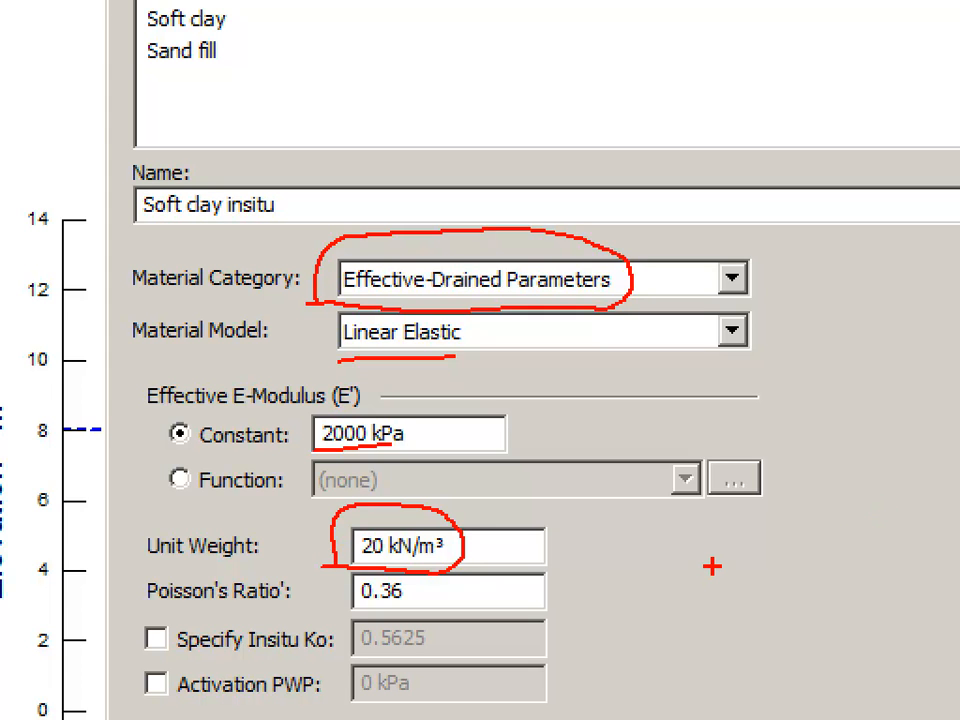
pyautogui.moveTo(320, 616); pyautogui.dragTo(426, 611)
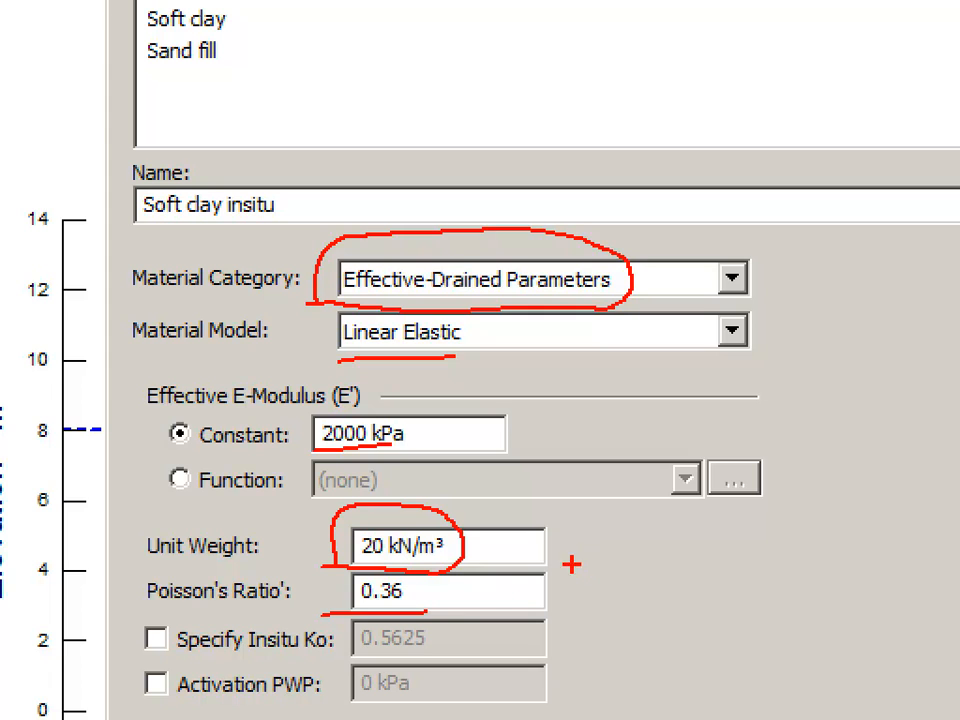
pyautogui.moveTo(344, 616)
pyautogui.mouseDown()
pyautogui.moveTo(337, 637)
pyautogui.moveTo(459, 665)
pyautogui.moveTo(462, 640)
pyautogui.moveTo(425, 615)
pyautogui.mouseUp()
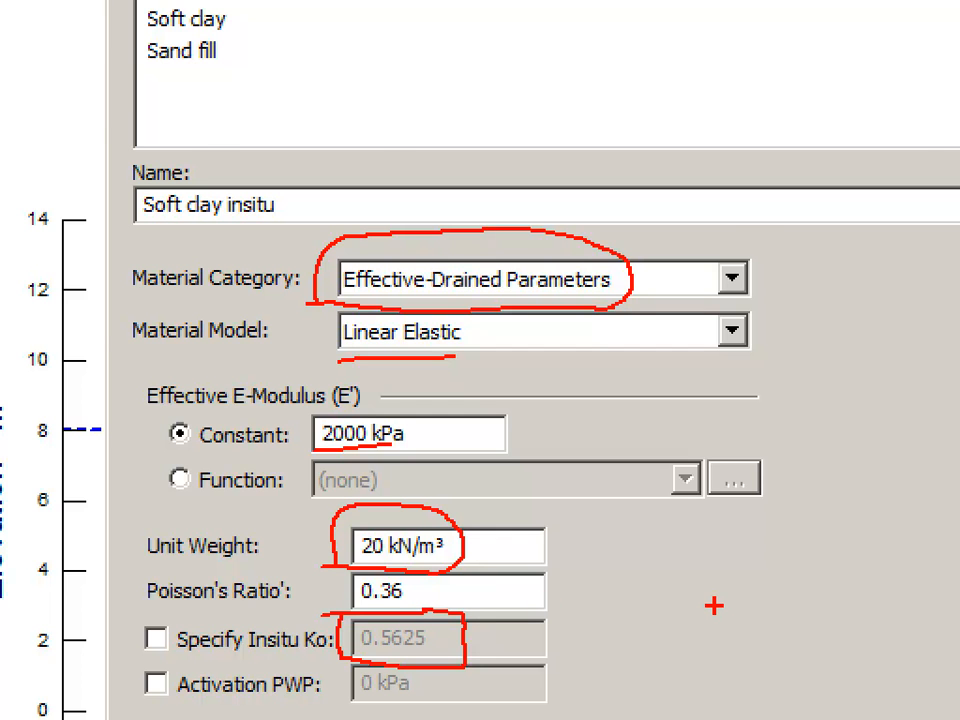
pyautogui.press('Escape')
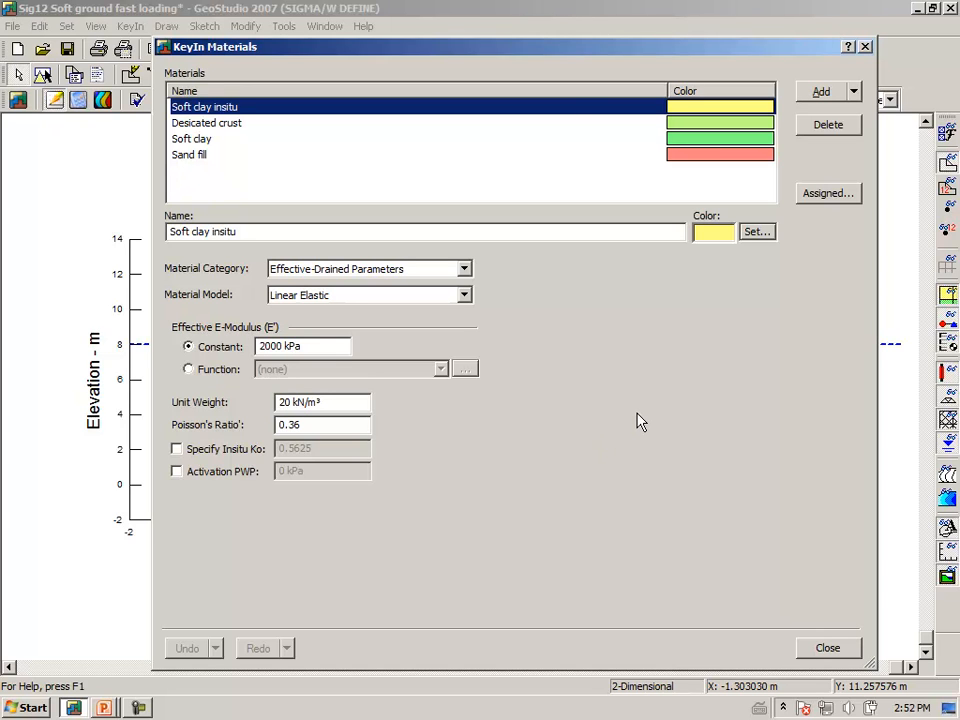
pyautogui.moveTo(574, 300)
pyautogui.mouseDown()
pyautogui.moveTo(555, 330)
pyautogui.moveTo(627, 292)
pyautogui.moveTo(665, 306)
pyautogui.moveTo(680, 272)
pyautogui.moveTo(715, 268)
pyautogui.moveTo(707, 289)
pyautogui.moveTo(681, 267)
pyautogui.mouseUp()
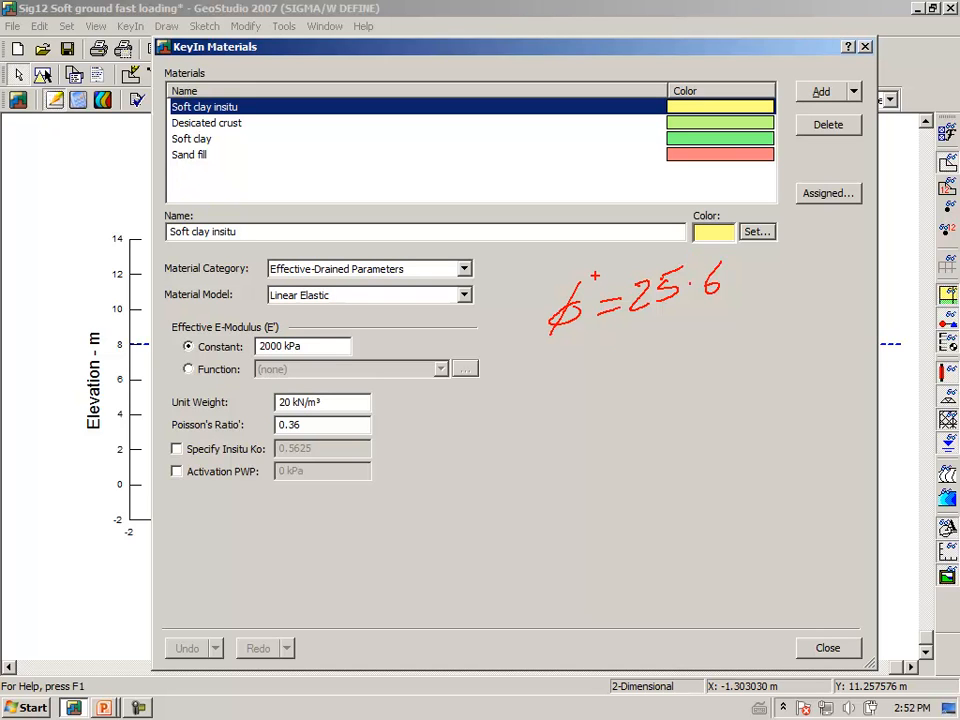
pyautogui.moveTo(607, 334)
pyautogui.mouseDown()
pyautogui.moveTo(606, 446)
pyautogui.moveTo(788, 438)
pyautogui.mouseUp()
pyautogui.moveTo(578, 360)
pyautogui.mouseDown()
pyautogui.moveTo(572, 372)
pyautogui.moveTo(583, 380)
pyautogui.mouseUp()
pyautogui.moveTo(690, 458)
pyautogui.mouseDown()
pyautogui.moveTo(705, 454)
pyautogui.moveTo(692, 470)
pyautogui.mouseUp()
pyautogui.moveTo(723, 452); pyautogui.dragTo(721, 462)
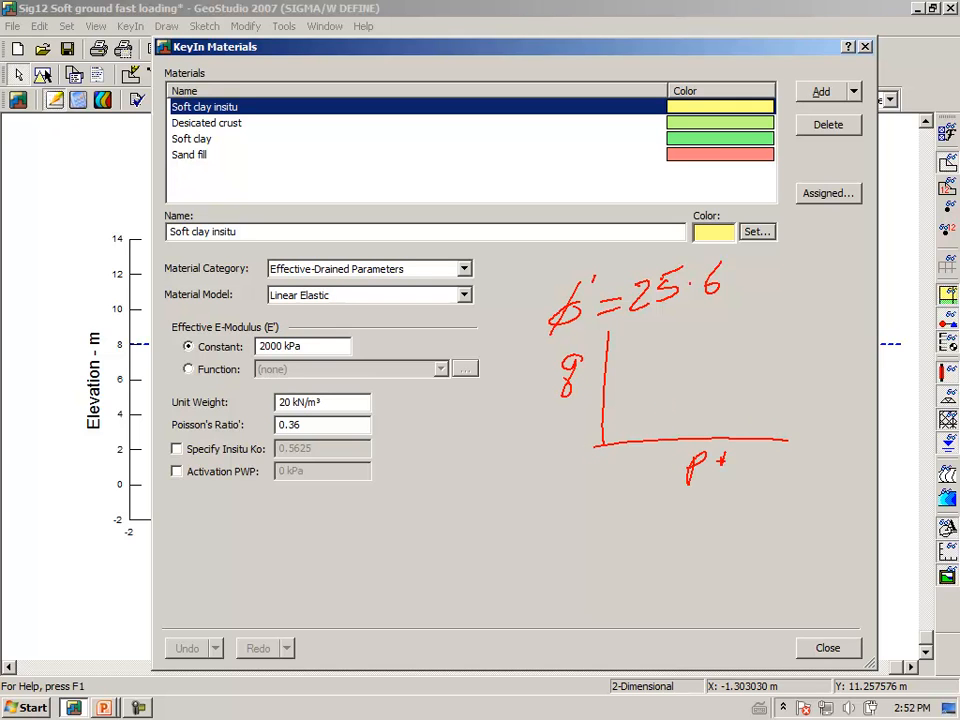
pyautogui.moveTo(587, 454); pyautogui.dragTo(753, 298)
pyautogui.moveTo(663, 372); pyautogui.dragTo(718, 370)
pyautogui.moveTo(734, 328); pyautogui.dragTo(736, 342)
pyautogui.moveTo(683, 374); pyautogui.dragTo(684, 391)
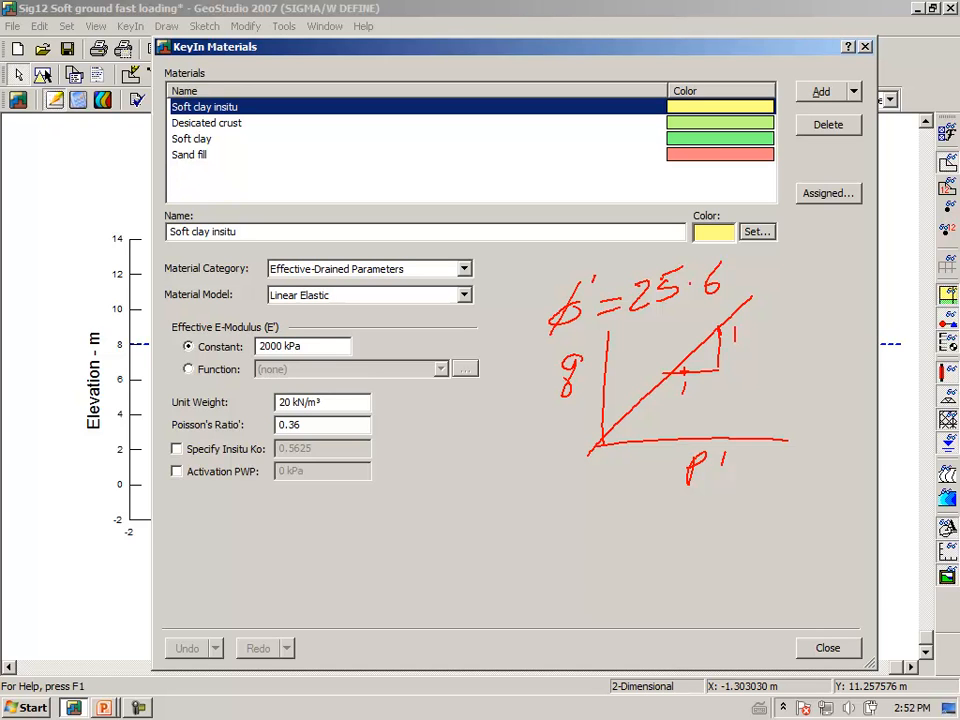
pyautogui.press('Escape')
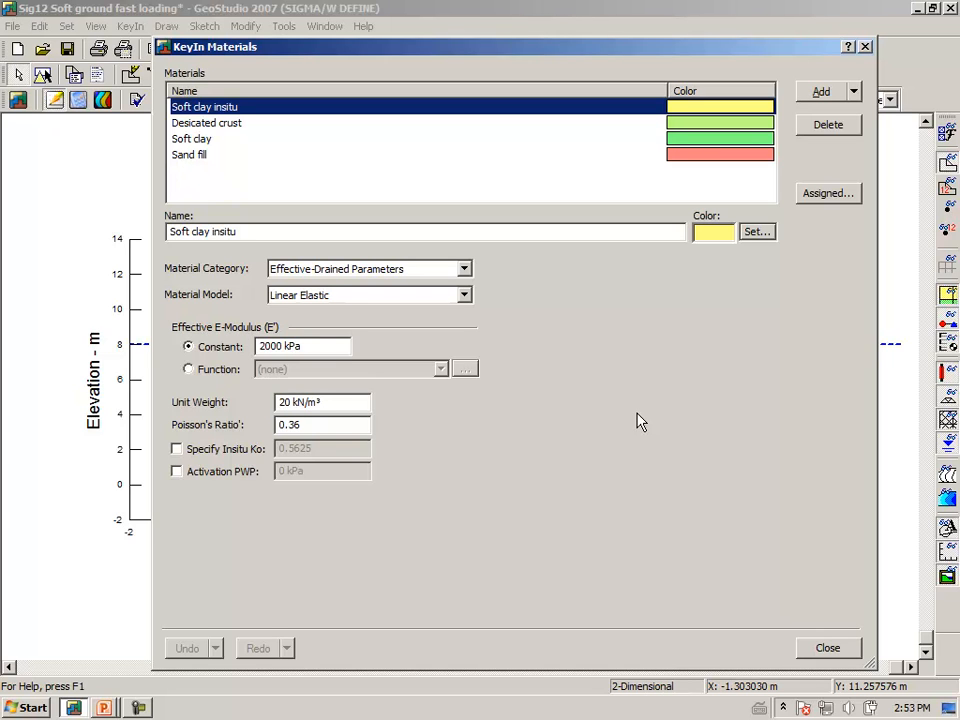
pyautogui.hotkey('ctrl', '2')
pyautogui.moveTo(556, 333); pyautogui.dragTo(544, 381)
pyautogui.moveTo(585, 333)
pyautogui.mouseDown()
pyautogui.moveTo(550, 362)
pyautogui.moveTo(572, 376)
pyautogui.moveTo(584, 362)
pyautogui.moveTo(608, 362)
pyautogui.moveTo(614, 373)
pyautogui.mouseUp()
pyautogui.moveTo(648, 328)
pyautogui.mouseDown()
pyautogui.moveTo(633, 369)
pyautogui.moveTo(689, 354)
pyautogui.moveTo(703, 369)
pyautogui.moveTo(785, 362)
pyautogui.moveTo(822, 327)
pyautogui.moveTo(798, 369)
pyautogui.mouseUp()
pyautogui.moveTo(578, 408); pyautogui.dragTo(603, 406)
pyautogui.moveTo(578, 419)
pyautogui.mouseDown()
pyautogui.moveTo(621, 425)
pyautogui.moveTo(676, 408)
pyautogui.moveTo(684, 425)
pyautogui.moveTo(789, 402)
pyautogui.moveTo(803, 381)
pyautogui.moveTo(824, 395)
pyautogui.mouseUp()
pyautogui.click(730, 381)
pyautogui.click(813, 394)
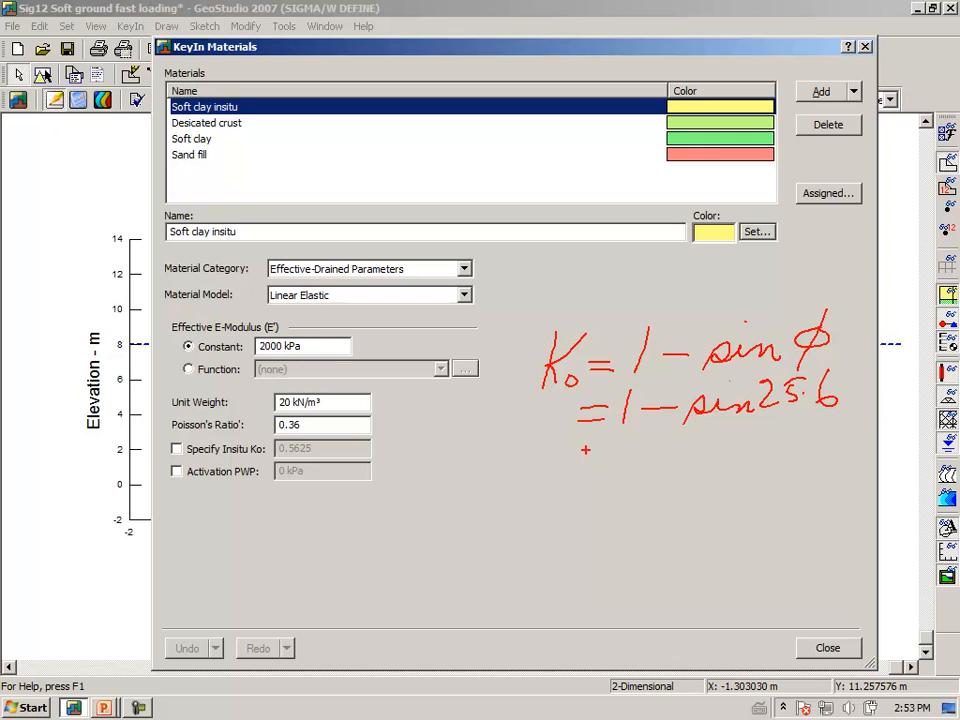
pyautogui.moveTo(573, 462); pyautogui.dragTo(762, 448)
pyautogui.click(714, 452)
pyautogui.moveTo(753, 436); pyautogui.dragTo(752, 460)
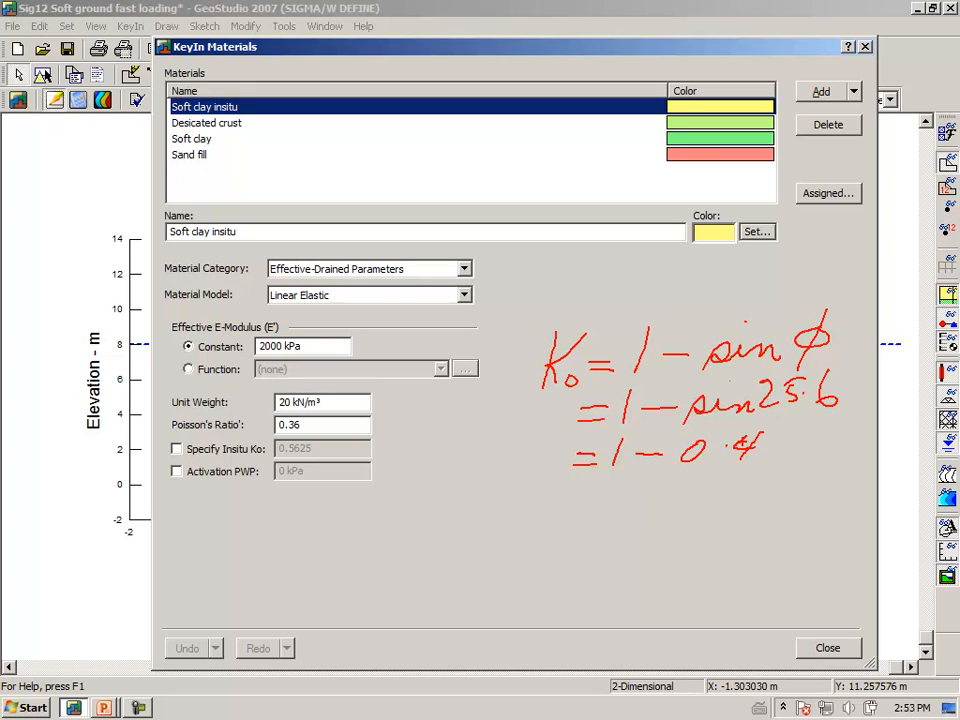
pyautogui.moveTo(771, 422); pyautogui.dragTo(771, 435)
pyautogui.moveTo(764, 429)
pyautogui.mouseDown()
pyautogui.moveTo(778, 428)
pyautogui.moveTo(787, 444)
pyautogui.moveTo(770, 459)
pyautogui.mouseUp()
pyautogui.moveTo(575, 490)
pyautogui.mouseDown()
pyautogui.moveTo(593, 499)
pyautogui.moveTo(628, 479)
pyautogui.mouseUp()
pyautogui.click(659, 491)
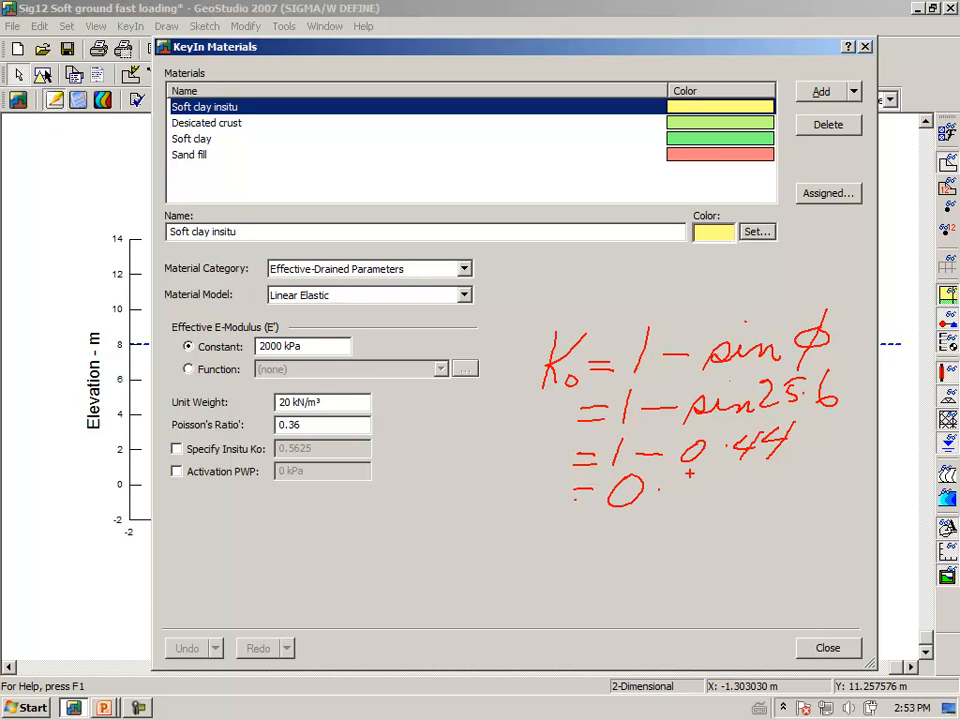
pyautogui.moveTo(690, 477)
pyautogui.mouseDown()
pyautogui.moveTo(688, 497)
pyautogui.moveTo(704, 475)
pyautogui.moveTo(718, 487)
pyautogui.mouseUp()
pyautogui.moveTo(519, 527); pyautogui.dragTo(590, 537)
pyautogui.moveTo(571, 545)
pyautogui.mouseDown()
pyautogui.moveTo(592, 544)
pyautogui.moveTo(630, 515)
pyautogui.moveTo(682, 540)
pyautogui.moveTo(712, 530)
pyautogui.mouseUp()
pyautogui.click(660, 531)
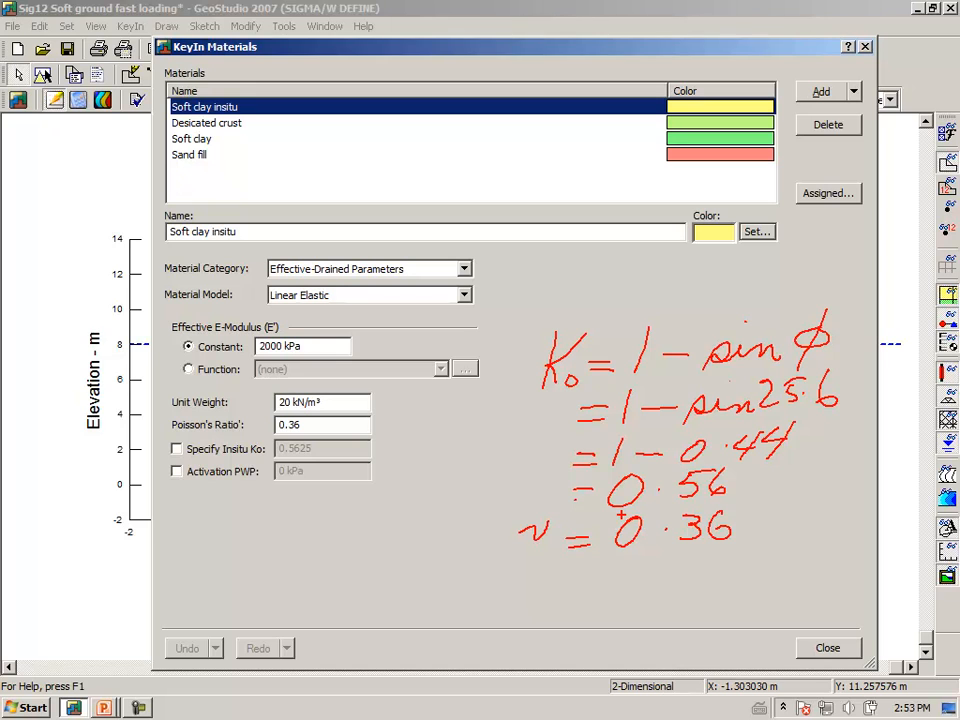
pyautogui.moveTo(520, 503)
pyautogui.mouseDown()
pyautogui.moveTo(760, 492)
pyautogui.moveTo(621, 458)
pyautogui.moveTo(576, 472)
pyautogui.moveTo(559, 494)
pyautogui.mouseUp()
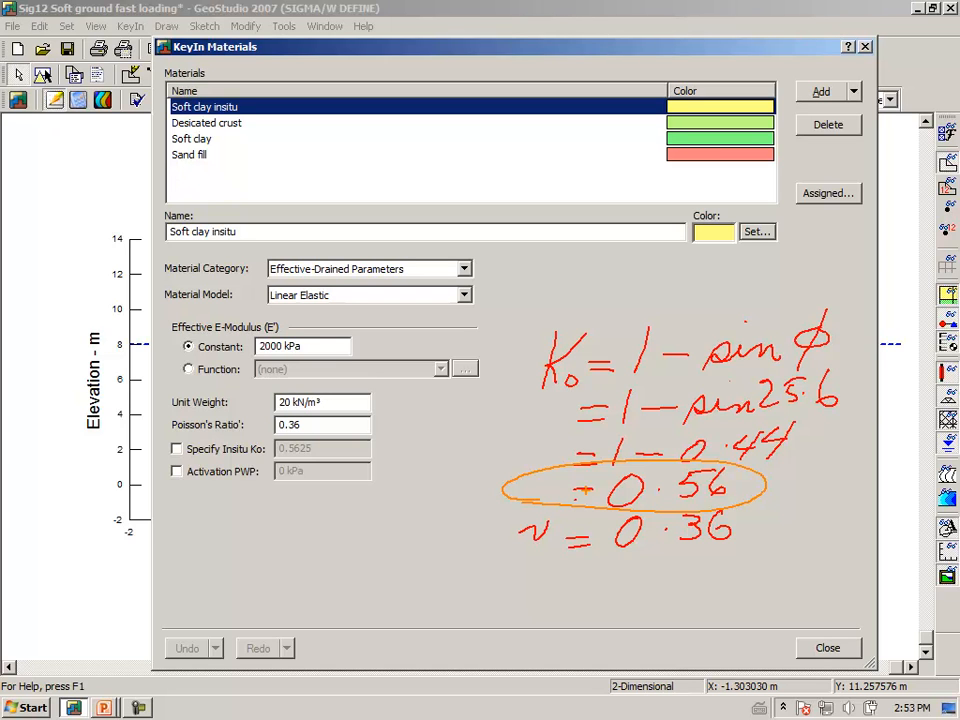
pyautogui.press('Escape')
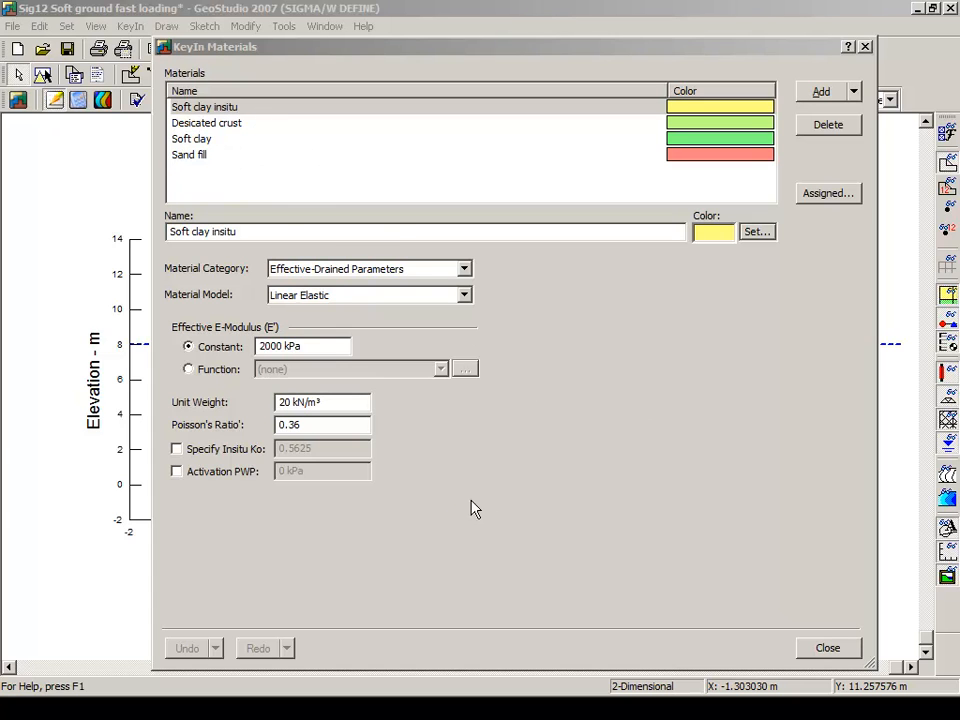
# Step: Leave the material definitions and verify the model data for errors
pyautogui.click(834, 652)
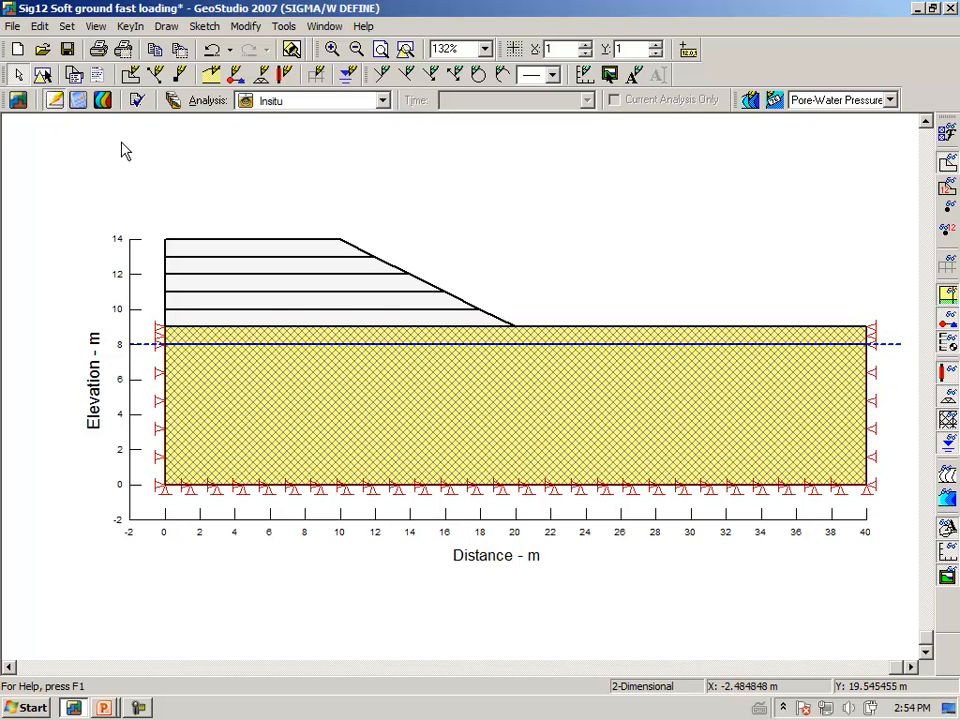
pyautogui.click(136, 100)
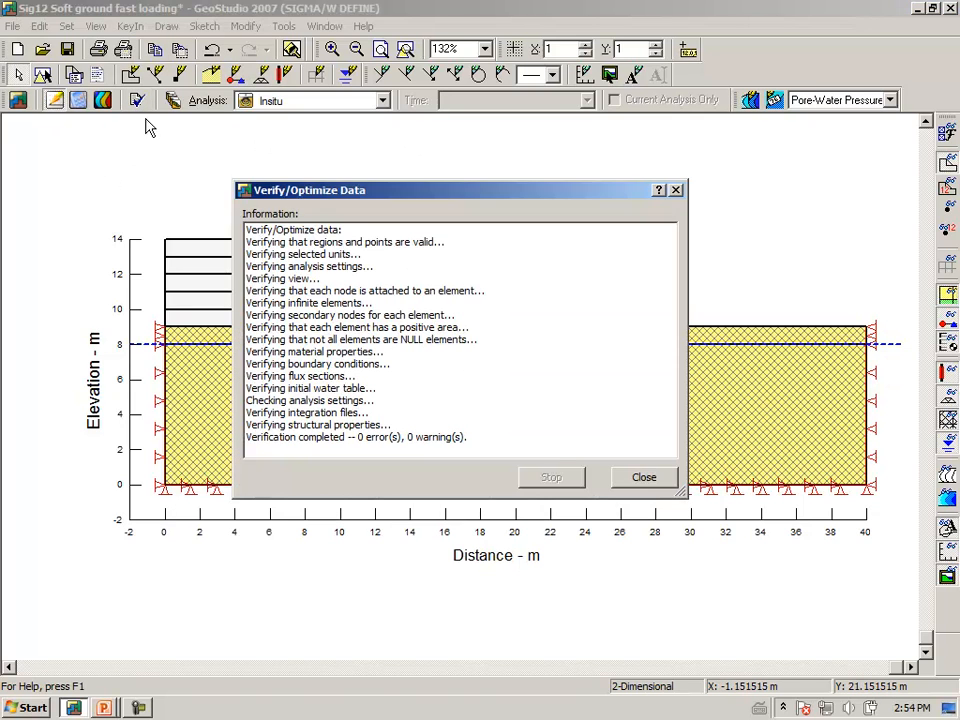
pyautogui.click(645, 477)
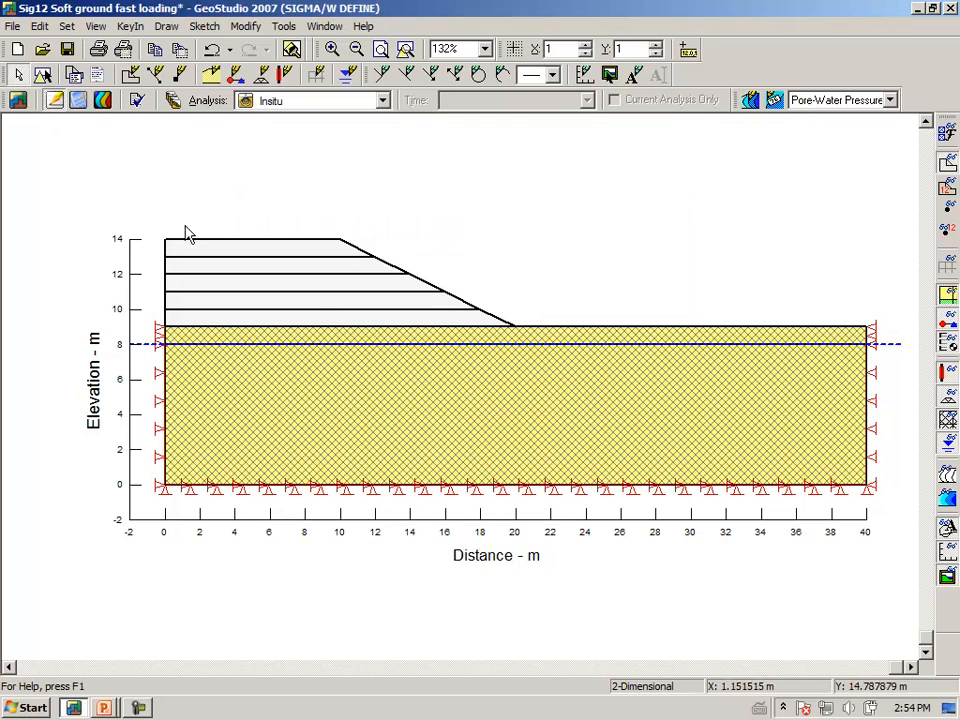
# Step: Save the changes to Sig12 Soft ground fast loading.gsz and solve the Insitu analysis
pyautogui.click(78, 100)
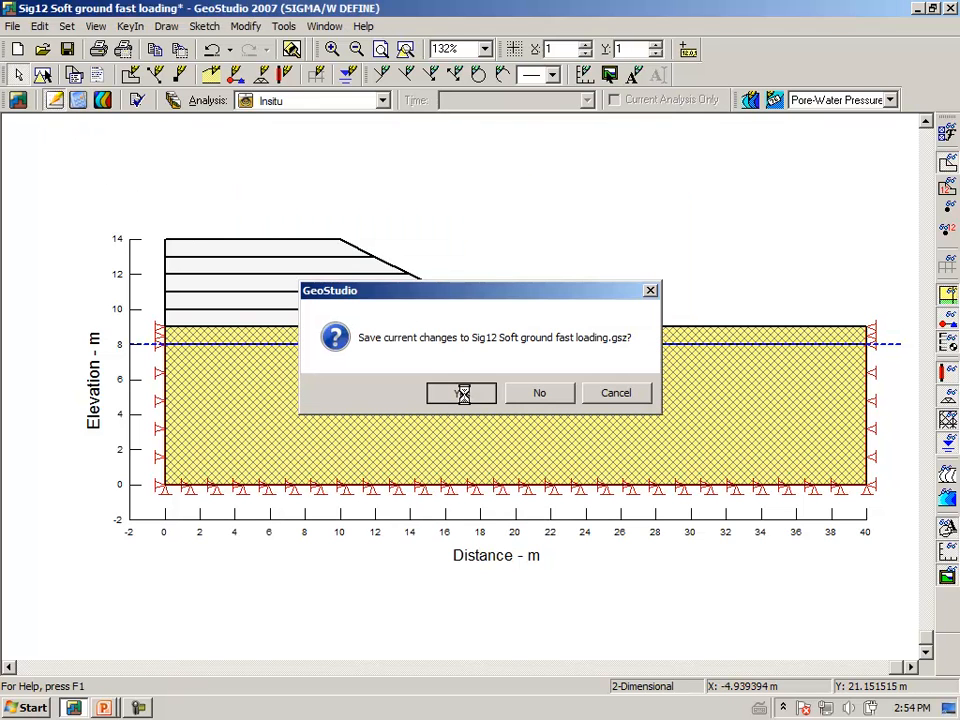
pyautogui.click(463, 393)
pyautogui.click(690, 452)
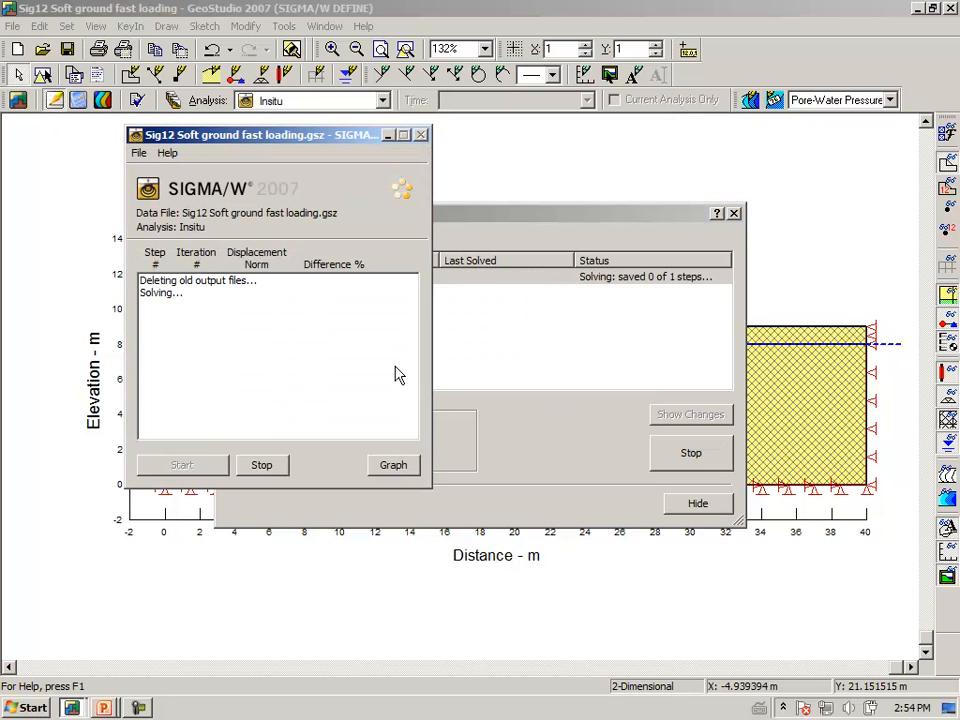
pyautogui.click(697, 504)
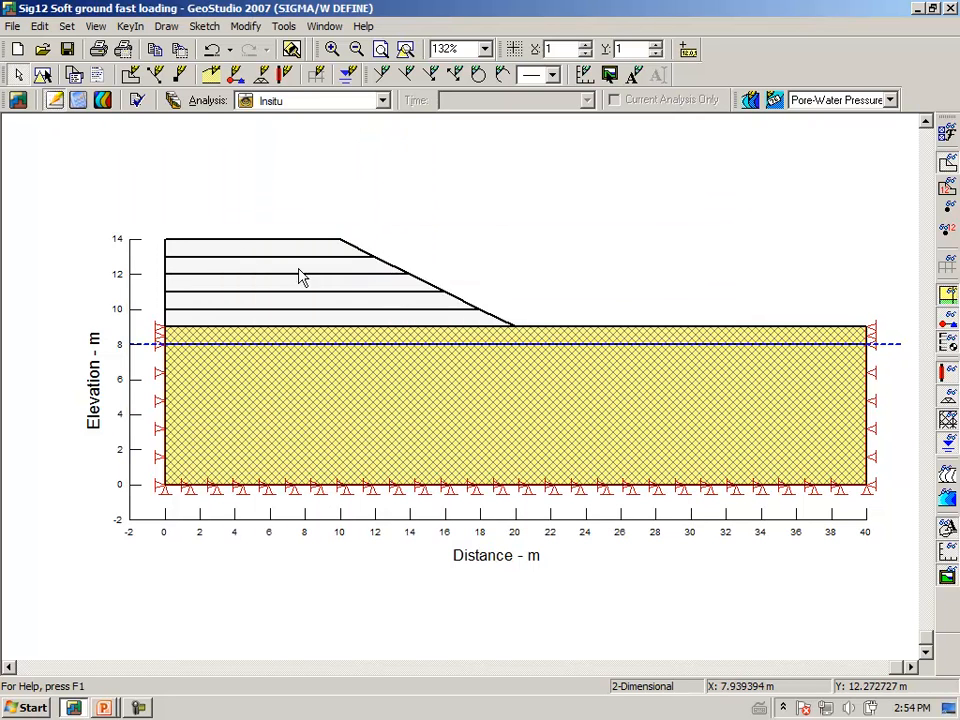
# Step: View the Insitu analysis results as shaded Pore-Water Pressure contours
pyautogui.click(103, 104)
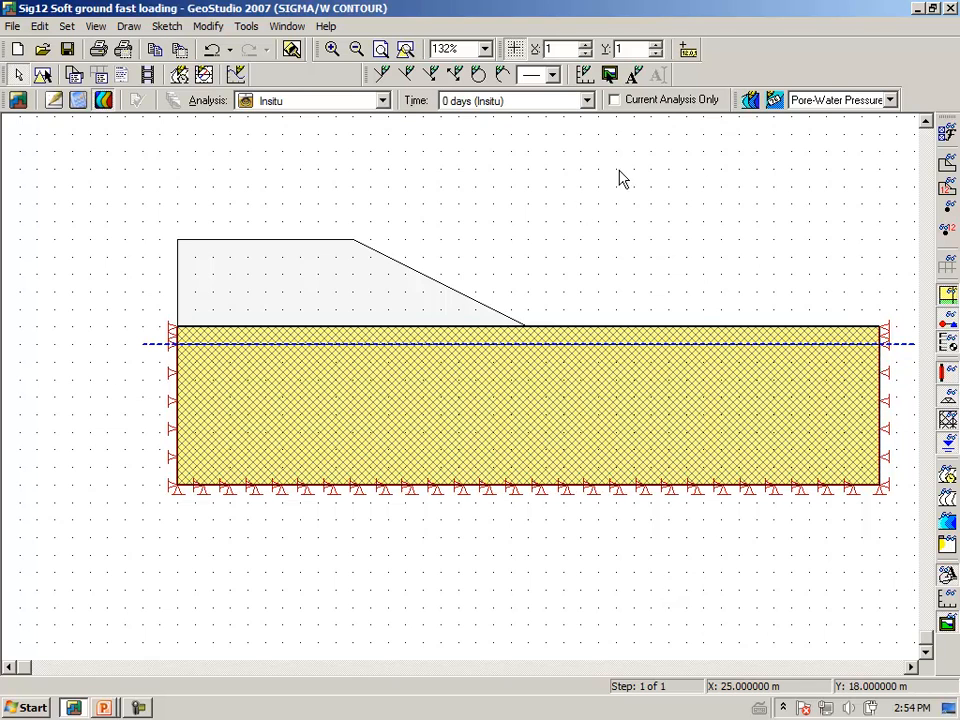
pyautogui.click(750, 101)
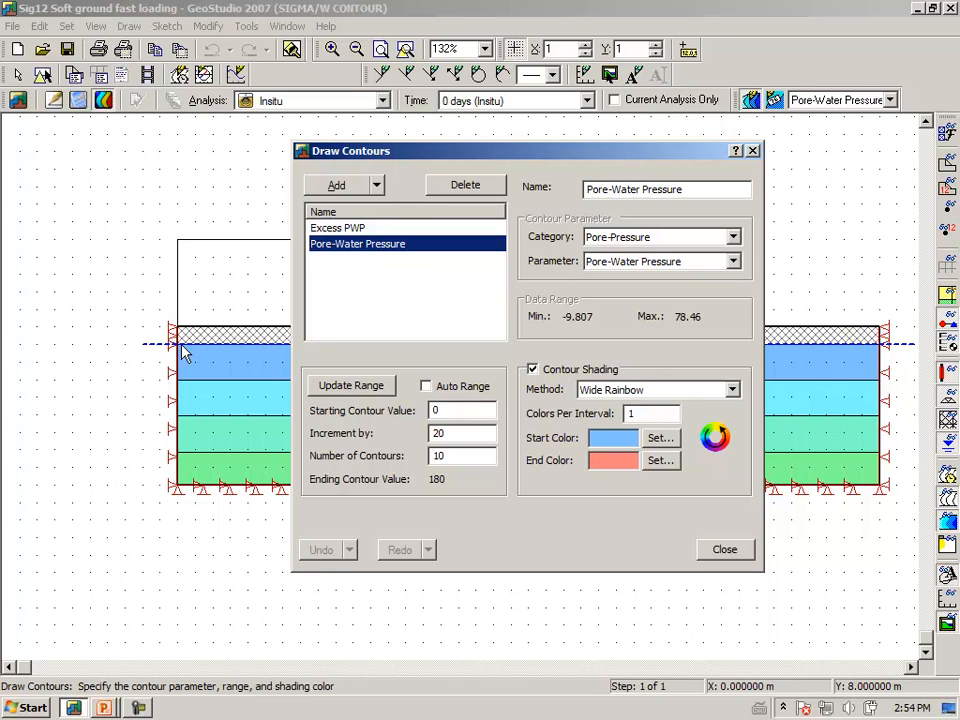
pyautogui.click(723, 561)
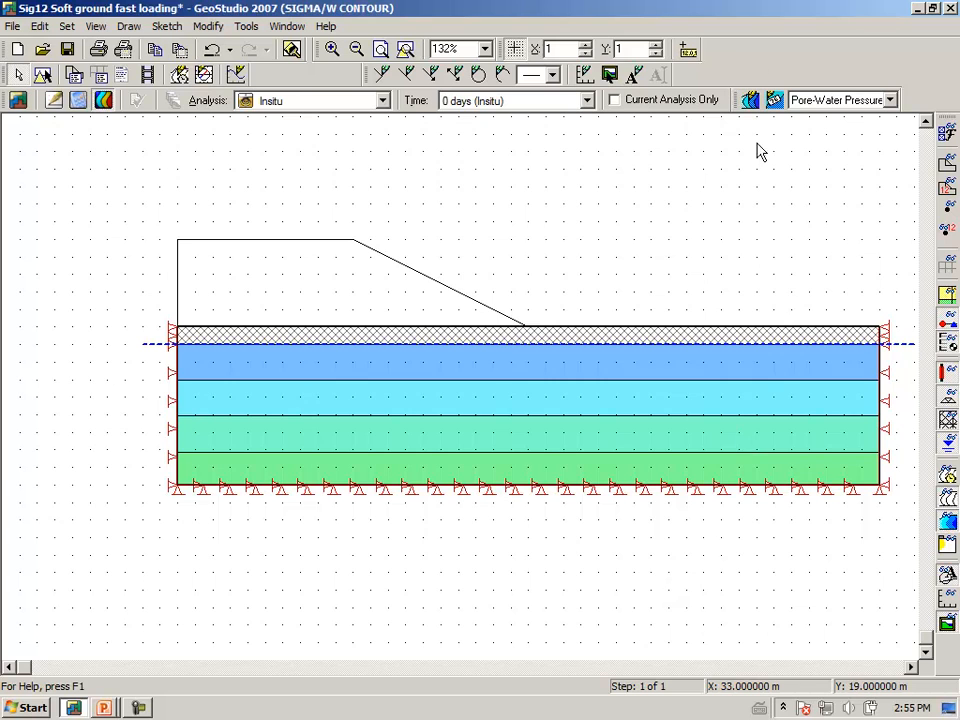
# Step: Add a contour named Y total stress for the Y-Total Stress parameter, and hide the background grid
pyautogui.click(751, 100)
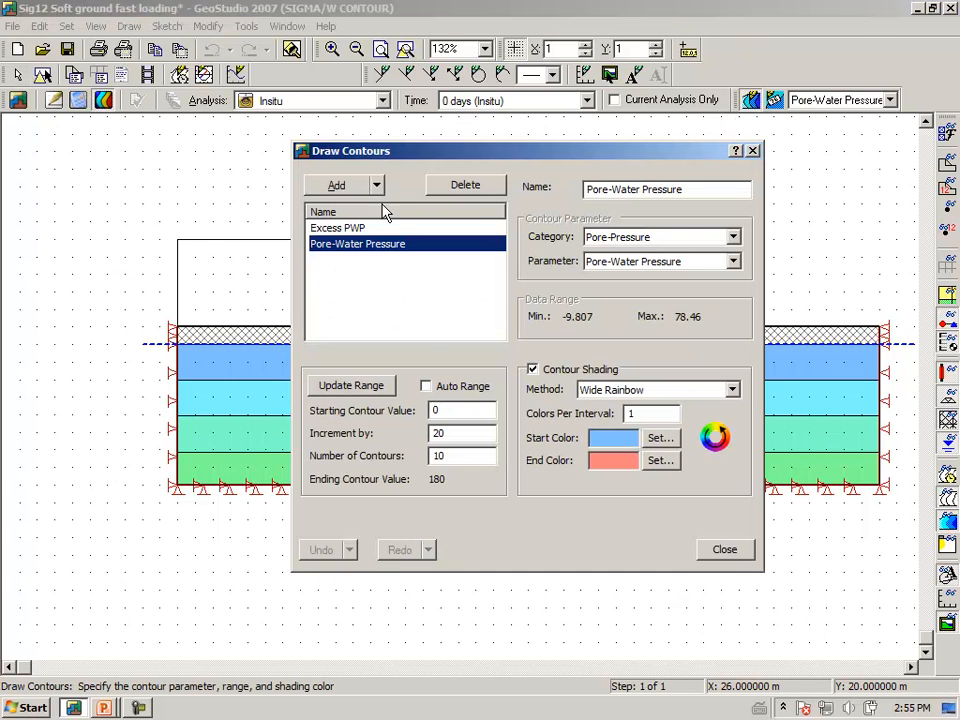
pyautogui.click(320, 188)
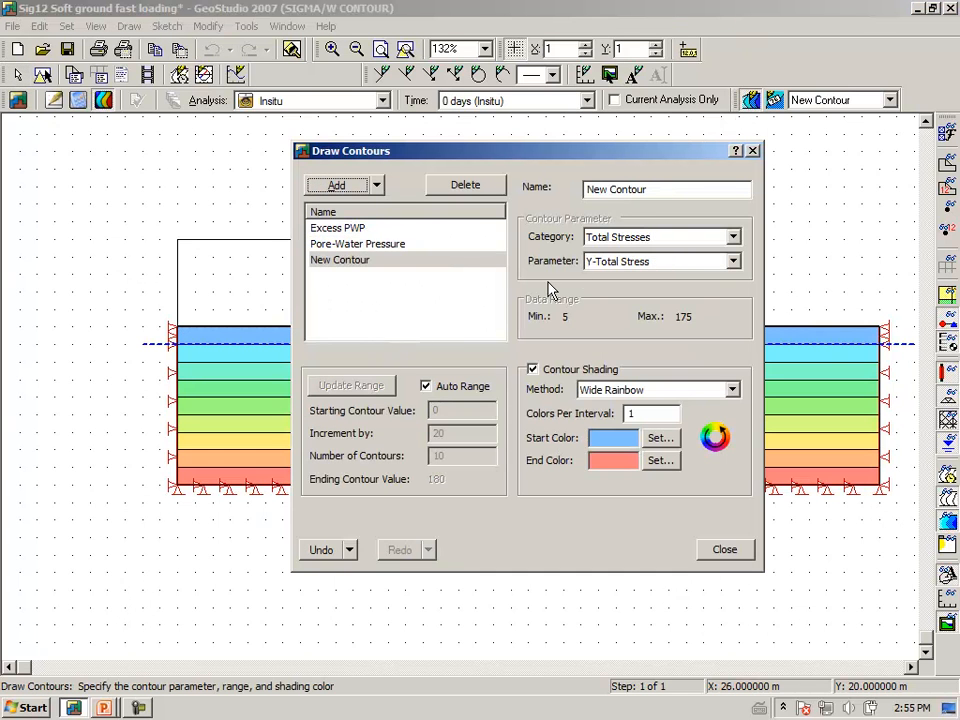
pyautogui.moveTo(664, 189); pyautogui.dragTo(478, 190)
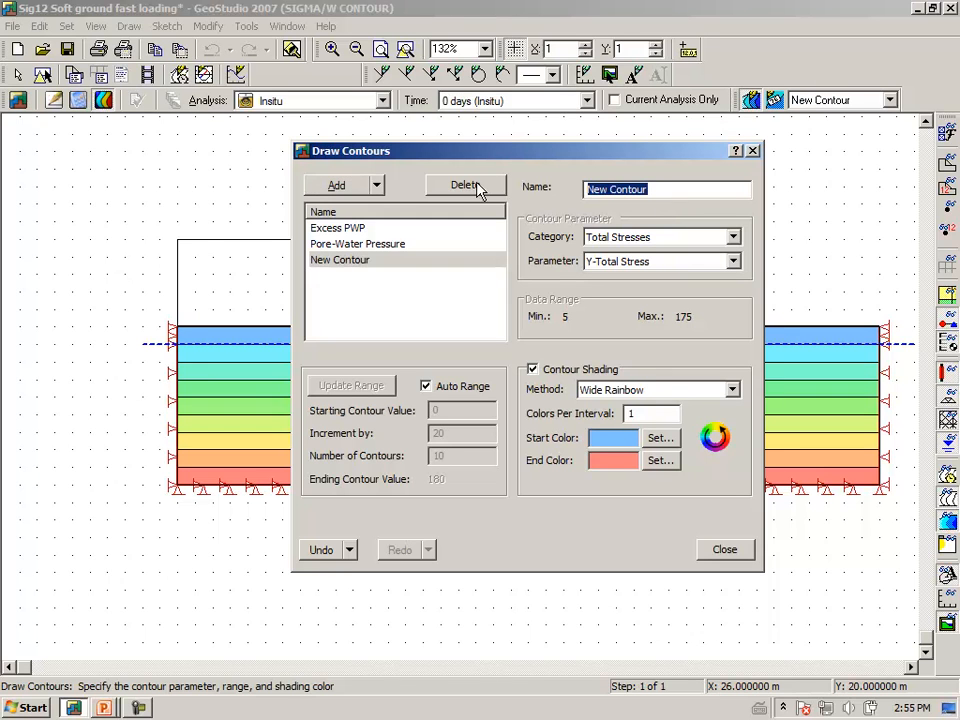
pyautogui.write('Y')
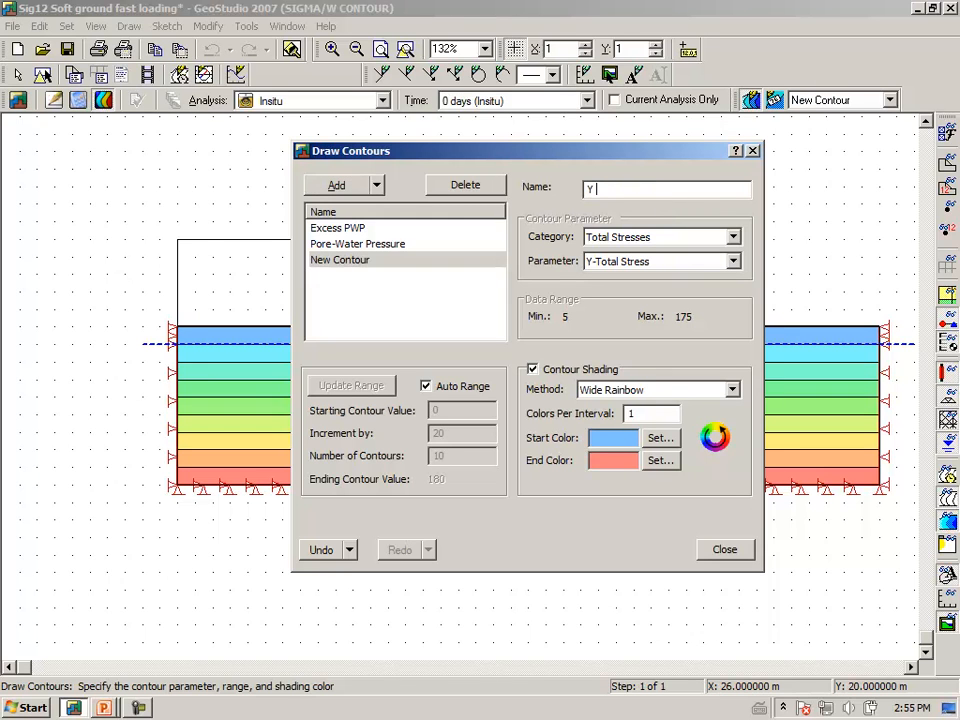
pyautogui.write(' total stress')
pyautogui.press('Tab')
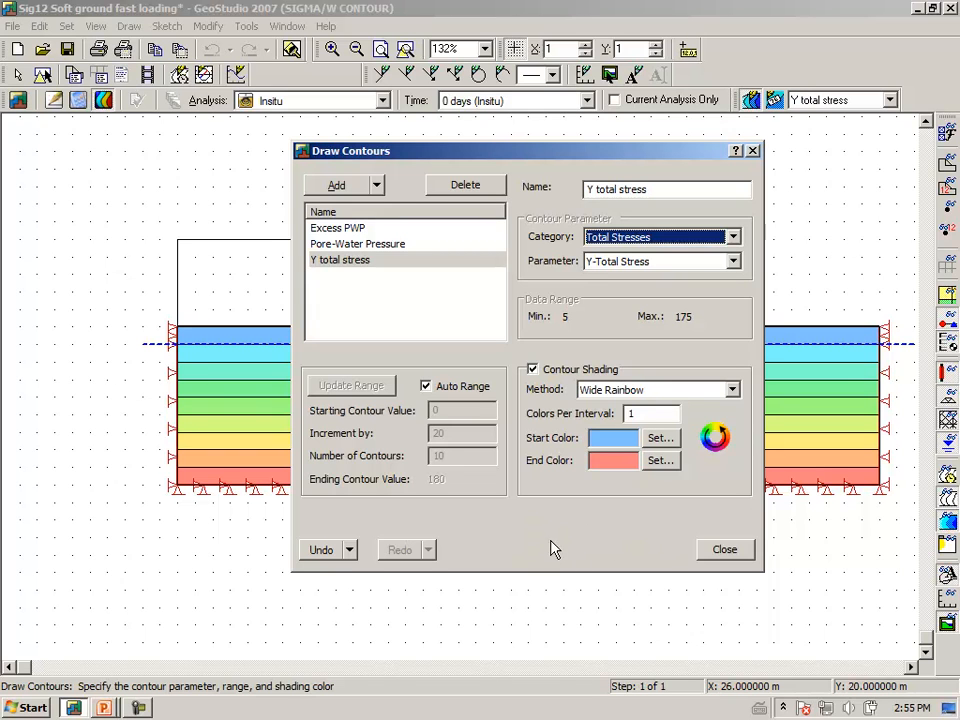
pyautogui.click(722, 551)
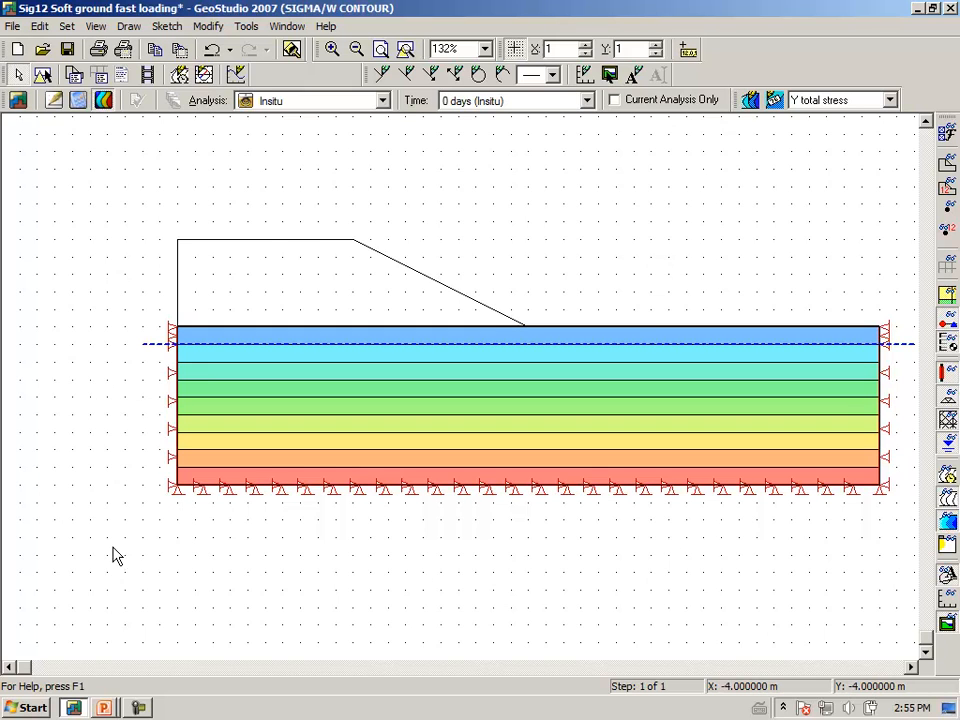
pyautogui.click(513, 49)
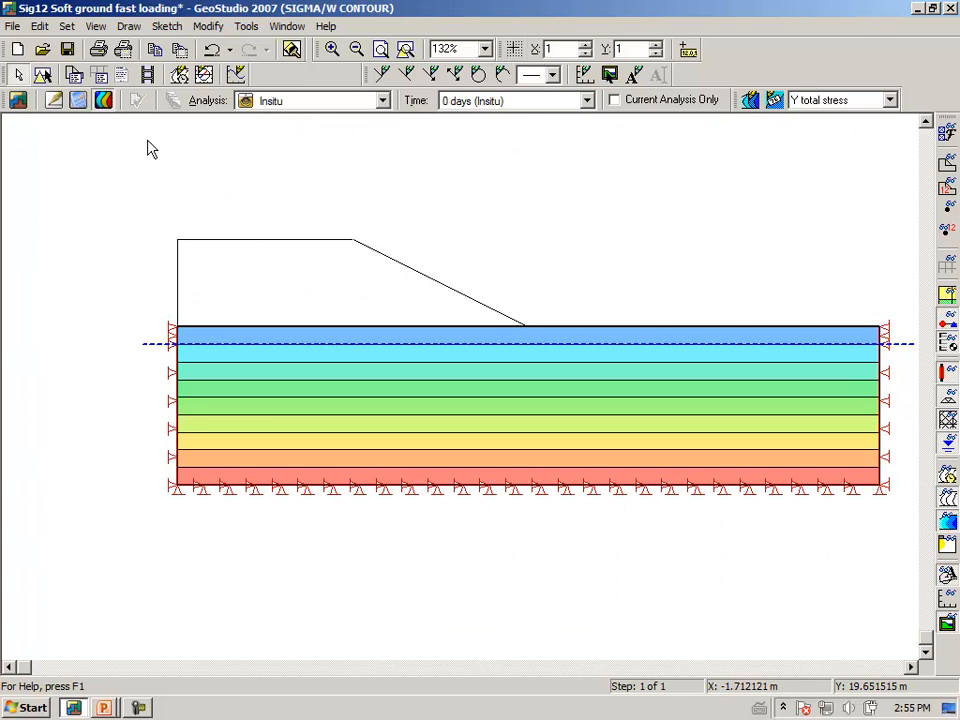
# Step: Return to model definition and clone the Insitu analysis as a new analysis named 1st lift
pyautogui.click(55, 100)
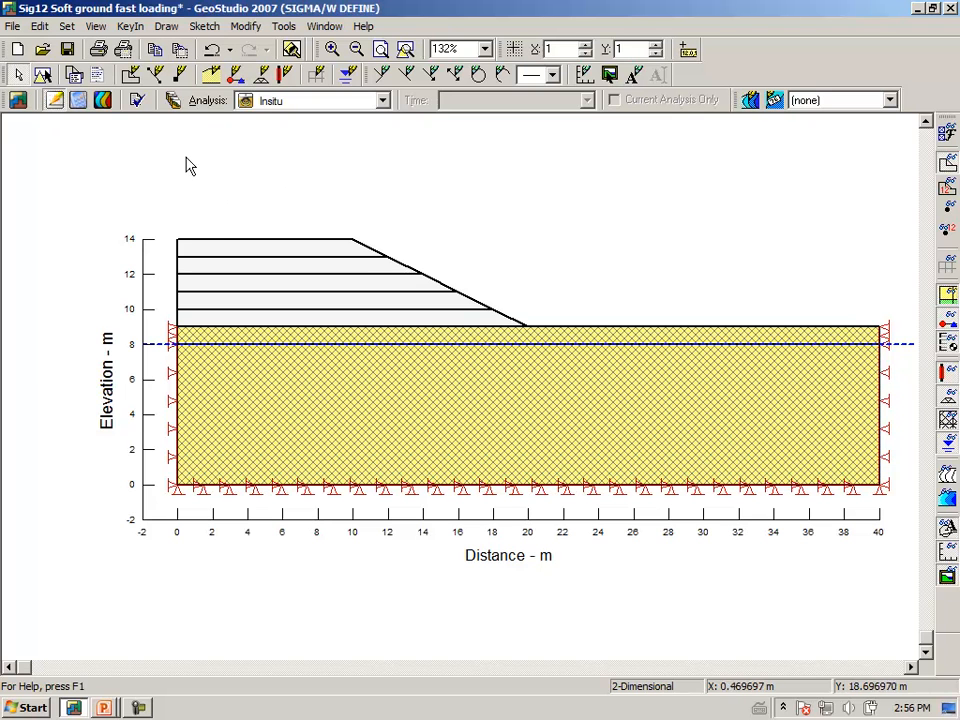
pyautogui.click(172, 101)
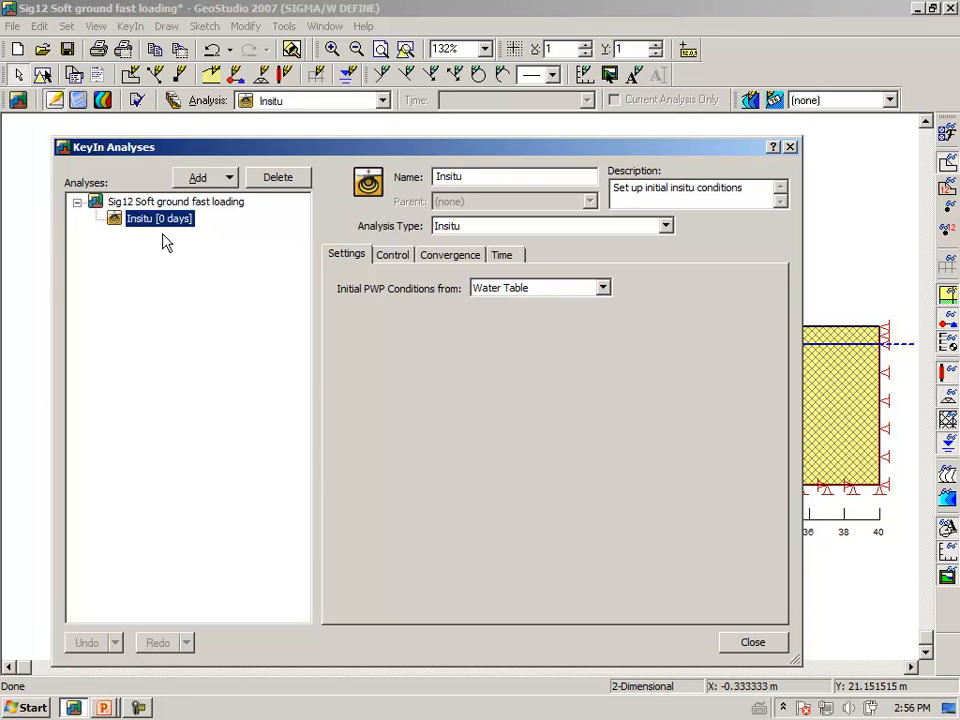
pyautogui.click(230, 181)
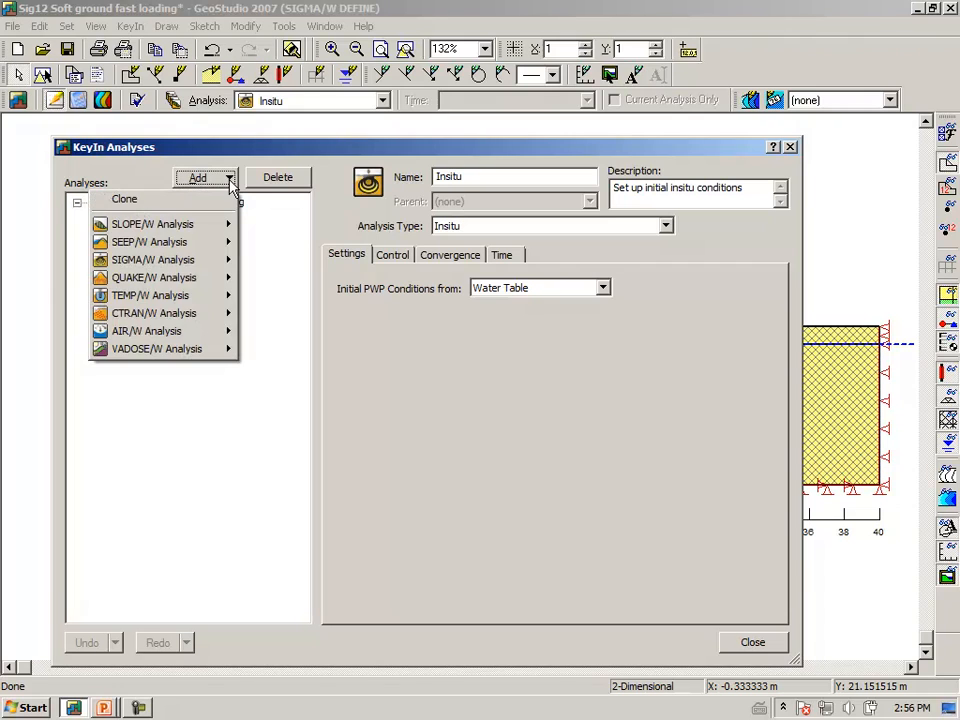
pyautogui.click(224, 199)
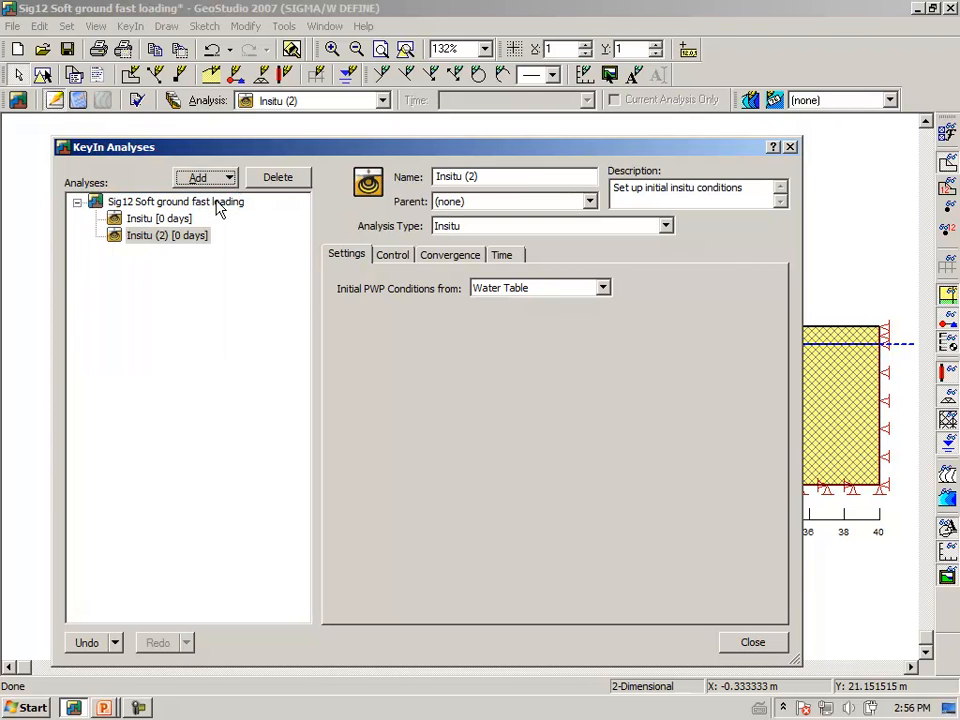
pyautogui.moveTo(480, 177); pyautogui.dragTo(400, 180)
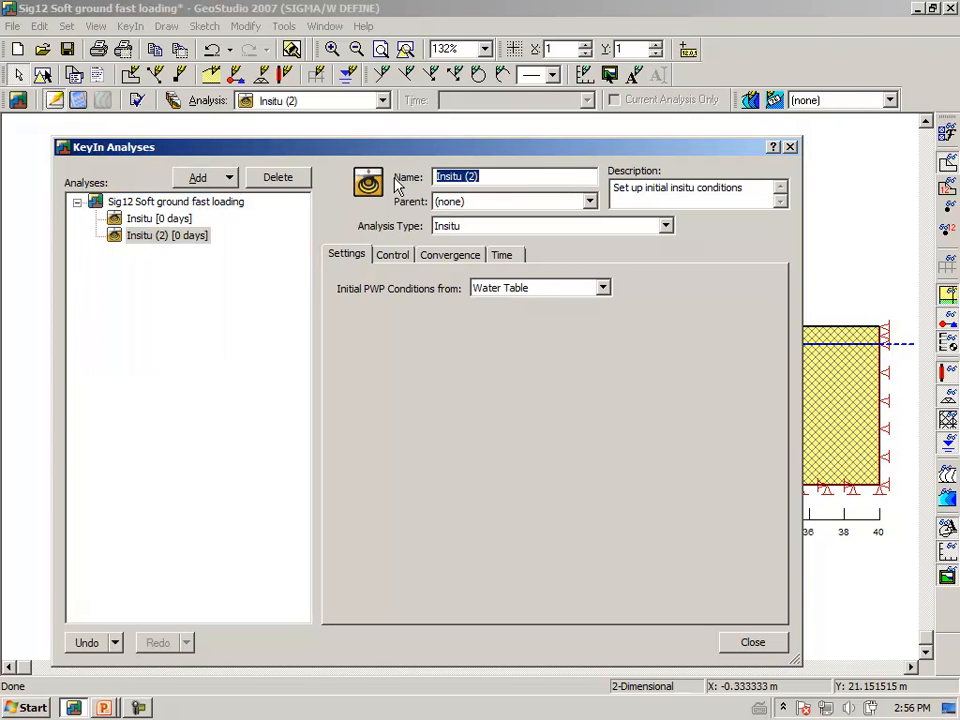
pyautogui.write('1s')
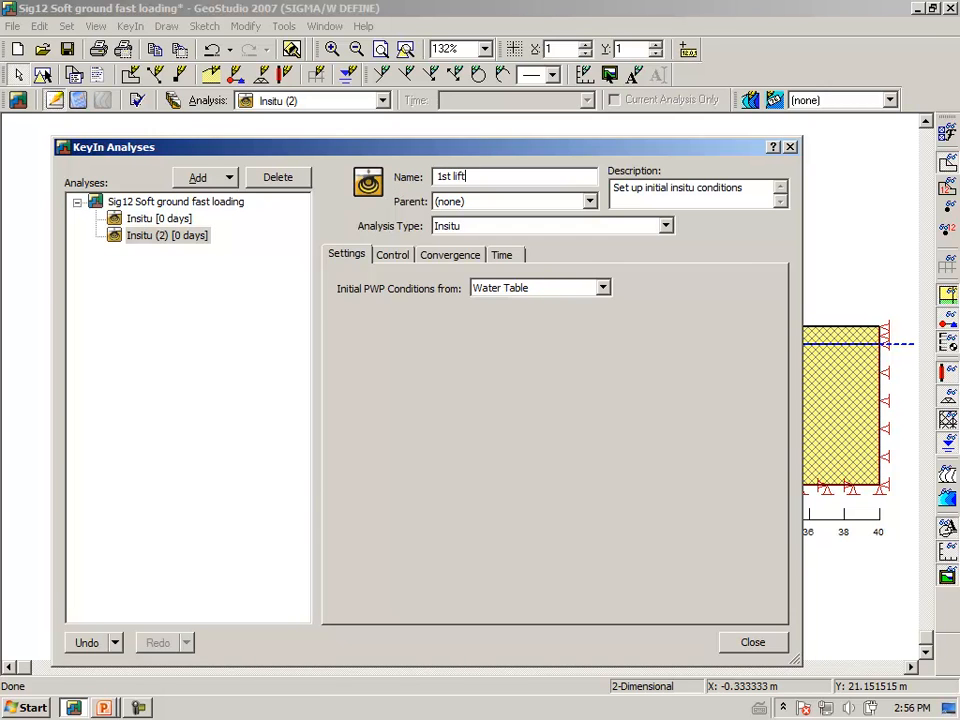
pyautogui.write('t lift')
pyautogui.press('Tab')
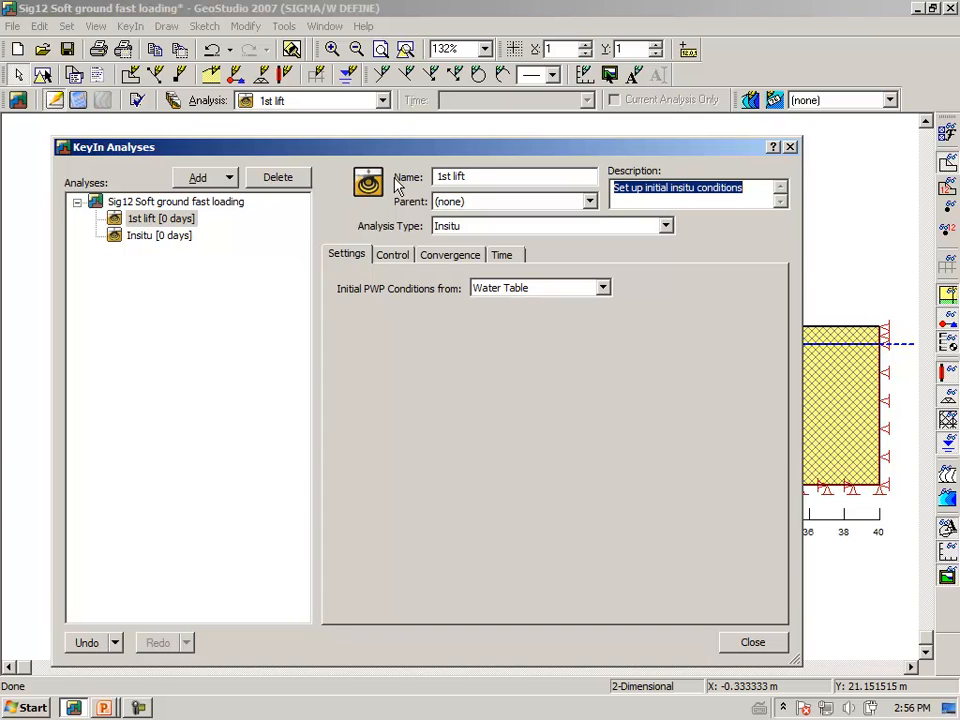
# Step: Make 1st lift a Coupled Stress/PWP analysis with Insitu as its parent and initial PWP conditions from the Parent Analysis
pyautogui.click(666, 227)
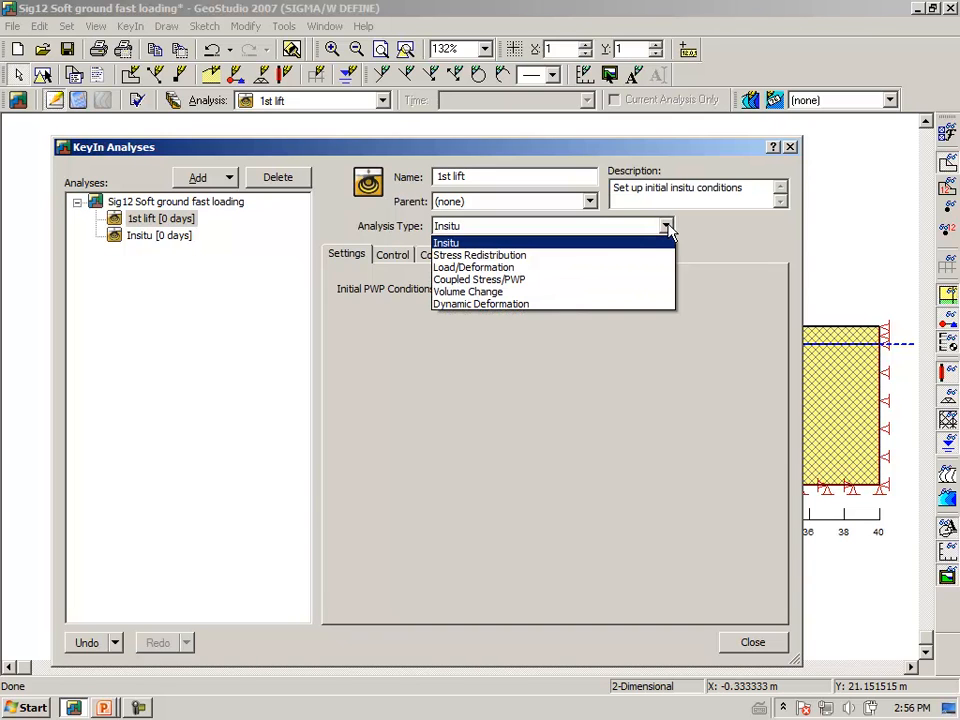
pyautogui.click(510, 282)
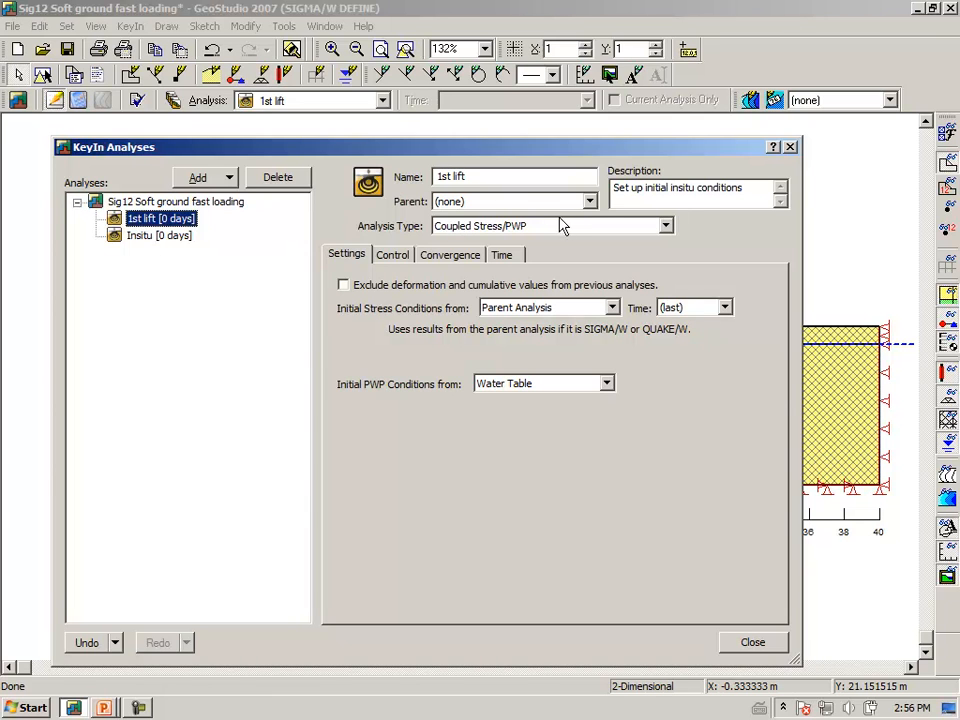
pyautogui.click(590, 202)
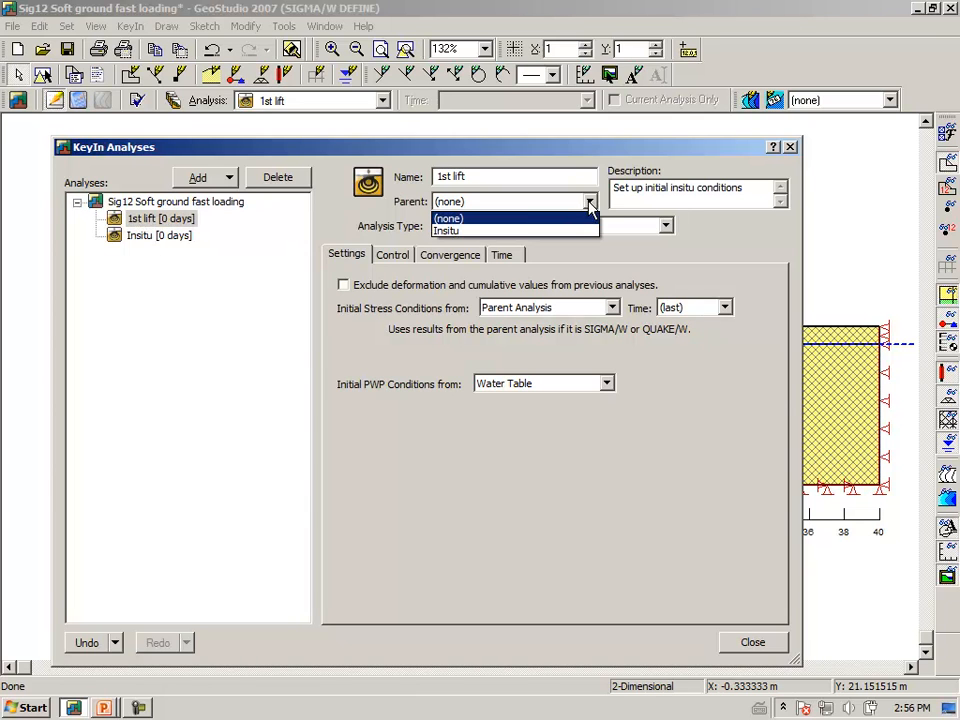
pyautogui.click(467, 231)
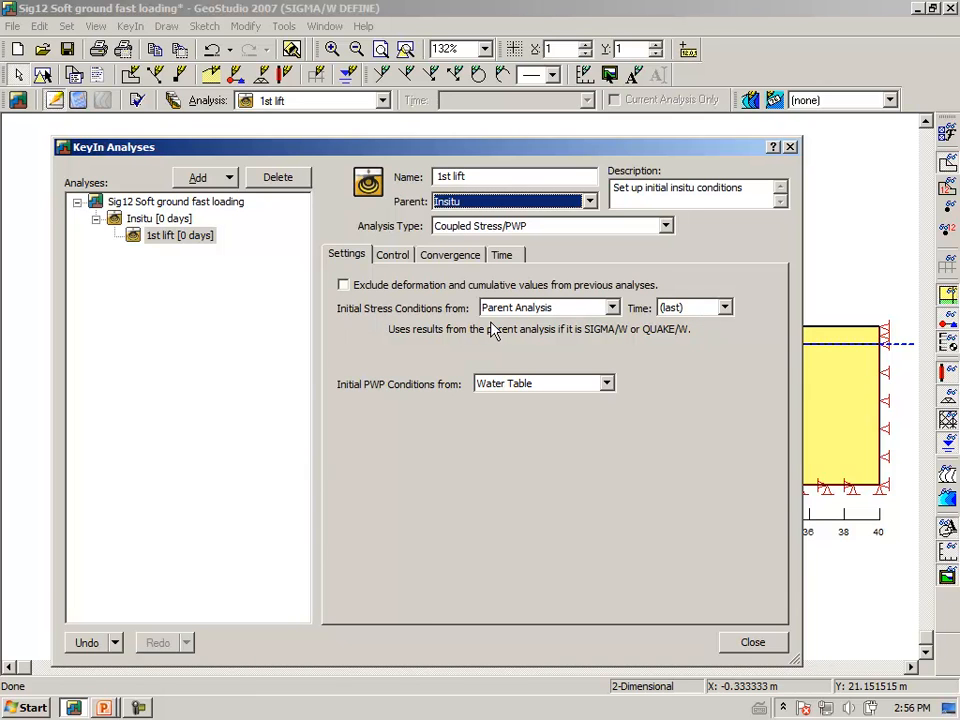
pyautogui.click(607, 384)
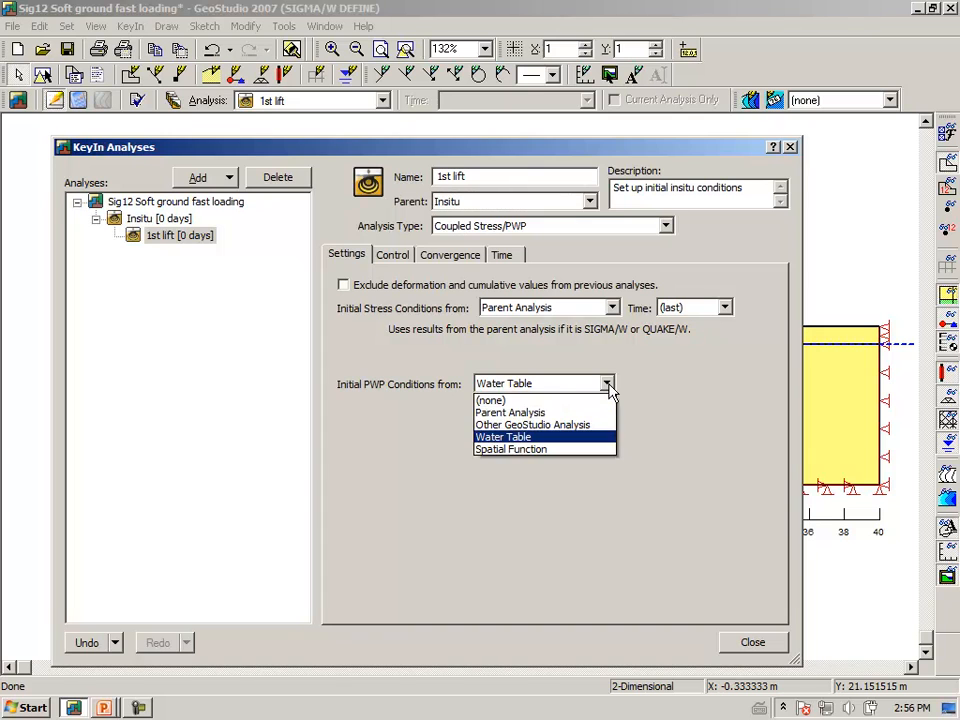
pyautogui.click(545, 413)
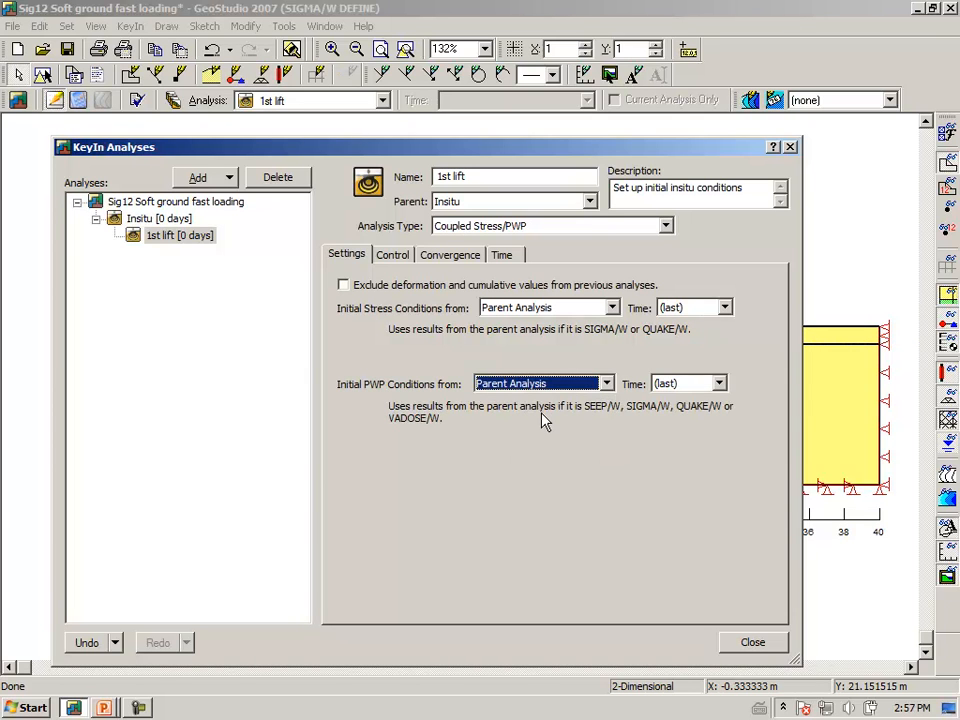
# Step: Set the 1st lift analysis to a duration of 1 day in 1 time step and finish the analysis definitions
pyautogui.click(504, 257)
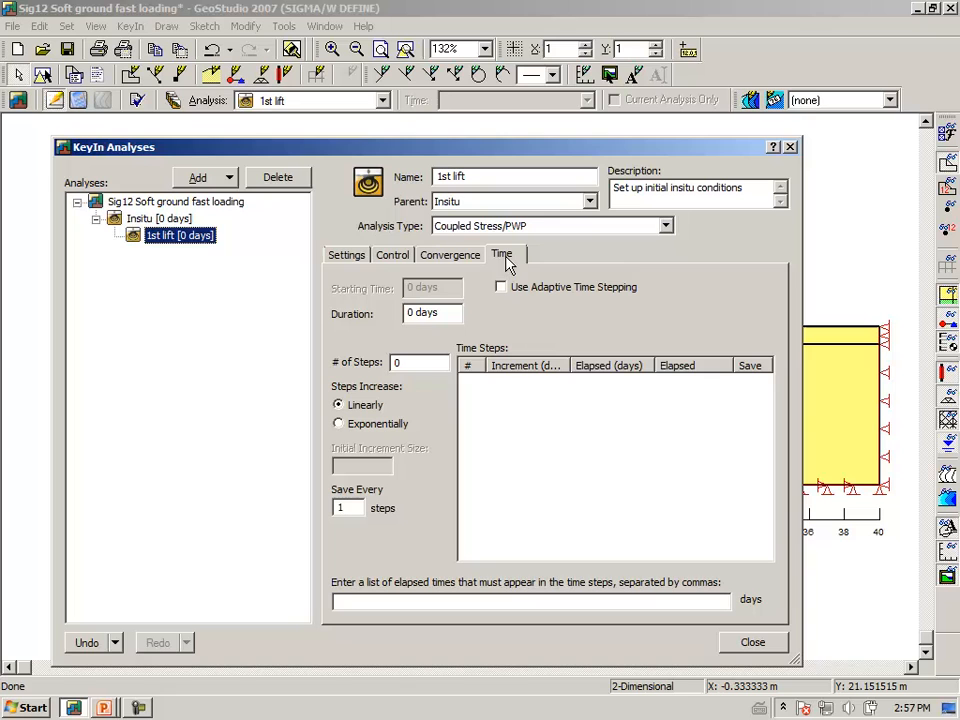
pyautogui.doubleClick(442, 315)
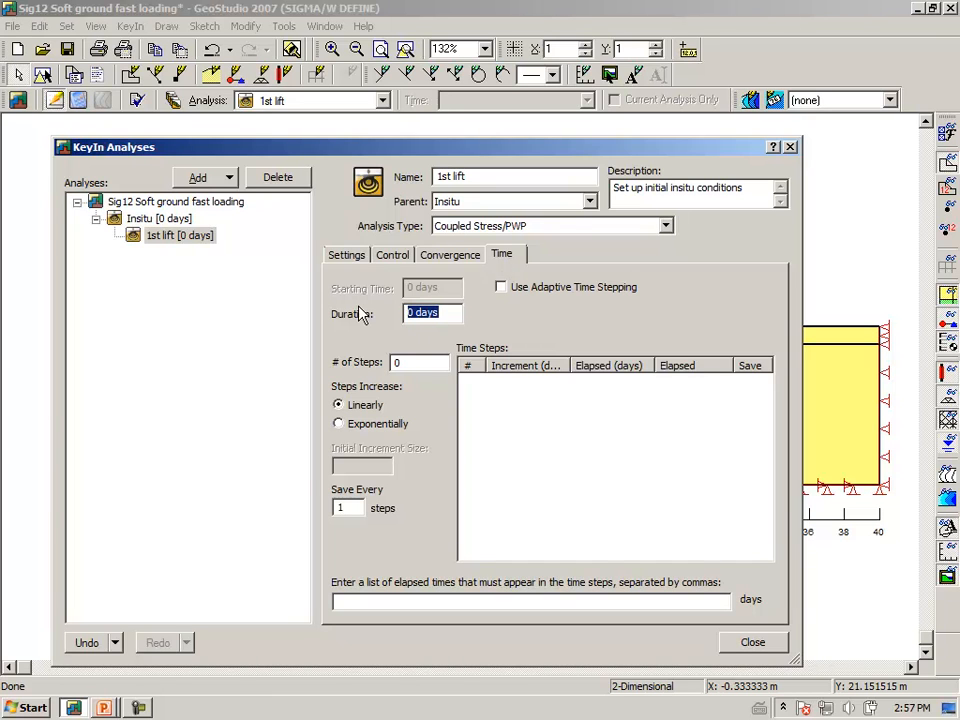
pyautogui.write('1')
pyautogui.press('Tab')
pyautogui.write('1')
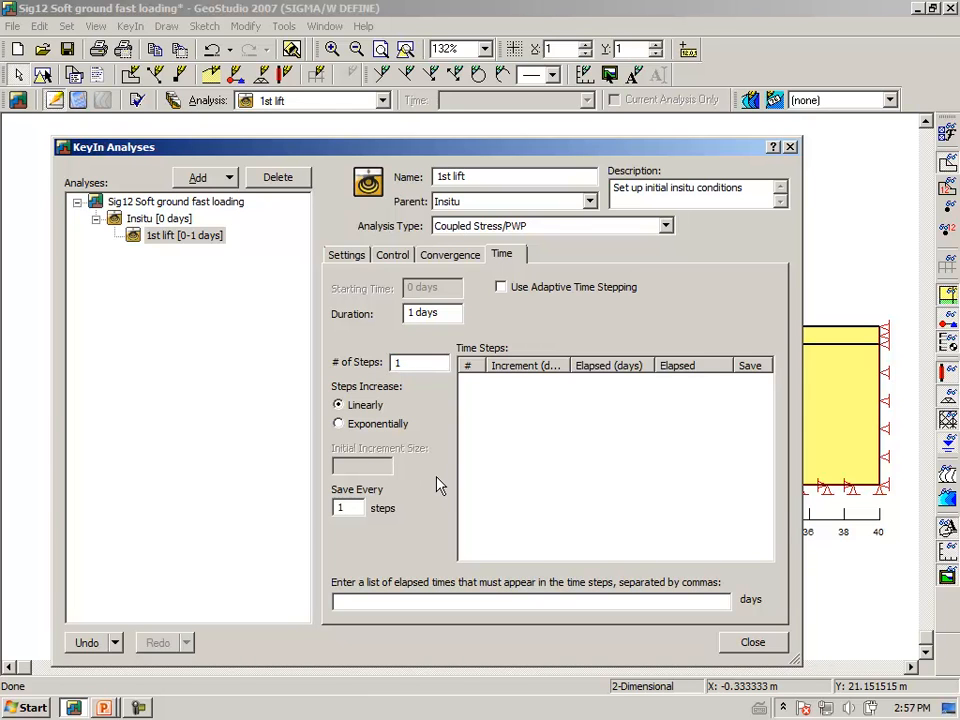
pyautogui.press('Tab')
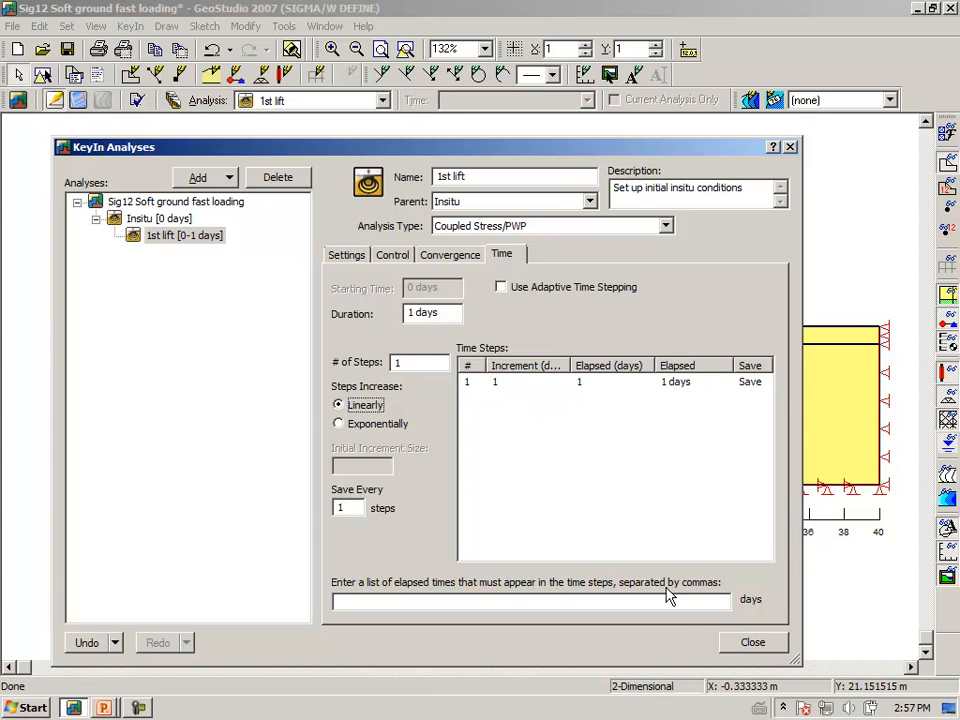
pyautogui.click(745, 644)
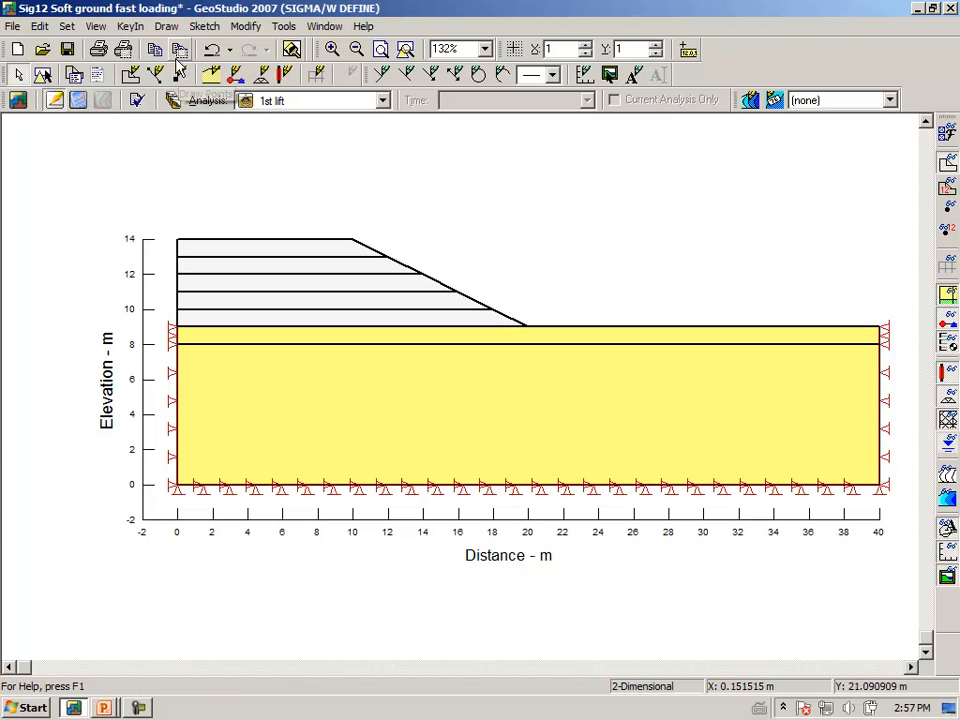
# Step: Choose Soft clay as the material to assign to regions in the 1st lift analysis and open its definition
pyautogui.click(168, 27)
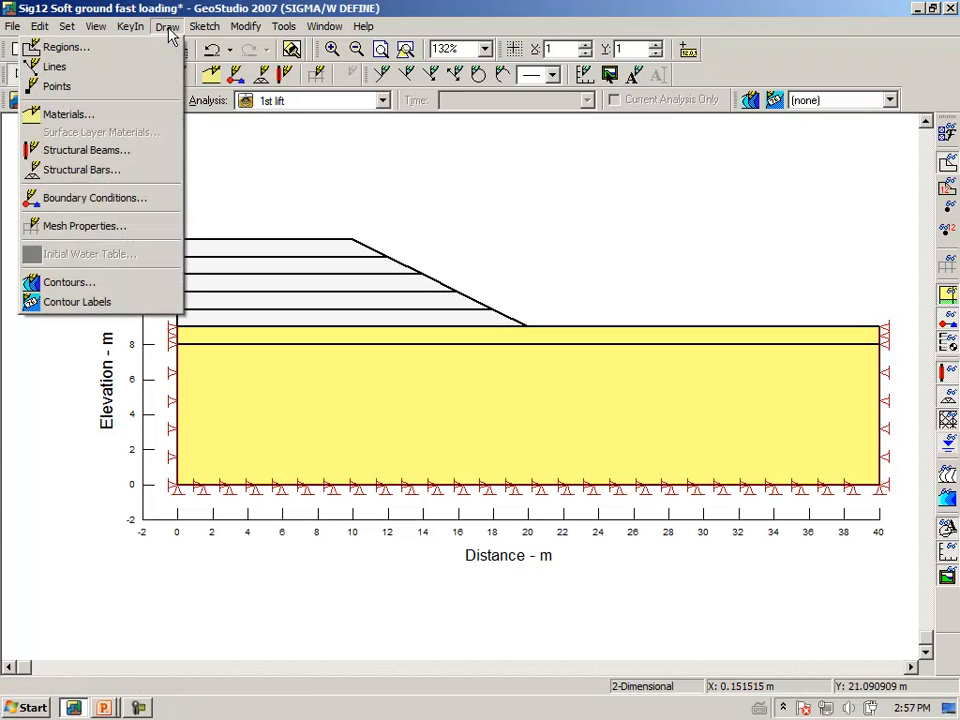
pyautogui.click(130, 114)
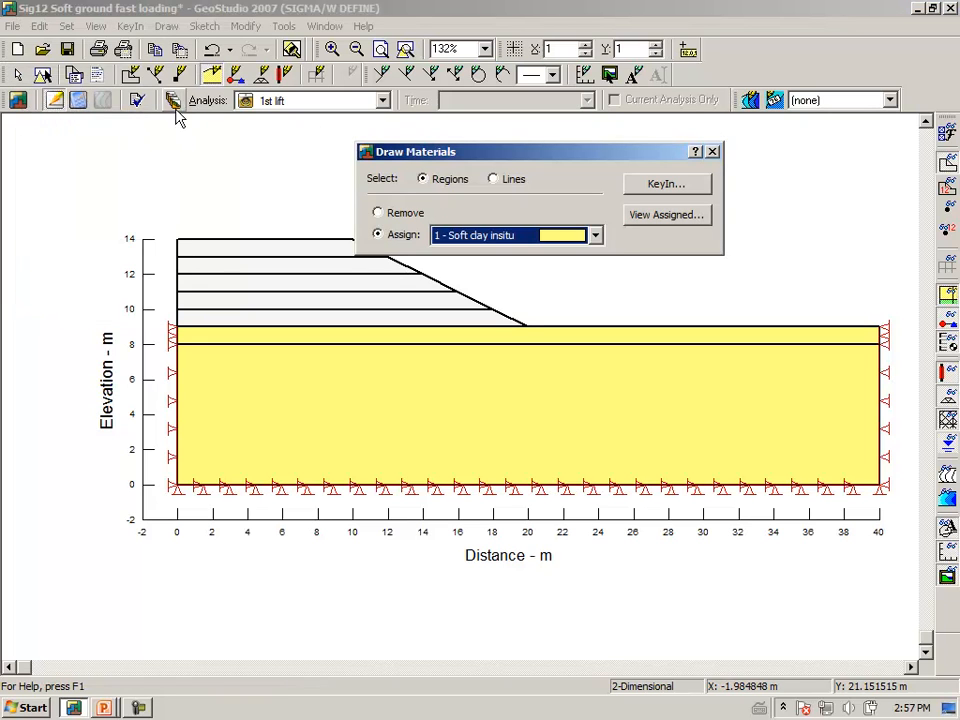
pyautogui.click(597, 239)
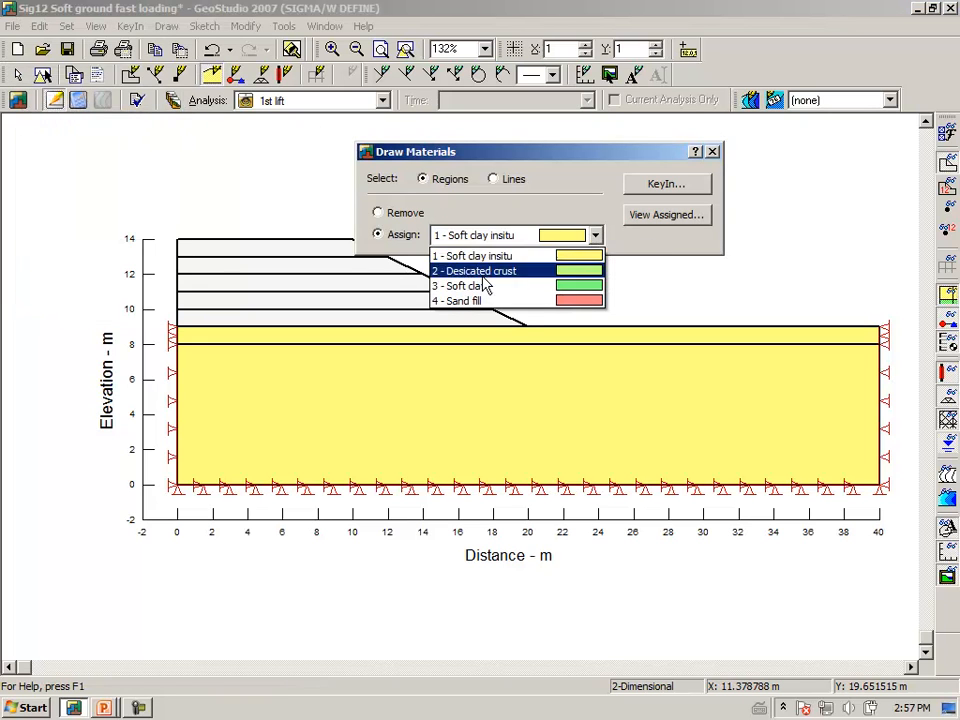
pyautogui.click(549, 287)
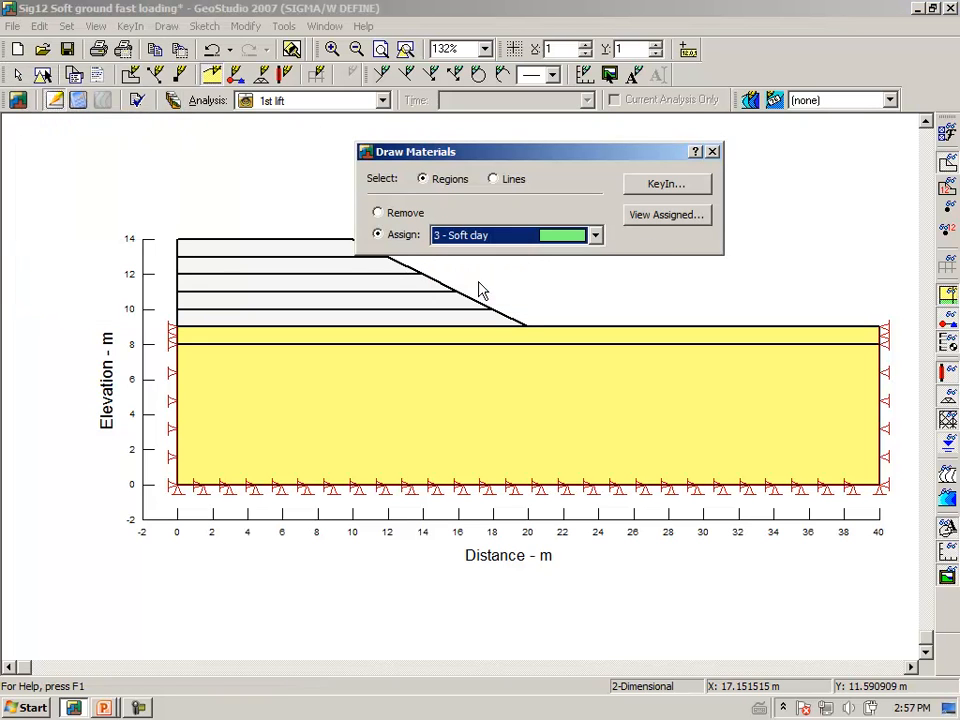
pyautogui.click(649, 191)
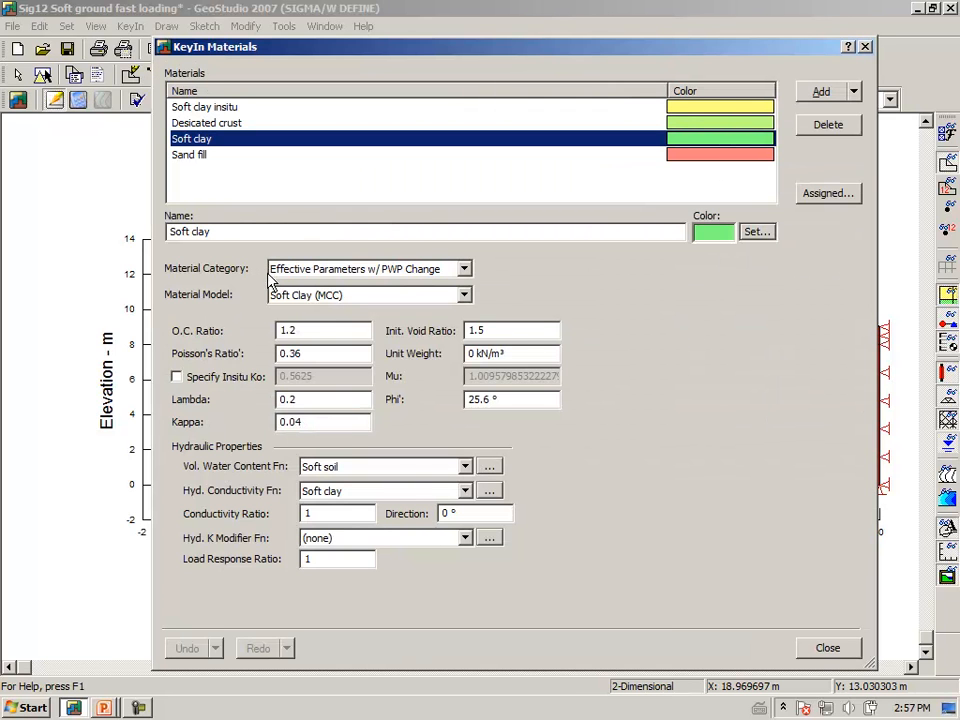
# Step: Examine the Soft clay material's category, model, overconsolidation ratio, Poisson's ratio, lambda, kappa, Mu and effective friction angle
pyautogui.hotkey('ctrl', '1')
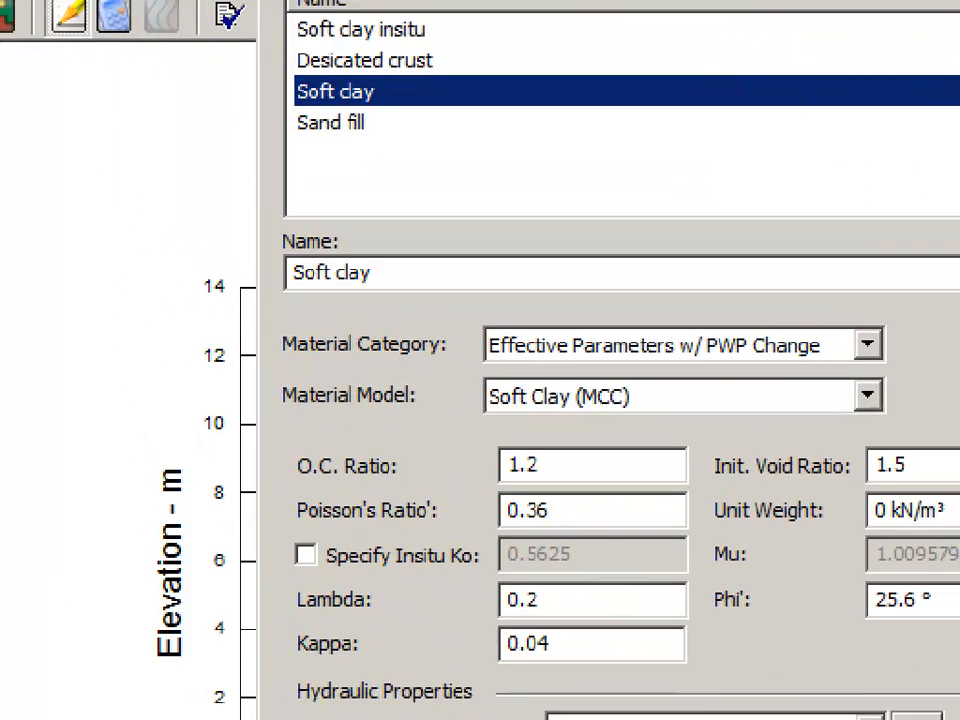
pyautogui.click(328, 311)
pyautogui.moveTo(330, 302); pyautogui.dragTo(535, 297)
pyautogui.moveTo(612, 296); pyautogui.dragTo(700, 292)
pyautogui.moveTo(330, 375)
pyautogui.mouseDown()
pyautogui.moveTo(535, 360)
pyautogui.moveTo(495, 312)
pyautogui.moveTo(326, 330)
pyautogui.moveTo(324, 360)
pyautogui.mouseUp()
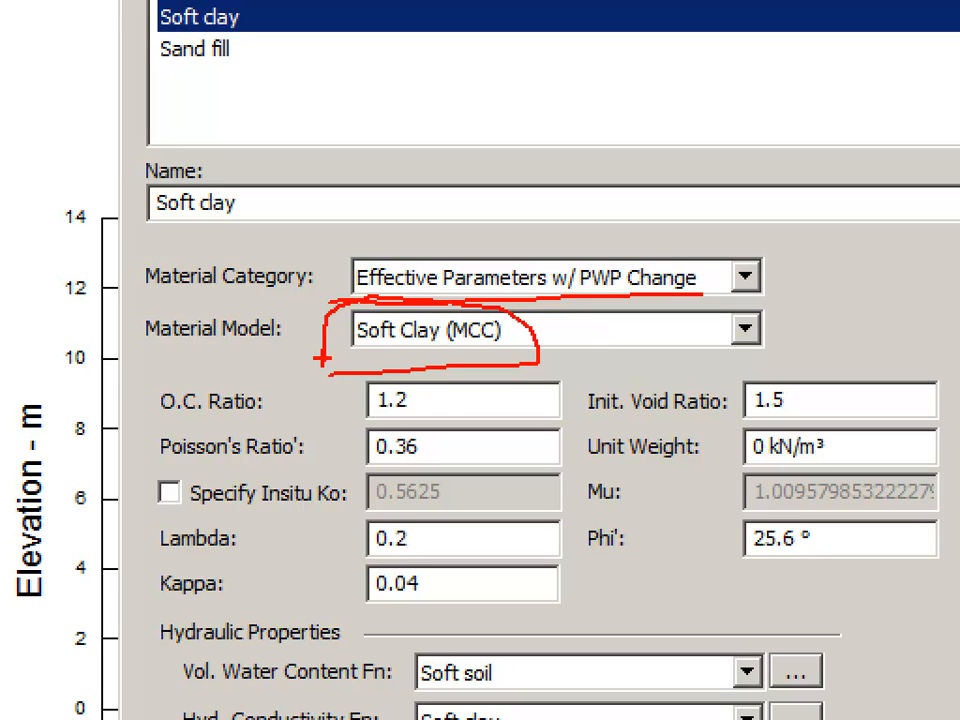
pyautogui.moveTo(338, 422); pyautogui.dragTo(430, 419)
pyautogui.moveTo(350, 468)
pyautogui.mouseDown()
pyautogui.moveTo(403, 467)
pyautogui.moveTo(431, 433)
pyautogui.mouseUp()
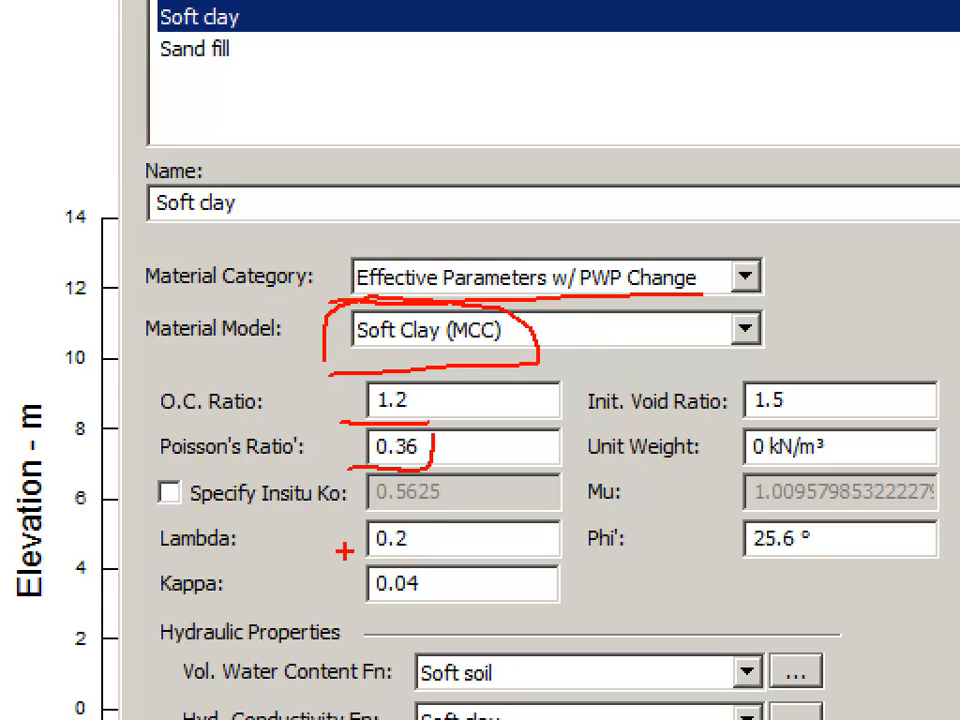
pyautogui.moveTo(320, 555); pyautogui.dragTo(400, 548)
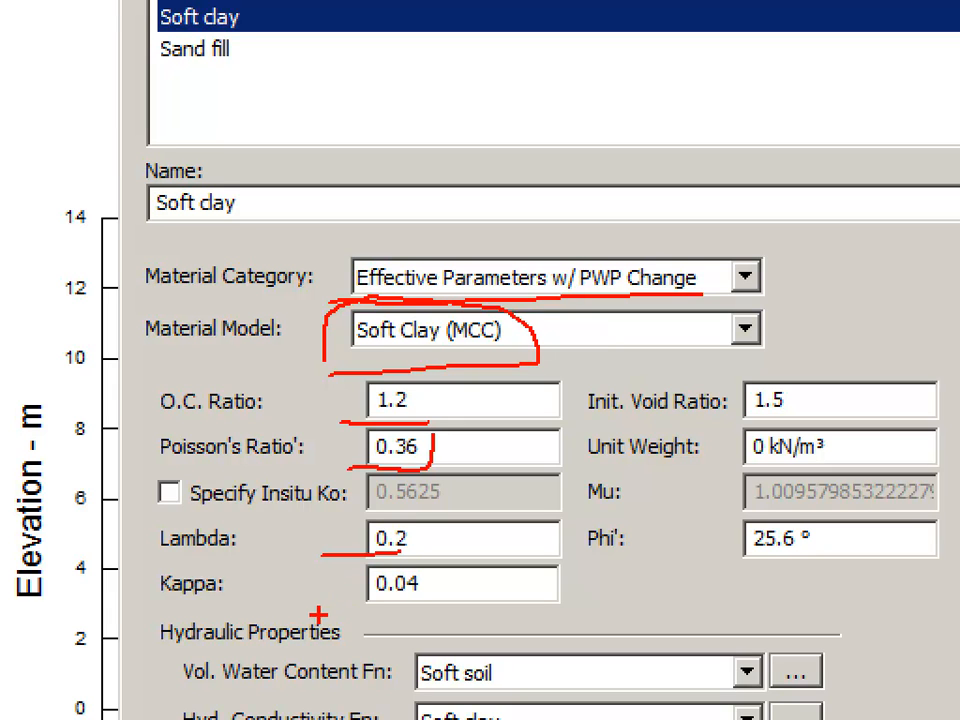
pyautogui.moveTo(318, 612); pyautogui.dragTo(428, 608)
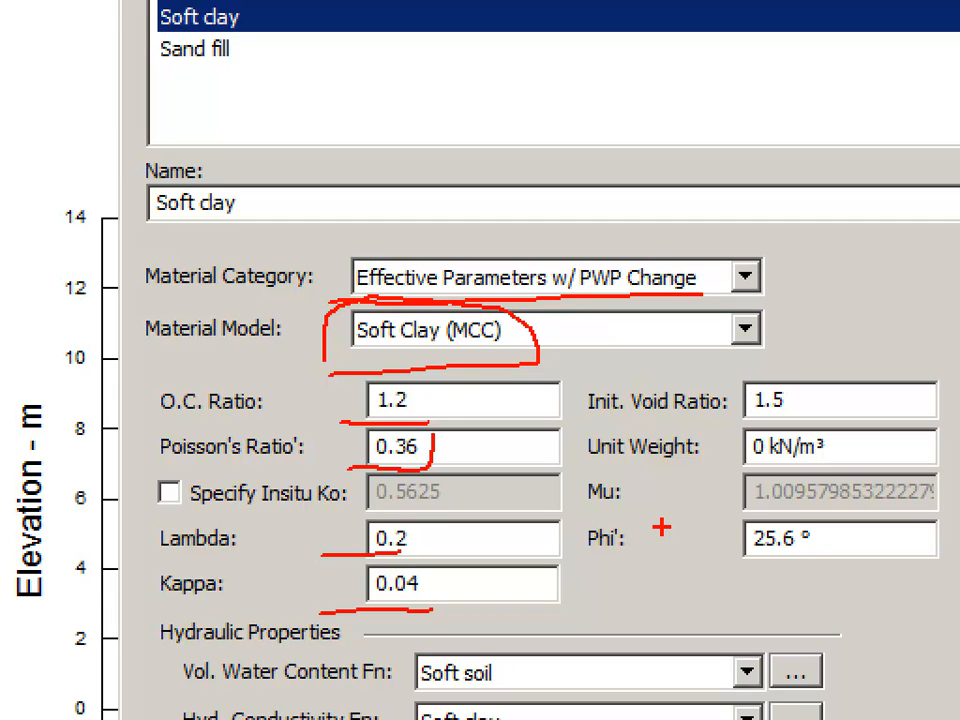
pyautogui.moveTo(712, 575)
pyautogui.mouseDown()
pyautogui.moveTo(790, 569)
pyautogui.moveTo(828, 528)
pyautogui.moveTo(765, 516)
pyautogui.moveTo(714, 572)
pyautogui.mouseUp()
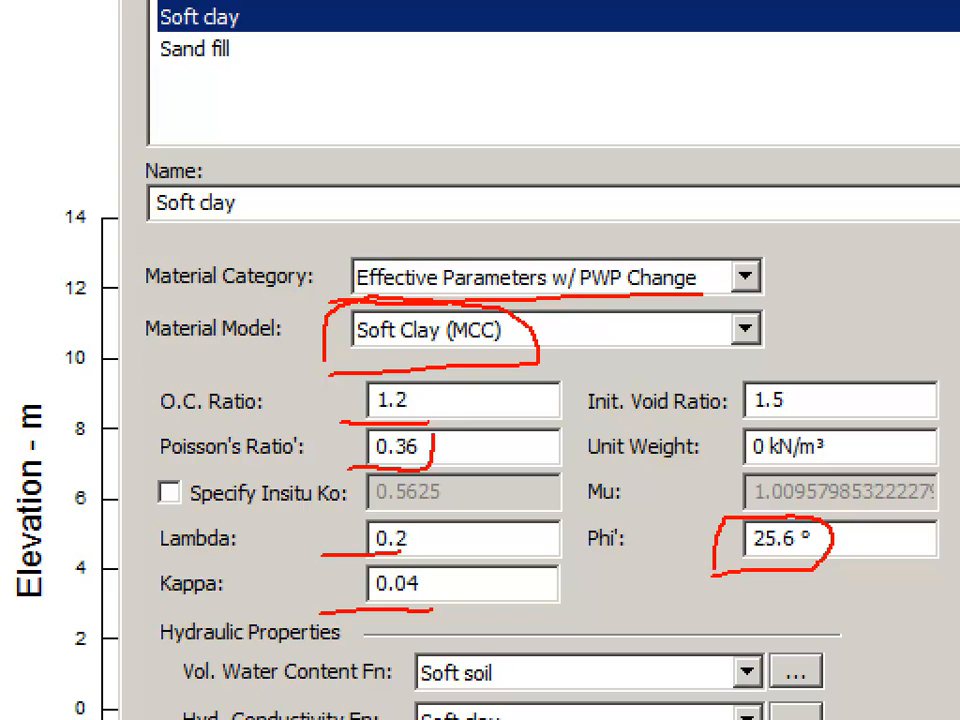
pyautogui.moveTo(642, 532); pyautogui.dragTo(638, 531)
pyautogui.moveTo(619, 576)
pyautogui.mouseDown()
pyautogui.moveTo(660, 511)
pyautogui.moveTo(665, 529)
pyautogui.mouseUp()
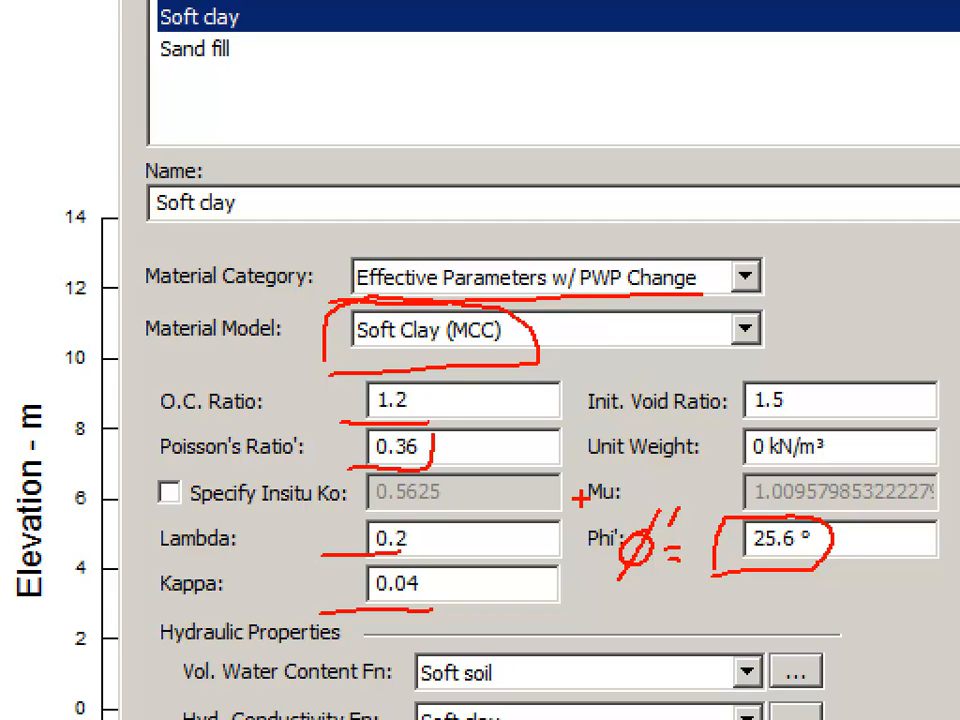
pyautogui.moveTo(578, 507)
pyautogui.mouseDown()
pyautogui.moveTo(636, 481)
pyautogui.moveTo(588, 507)
pyautogui.mouseUp()
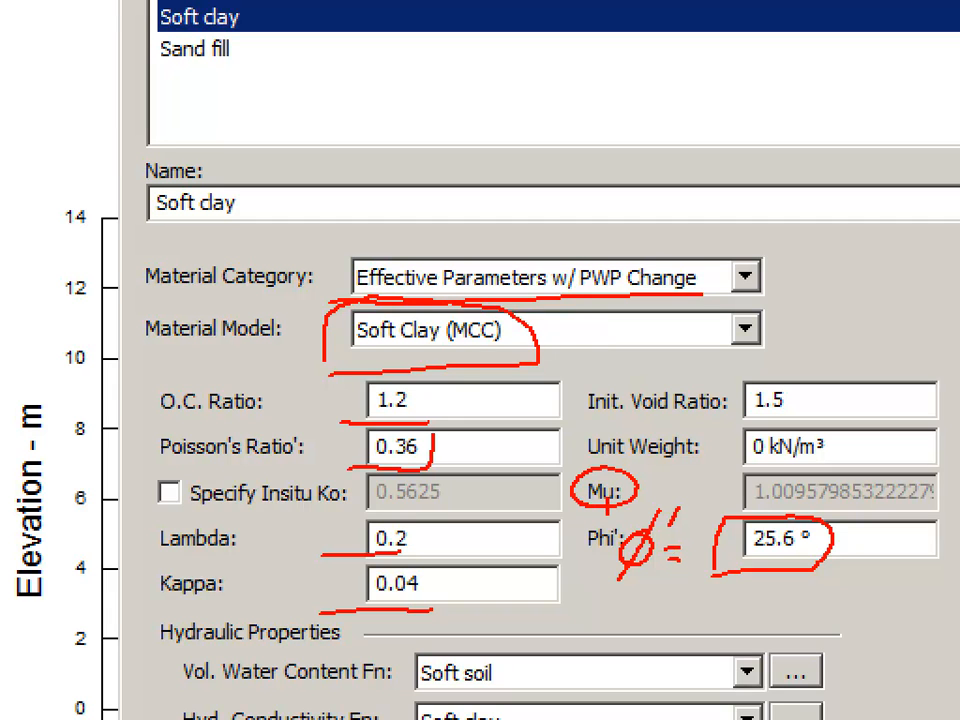
pyautogui.moveTo(748, 502); pyautogui.dragTo(791, 502)
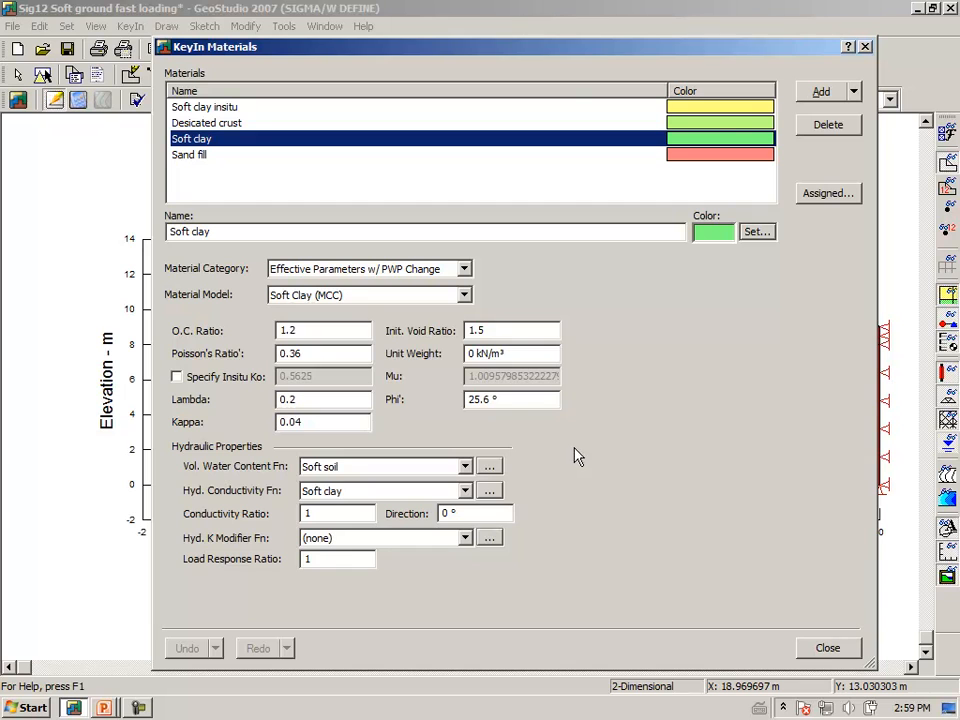
# Step: Inspect Soft clay's volumetric water content and hydraulic conductivity functions and close the material definitions
pyautogui.click(487, 467)
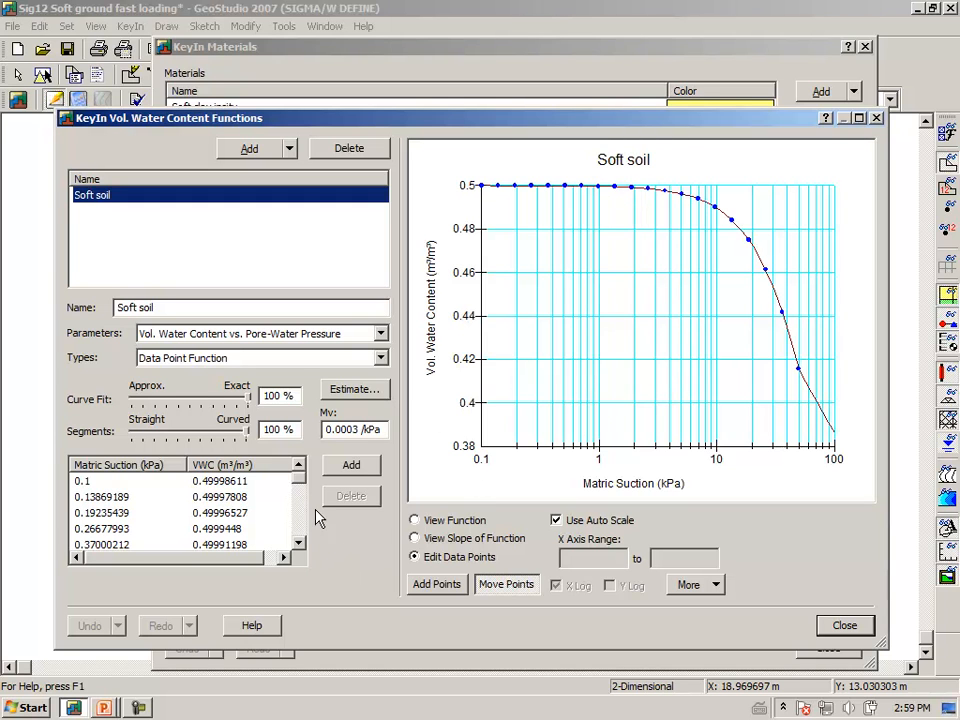
pyautogui.click(832, 628)
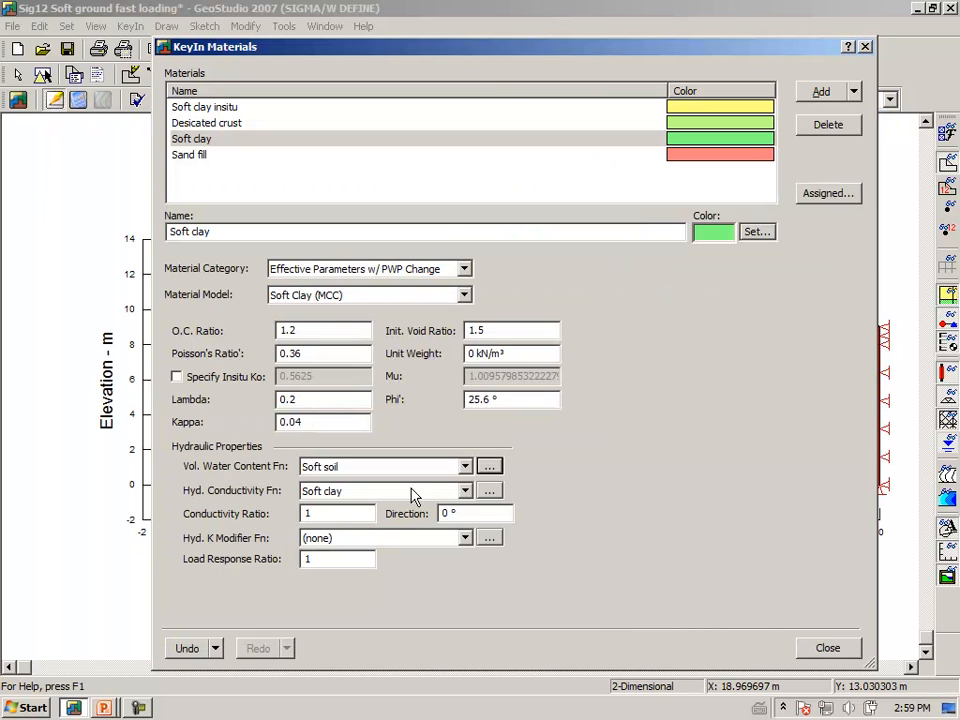
pyautogui.click(489, 490)
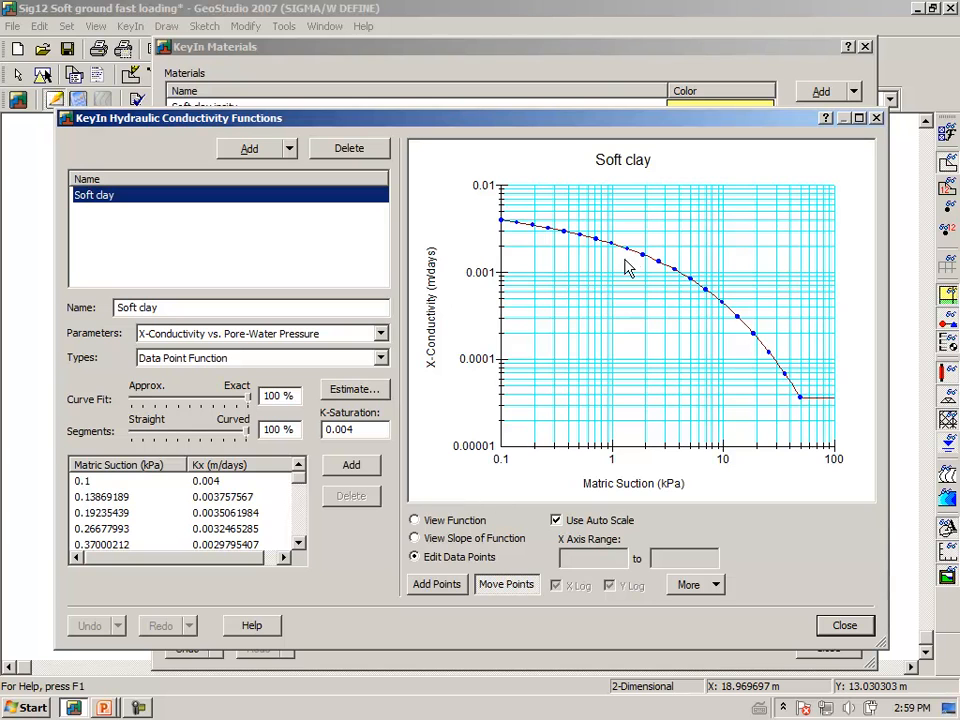
pyautogui.click(842, 628)
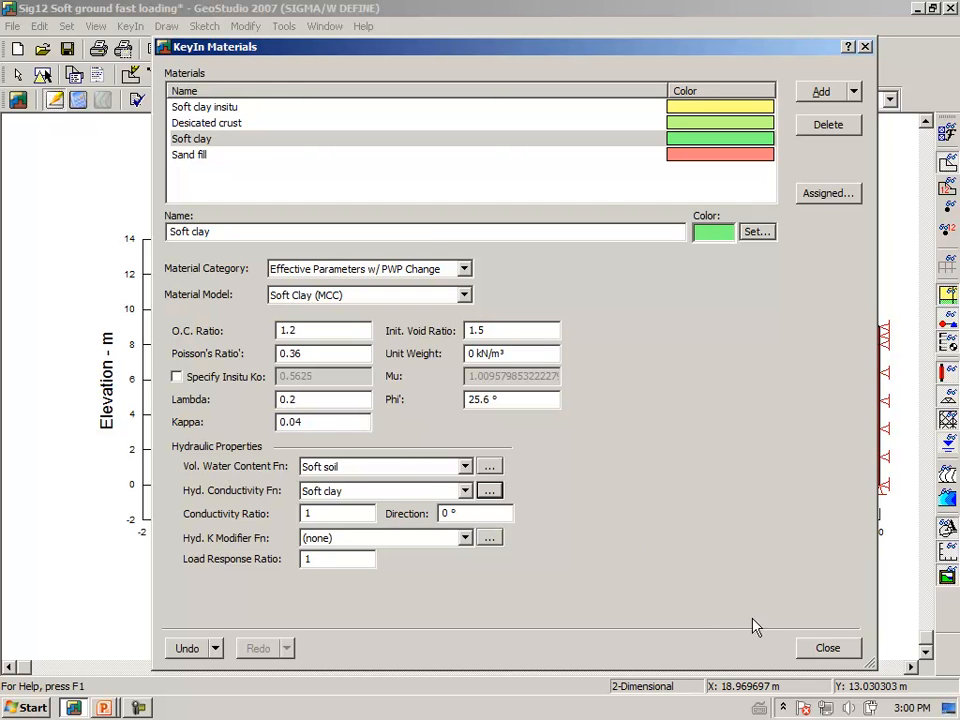
pyautogui.click(826, 648)
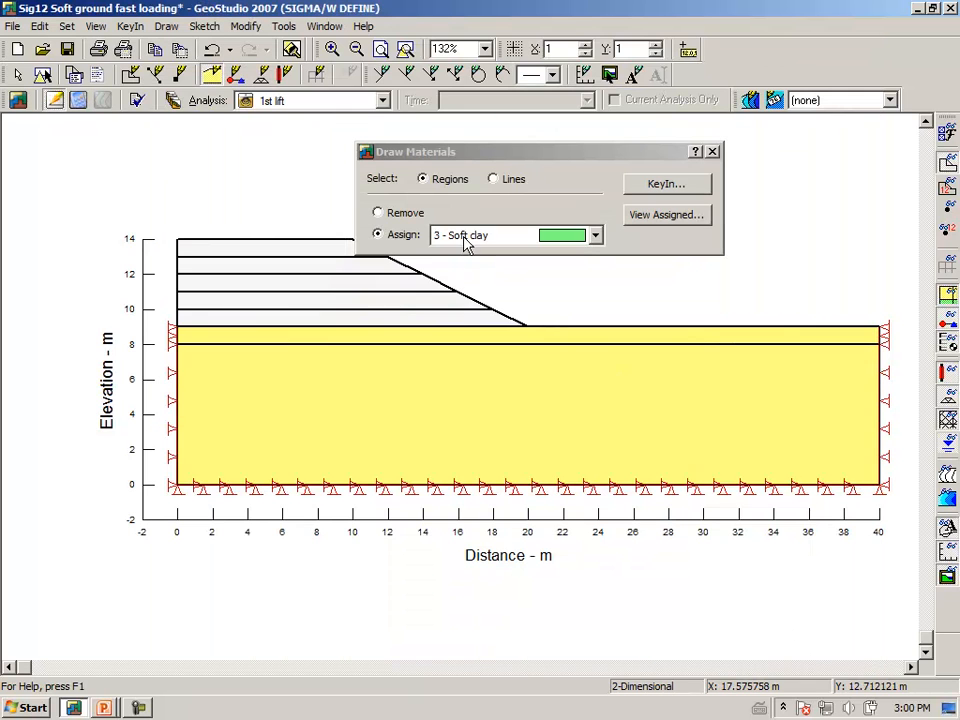
# Step: Assign Soft clay to the large foundation region below elevation 8 m and Desicated crust to the thin layer above it
pyautogui.click(405, 395)
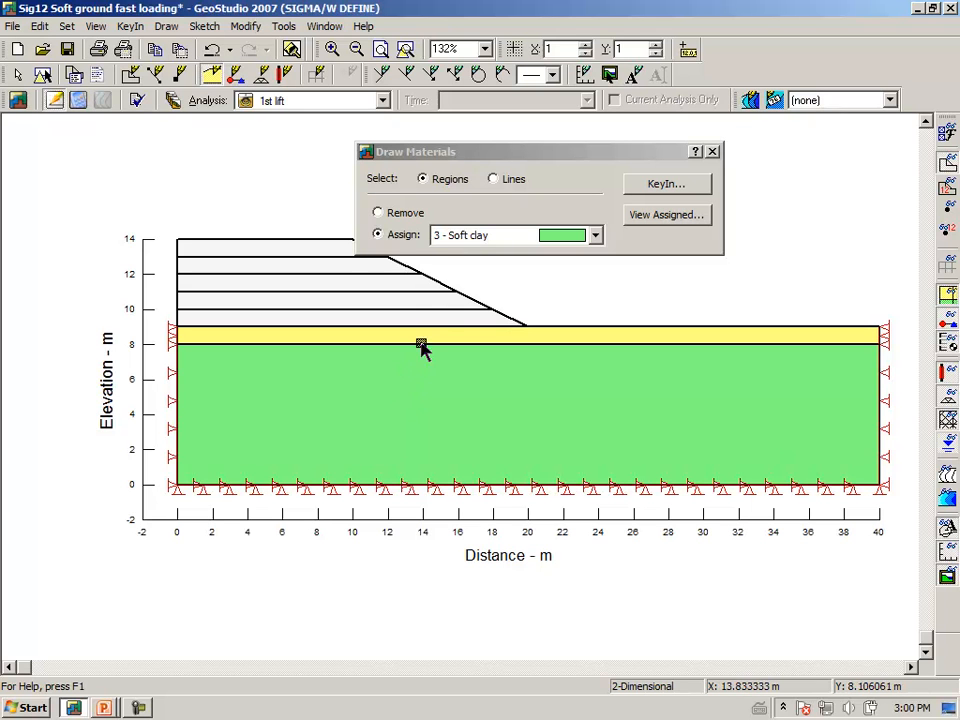
pyautogui.click(595, 236)
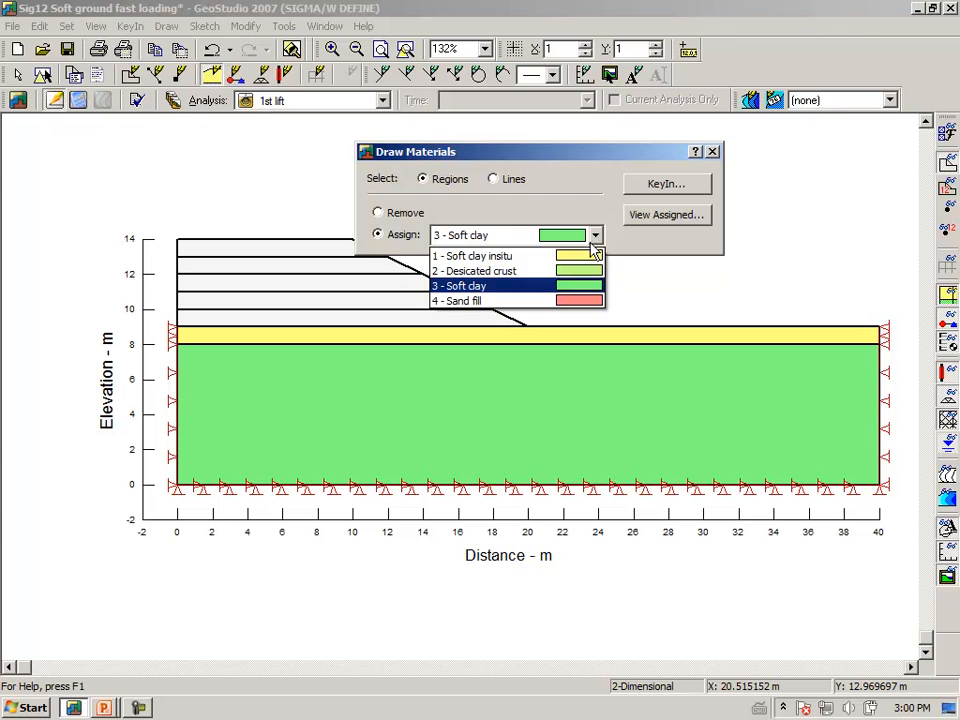
pyautogui.click(577, 271)
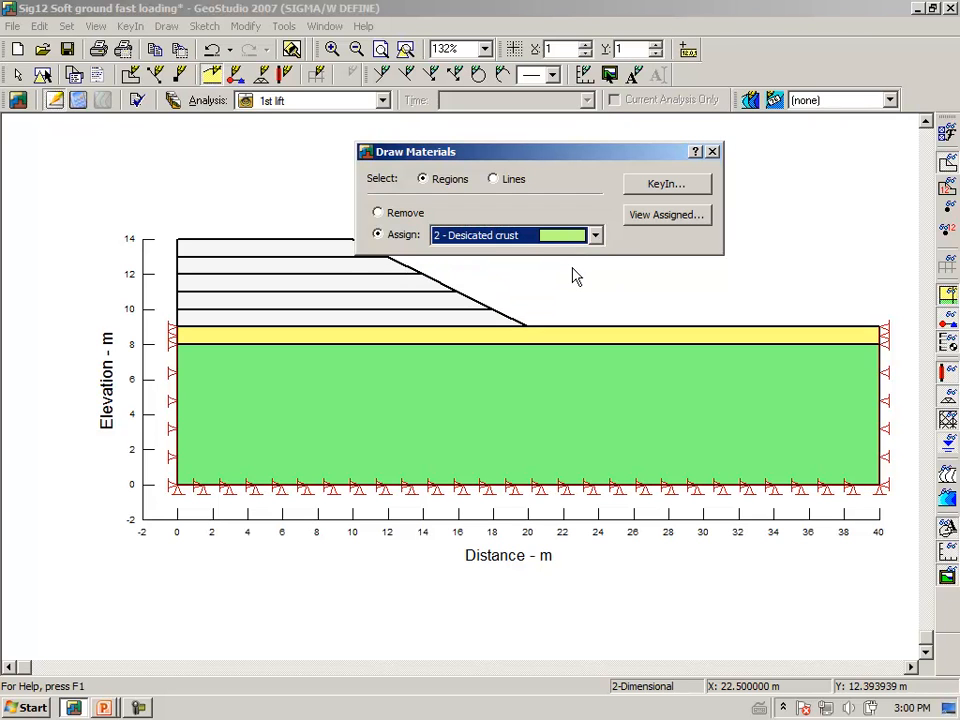
pyautogui.click(527, 338)
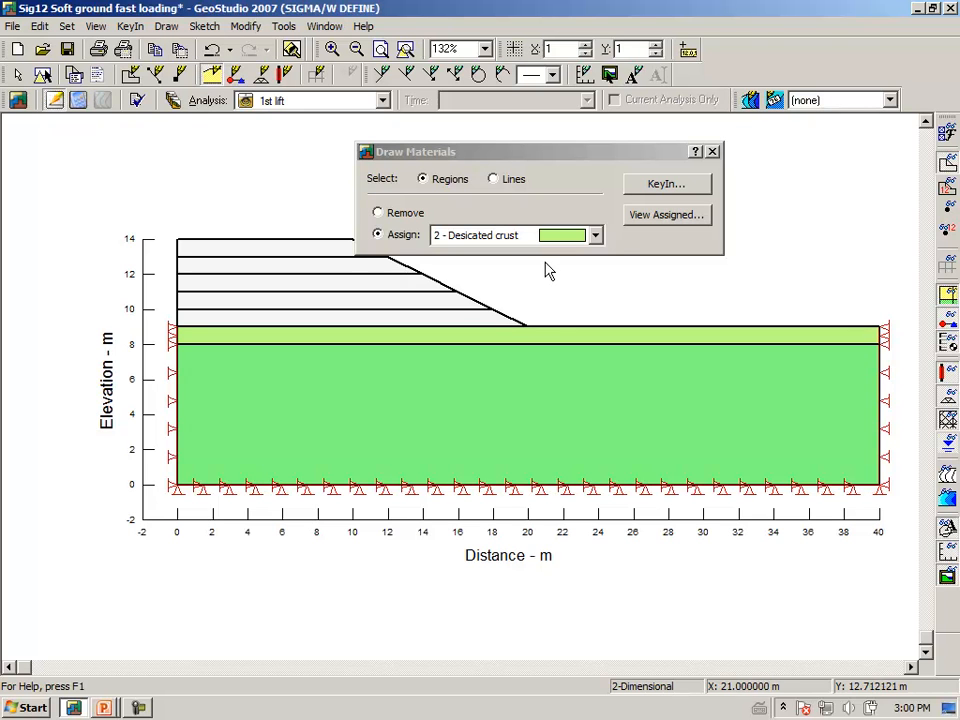
# Step: Open the Desicated crust material definition and examine its model, effective E-modulus, unit weight and Poisson's ratio
pyautogui.click(659, 190)
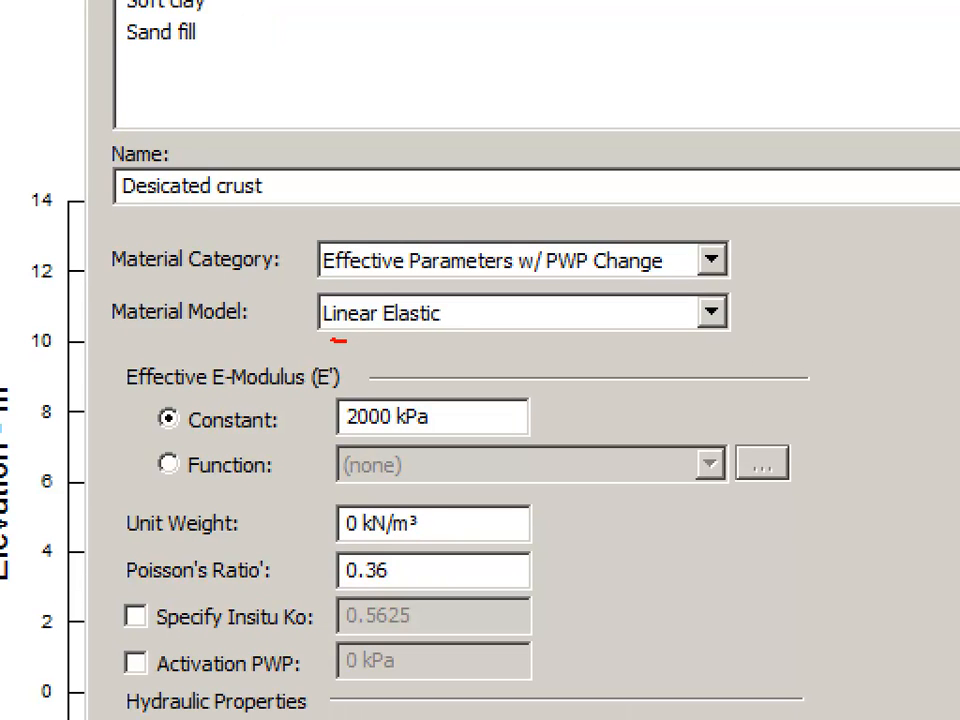
pyautogui.moveTo(340, 341); pyautogui.dragTo(463, 334)
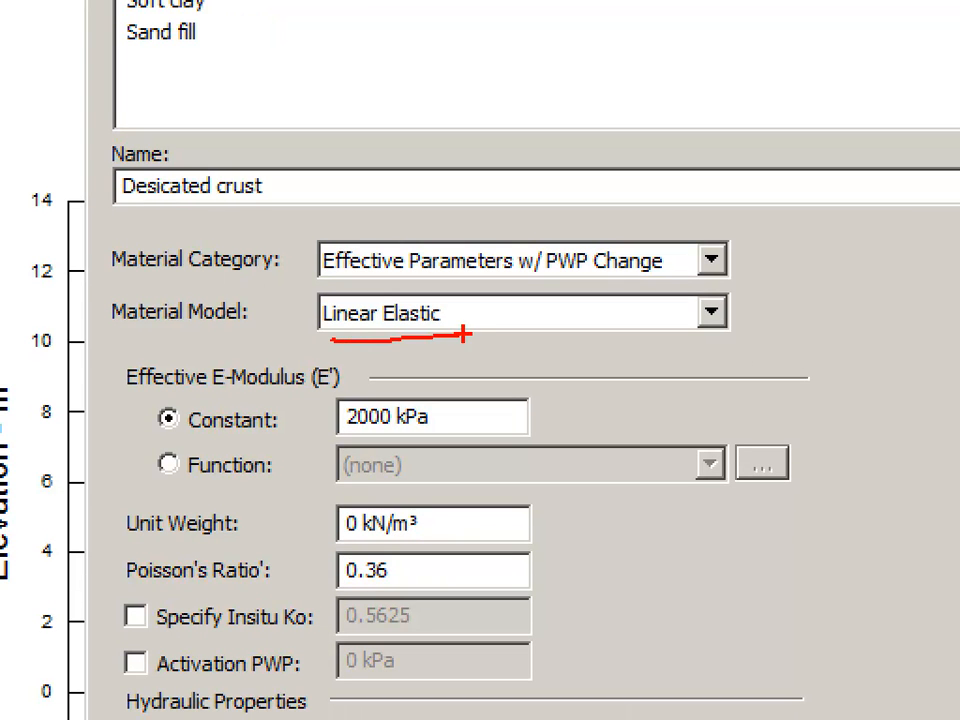
pyautogui.moveTo(303, 439); pyautogui.dragTo(408, 431)
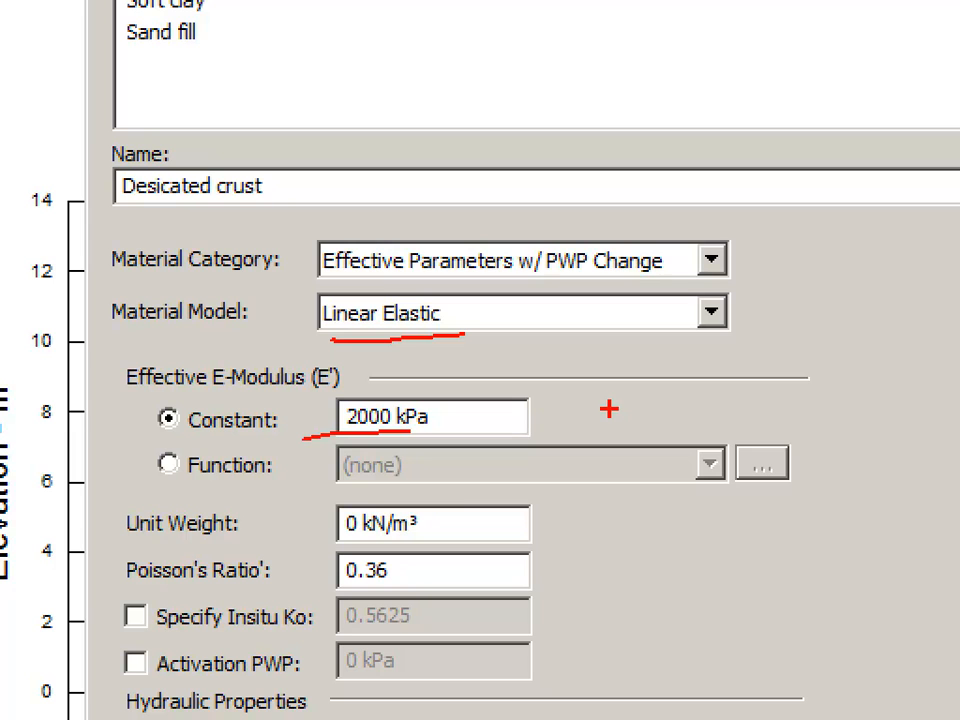
pyautogui.moveTo(294, 546)
pyautogui.mouseDown()
pyautogui.moveTo(372, 540)
pyautogui.moveTo(418, 514)
pyautogui.moveTo(347, 492)
pyautogui.moveTo(328, 538)
pyautogui.mouseUp()
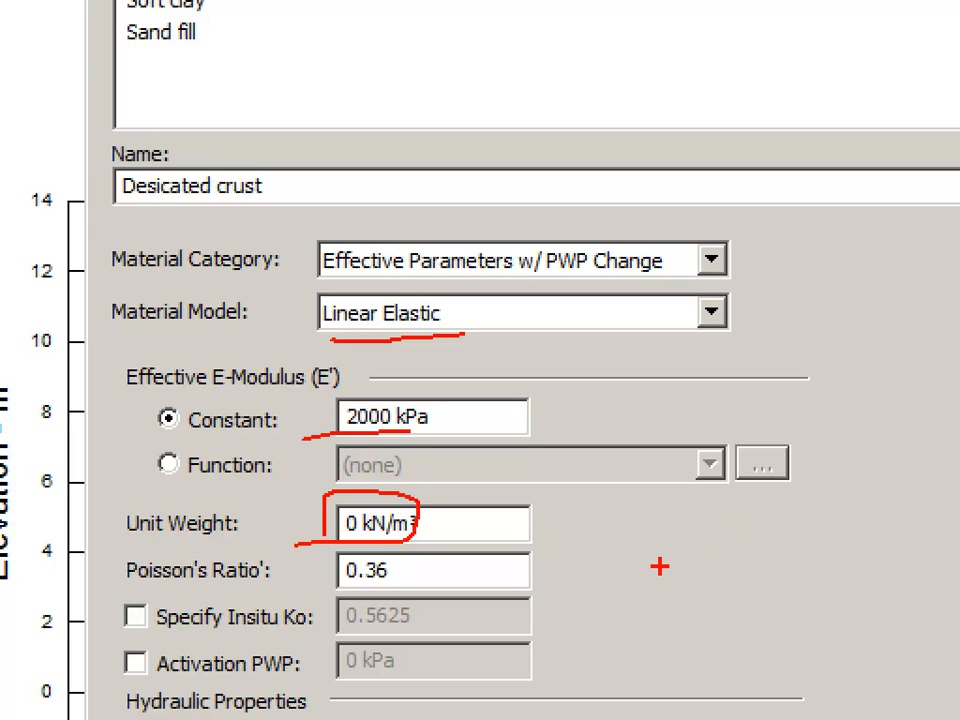
pyautogui.moveTo(295, 598); pyautogui.dragTo(410, 592)
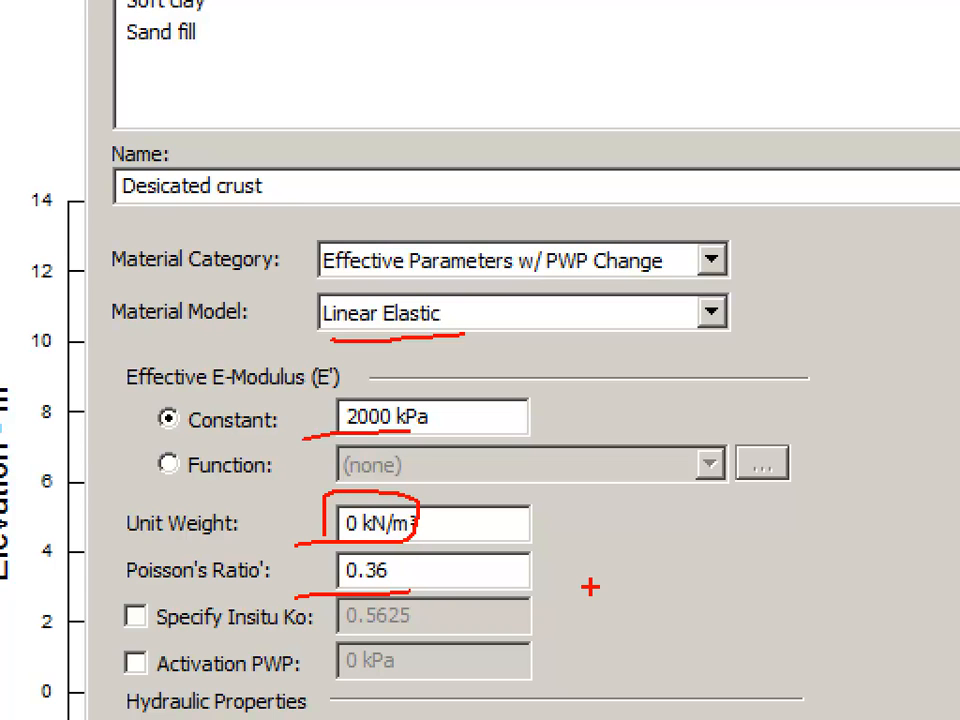
pyautogui.press('Escape')
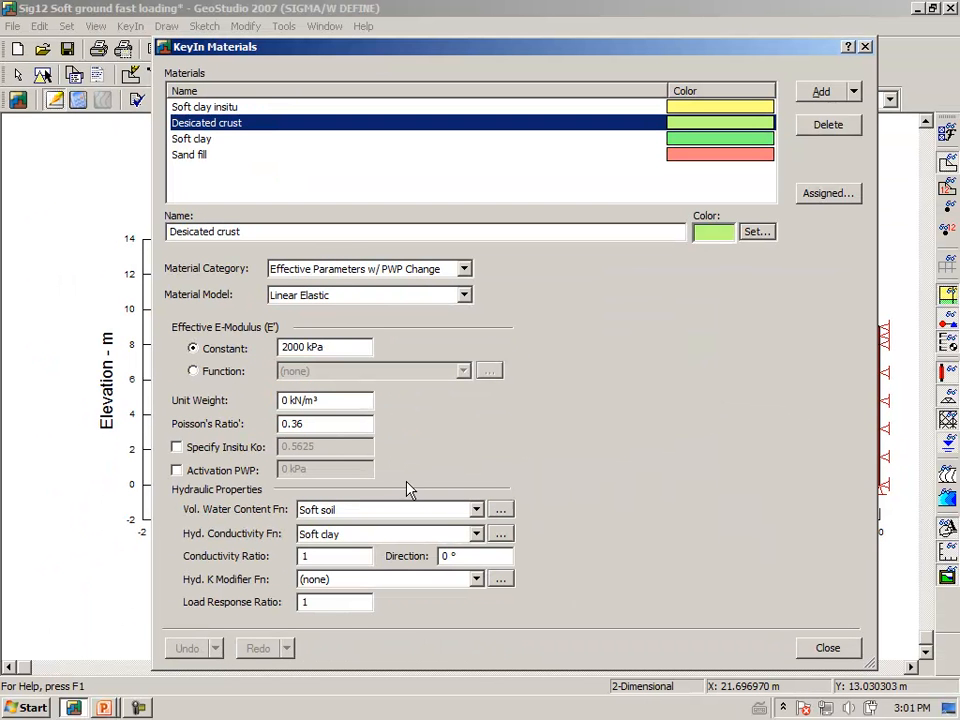
# Step: Inspect the volumetric water content and hydraulic conductivity functions used by Desicated crust and close the material definitions
pyautogui.click(500, 514)
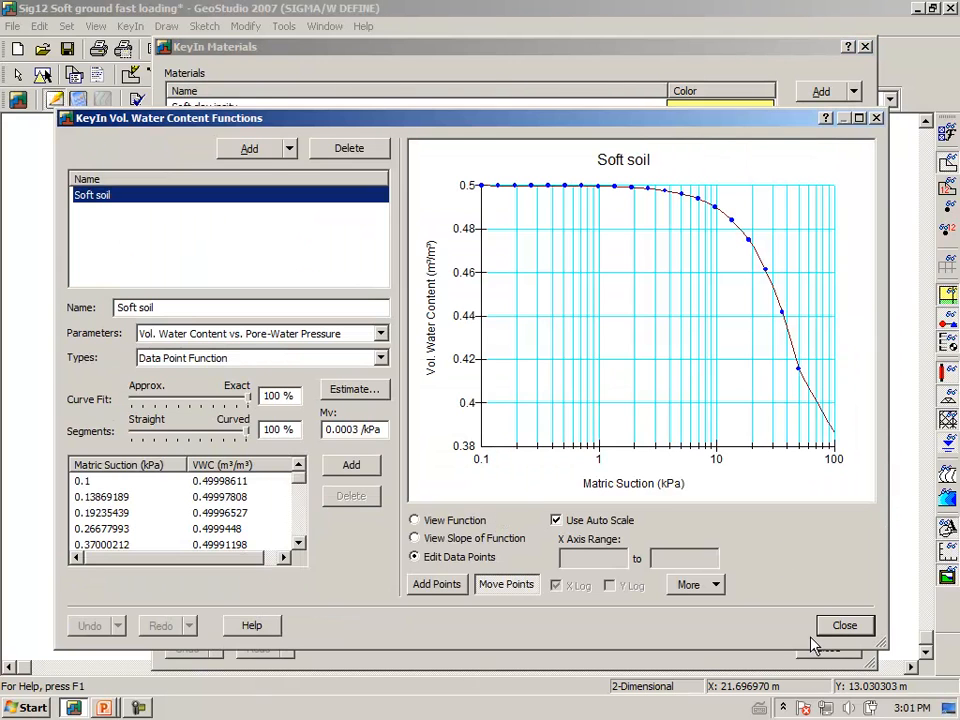
pyautogui.click(841, 626)
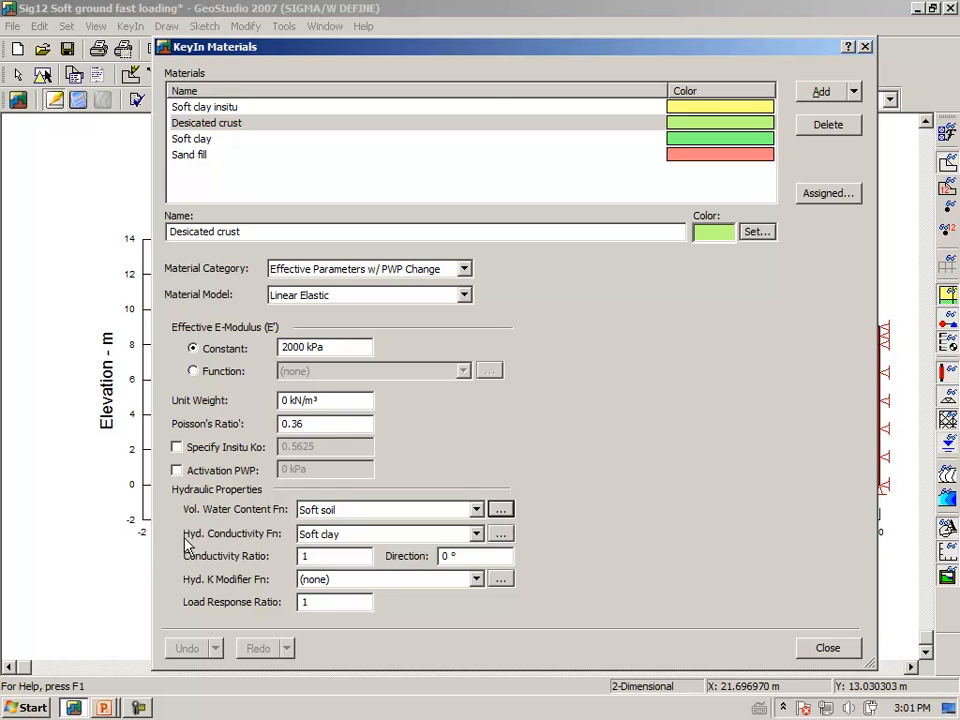
pyautogui.click(500, 535)
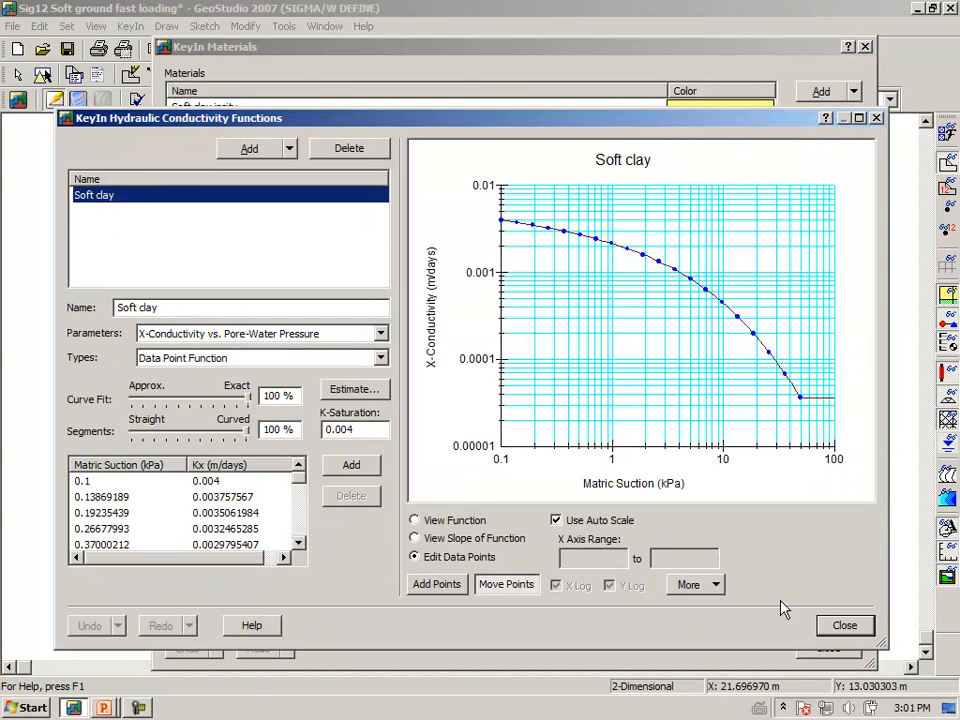
pyautogui.click(862, 630)
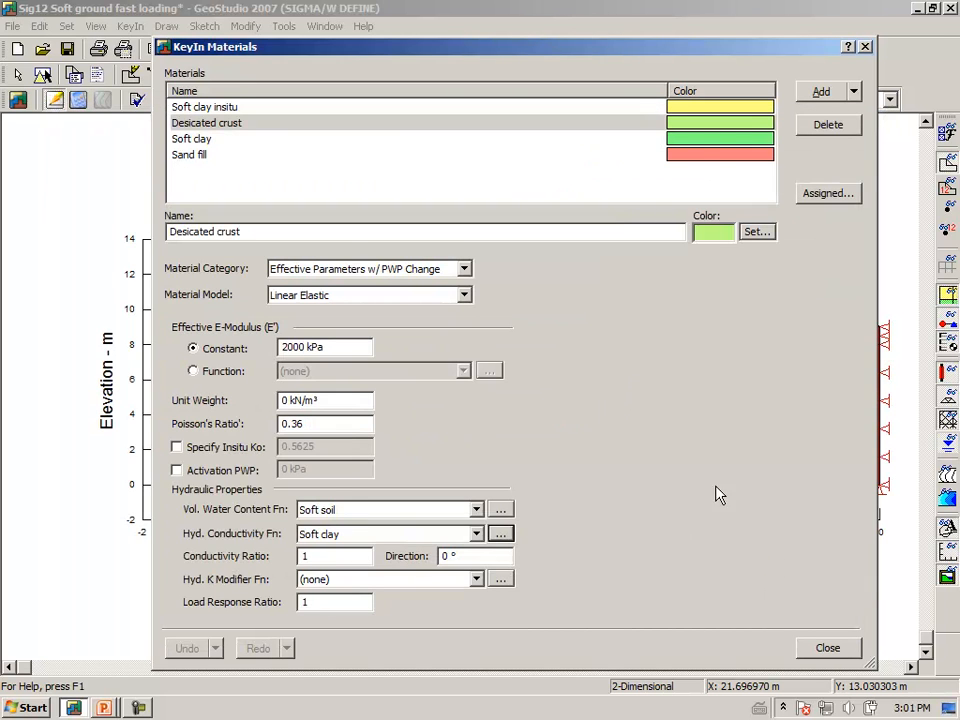
pyautogui.click(828, 648)
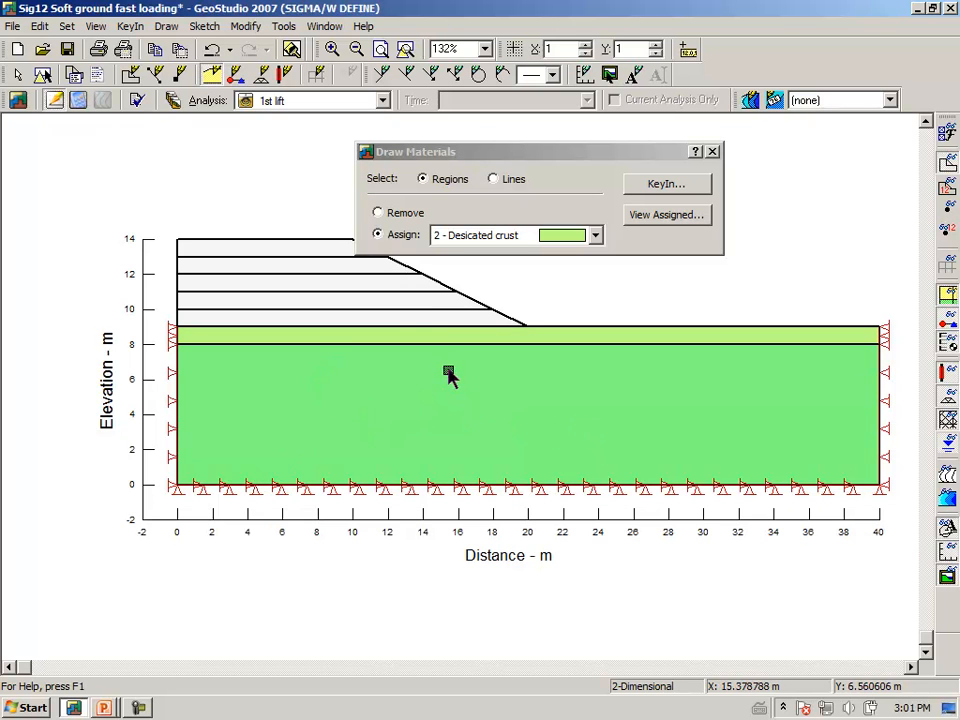
# Step: Assign Sand fill to the lowest embankment lift, between elevations 9 and 10 m
pyautogui.click(594, 236)
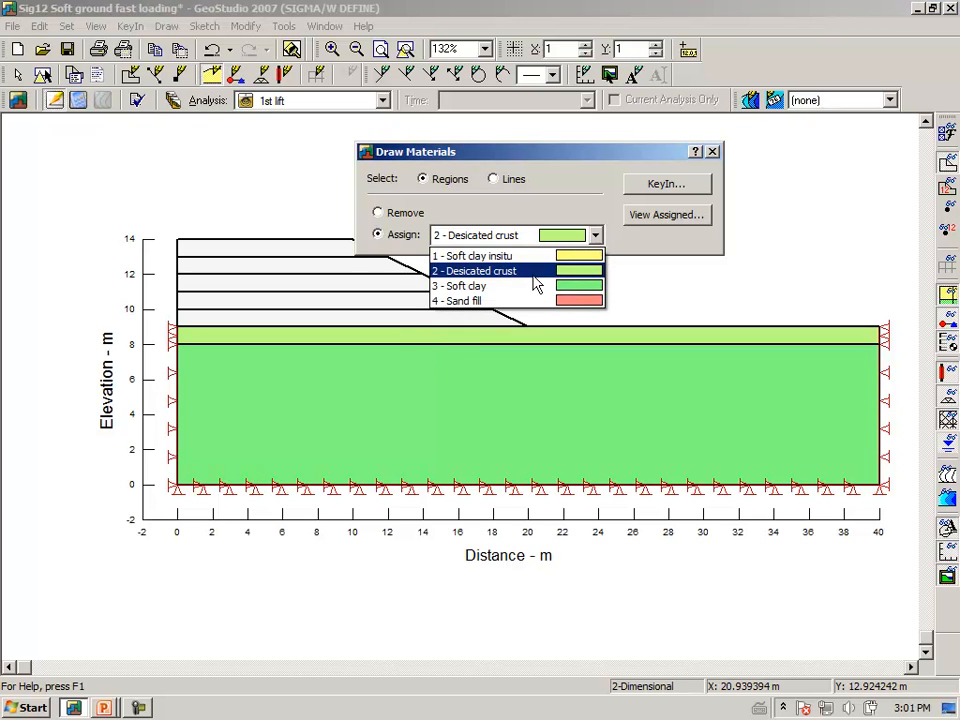
pyautogui.click(492, 302)
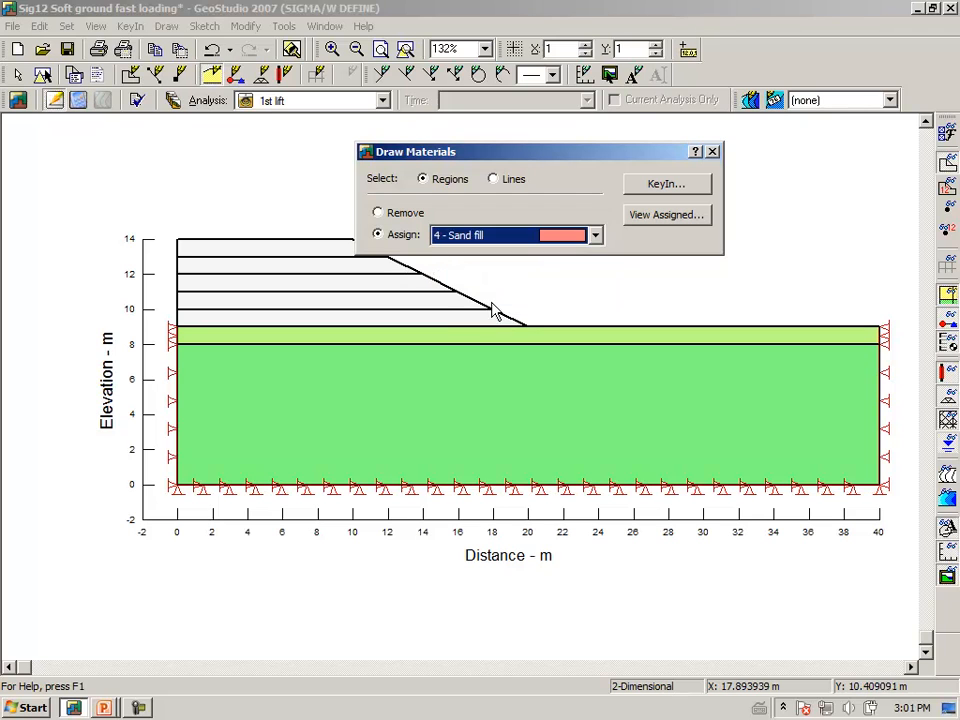
pyautogui.click(447, 322)
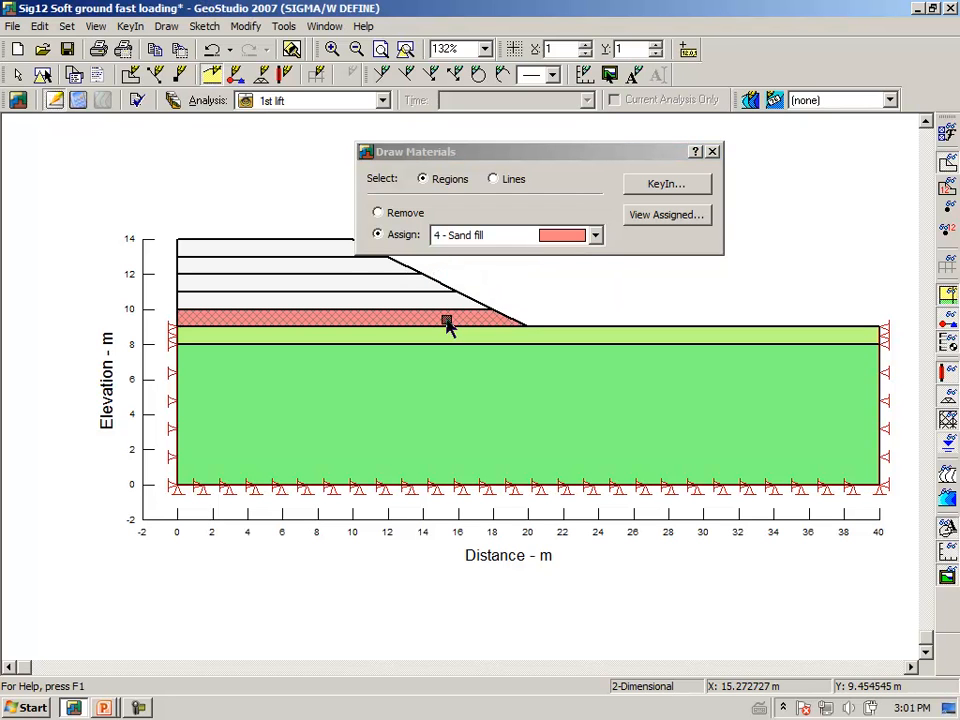
# Step: Examine the Sand fill material's category, model, total E-modulus, unit weight and Poisson's ratio, and finish the material assignment
pyautogui.click(670, 184)
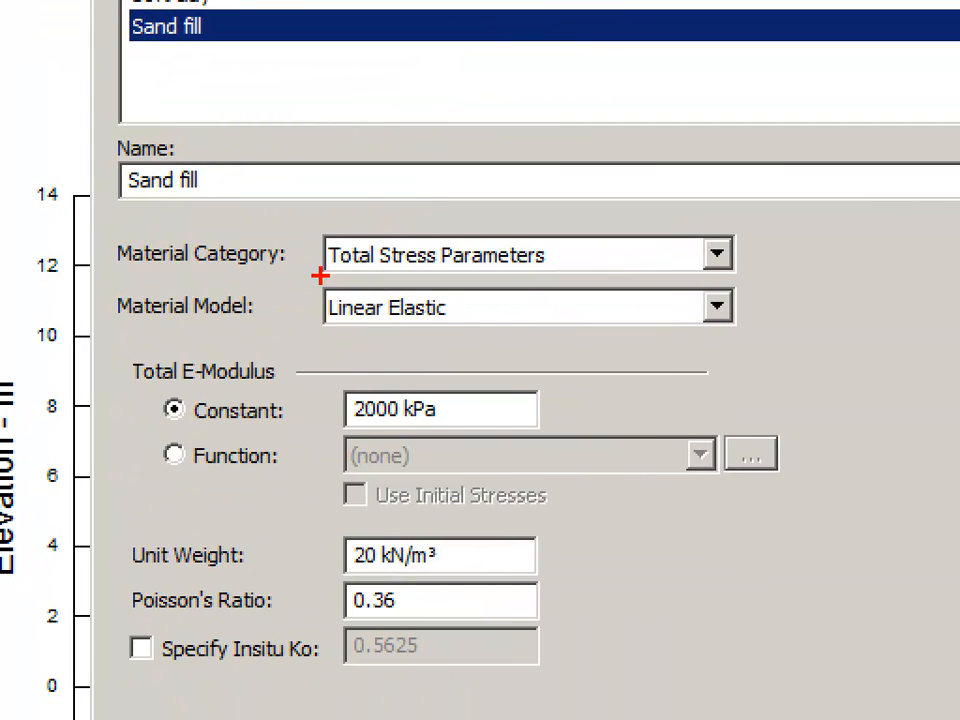
pyautogui.moveTo(320, 275)
pyautogui.mouseDown()
pyautogui.moveTo(484, 270)
pyautogui.moveTo(591, 228)
pyautogui.moveTo(338, 216)
pyautogui.moveTo(306, 245)
pyautogui.moveTo(310, 270)
pyautogui.mouseUp()
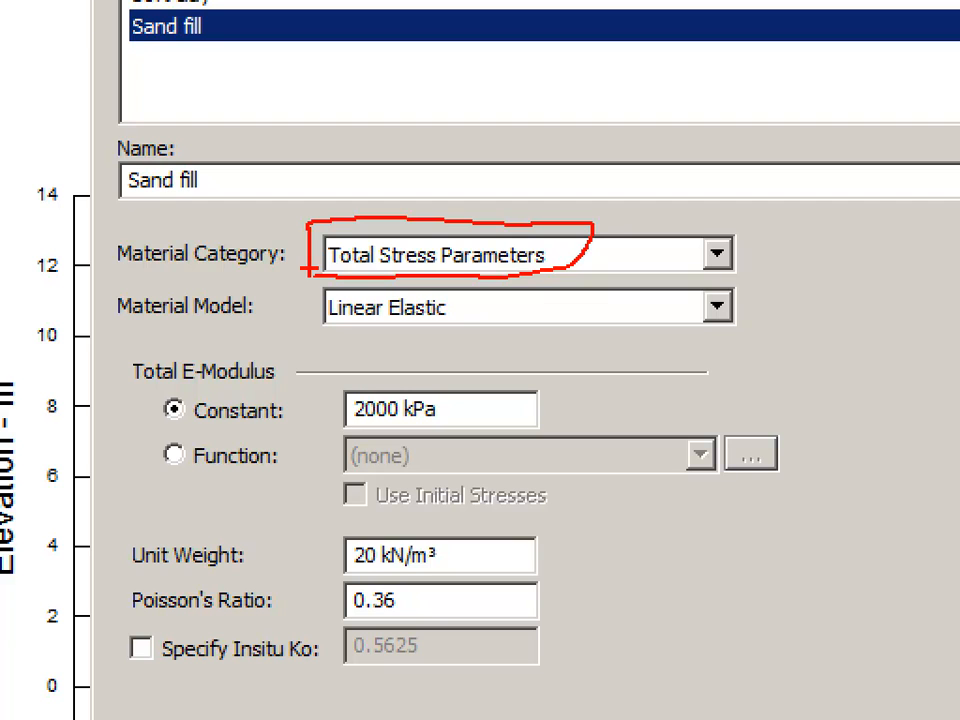
pyautogui.moveTo(321, 356); pyautogui.dragTo(482, 331)
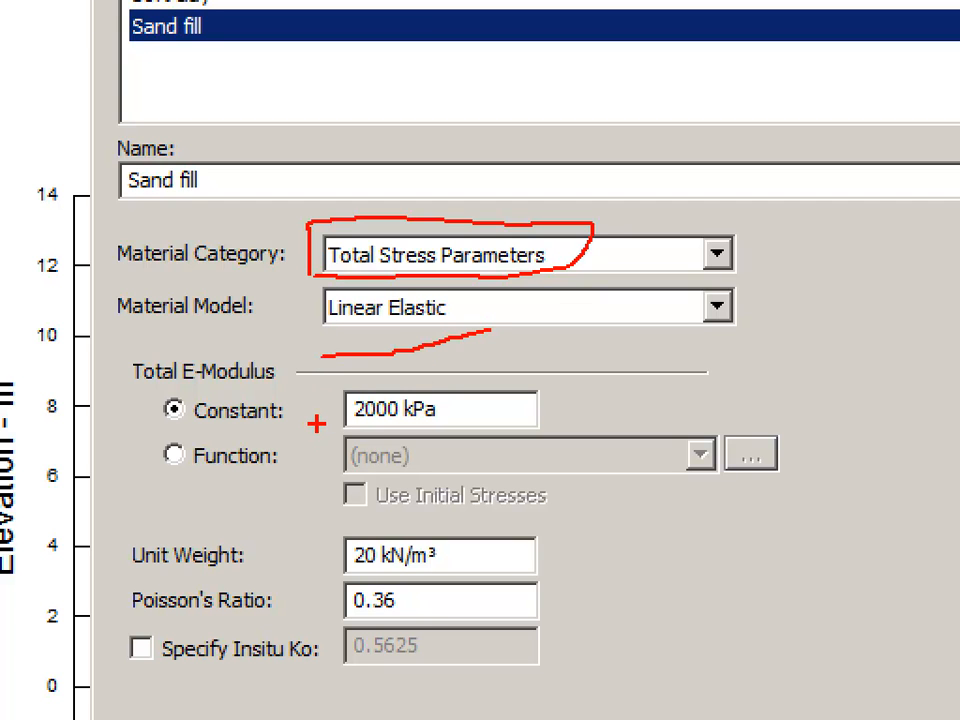
pyautogui.moveTo(316, 424); pyautogui.dragTo(373, 421)
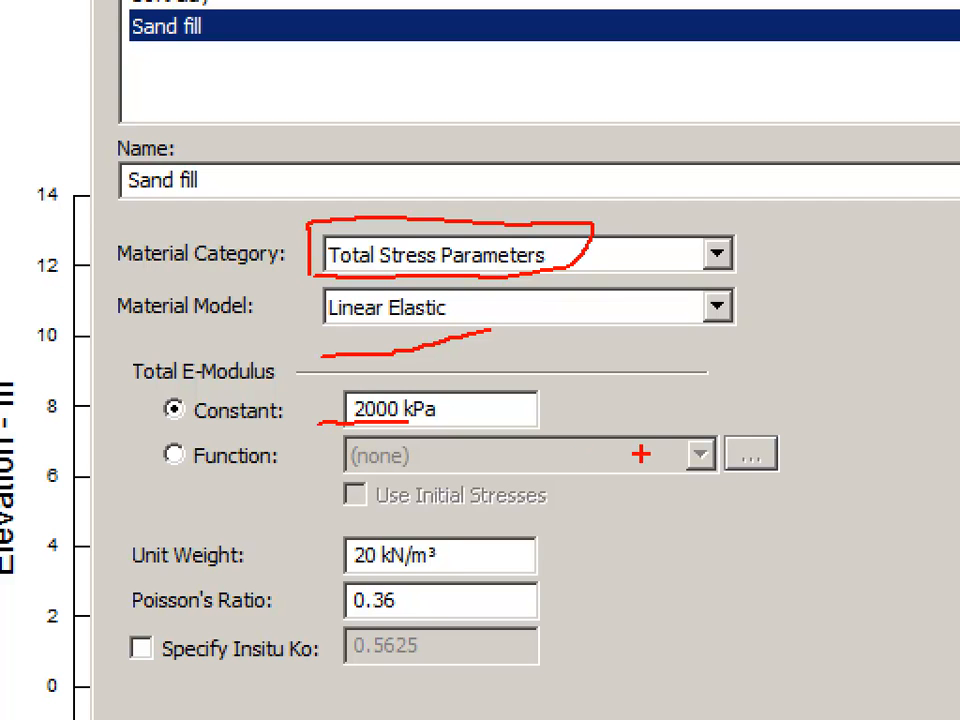
pyautogui.moveTo(301, 517)
pyautogui.mouseDown()
pyautogui.moveTo(326, 561)
pyautogui.moveTo(415, 575)
pyautogui.moveTo(463, 550)
pyautogui.moveTo(380, 519)
pyautogui.moveTo(312, 528)
pyautogui.moveTo(296, 543)
pyautogui.mouseUp()
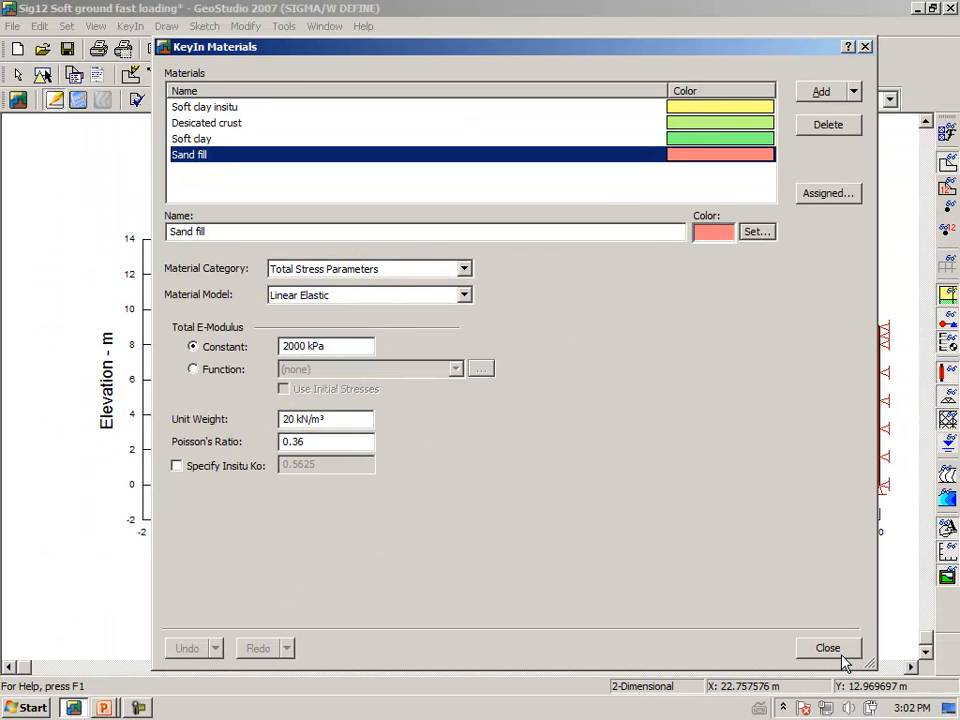
pyautogui.click(842, 655)
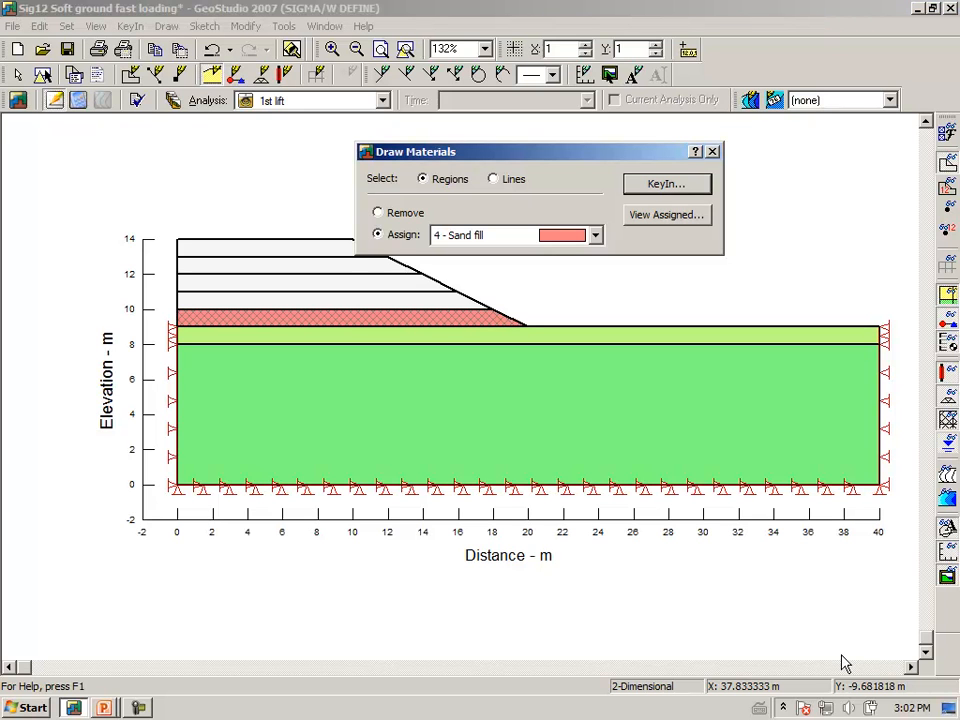
pyautogui.click(713, 151)
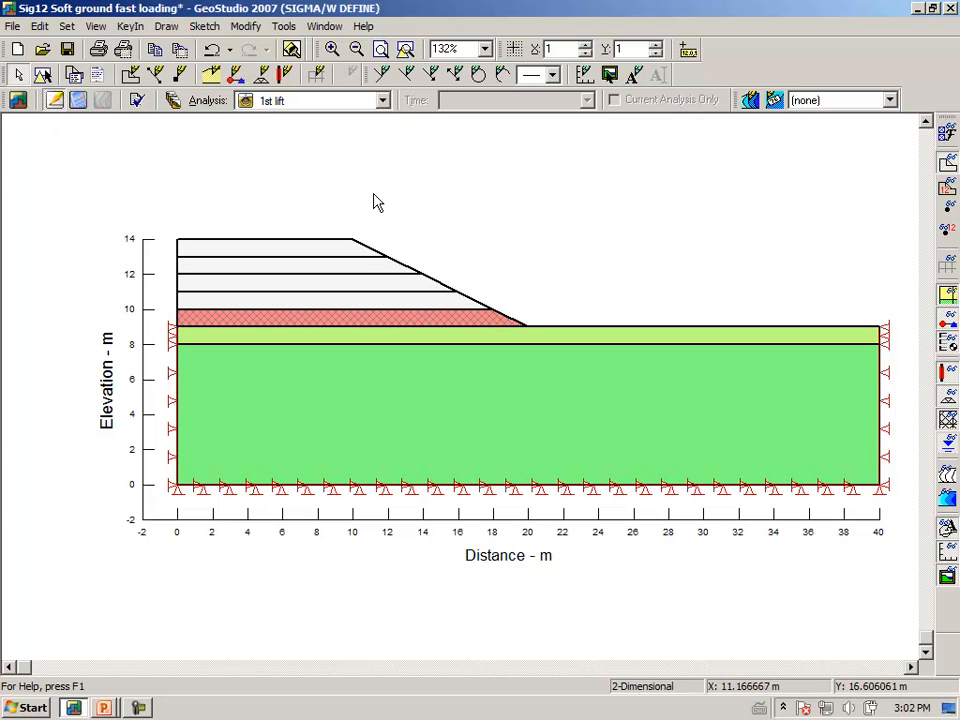
# Step: Assign the Fixed X boundary condition to the vertical edge of the sand fill lift at x = 0, between elevations 9 and 10 m
pyautogui.click(166, 28)
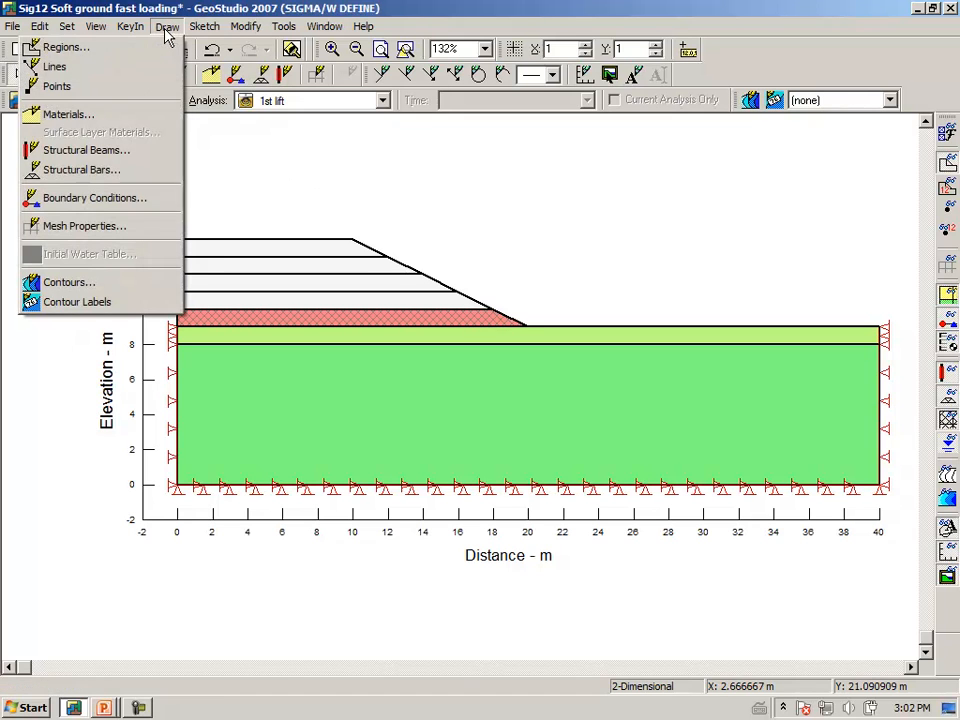
pyautogui.click(124, 197)
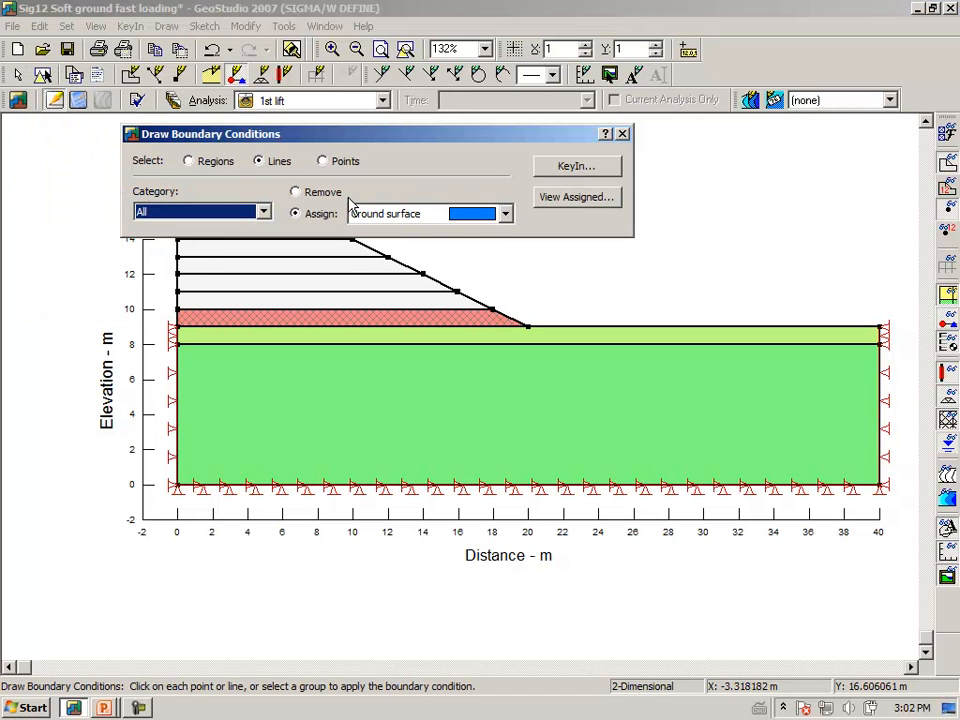
pyautogui.click(505, 214)
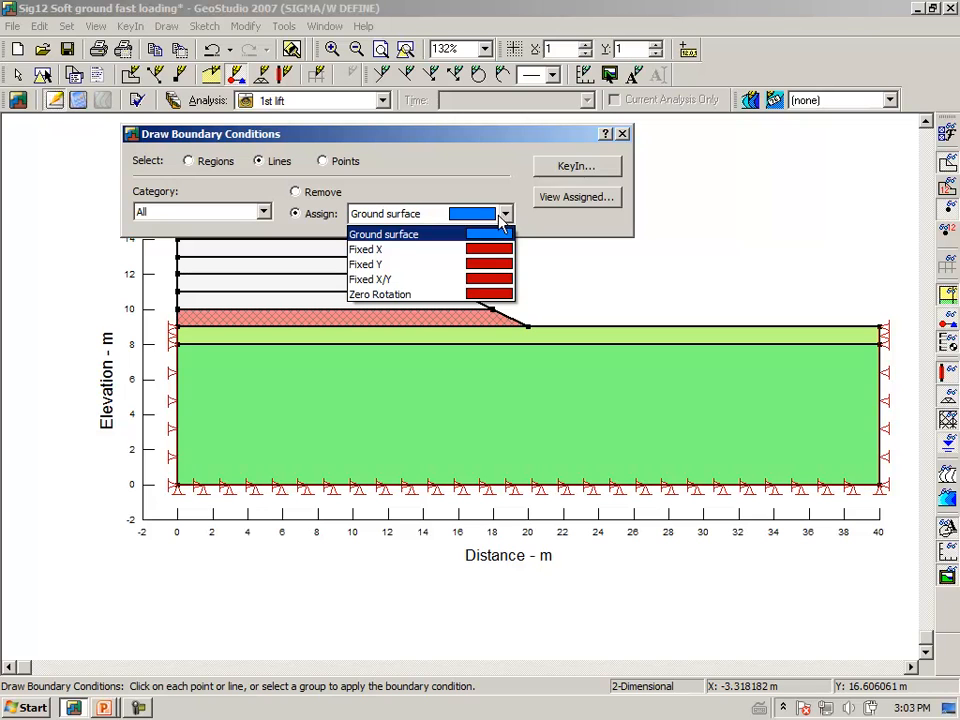
pyautogui.click(420, 251)
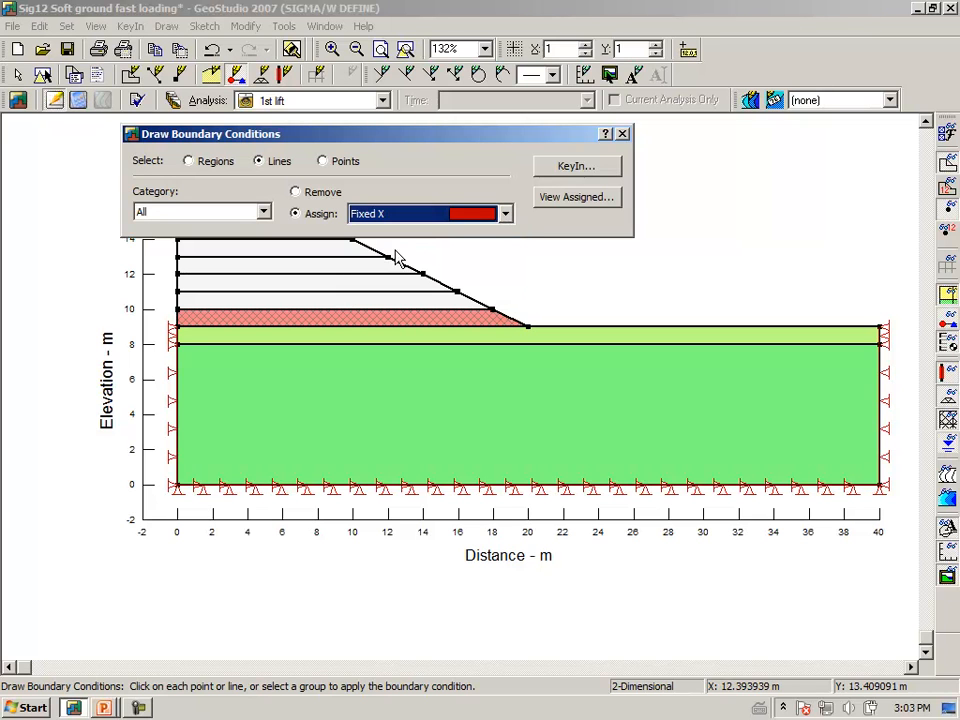
pyautogui.click(178, 320)
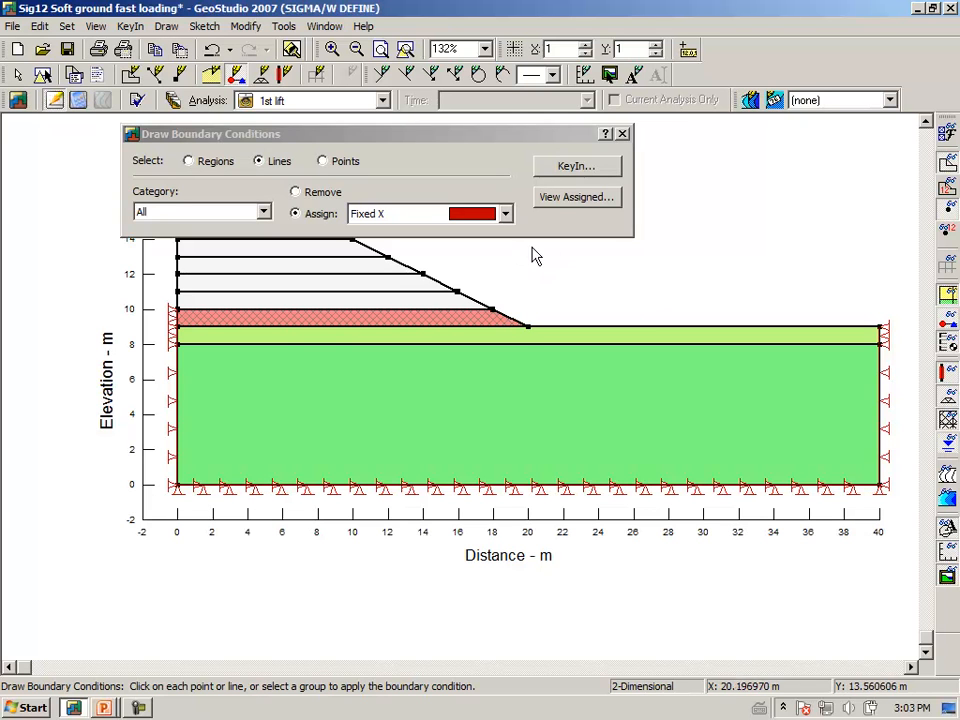
pyautogui.click(622, 134)
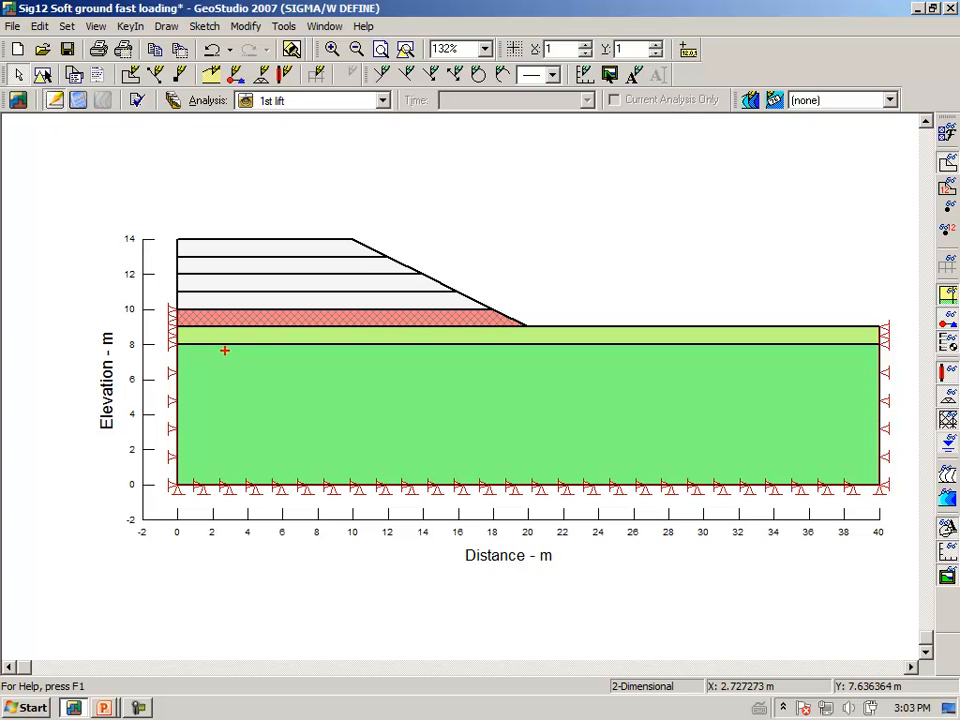
pyautogui.moveTo(256, 342); pyautogui.dragTo(332, 342)
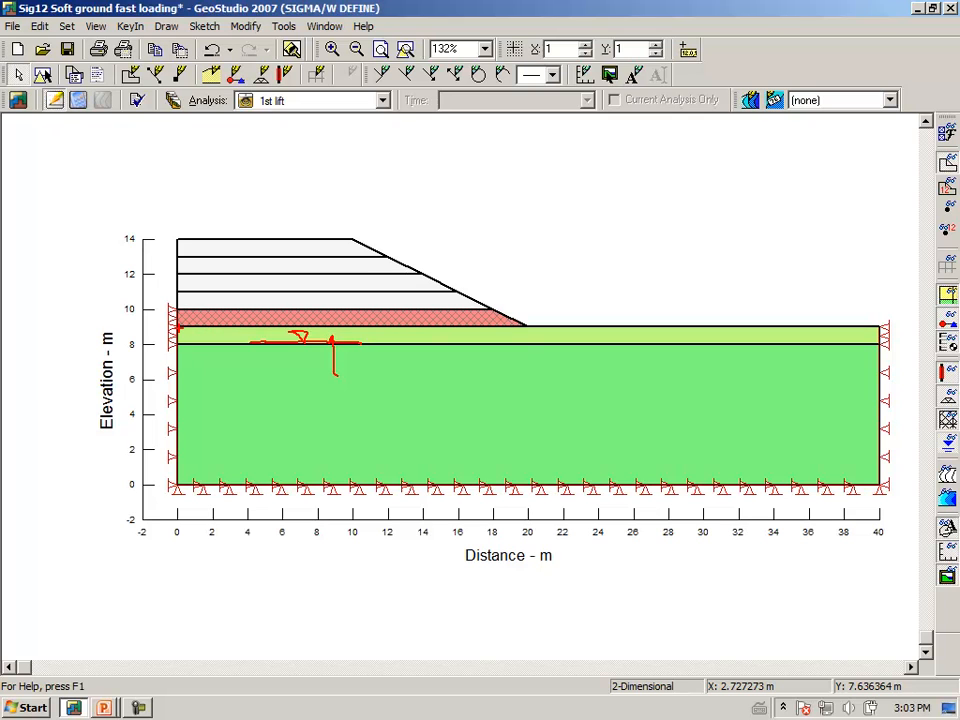
pyautogui.moveTo(238, 328); pyautogui.dragTo(347, 330)
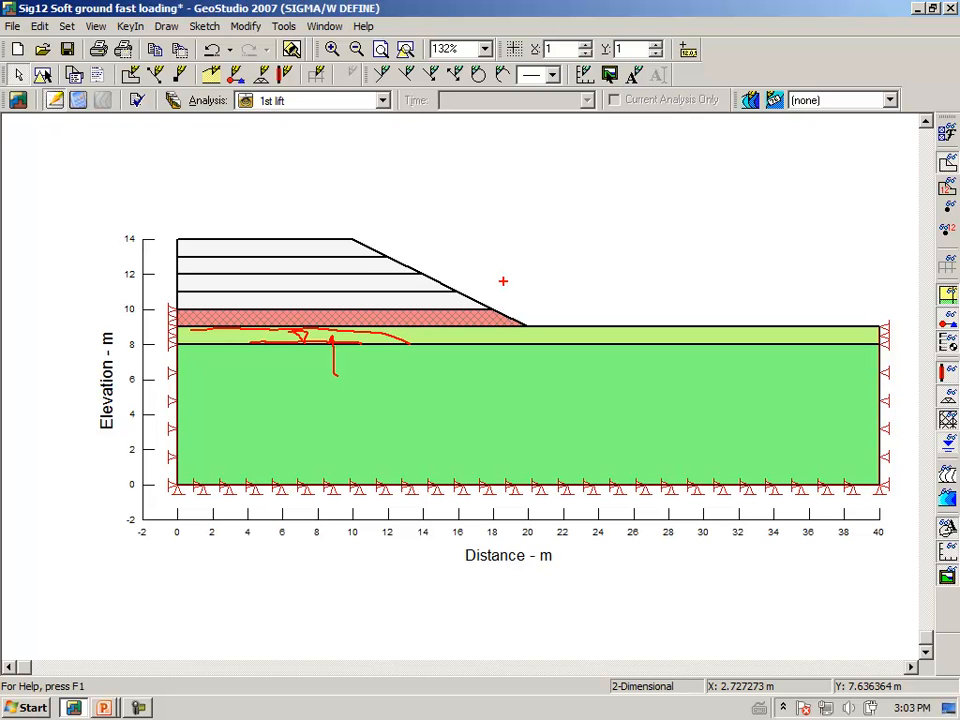
pyautogui.press('Escape')
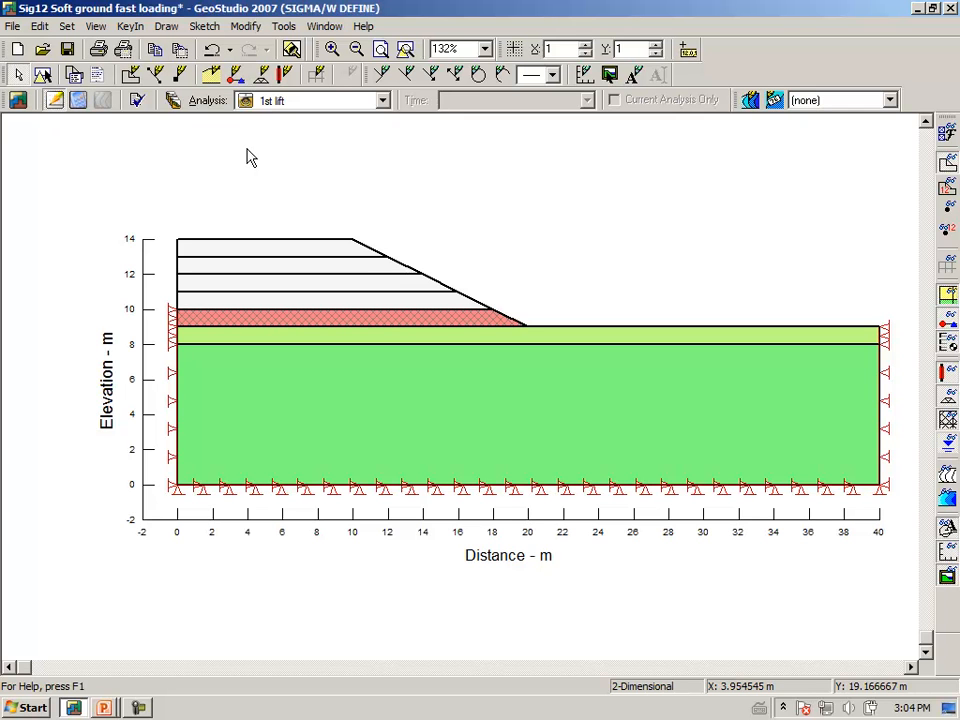
# Step: Open the Ground surface hydraulic boundary condition's definition and examine its flux type, action value and seepage face review option
pyautogui.click(165, 28)
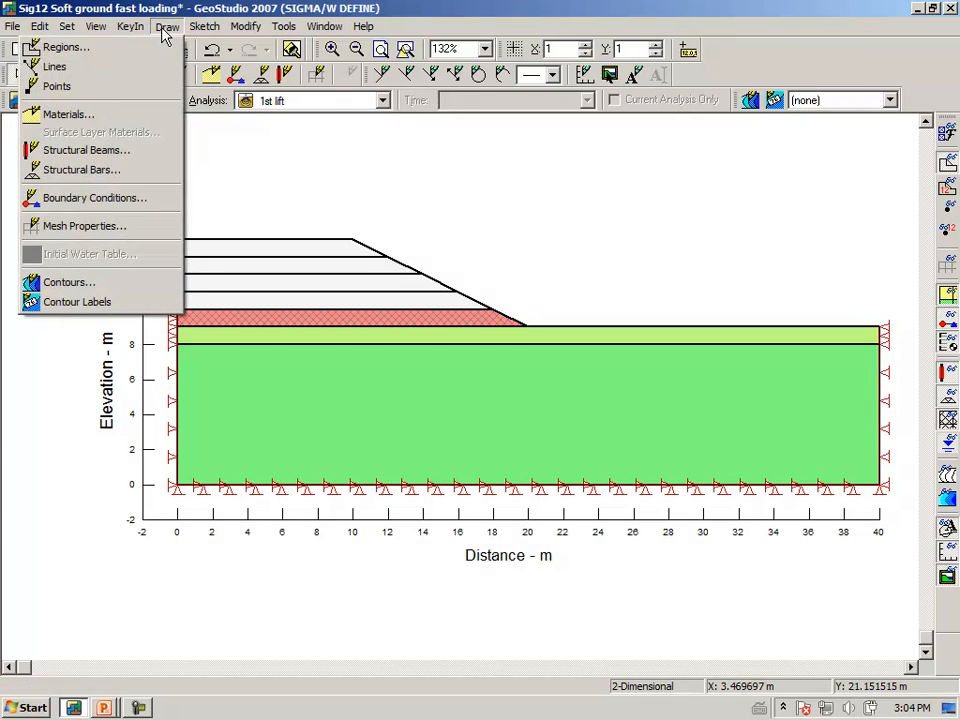
pyautogui.click(133, 197)
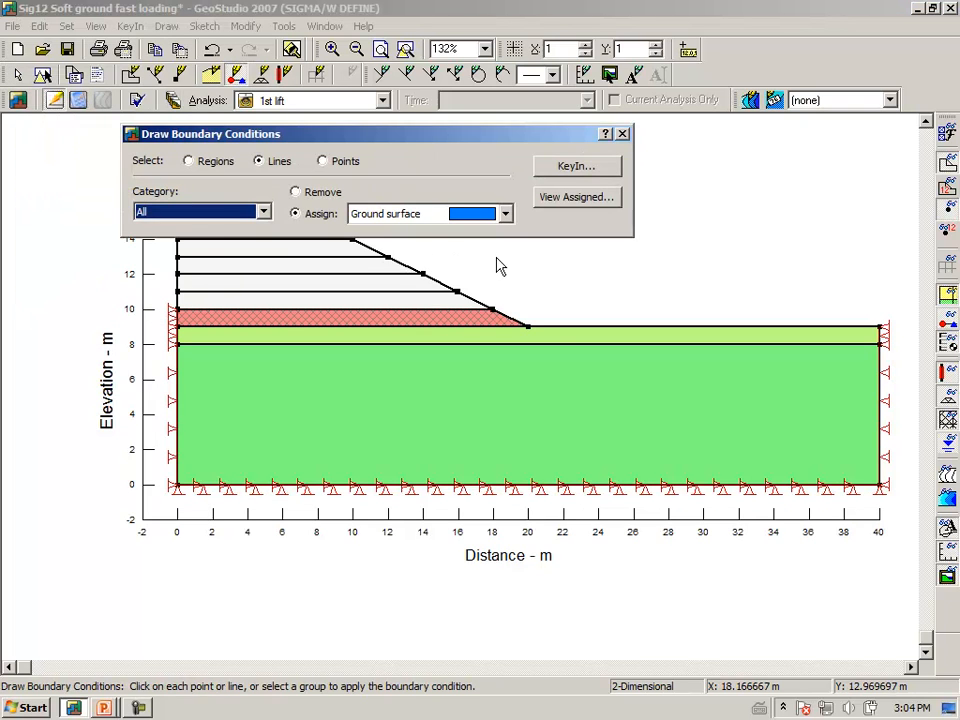
pyautogui.click(575, 168)
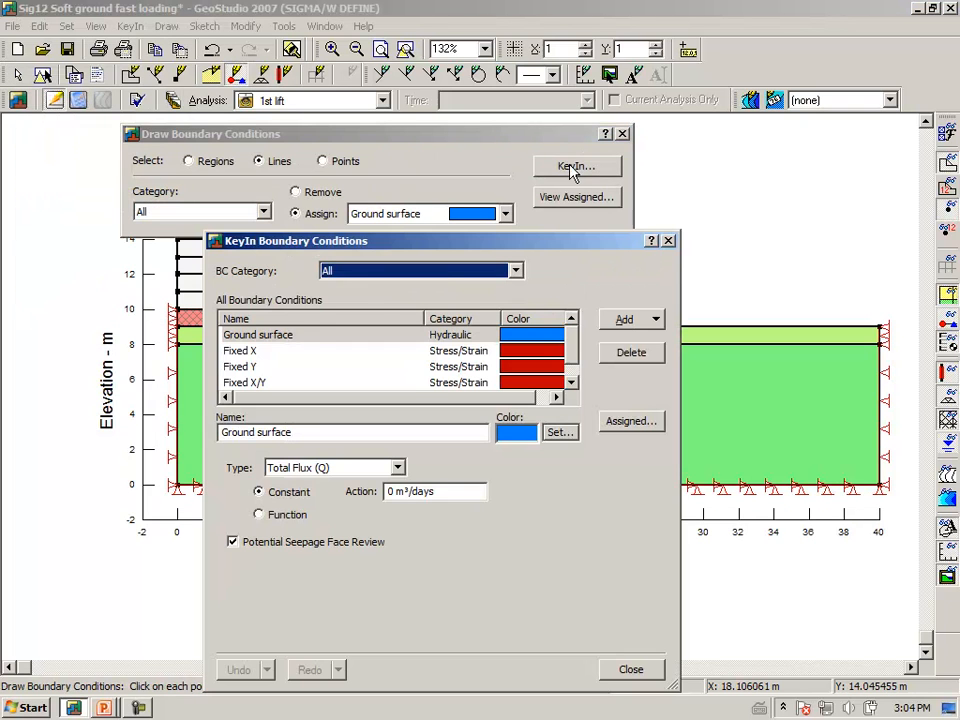
pyautogui.click(278, 337)
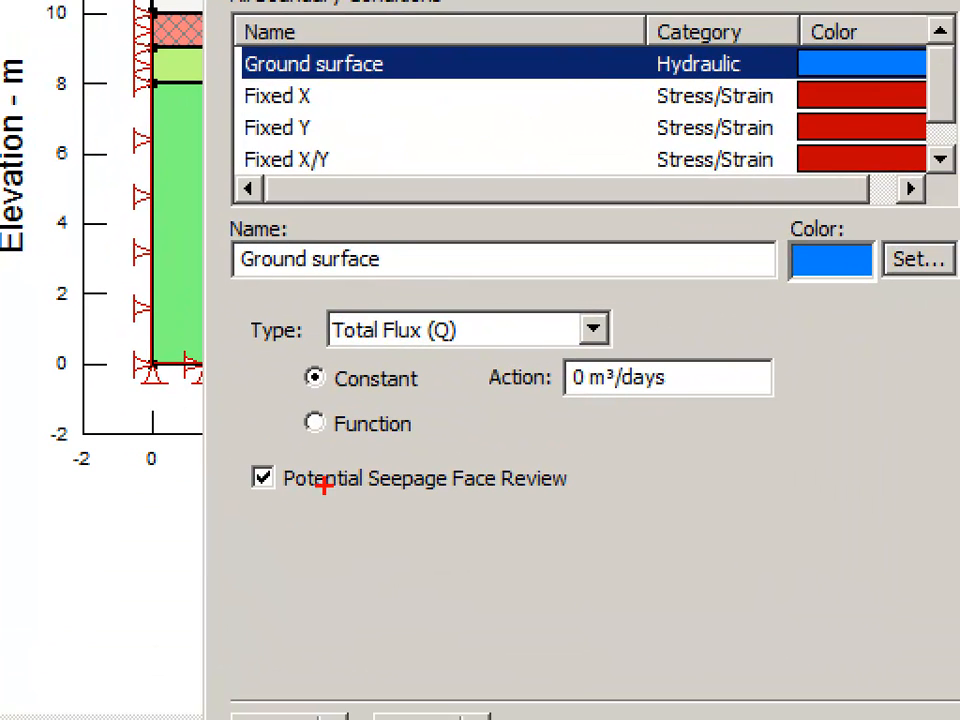
pyautogui.moveTo(240, 511)
pyautogui.mouseDown()
pyautogui.moveTo(422, 529)
pyautogui.moveTo(600, 484)
pyautogui.moveTo(233, 435)
pyautogui.moveTo(229, 481)
pyautogui.mouseUp()
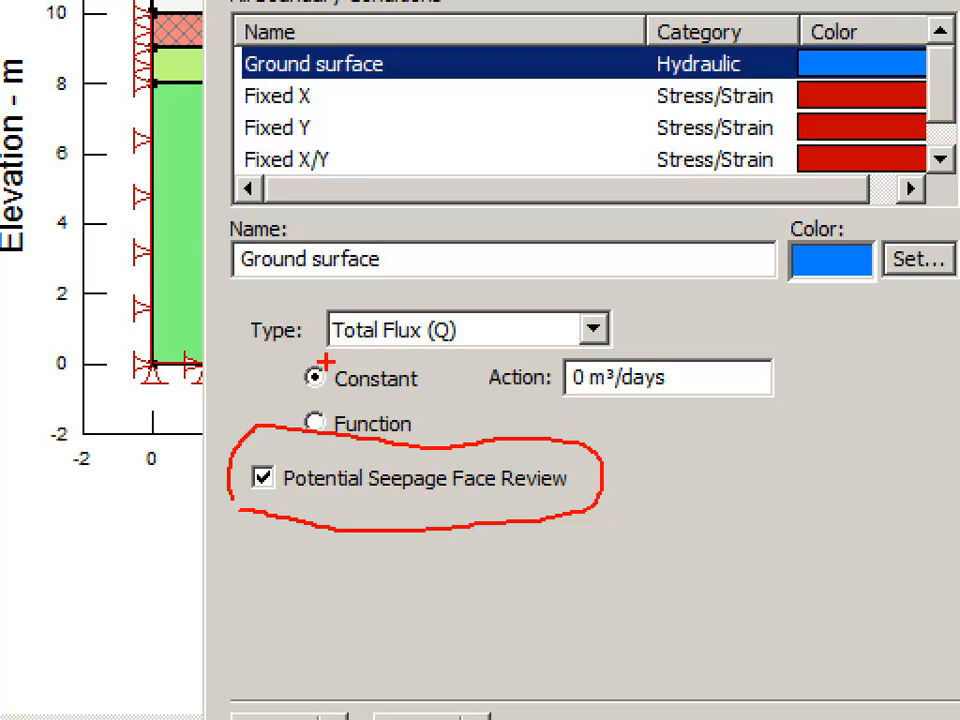
pyautogui.moveTo(333, 354); pyautogui.dragTo(452, 349)
pyautogui.moveTo(558, 410); pyautogui.dragTo(686, 408)
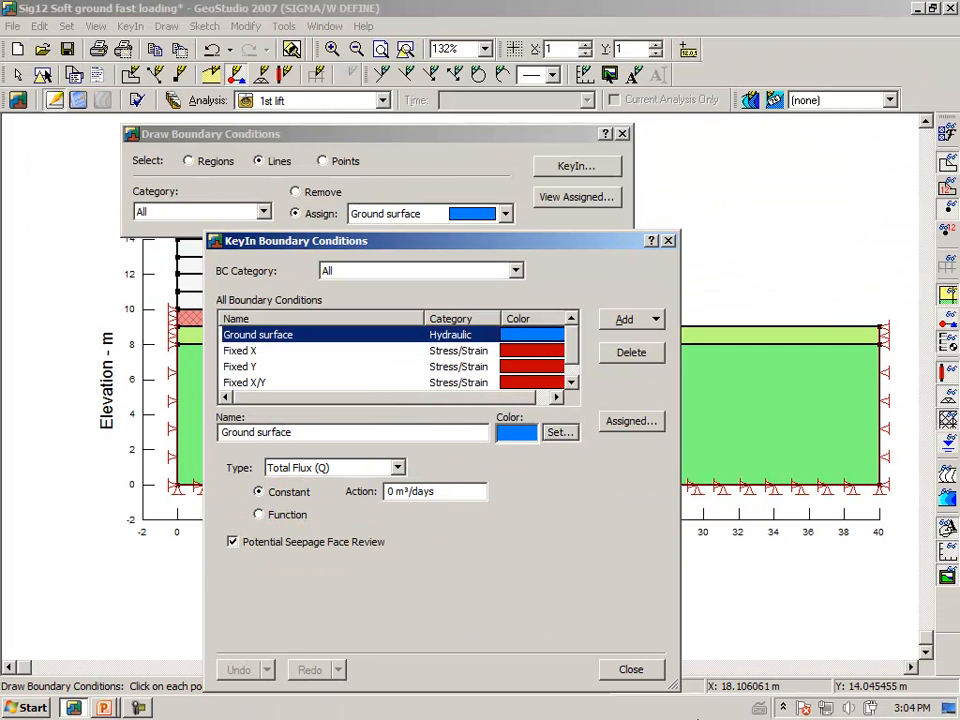
pyautogui.click(628, 670)
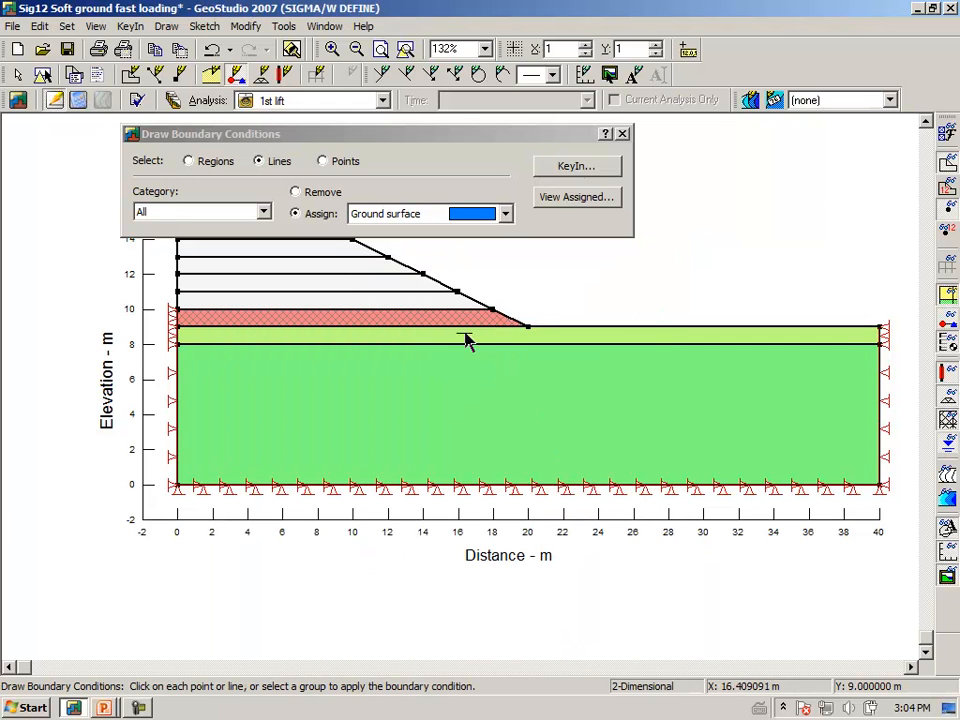
# Step: Assign the Ground surface boundary condition to both original ground surface lines at elevation 9 m, beneath and beyond the embankment
pyautogui.click(295, 326)
pyautogui.click(574, 330)
pyautogui.click(622, 134)
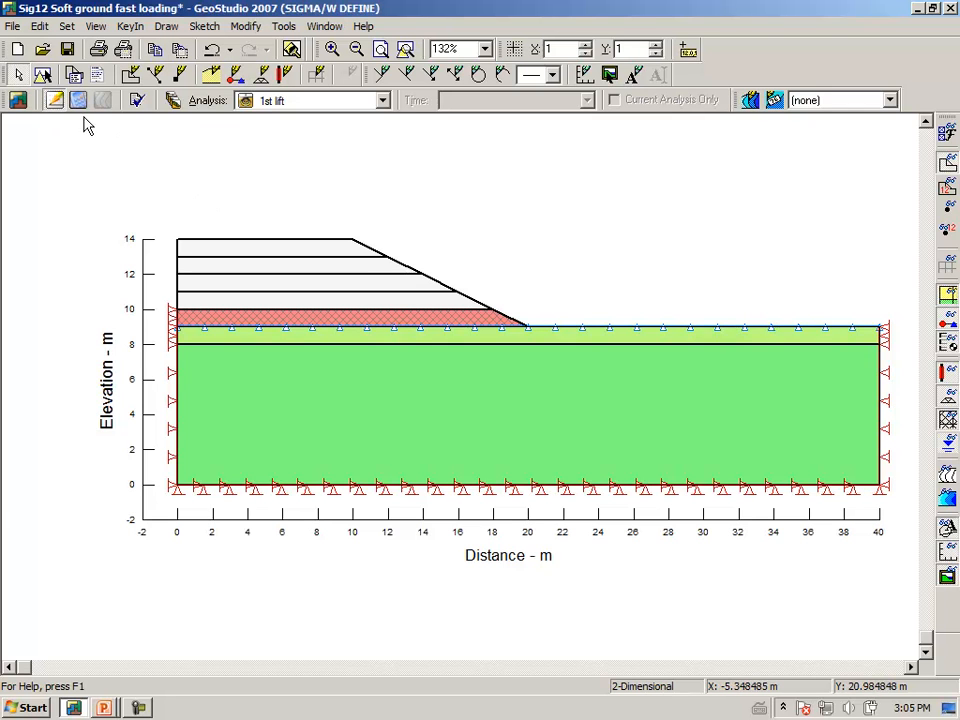
# Step: Verify the model data and solve the 1st lift analysis, saving the current changes to the file
pyautogui.click(138, 101)
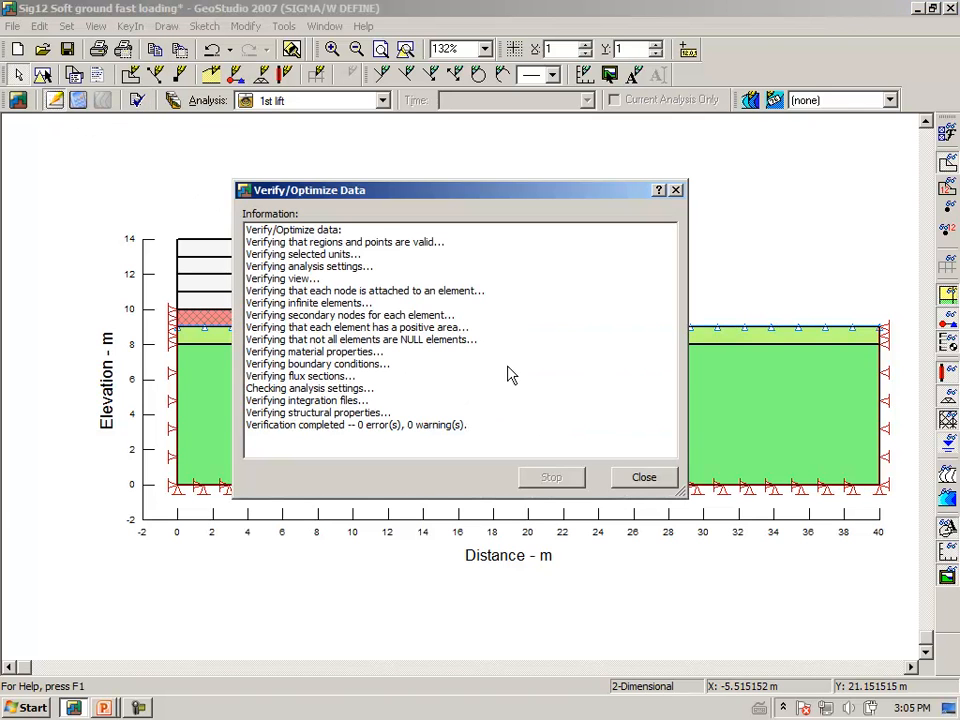
pyautogui.click(636, 478)
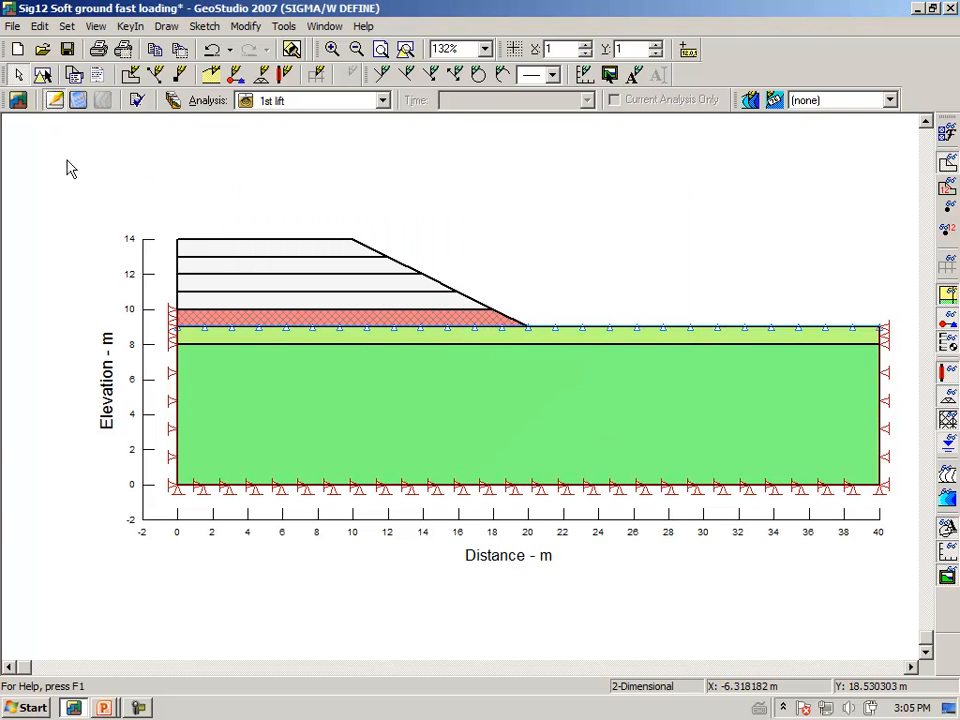
pyautogui.click(79, 109)
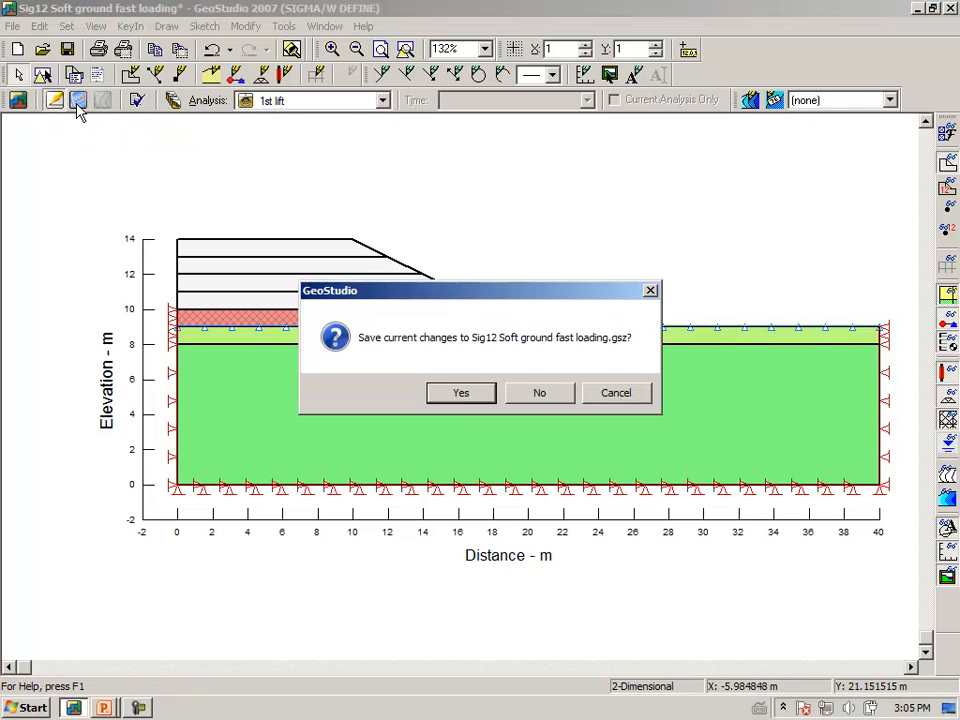
pyautogui.click(461, 393)
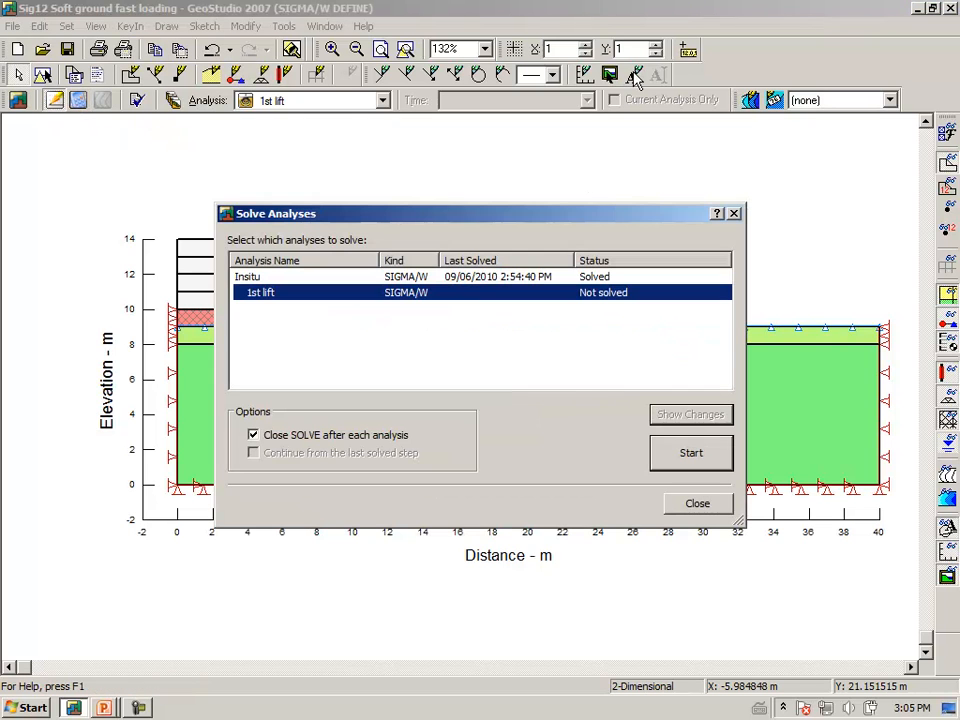
pyautogui.click(690, 448)
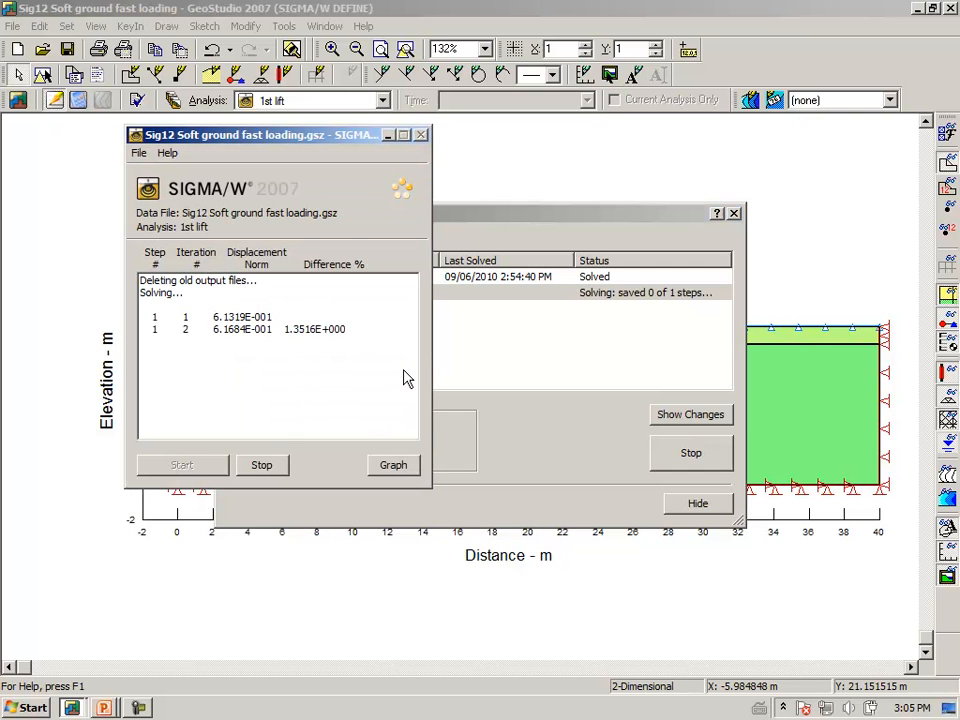
pyautogui.click(693, 507)
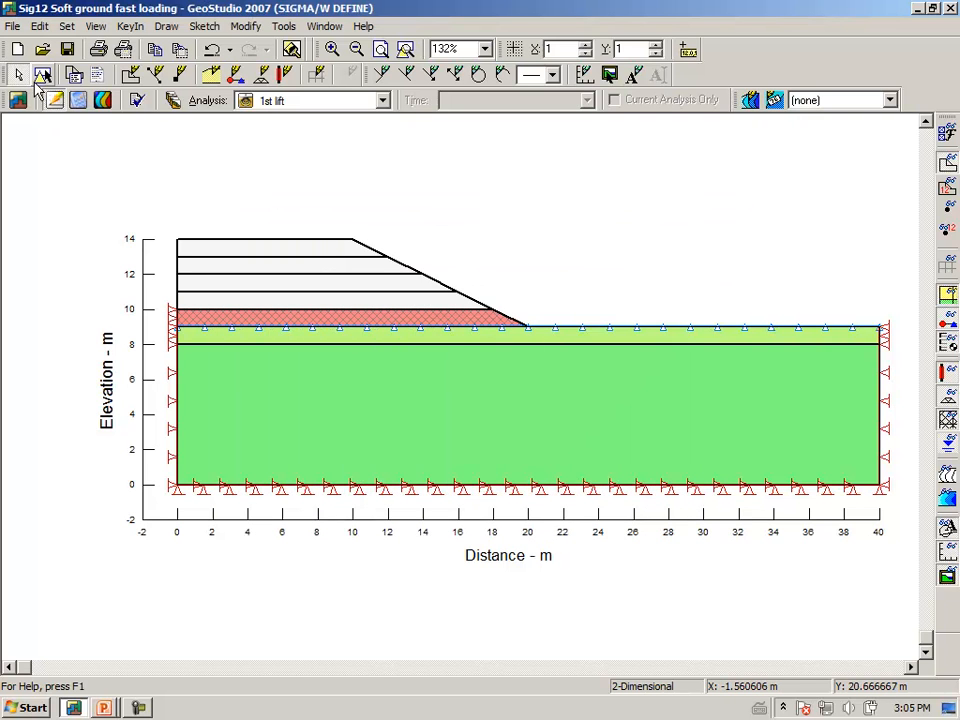
# Step: Display the 1st lift contour results and set the deformed mesh's displacement magnification to 10 times
pyautogui.click(104, 104)
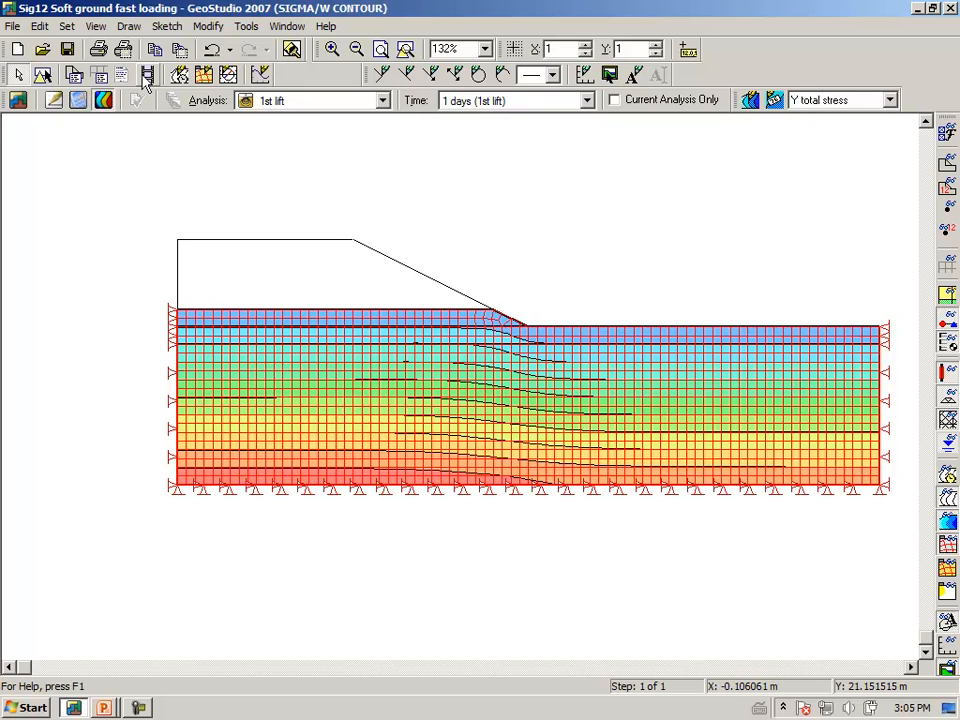
pyautogui.click(126, 26)
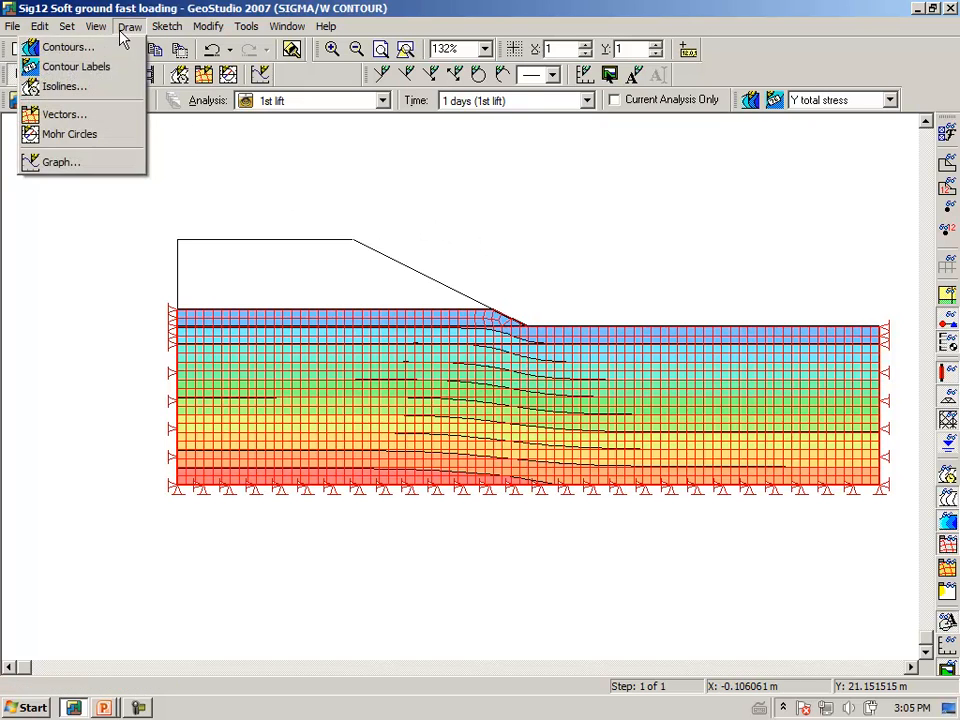
pyautogui.click(97, 114)
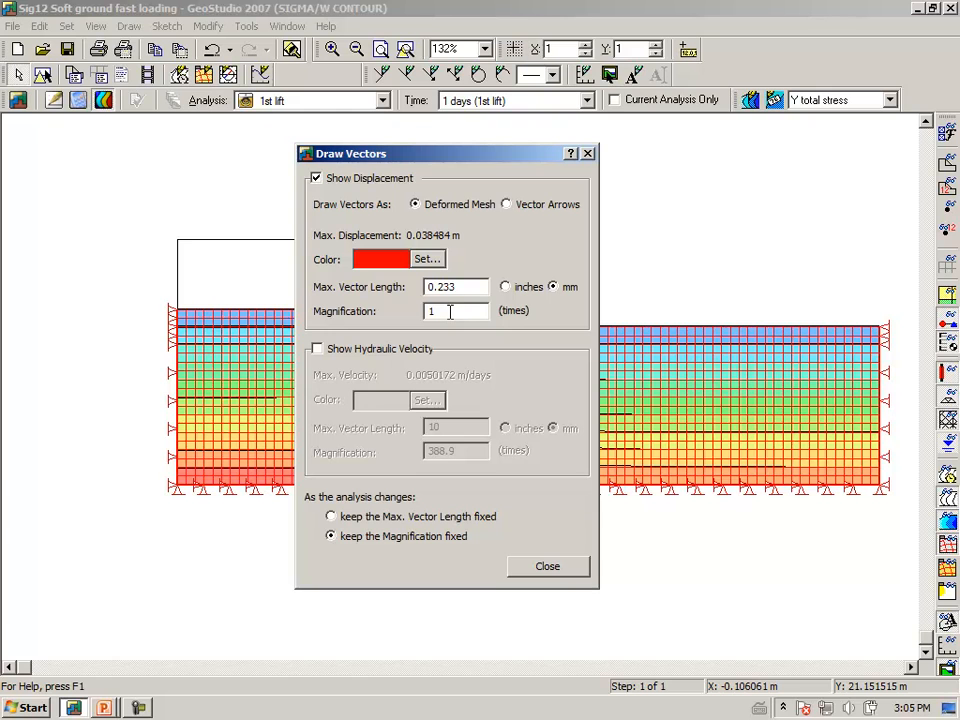
pyautogui.press('Tab')
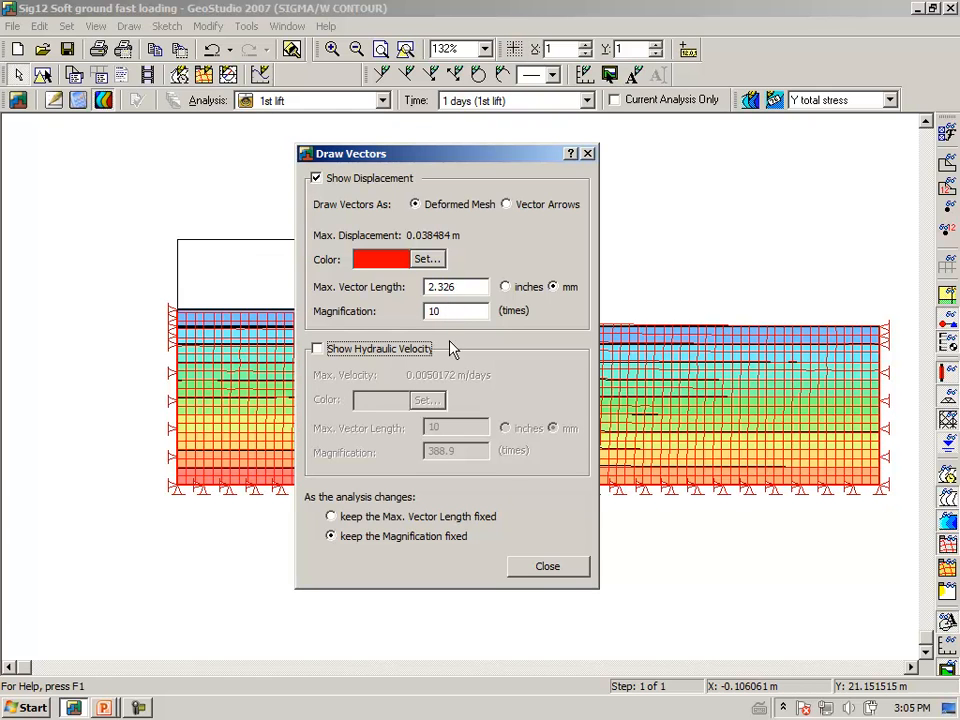
pyautogui.click(548, 568)
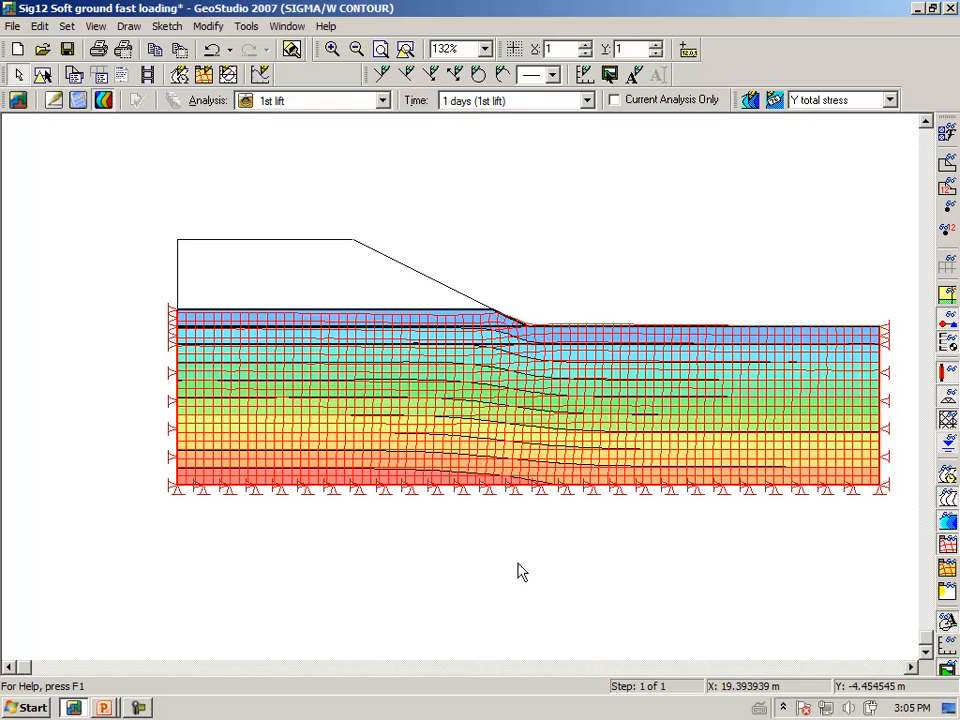
# Step: Hide the deformed mesh and display the Excess PWP contours for the 1st lift
pyautogui.click(948, 546)
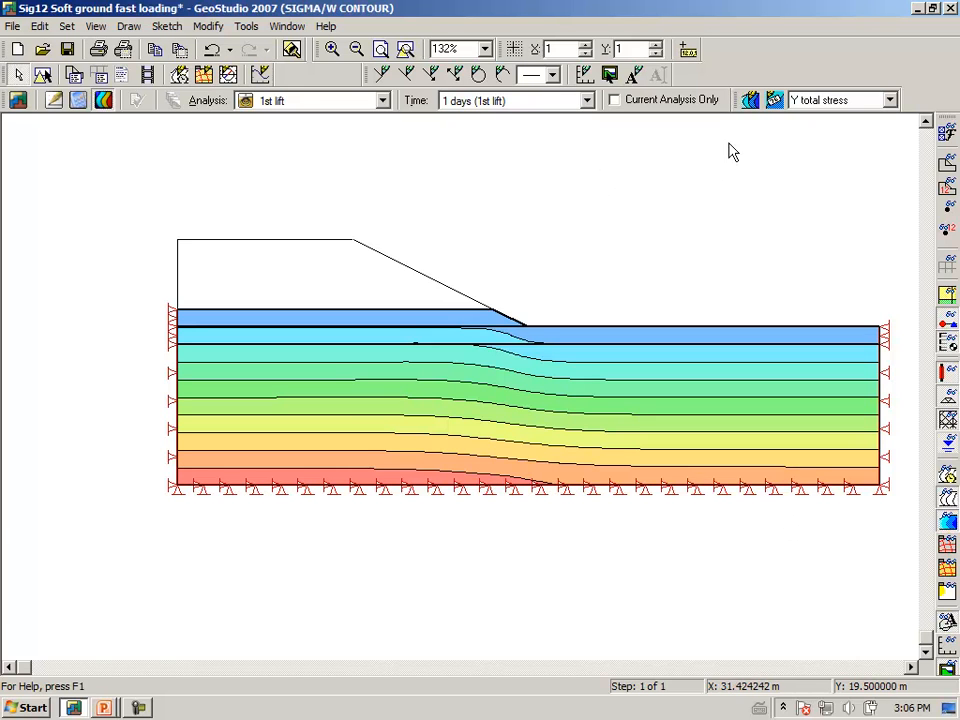
pyautogui.click(750, 100)
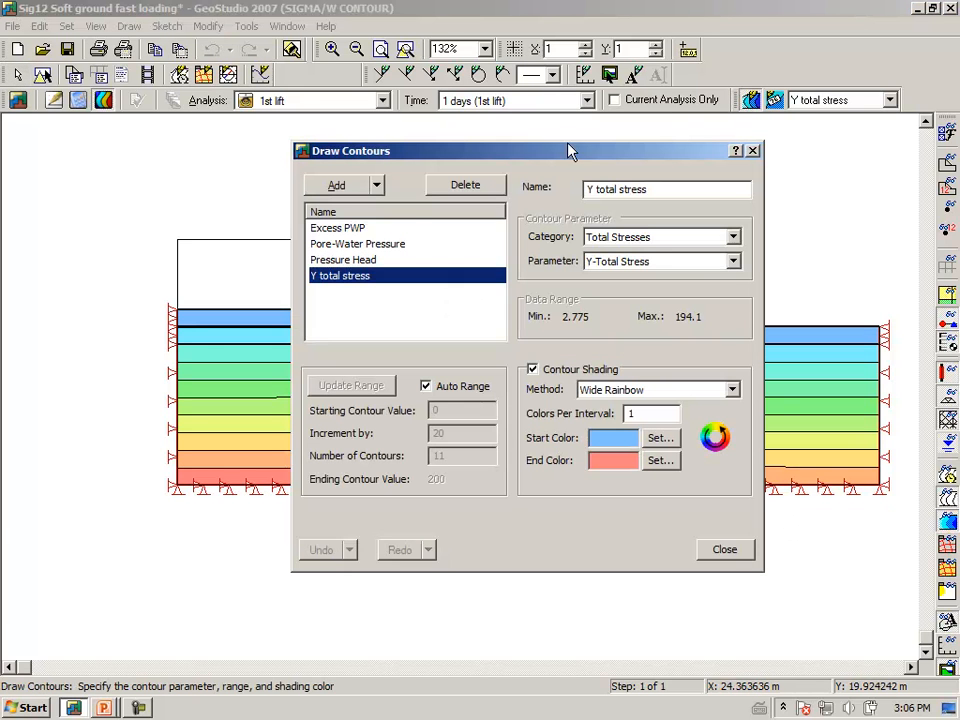
pyautogui.click(348, 231)
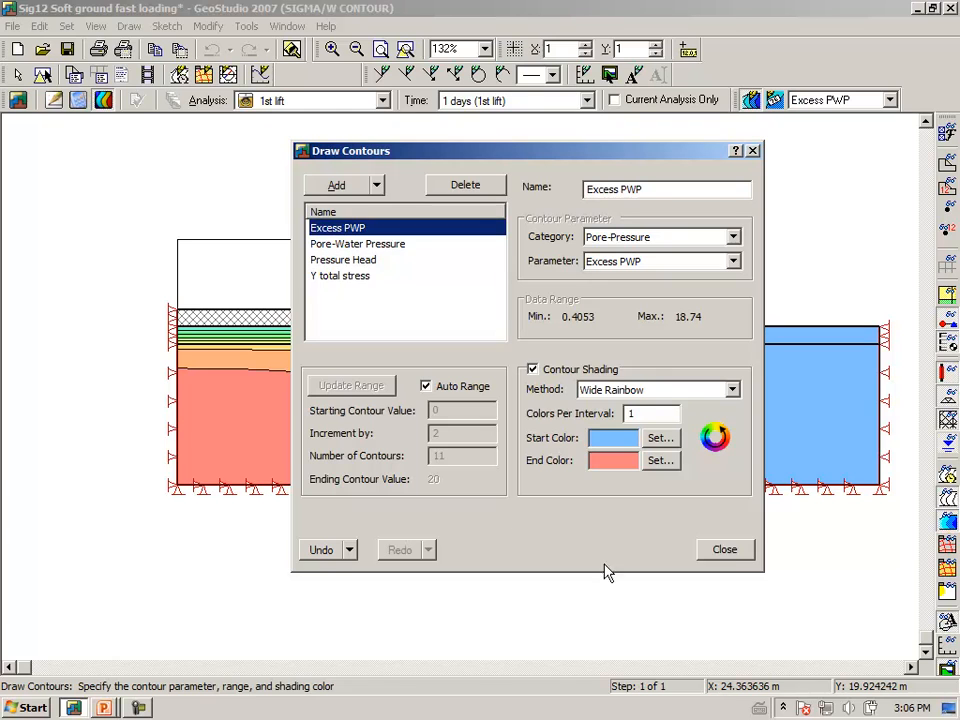
pyautogui.click(724, 551)
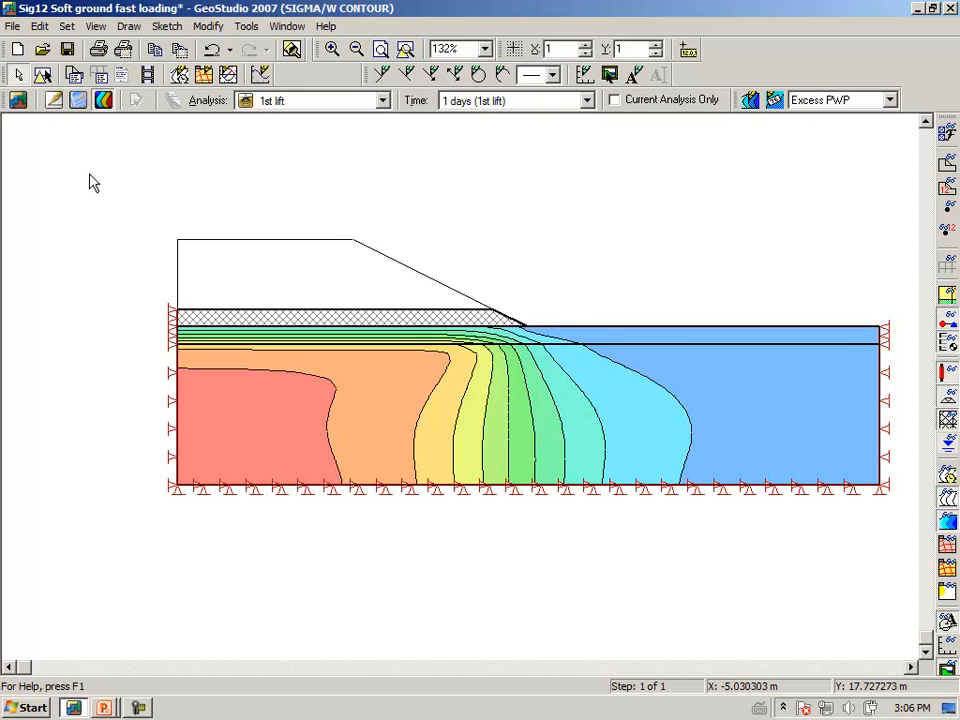
# Step: Return to the model definition, clone the 1st lift analysis and name the copy 2nd lift
pyautogui.click(54, 101)
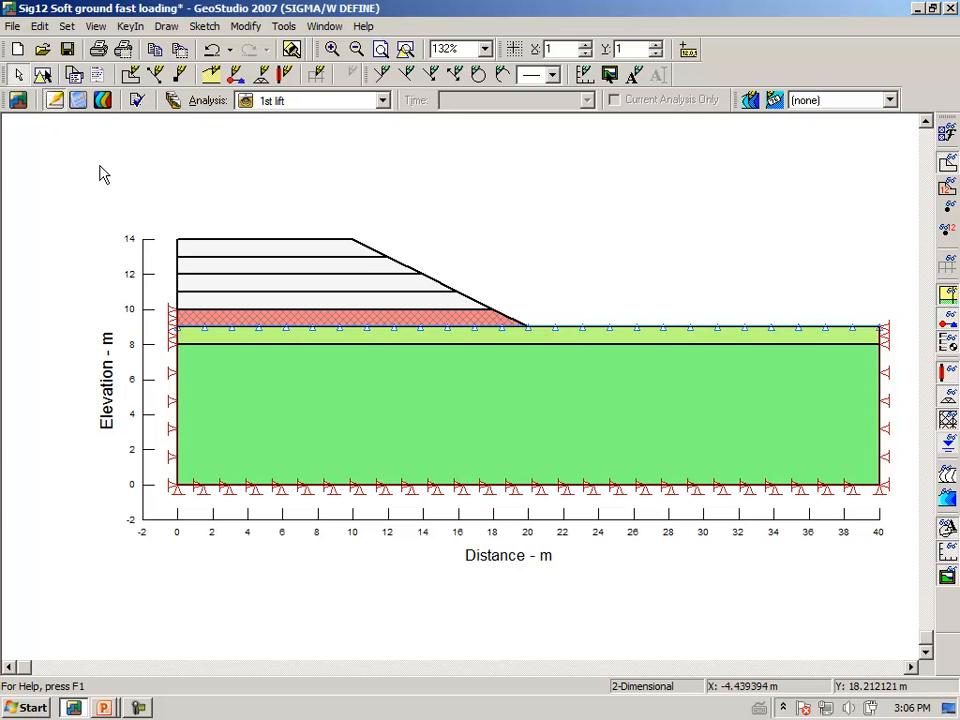
pyautogui.click(173, 102)
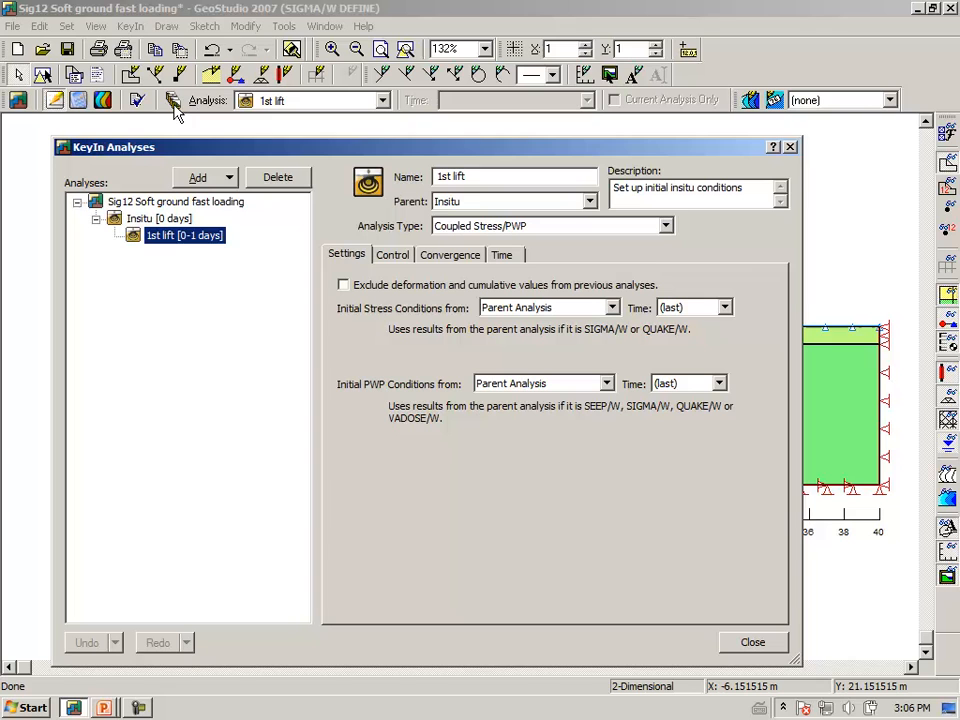
pyautogui.click(210, 182)
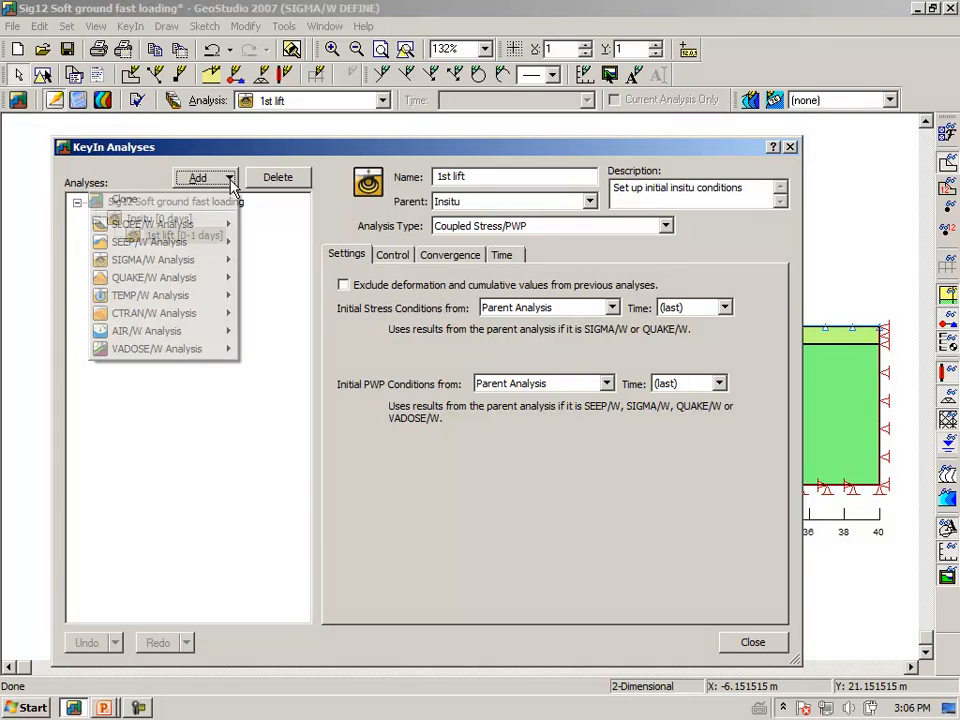
pyautogui.click(215, 200)
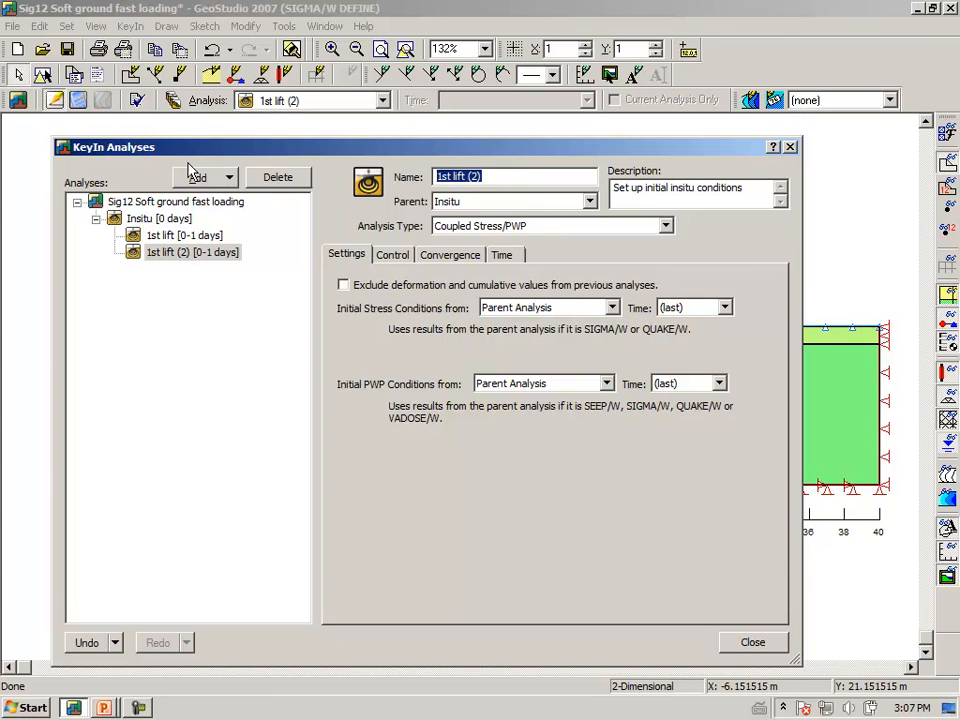
pyautogui.write('2nd lift')
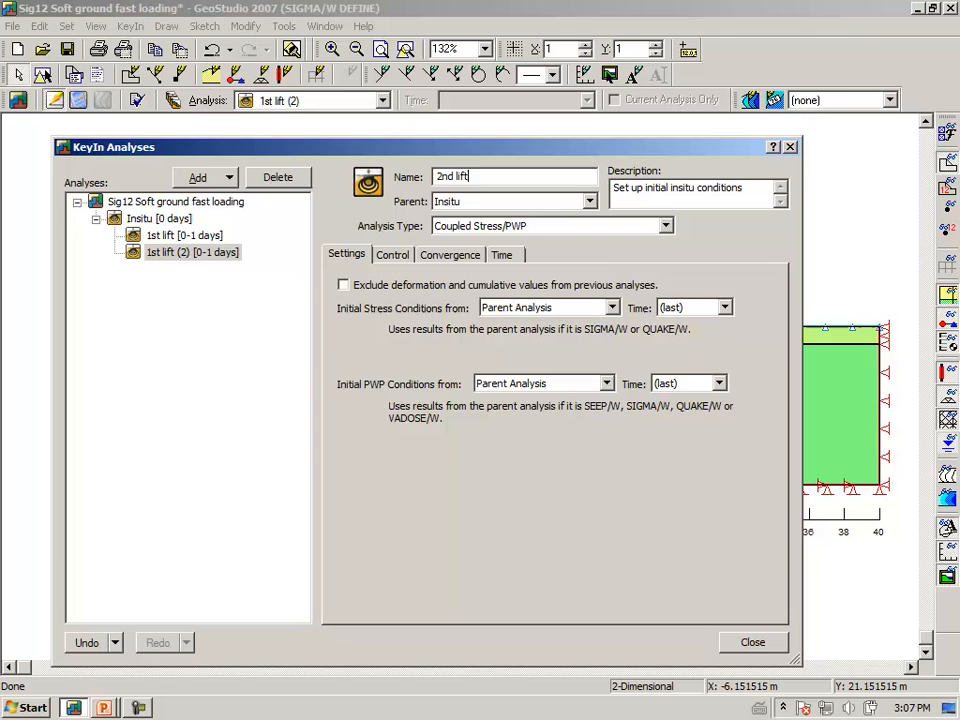
pyautogui.press('Tab')
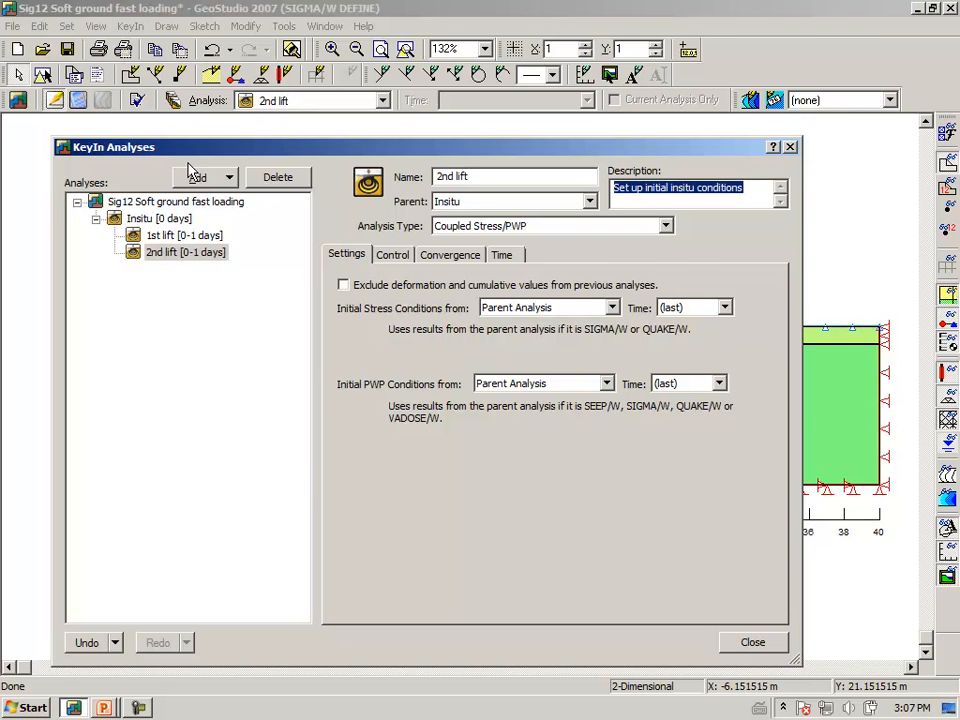
# Step: Set the 2nd lift analysis's parent to 1st lift and check its time stepping settings
pyautogui.click(589, 201)
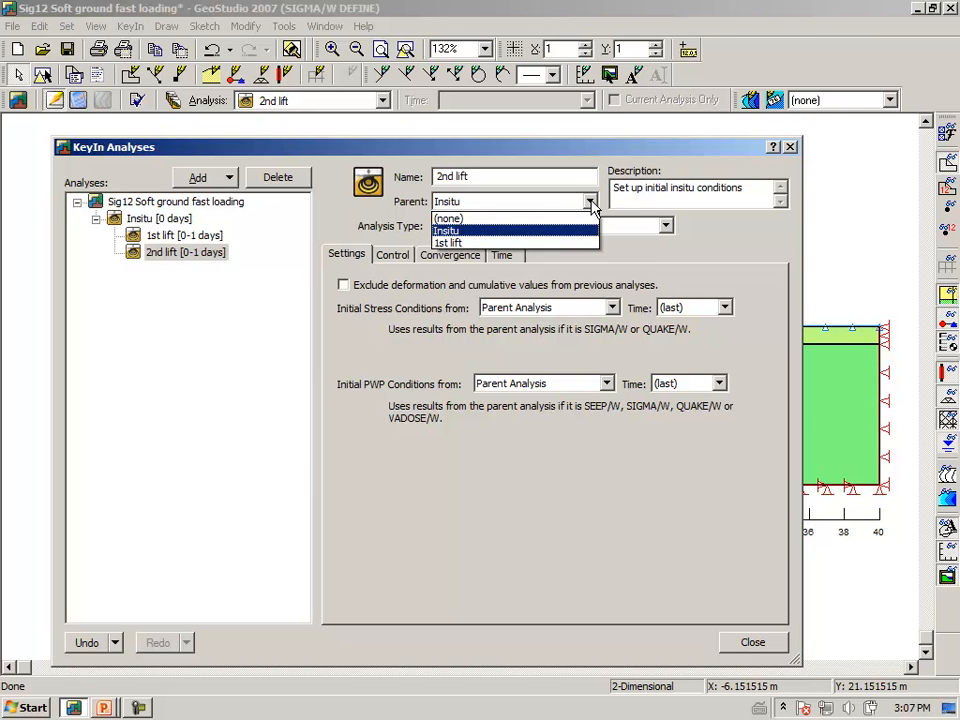
pyautogui.click(485, 243)
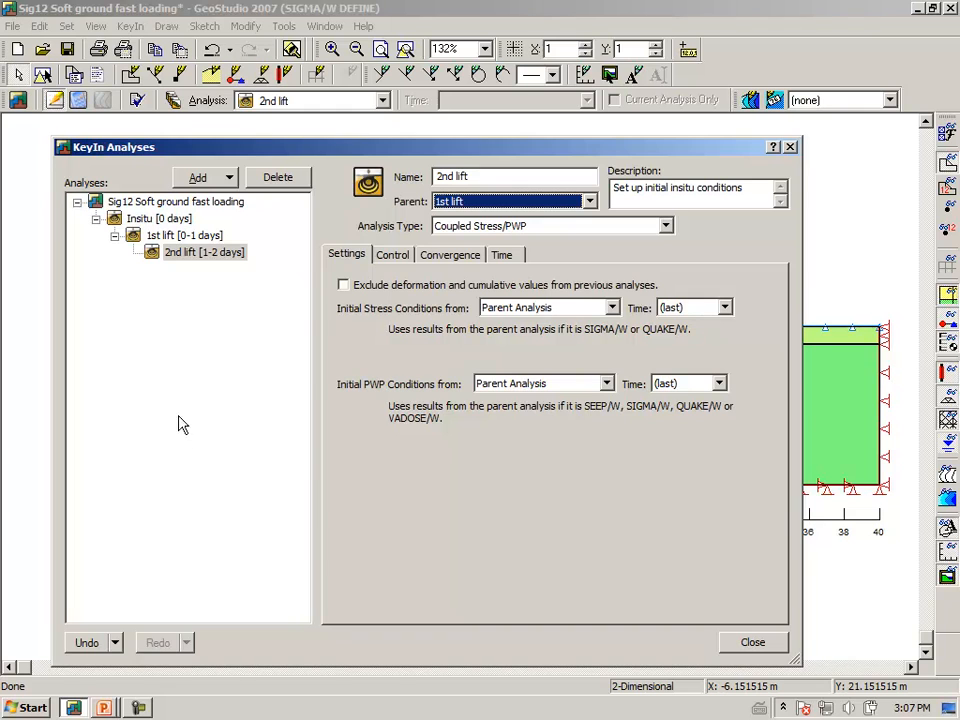
pyautogui.click(502, 256)
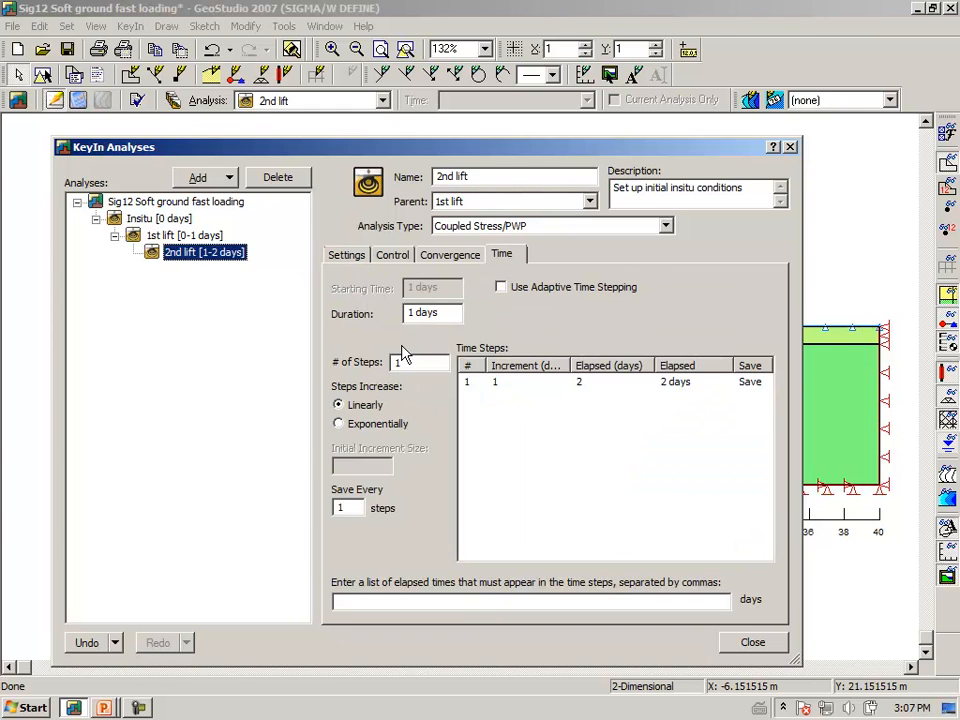
pyautogui.click(753, 643)
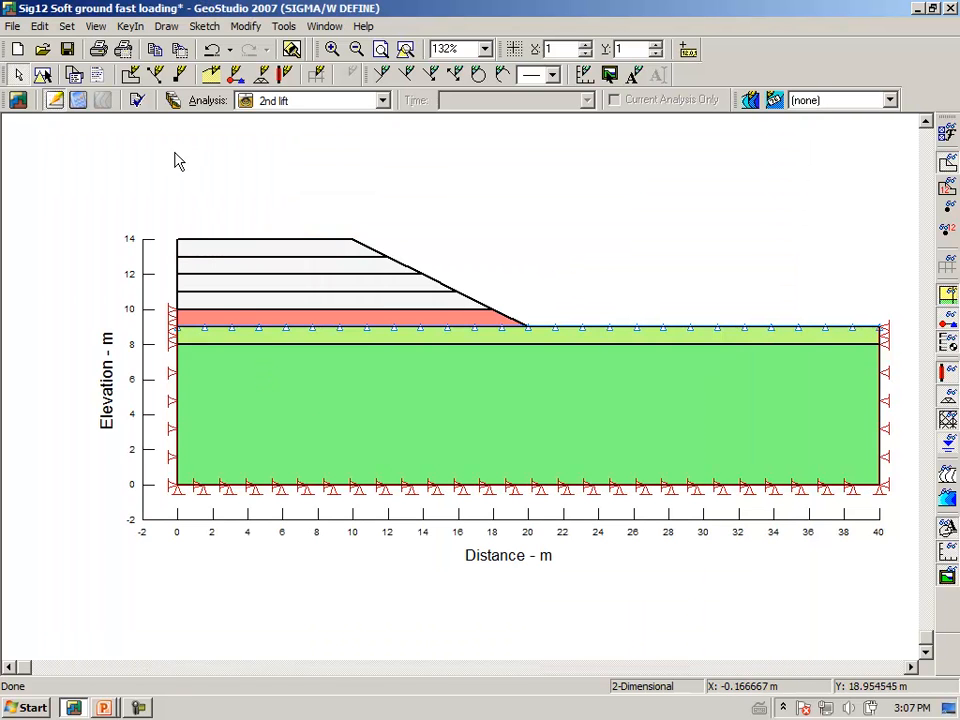
# Step: Assign the Sand fill material to the second embankment layer, between elevations 10 and 11 m, in the 2nd lift analysis
pyautogui.click(166, 26)
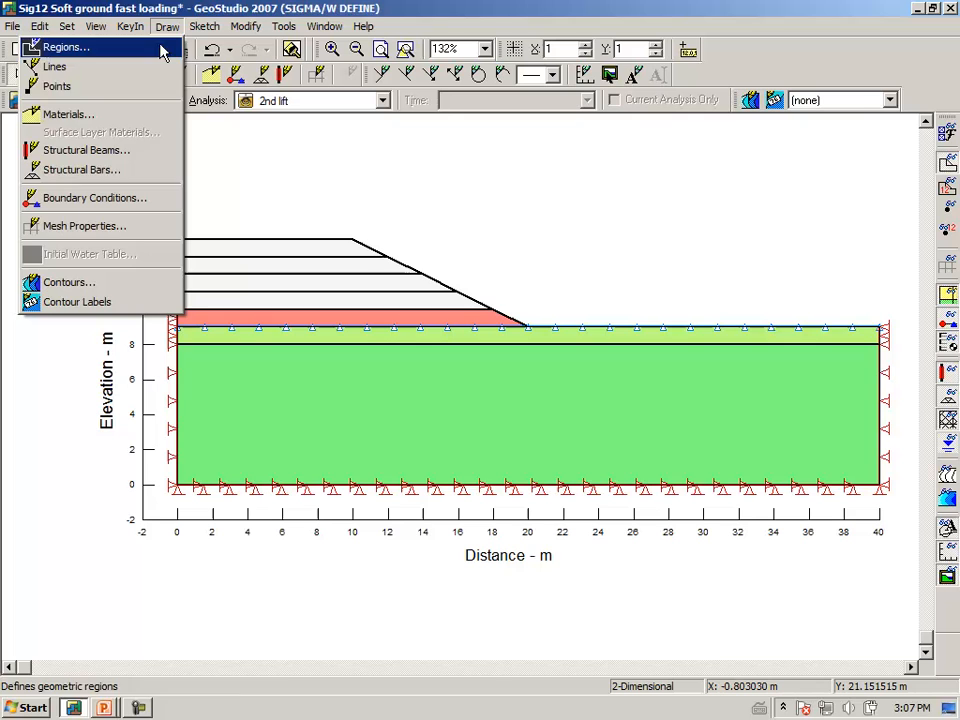
pyautogui.click(130, 114)
pyautogui.click(595, 236)
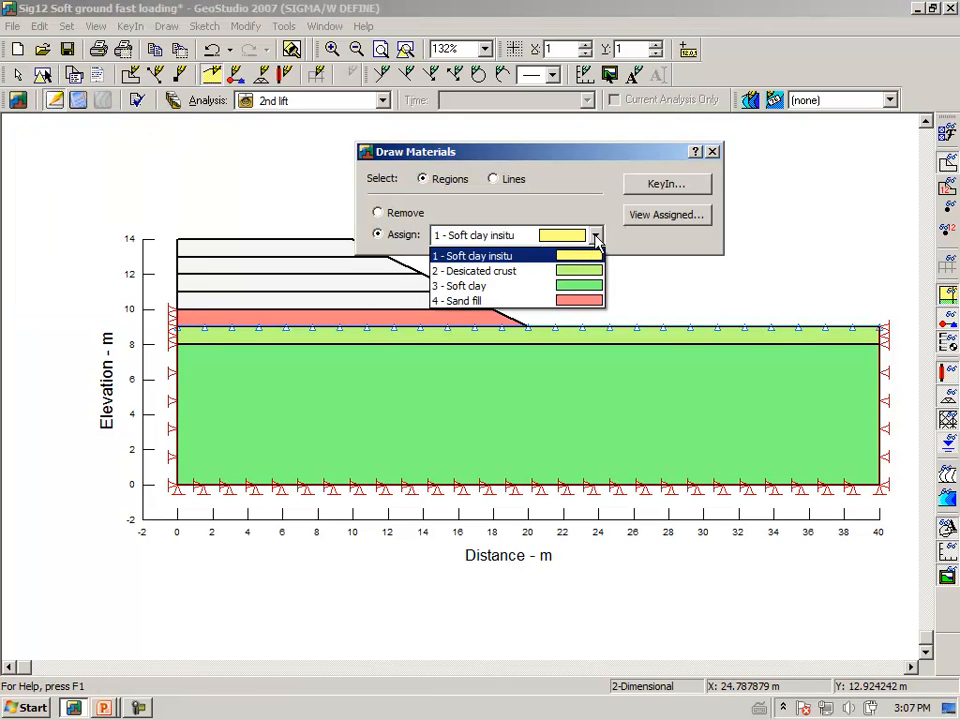
pyautogui.click(565, 300)
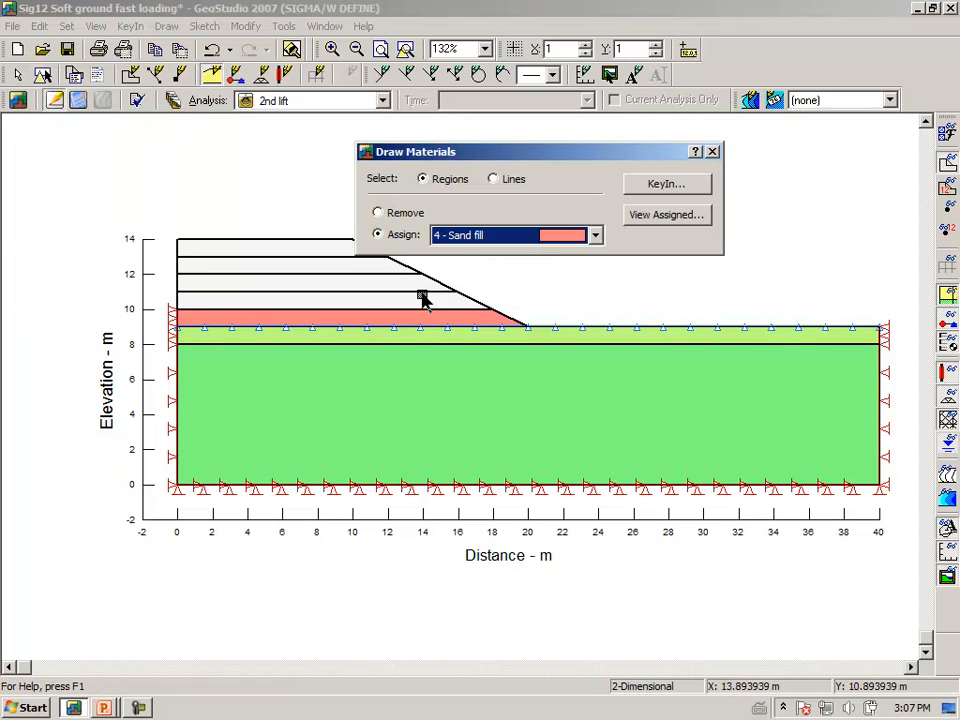
pyautogui.click(352, 304)
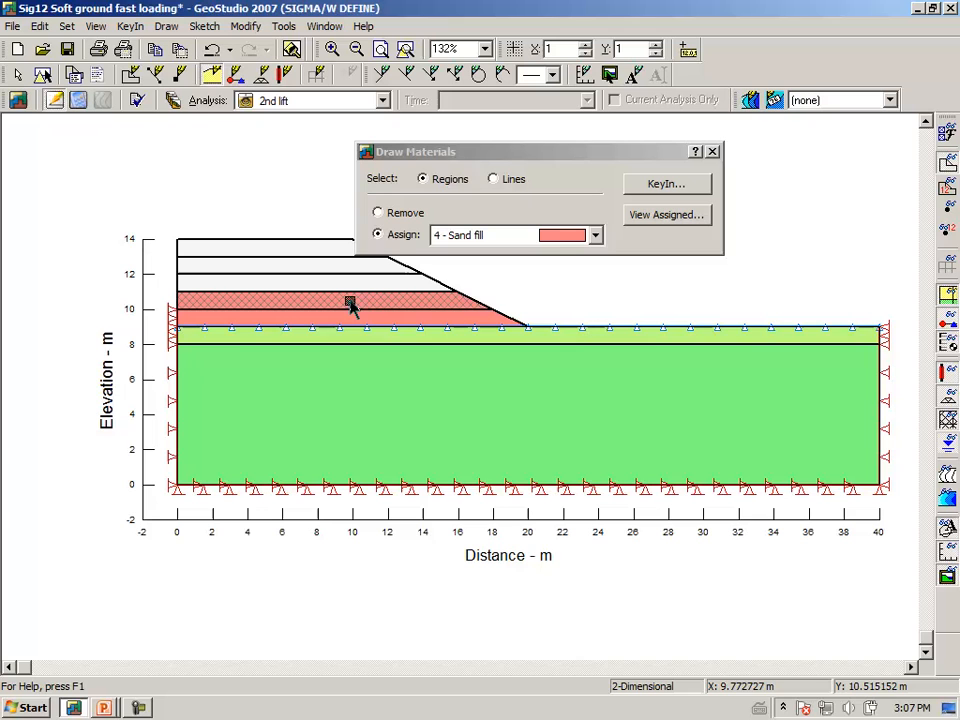
pyautogui.click(714, 152)
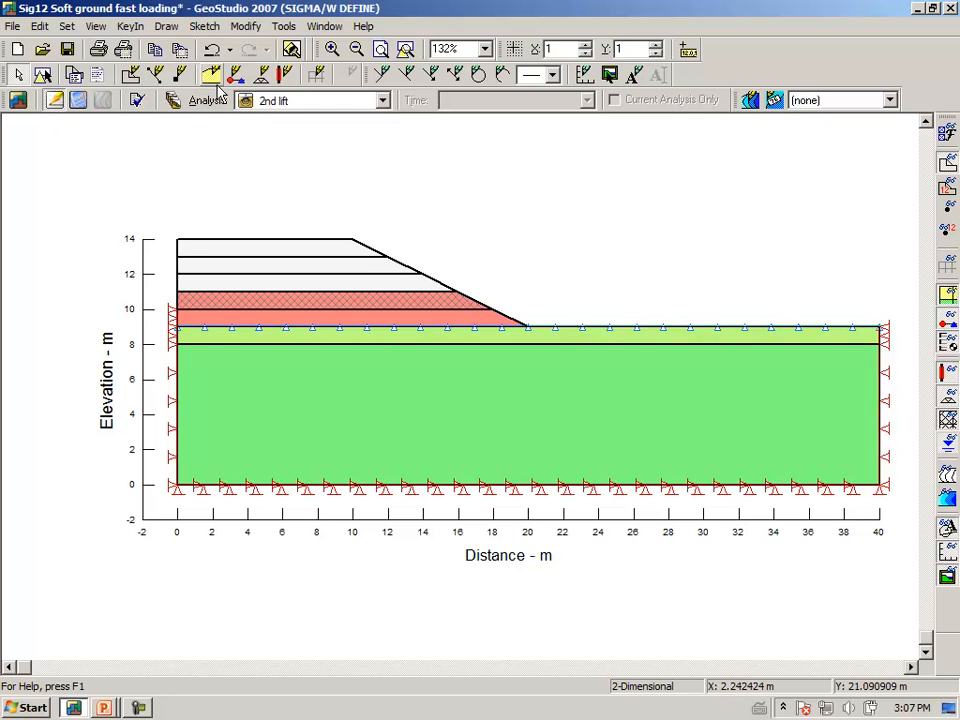
# Step: Start assigning boundary conditions for the 2nd lift analysis
pyautogui.click(166, 27)
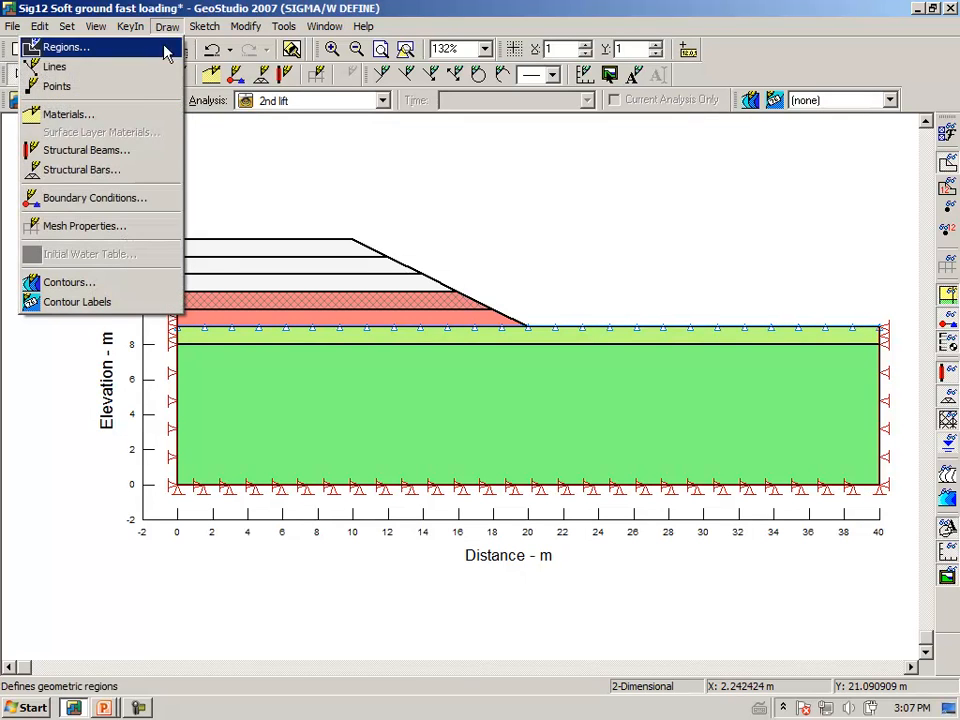
pyautogui.click(128, 198)
pyautogui.click(178, 302)
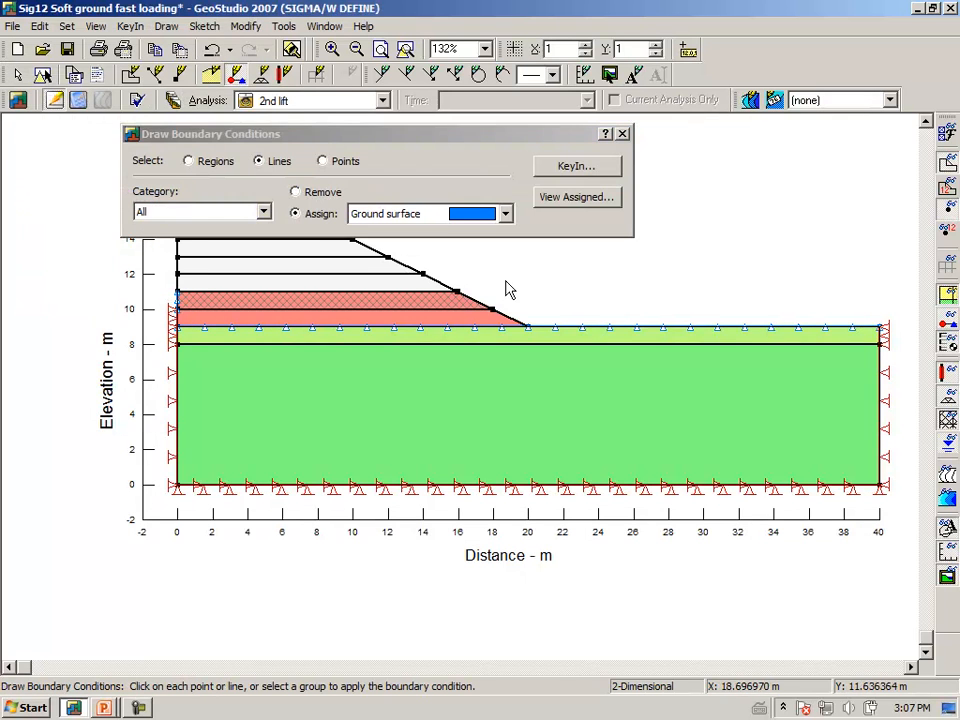
pyautogui.click(317, 196)
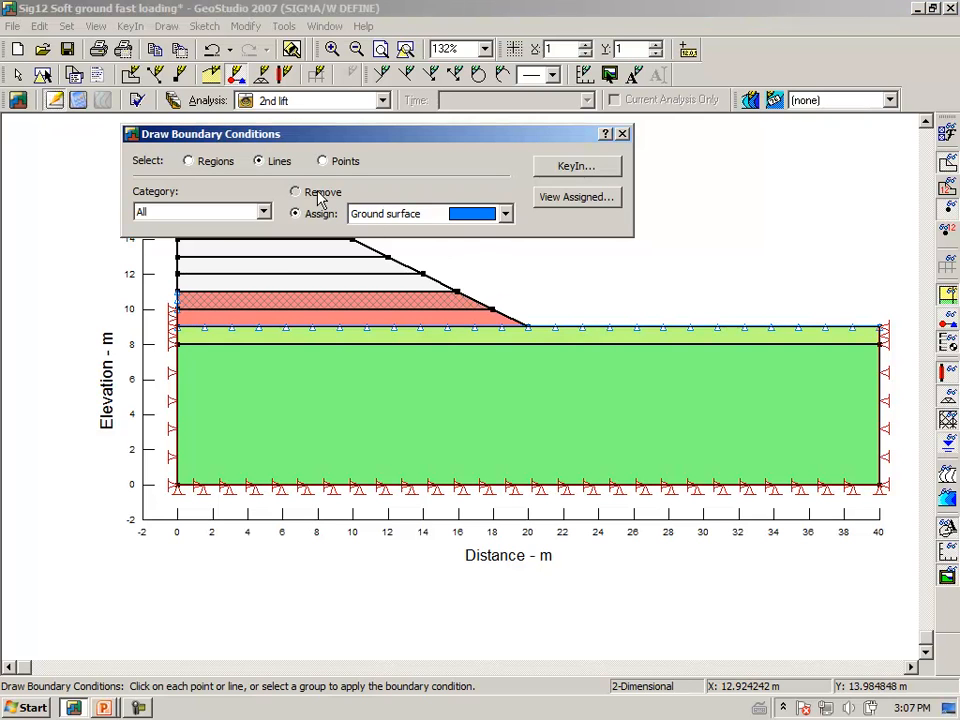
pyautogui.click(179, 305)
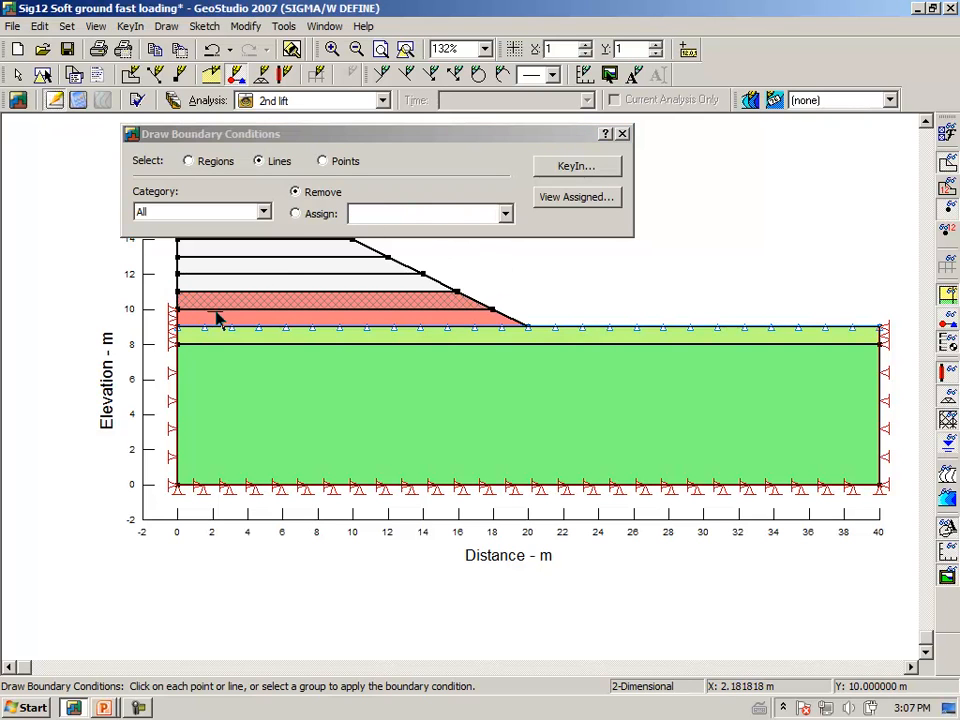
# Step: Assign the Fixed X boundary condition to the second embankment layer's vertical edge at distance 0, between elevations 10 and 11 m
pyautogui.click(297, 218)
pyautogui.click(505, 214)
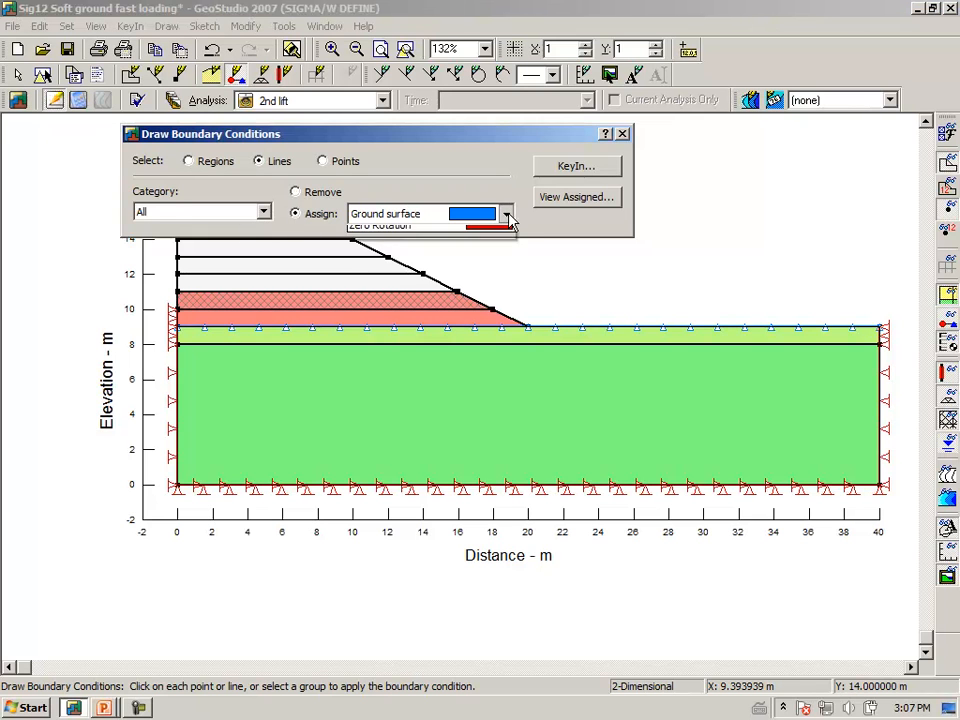
pyautogui.click(416, 253)
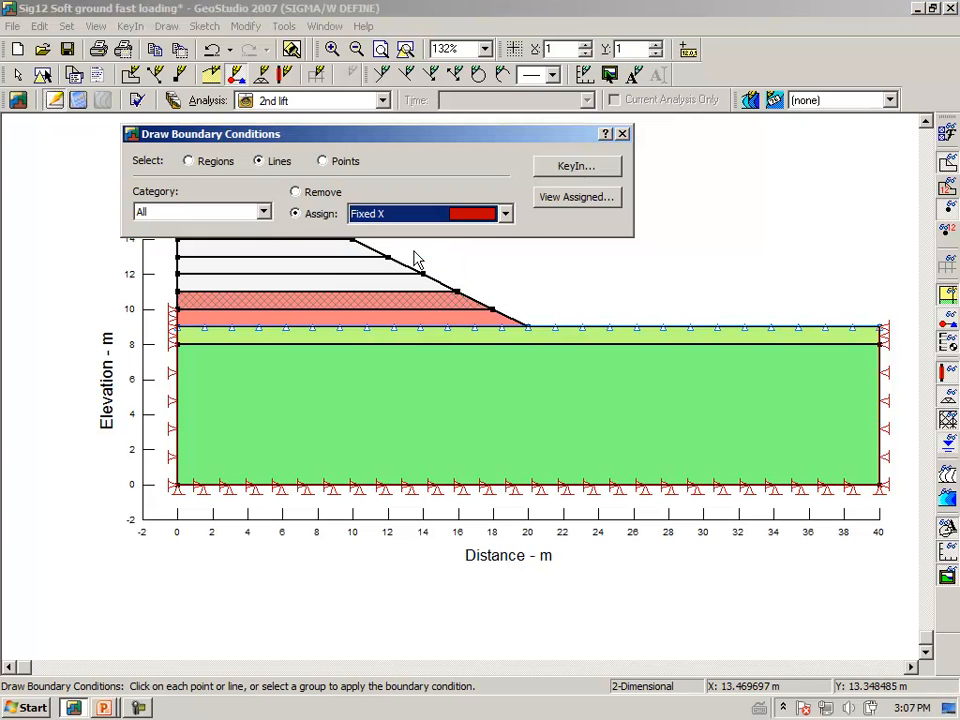
pyautogui.click(178, 310)
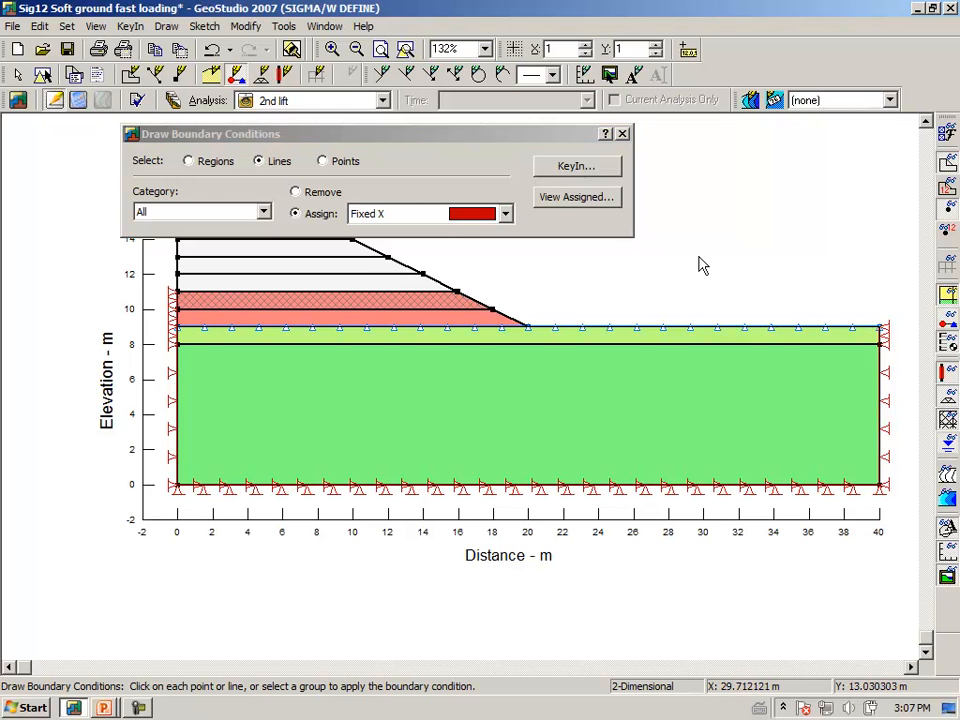
pyautogui.click(621, 135)
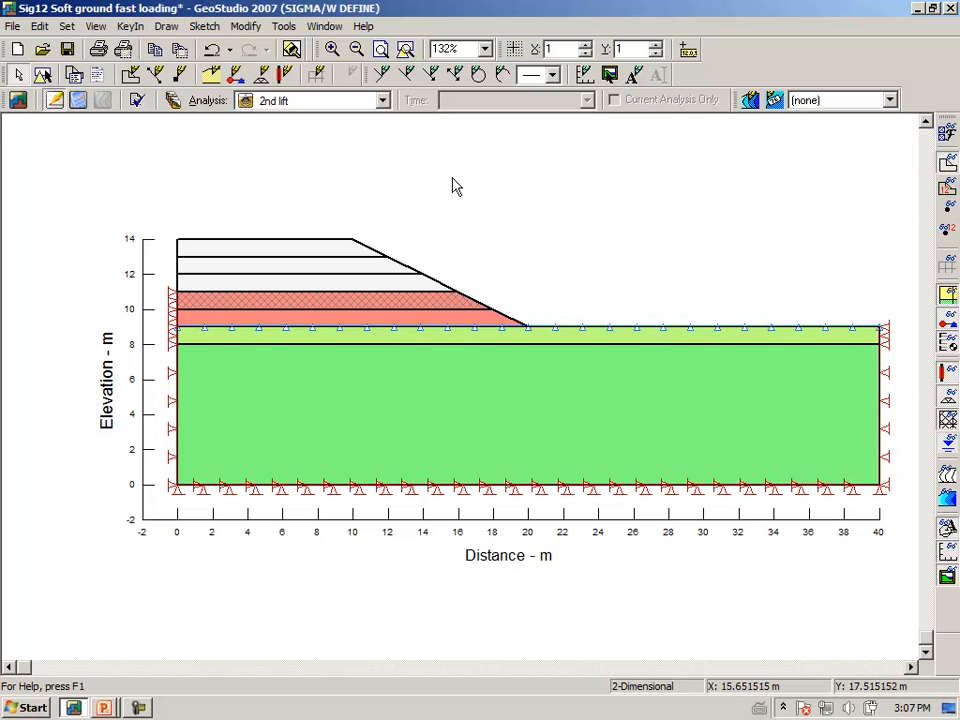
# Step: Clone the 2nd lift analysis, name the copy 3rd lift and set its parent to 2nd lift
pyautogui.click(172, 101)
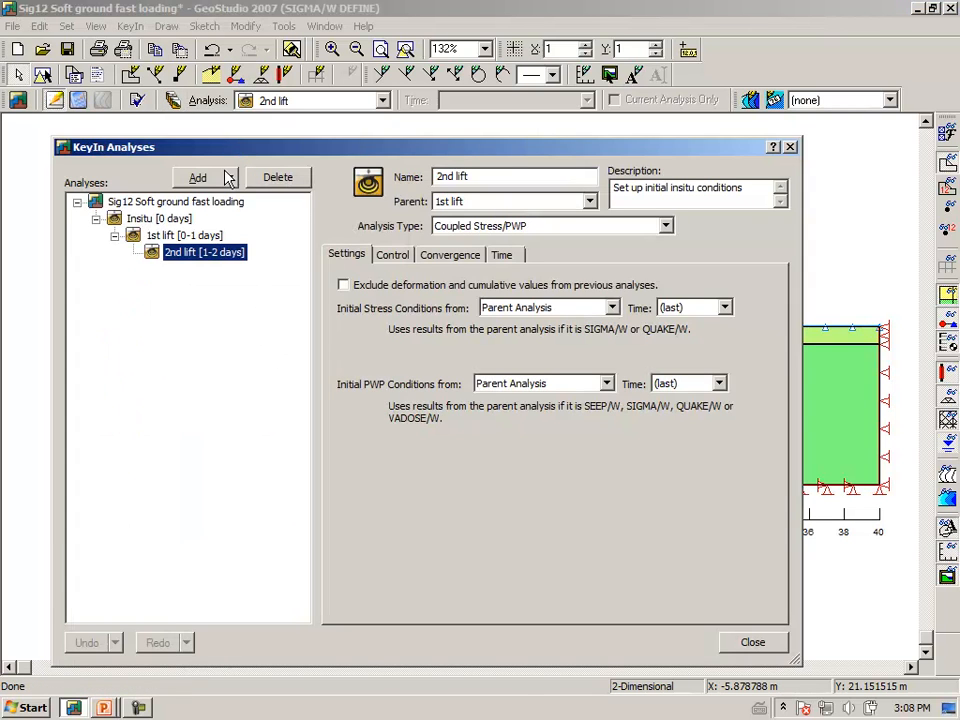
pyautogui.click(229, 178)
pyautogui.click(208, 200)
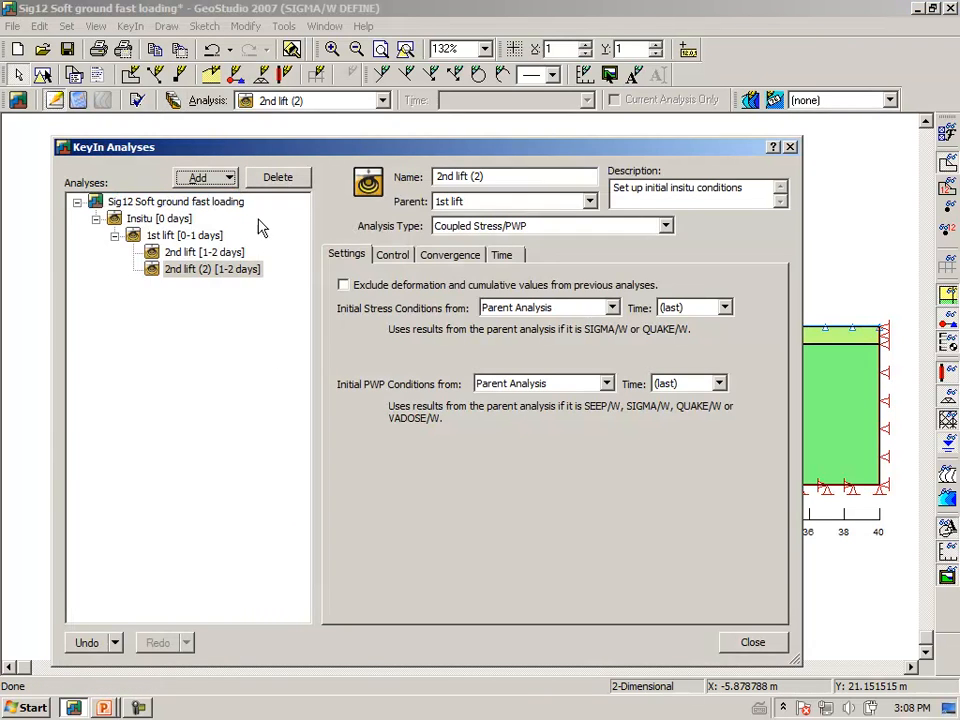
pyautogui.click(498, 178)
pyautogui.moveTo(498, 178); pyautogui.dragTo(290, 197)
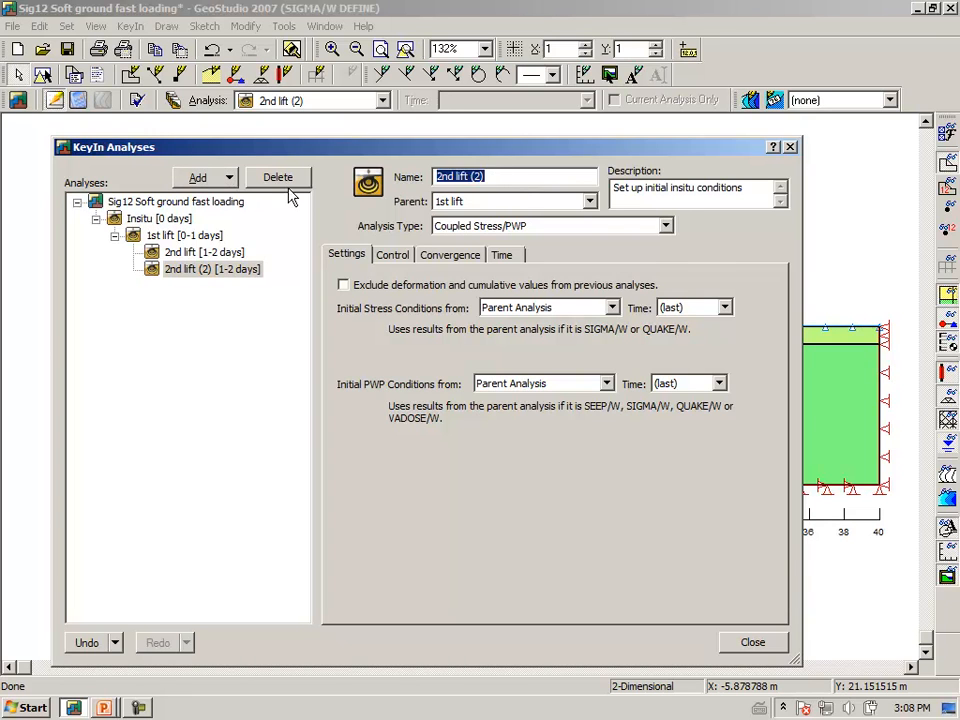
pyautogui.write('3r')
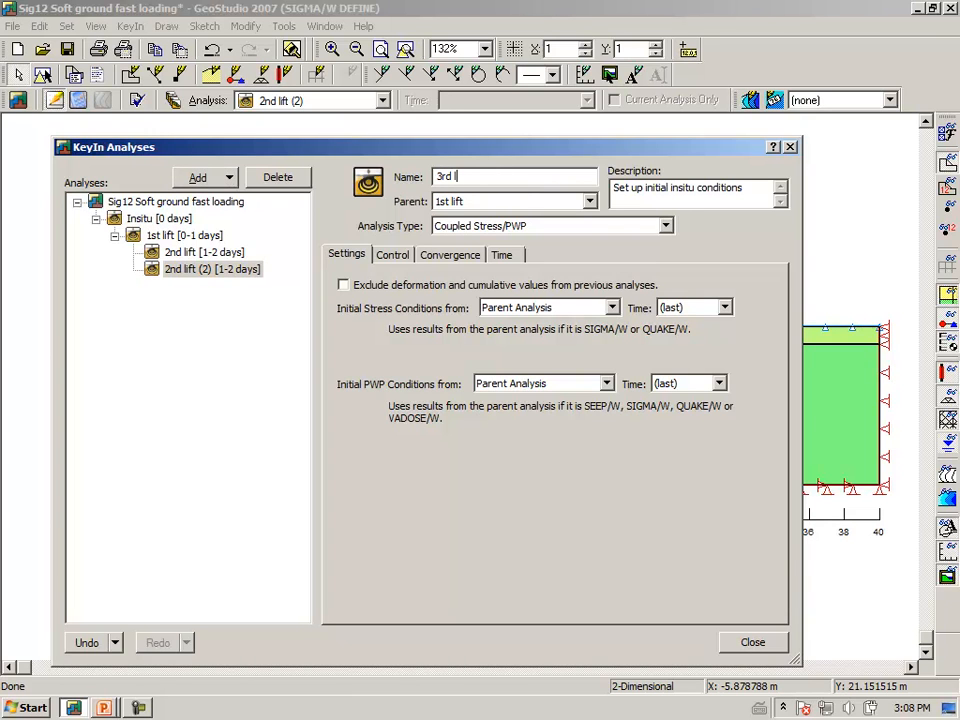
pyautogui.press('Tab')
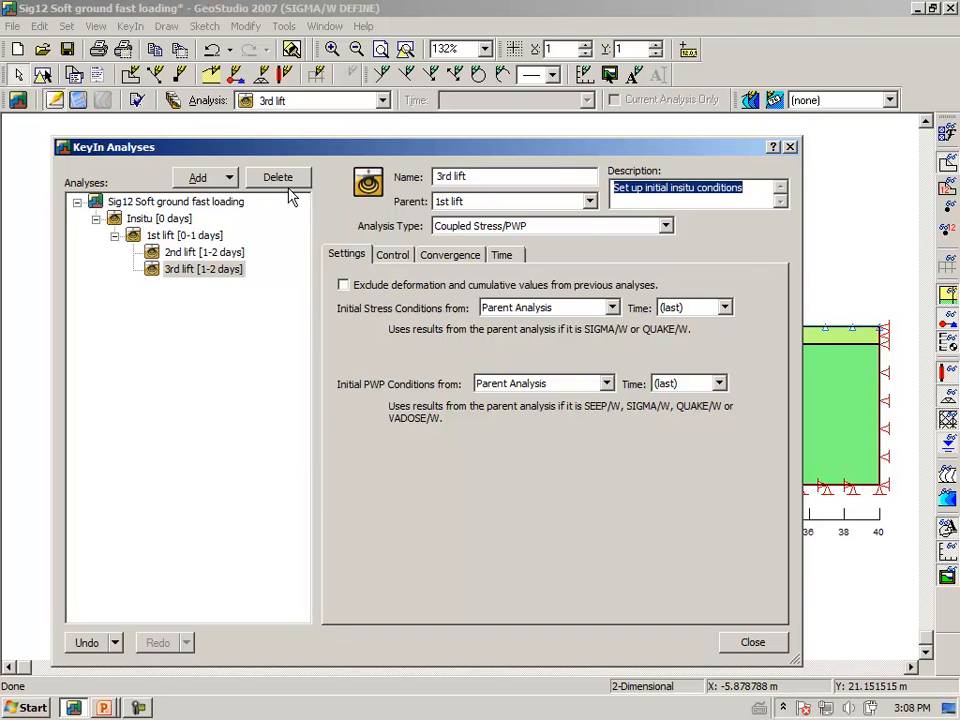
pyautogui.click(589, 201)
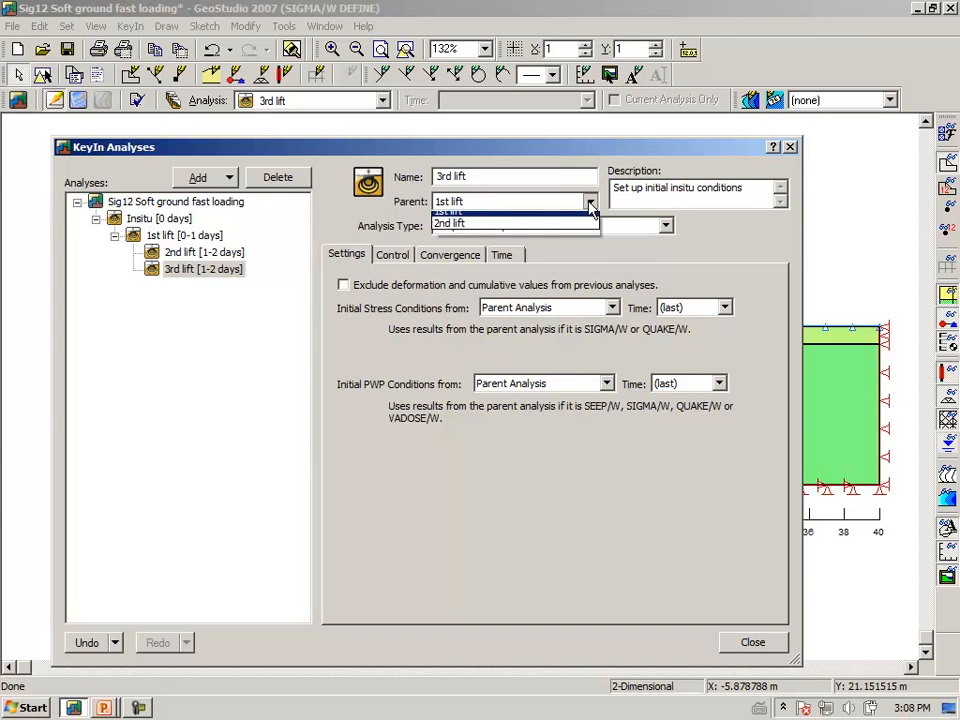
pyautogui.click(452, 256)
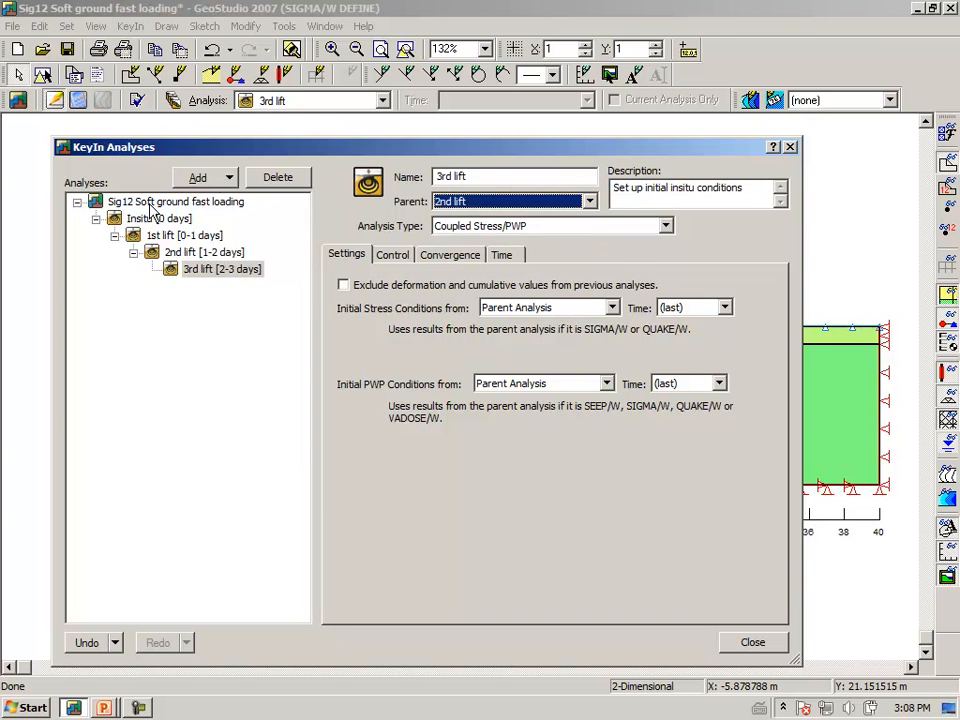
# Step: Clone the 3rd lift analysis, name the copy 4th lift and set its parent to 3rd lift
pyautogui.click(232, 178)
pyautogui.click(216, 198)
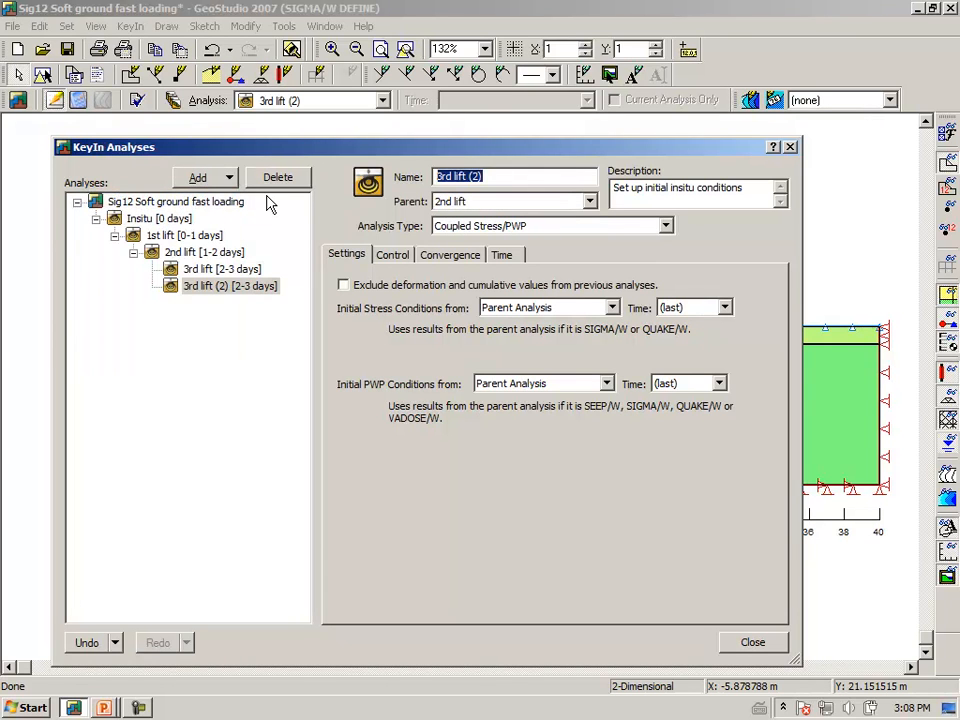
pyautogui.write('4th lift')
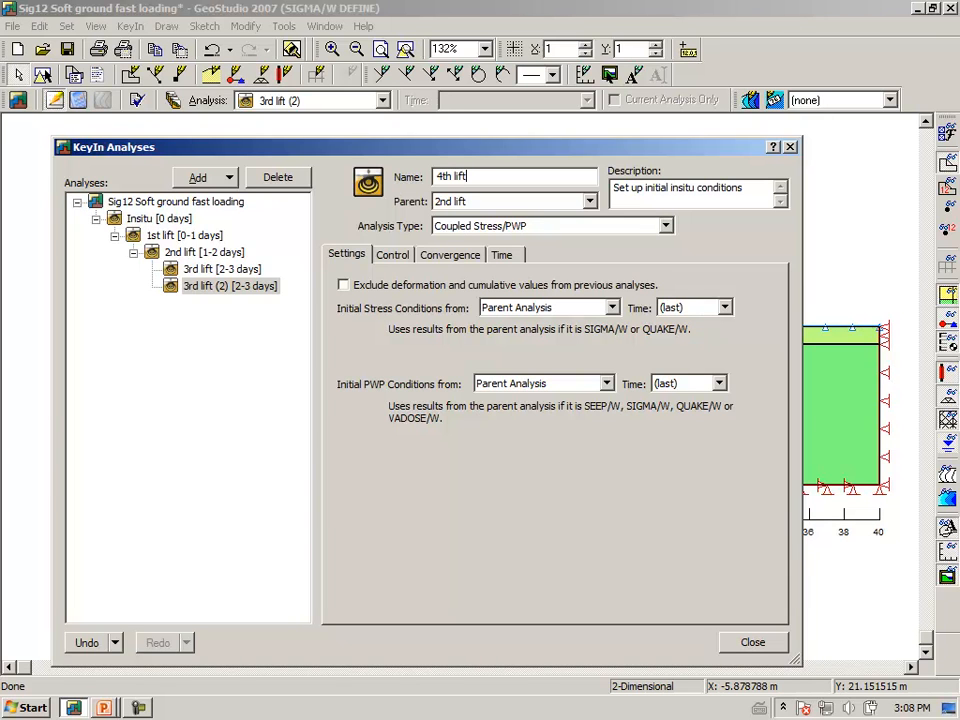
pyautogui.press('Tab')
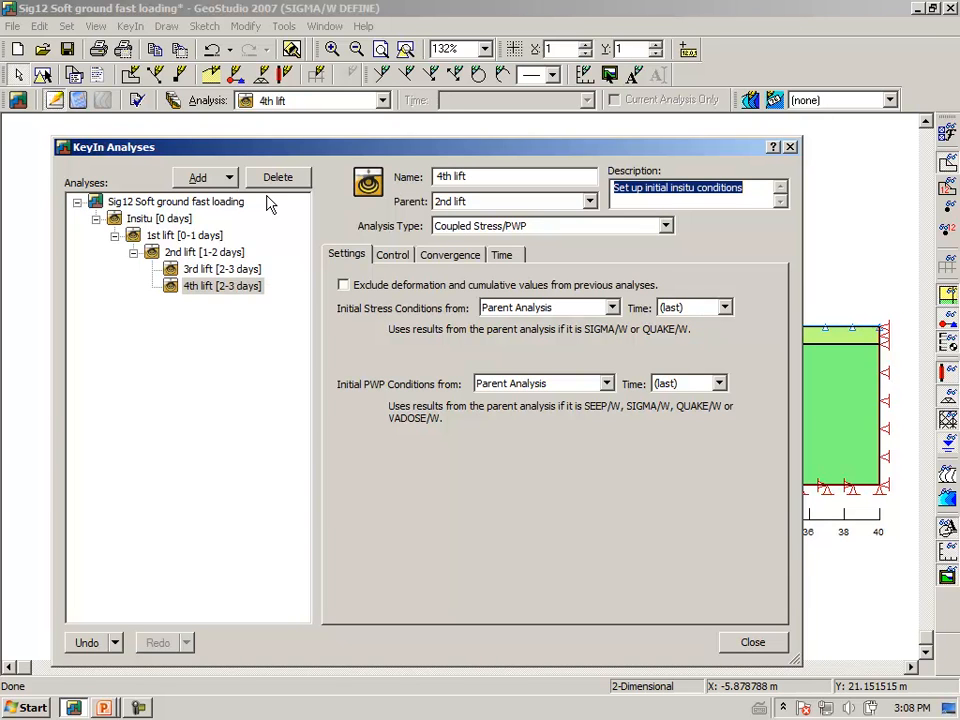
pyautogui.click(591, 202)
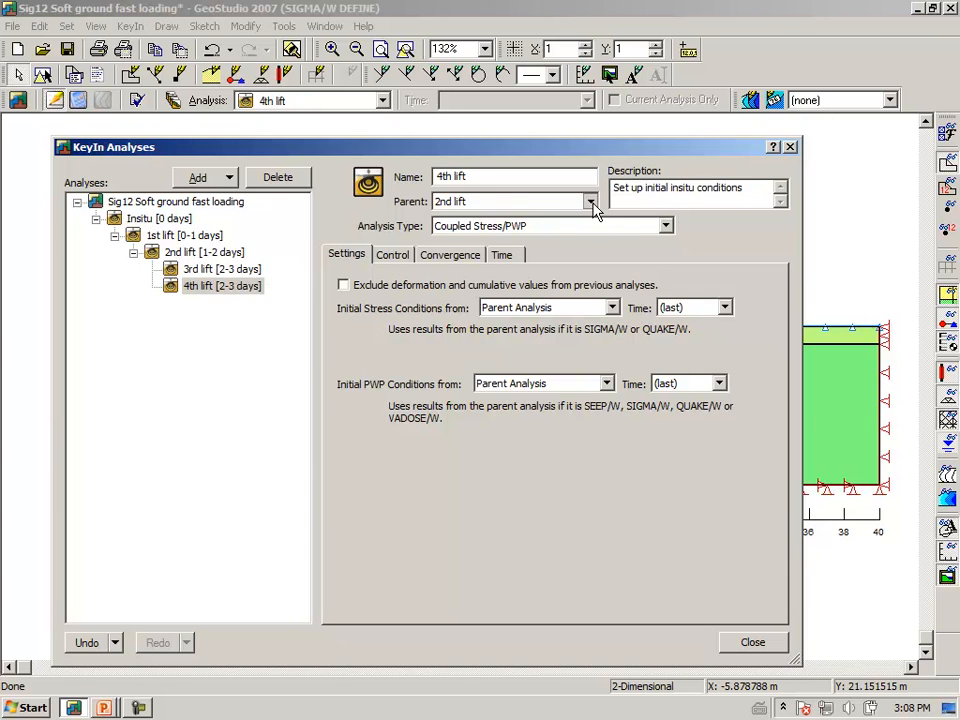
pyautogui.click(465, 256)
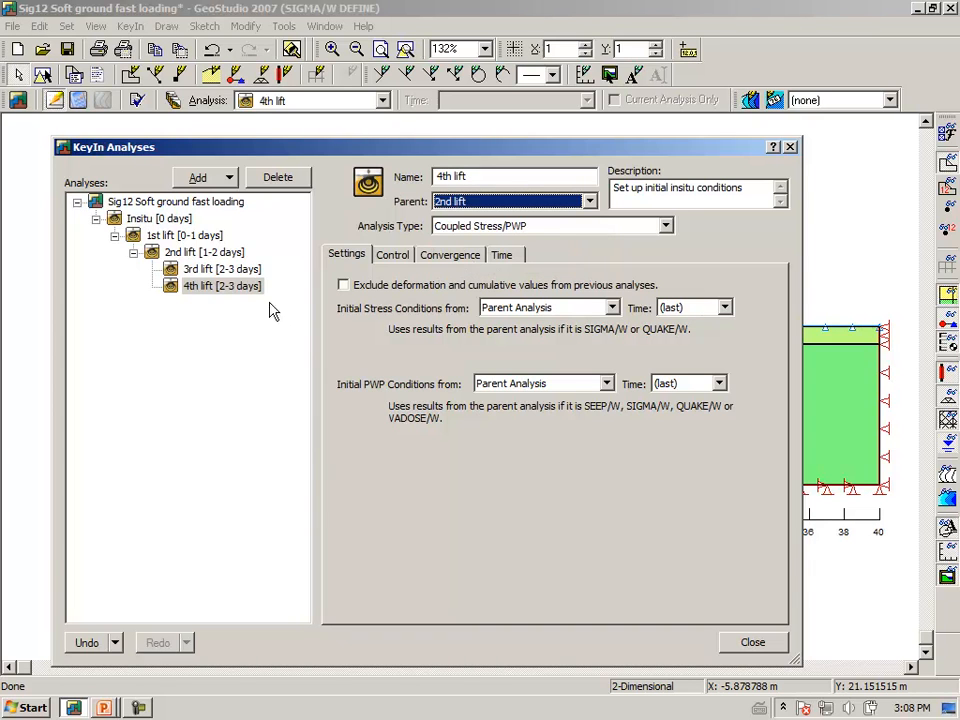
pyautogui.click(591, 202)
pyautogui.click(450, 265)
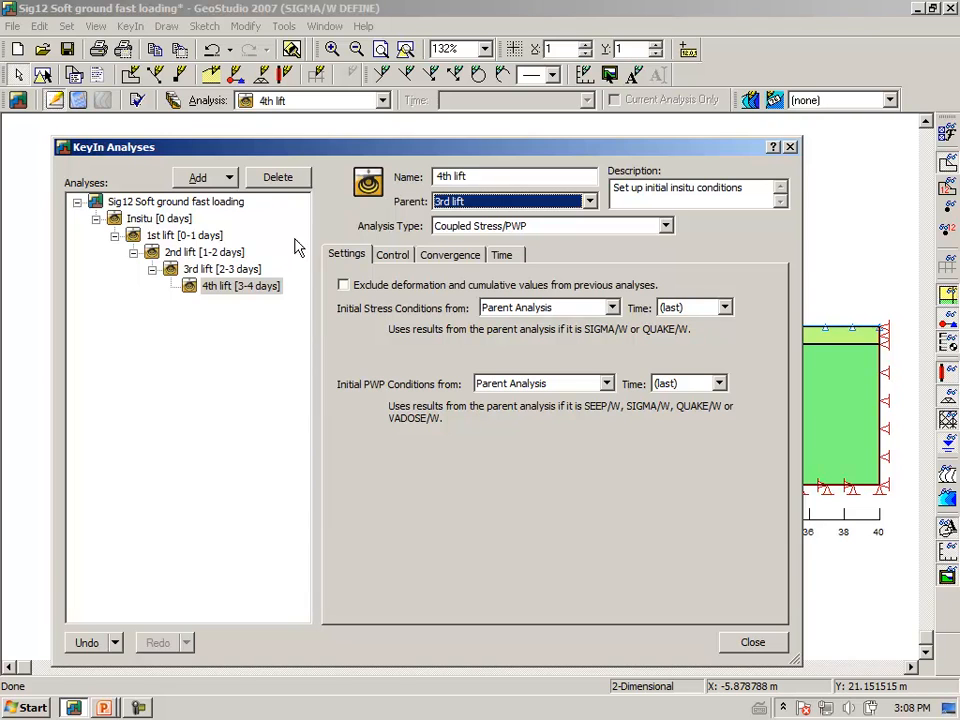
# Step: Clone the 4th lift analysis, name the copy 5th lift, set its parent to 4th lift and check its time settings
pyautogui.click(229, 177)
pyautogui.click(128, 199)
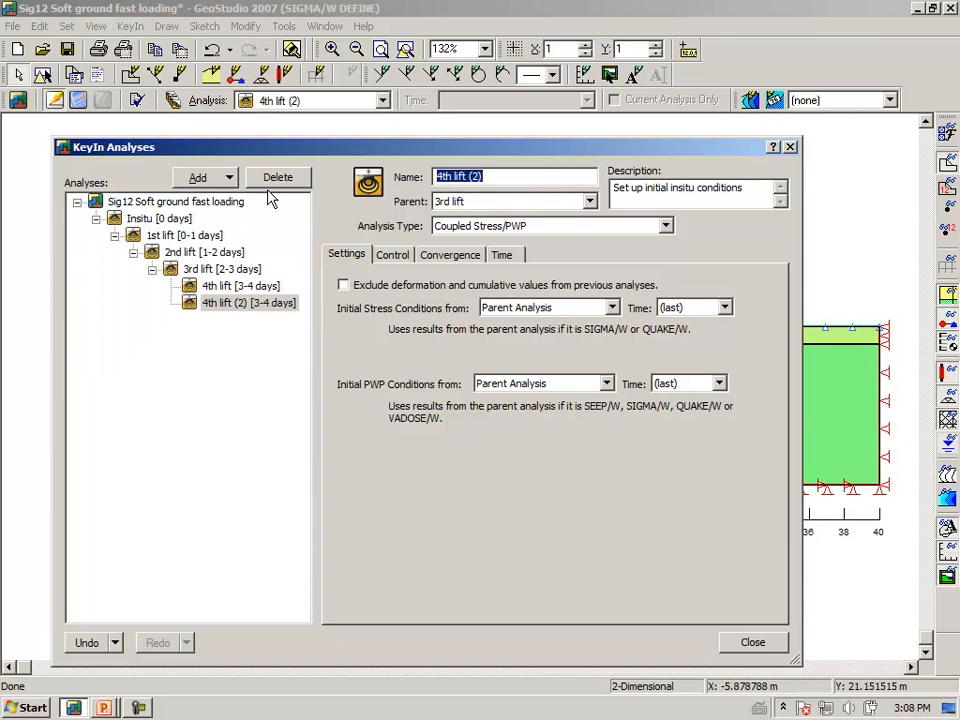
pyautogui.write('5th')
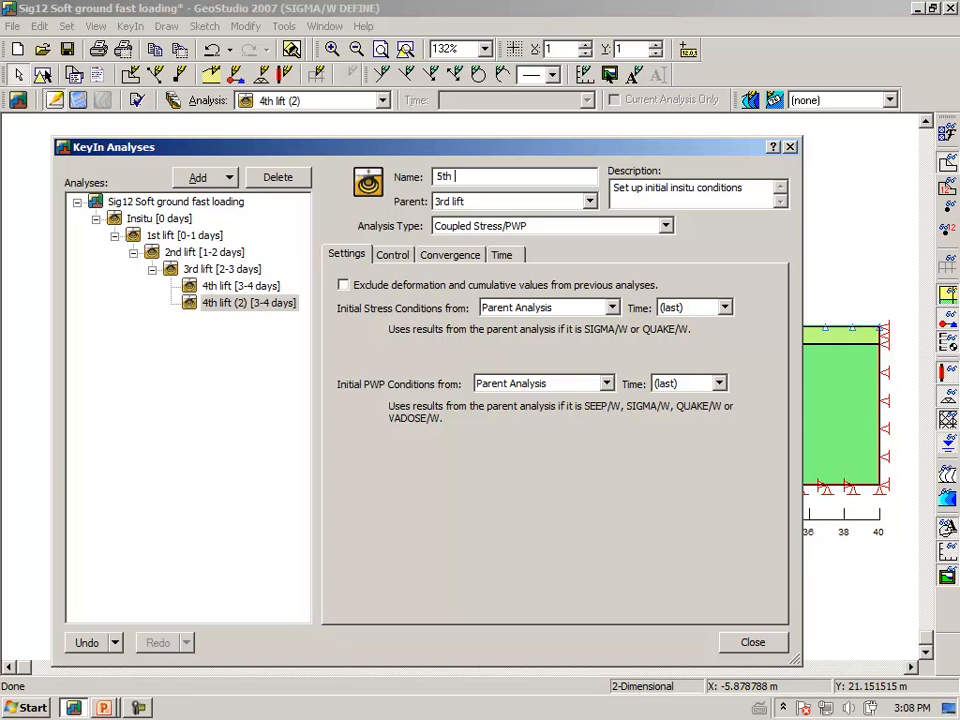
pyautogui.press('Tab')
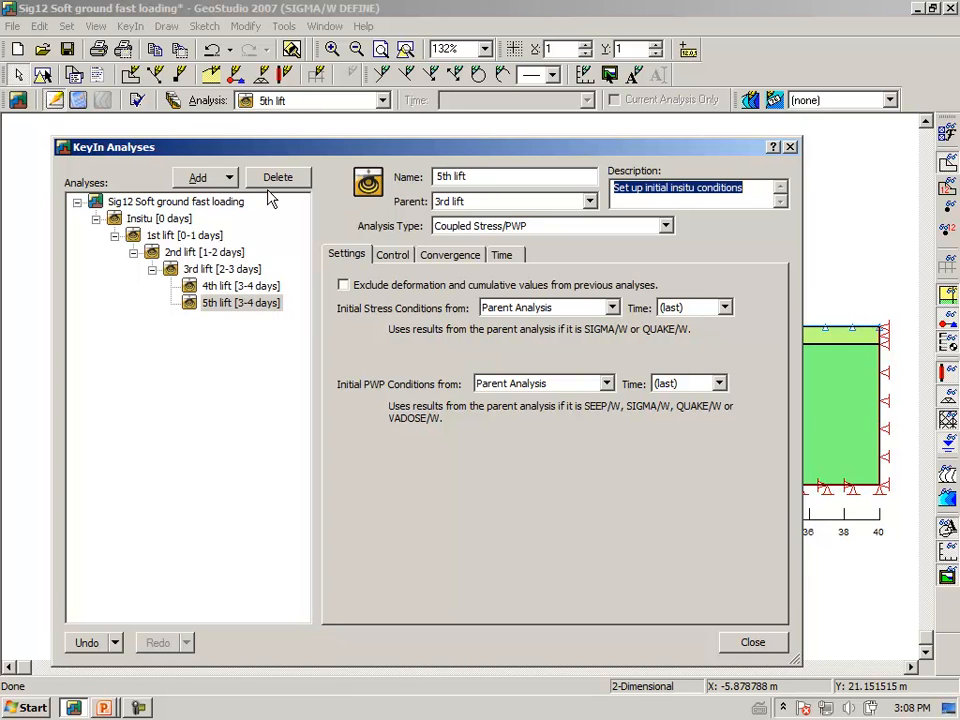
pyautogui.click(589, 201)
pyautogui.click(463, 280)
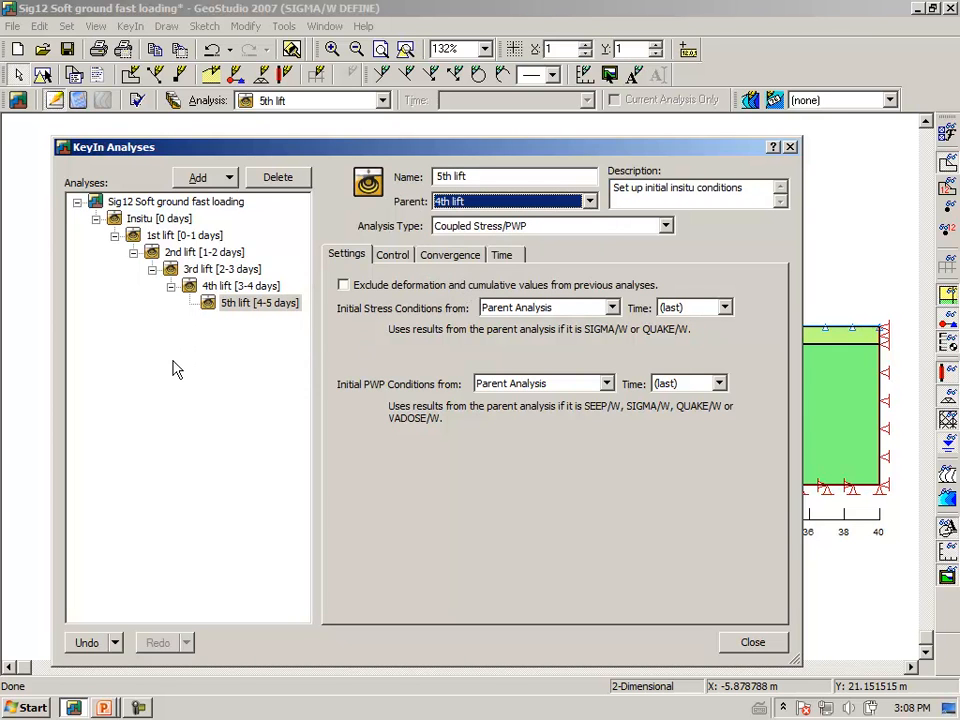
pyautogui.click(502, 255)
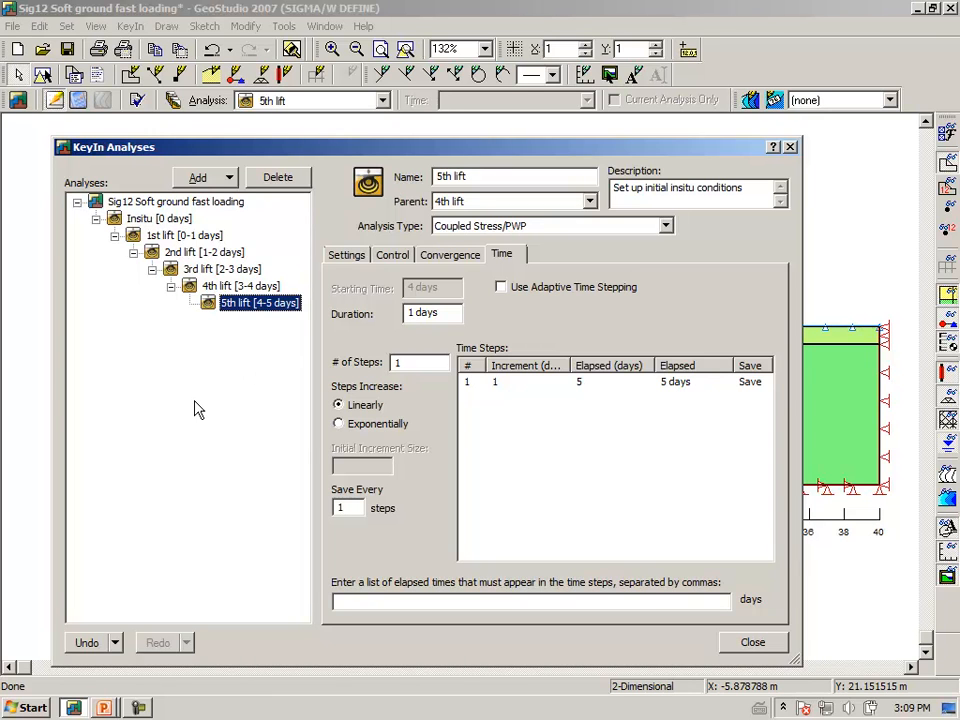
pyautogui.click(752, 643)
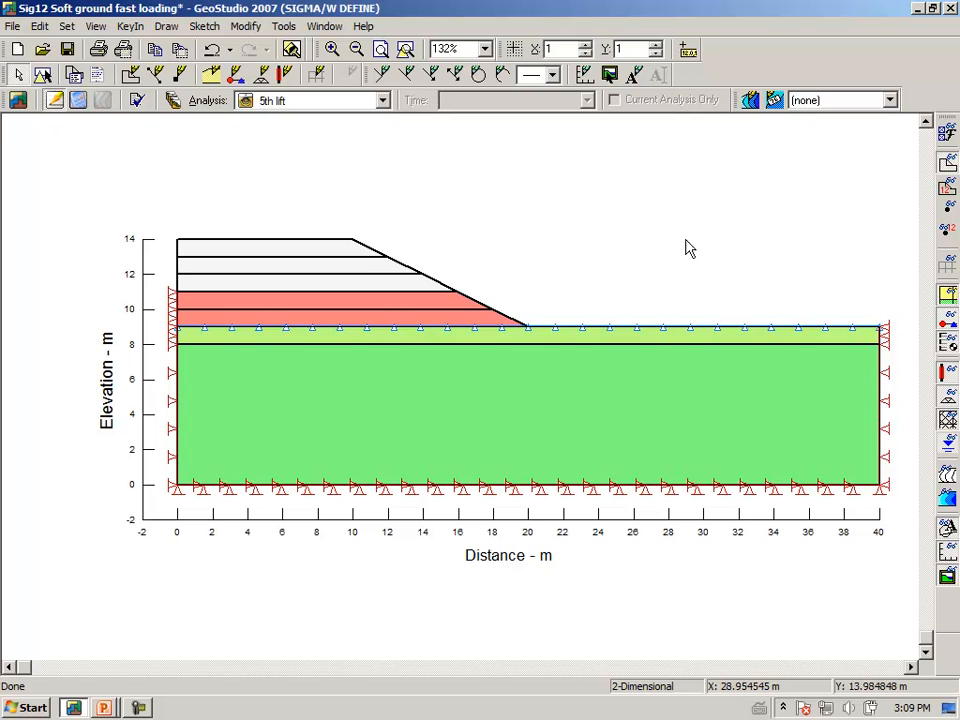
# Step: In the 3rd lift analysis, assign the Sand fill material to the third embankment layer, between elevations 11 and 12 m
pyautogui.click(383, 101)
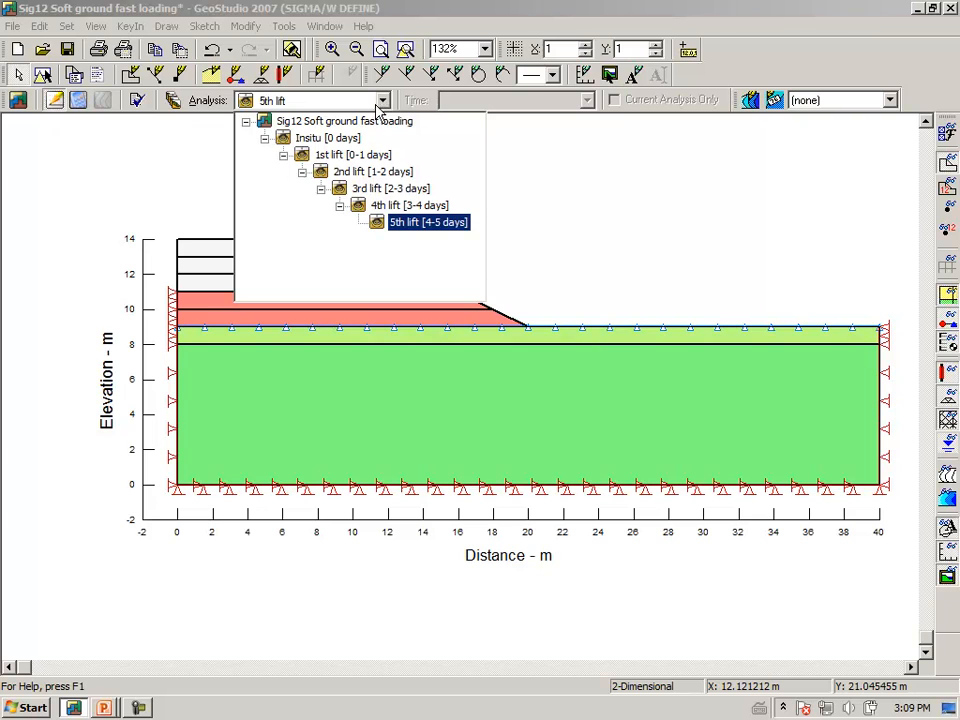
pyautogui.click(360, 172)
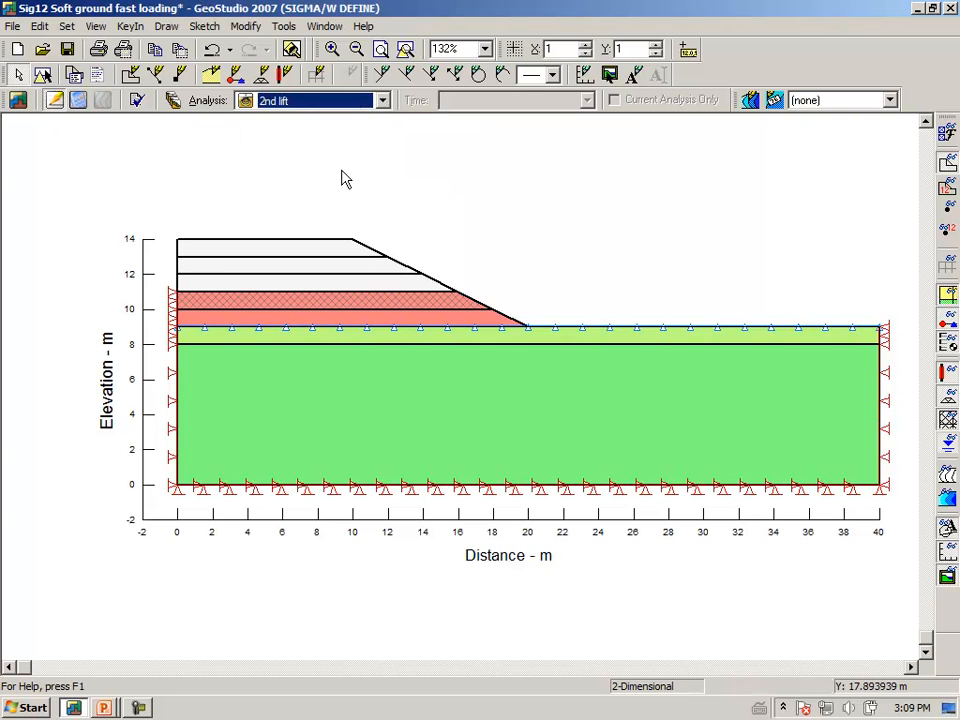
pyautogui.click(383, 102)
pyautogui.click(370, 188)
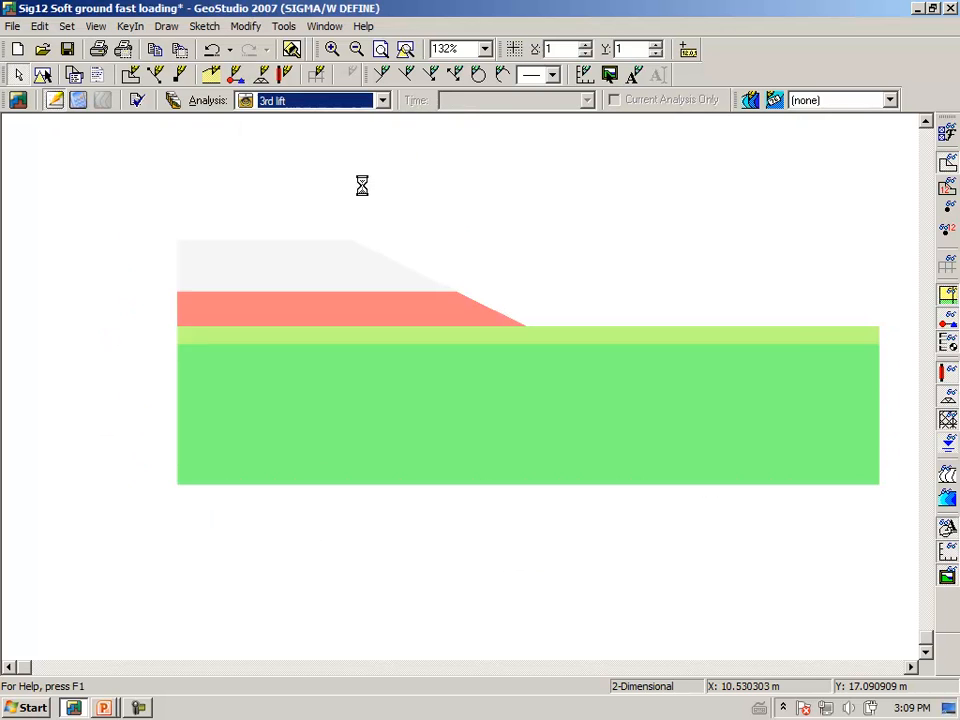
pyautogui.click(166, 26)
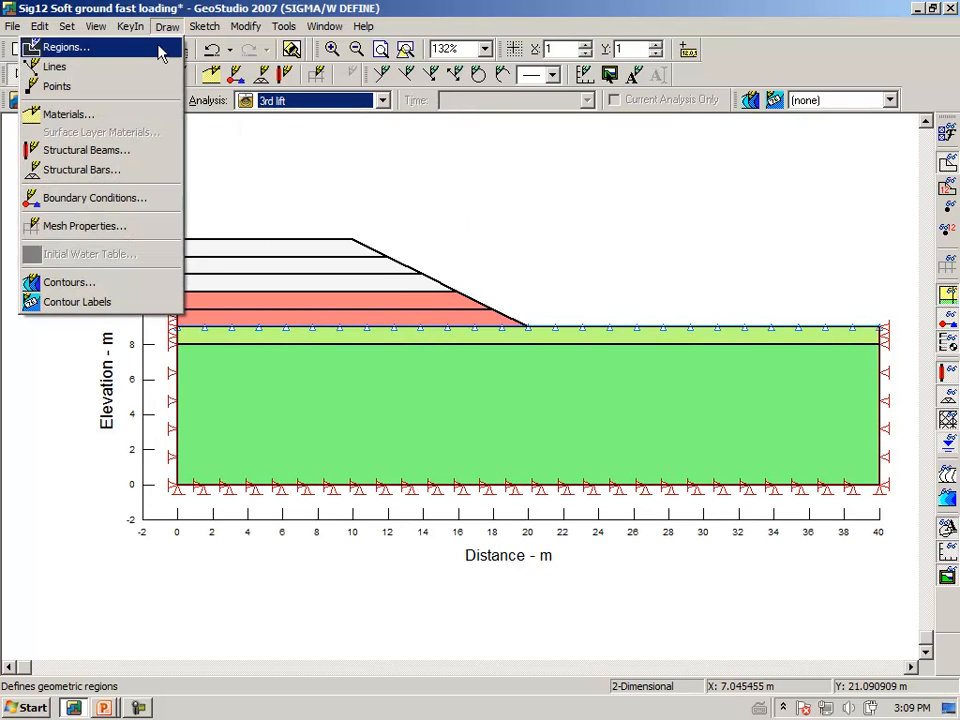
pyautogui.click(133, 113)
pyautogui.click(595, 235)
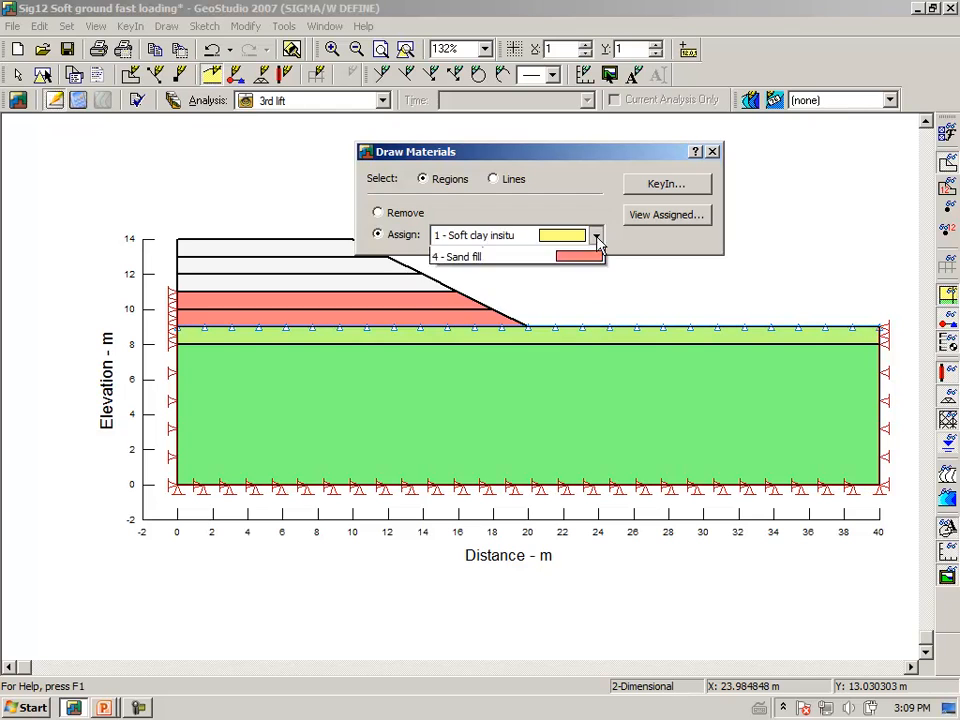
pyautogui.click(570, 301)
pyautogui.click(403, 285)
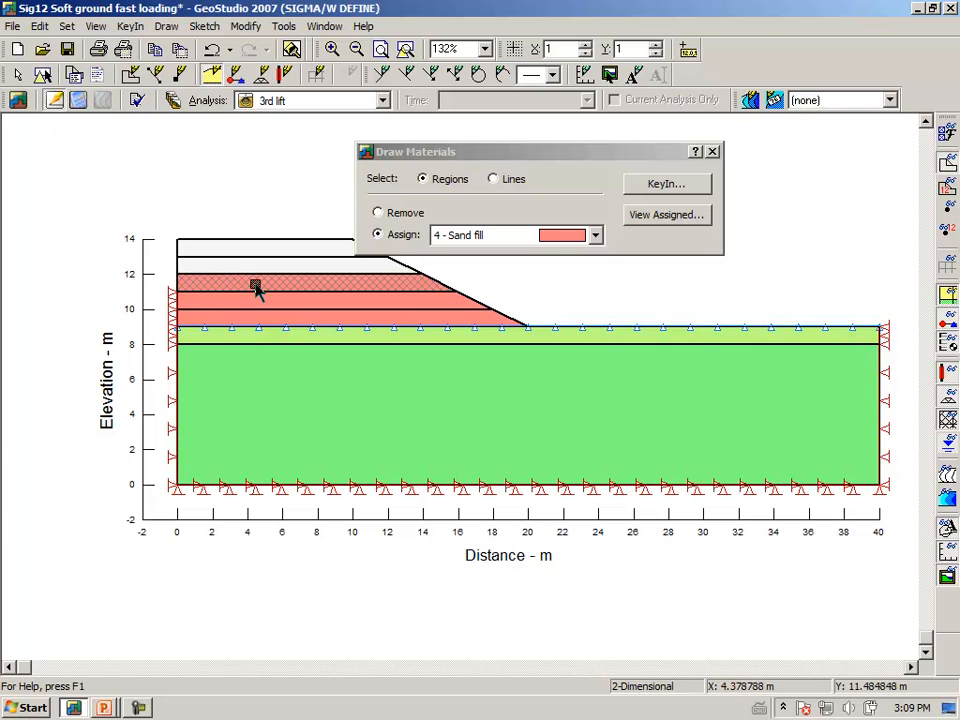
pyautogui.click(713, 152)
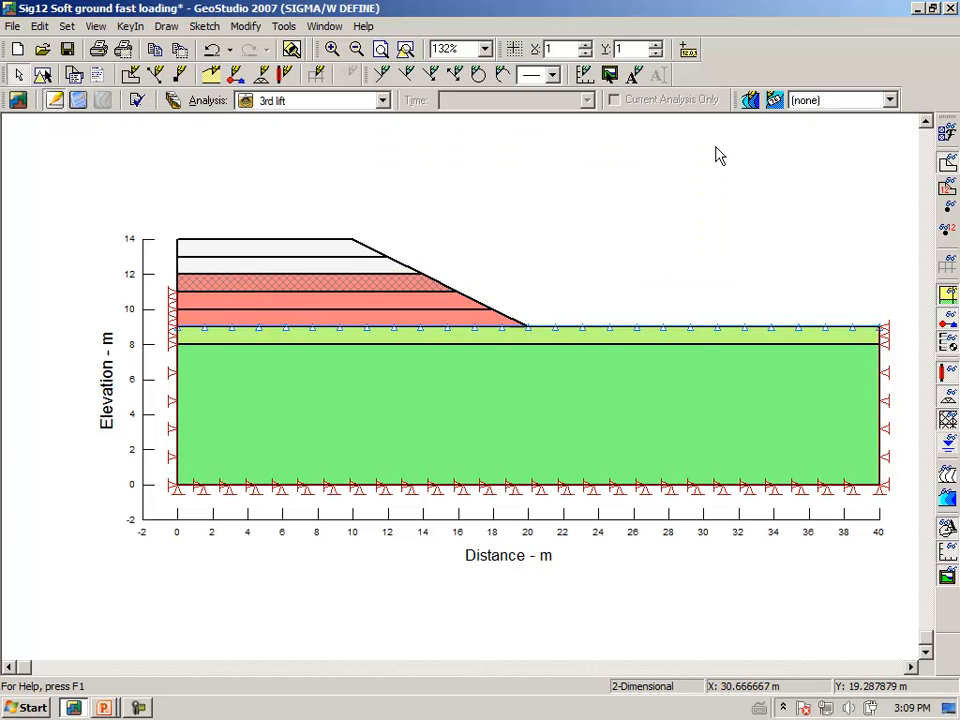
# Step: Assign the Fixed X boundary condition to the third embankment layer's vertical edge at distance 0, between elevations 11 and 12 m
pyautogui.click(168, 27)
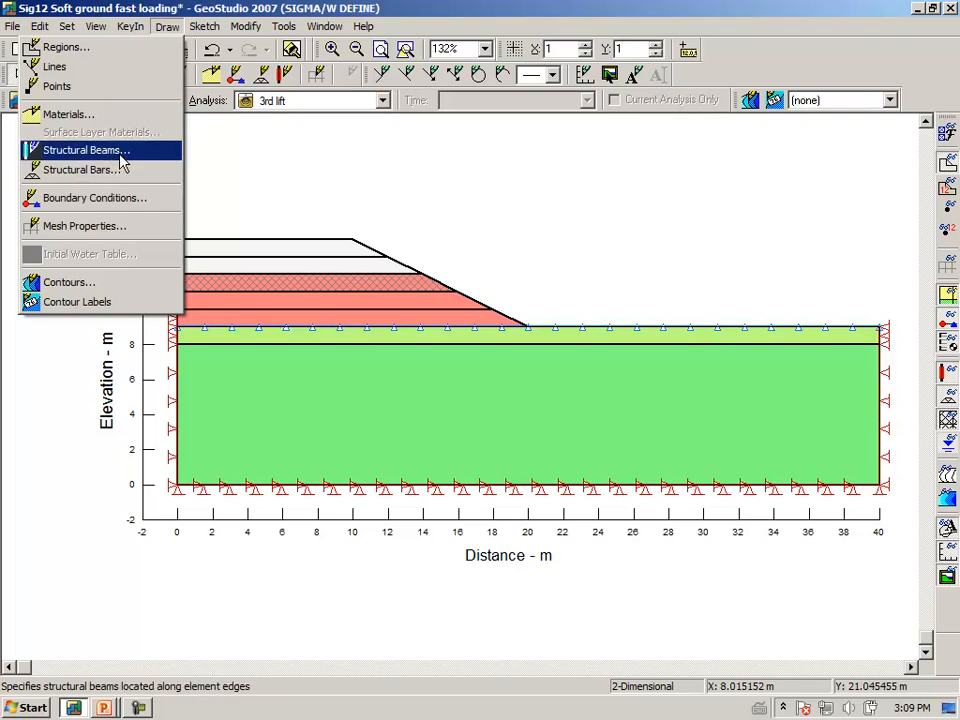
pyautogui.click(114, 198)
pyautogui.click(505, 213)
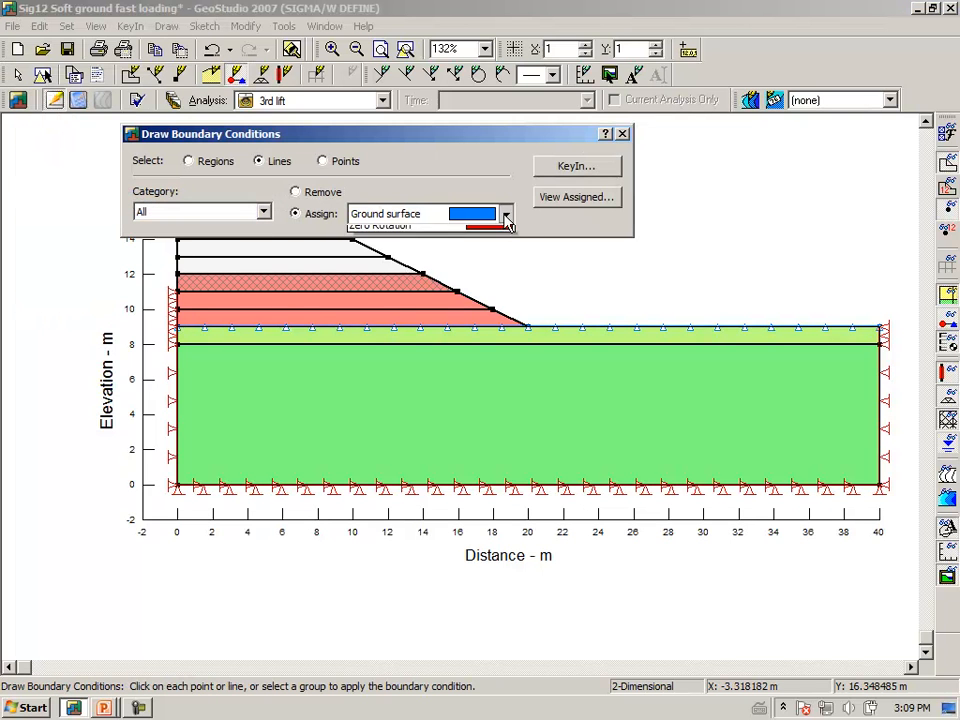
pyautogui.click(487, 251)
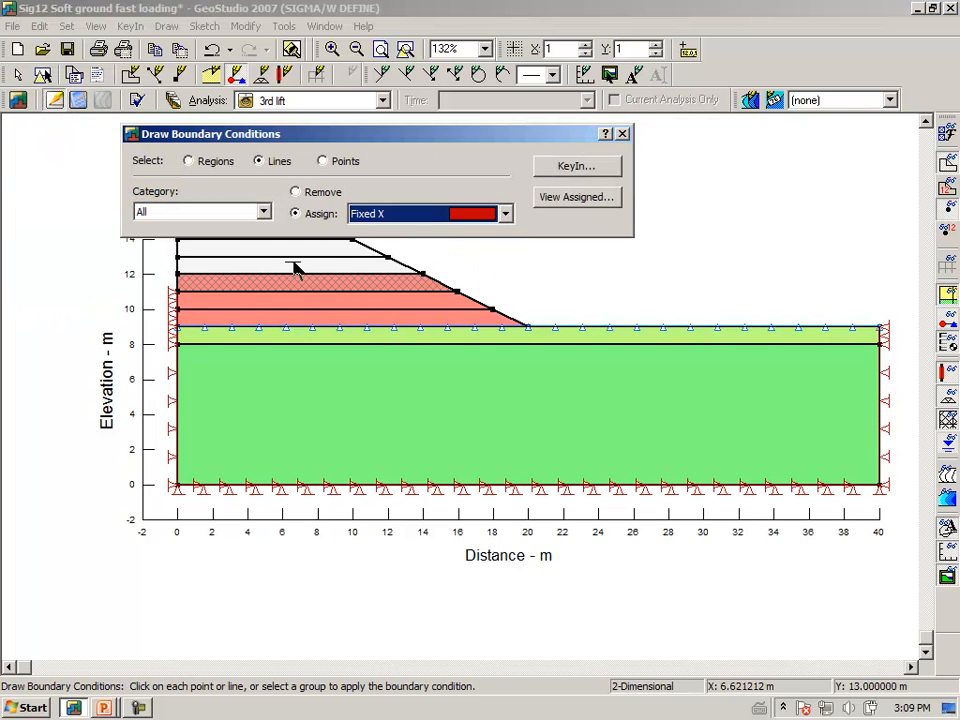
pyautogui.click(177, 286)
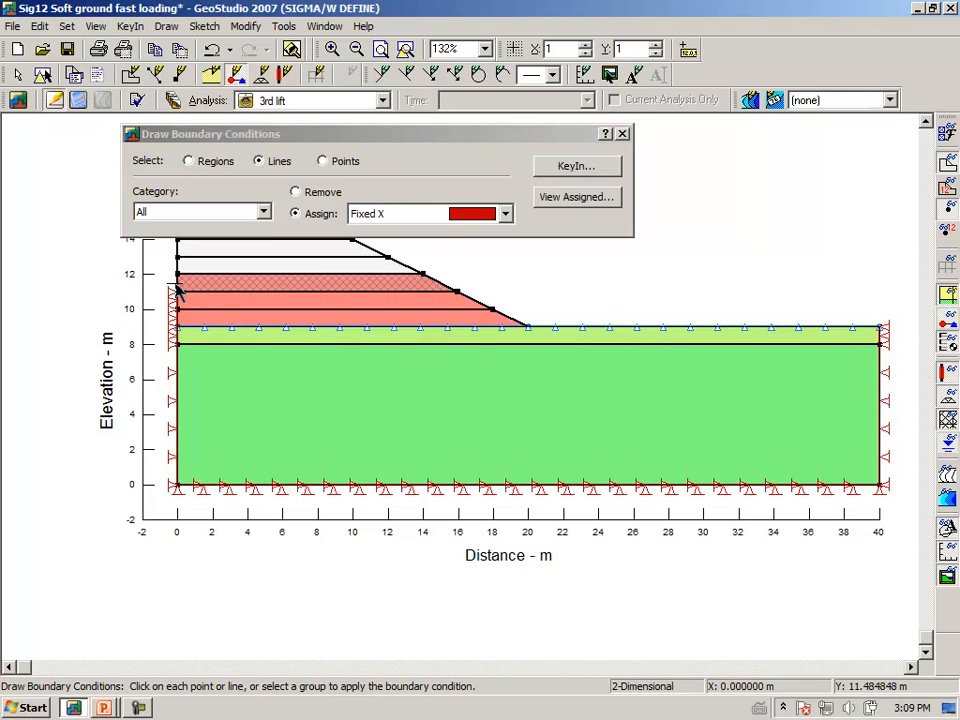
pyautogui.click(622, 134)
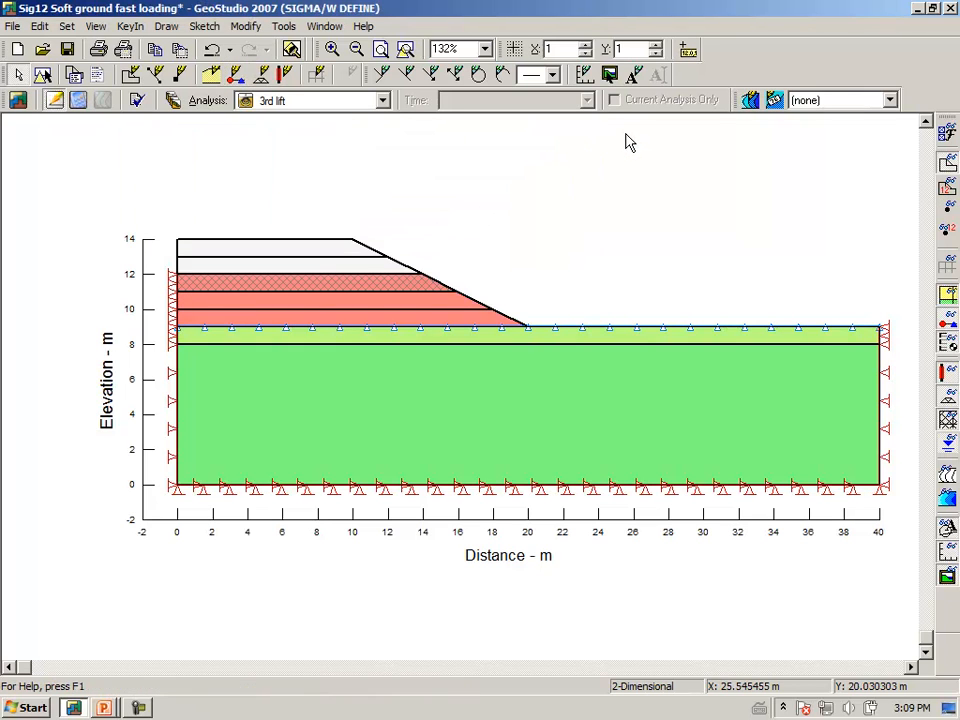
# Step: In the 4th lift analysis, assign the Sand fill material to the third and fourth embankment layers, between elevations 11 and 13 m
pyautogui.click(382, 101)
pyautogui.click(377, 208)
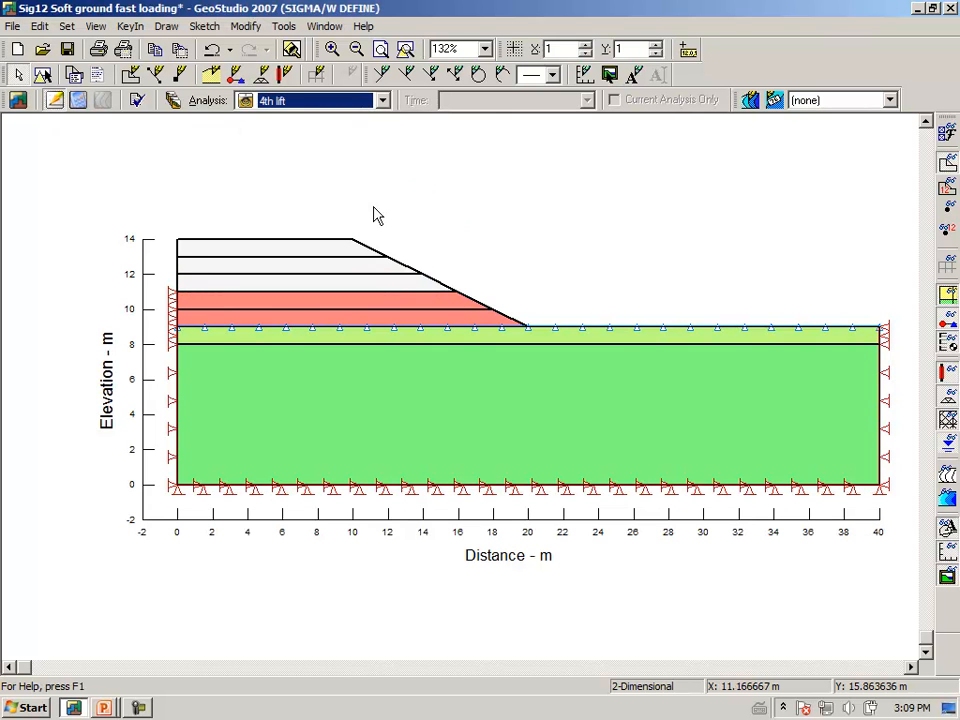
pyautogui.click(166, 27)
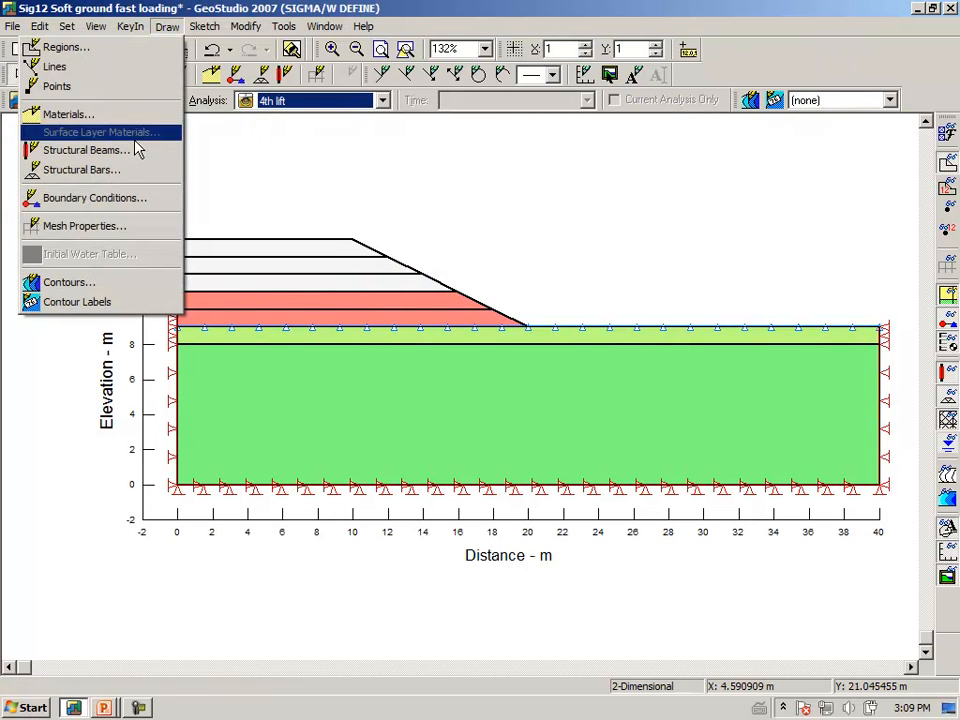
pyautogui.click(68, 114)
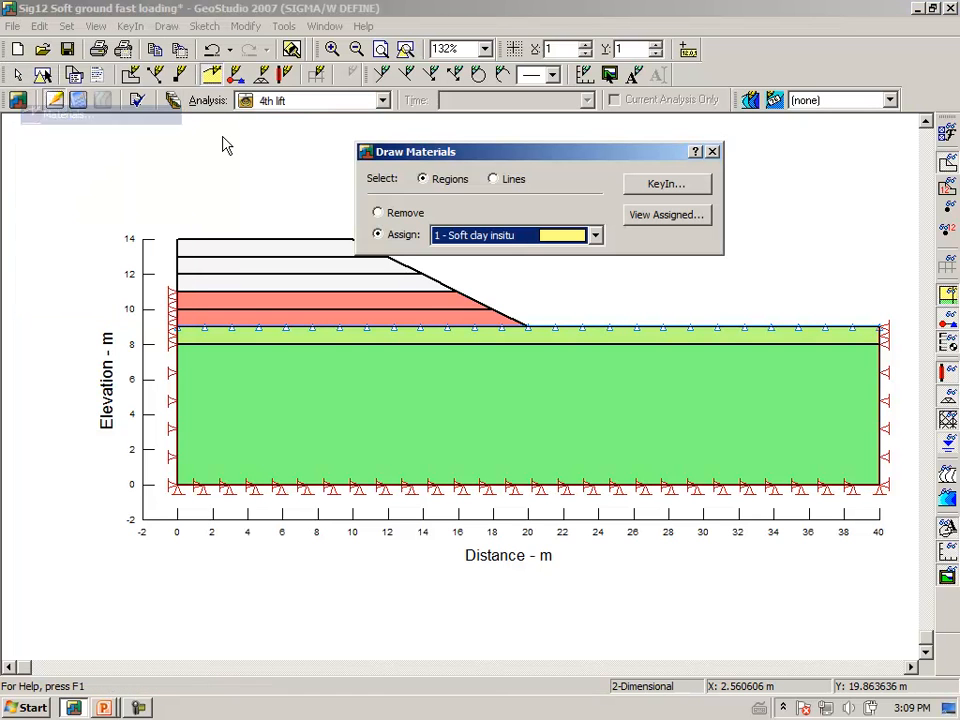
pyautogui.click(595, 238)
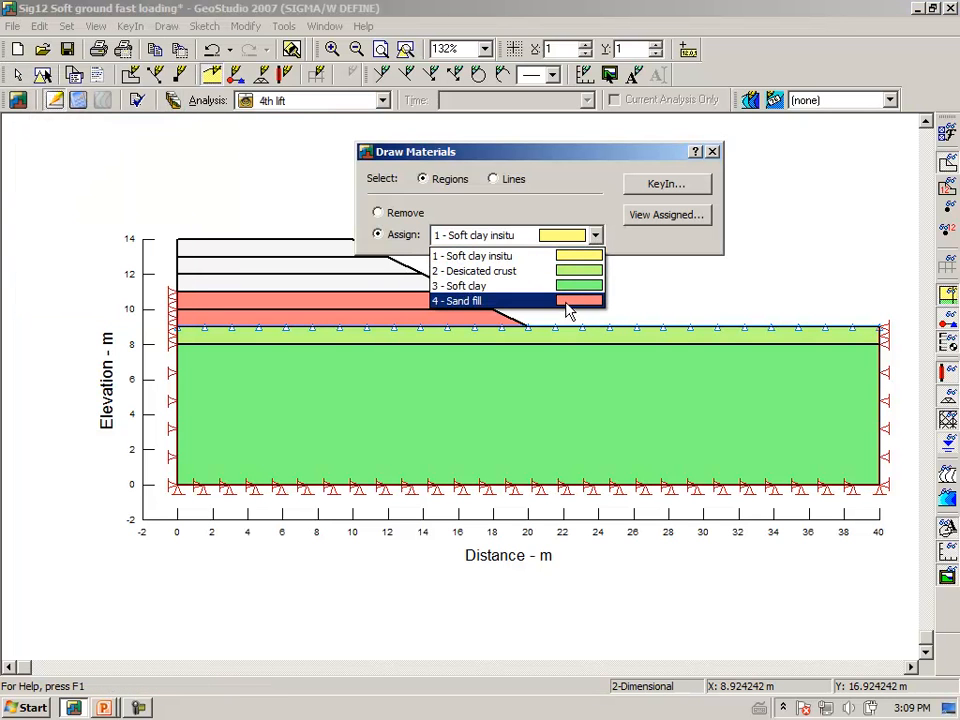
pyautogui.click(570, 301)
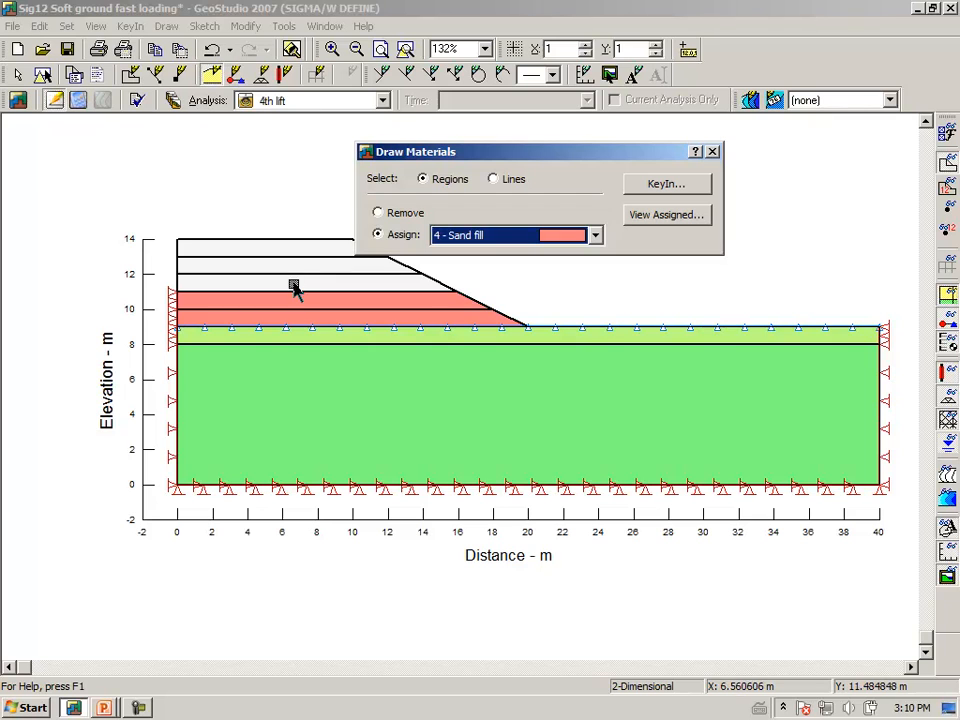
pyautogui.click(293, 287)
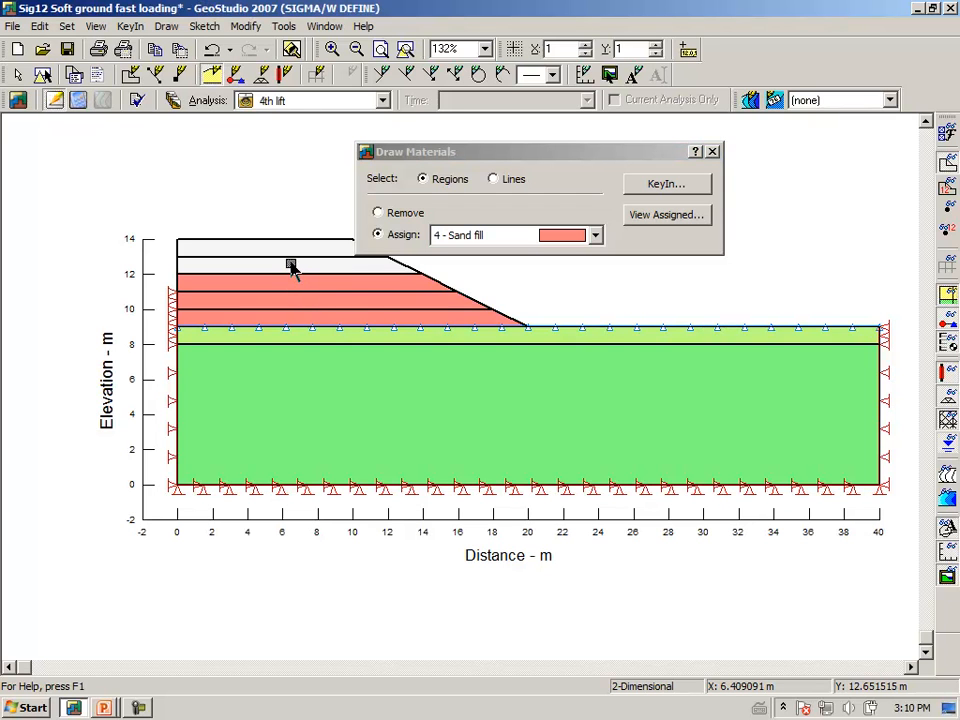
pyautogui.click(291, 266)
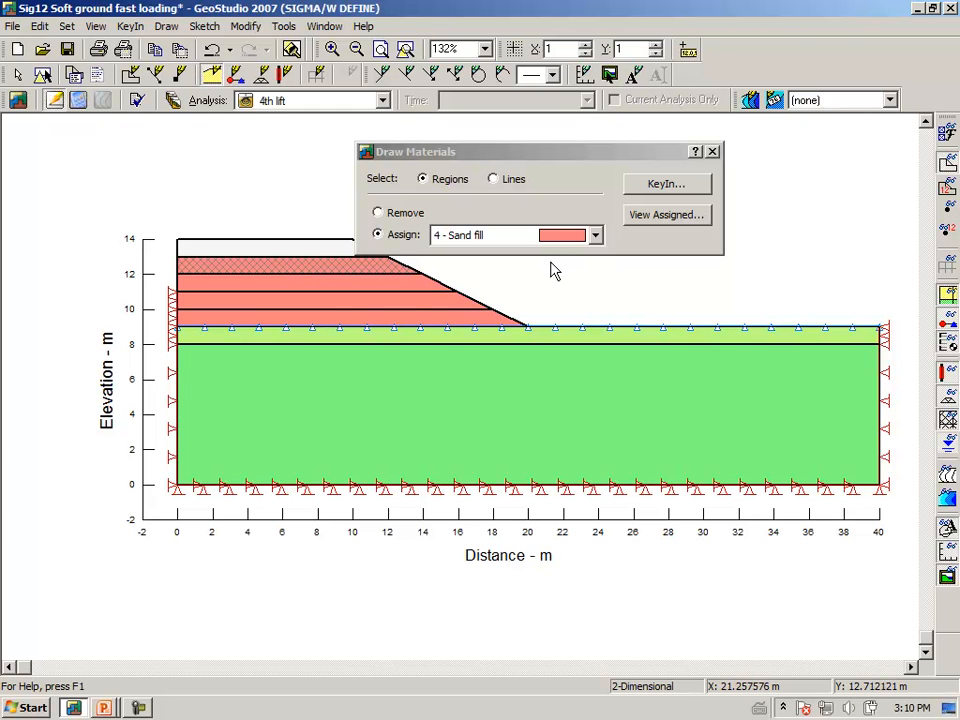
pyautogui.click(712, 152)
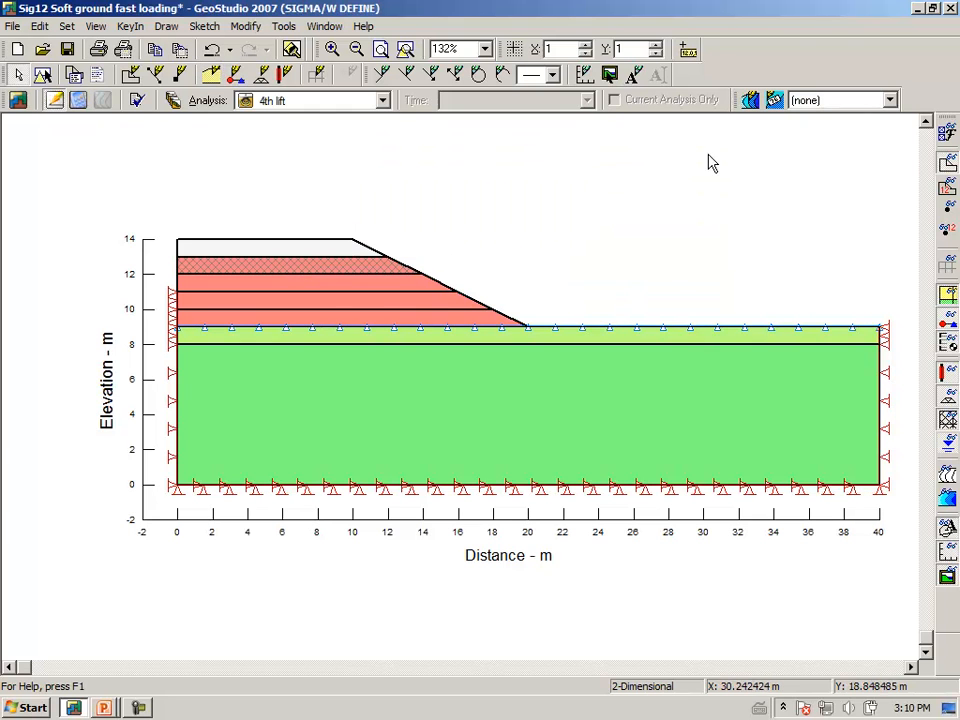
# Step: In the 4th lift analysis, assign the Fixed X boundary condition to the embankment's vertical edge at distance 0, between elevations 11 and 13 m
pyautogui.click(166, 26)
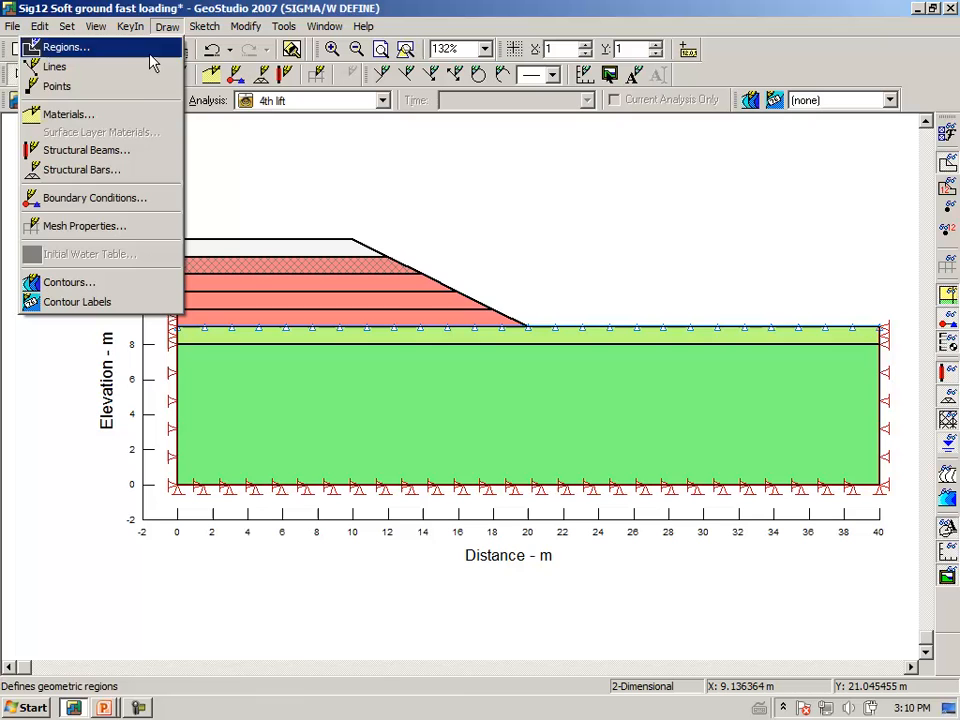
pyautogui.click(122, 199)
pyautogui.click(505, 218)
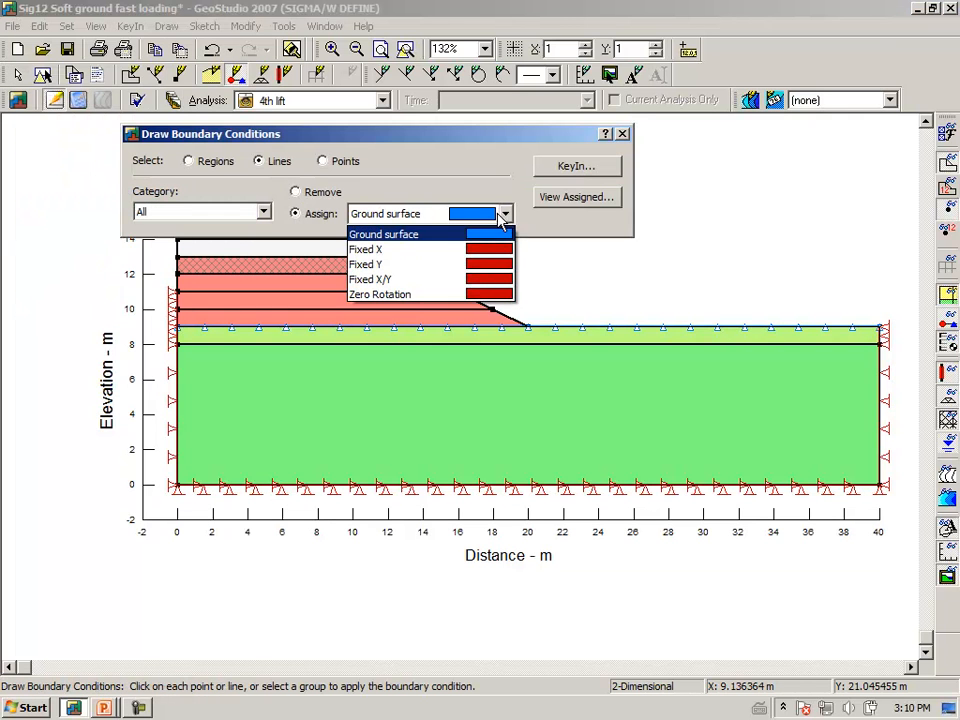
pyautogui.click(470, 250)
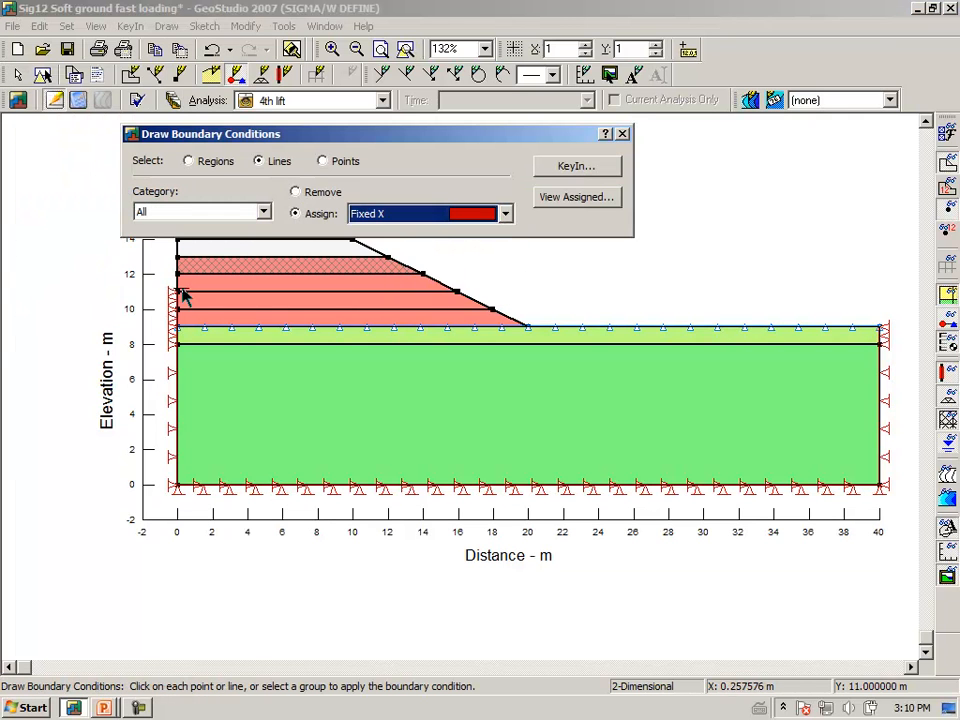
pyautogui.click(178, 282)
pyautogui.click(178, 267)
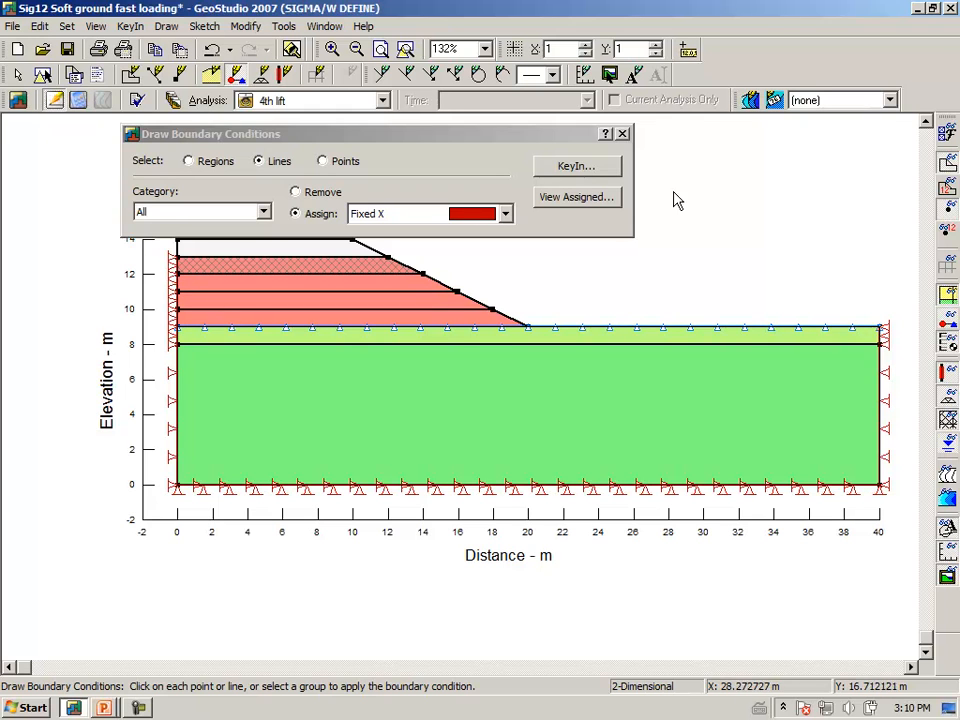
pyautogui.click(622, 133)
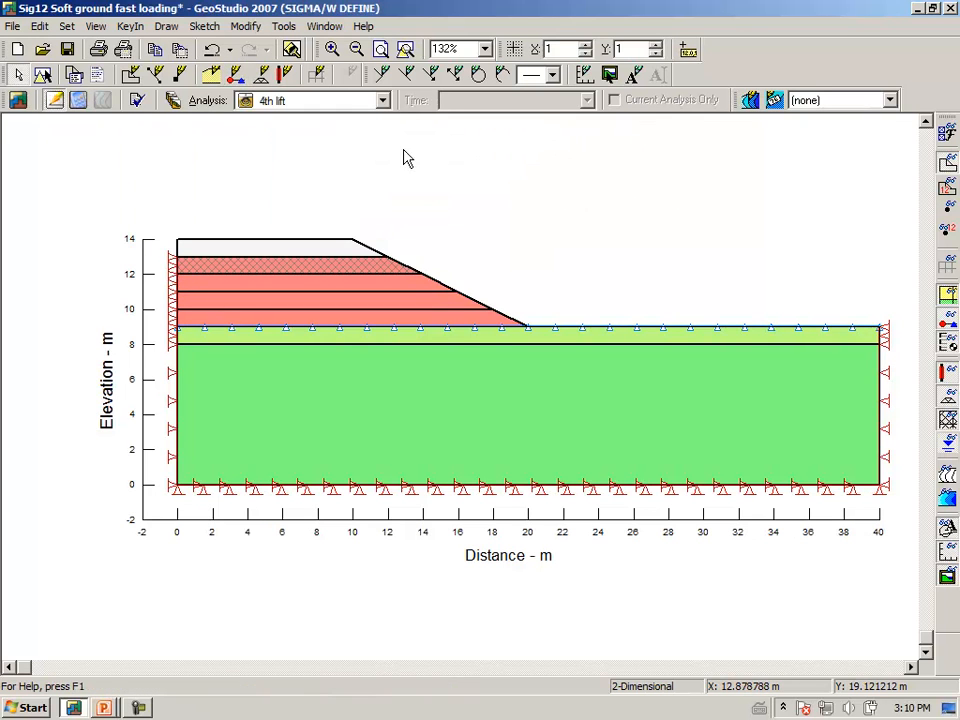
# Step: In the 5th lift analysis, assign the Sand fill material to the third, fourth and fifth embankment layers, between elevations 11 and 14 m
pyautogui.click(381, 100)
pyautogui.click(400, 222)
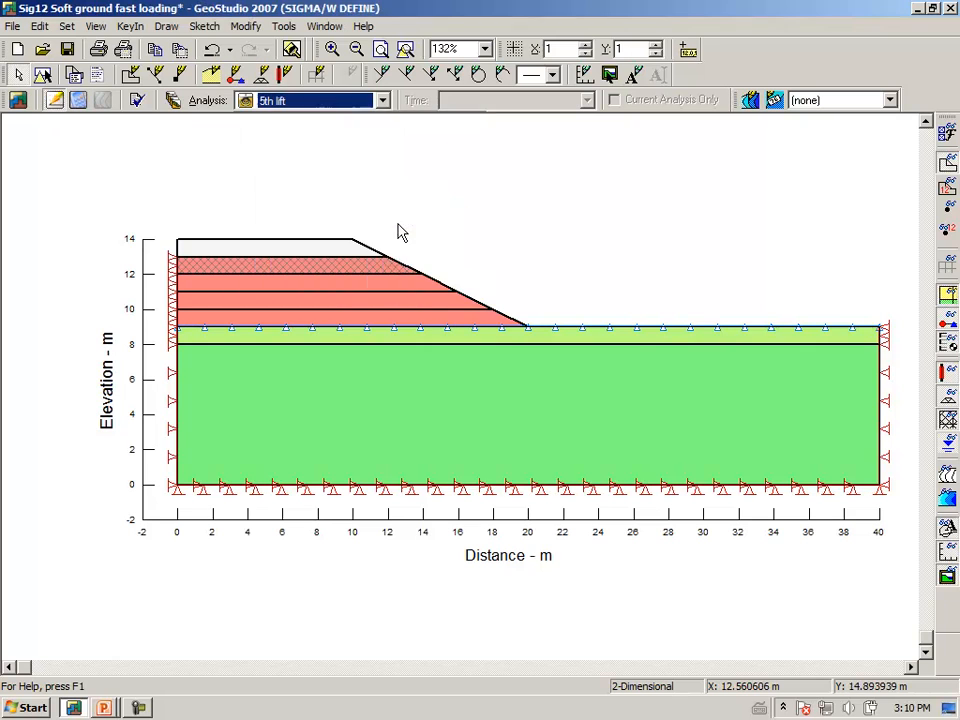
pyautogui.click(138, 28)
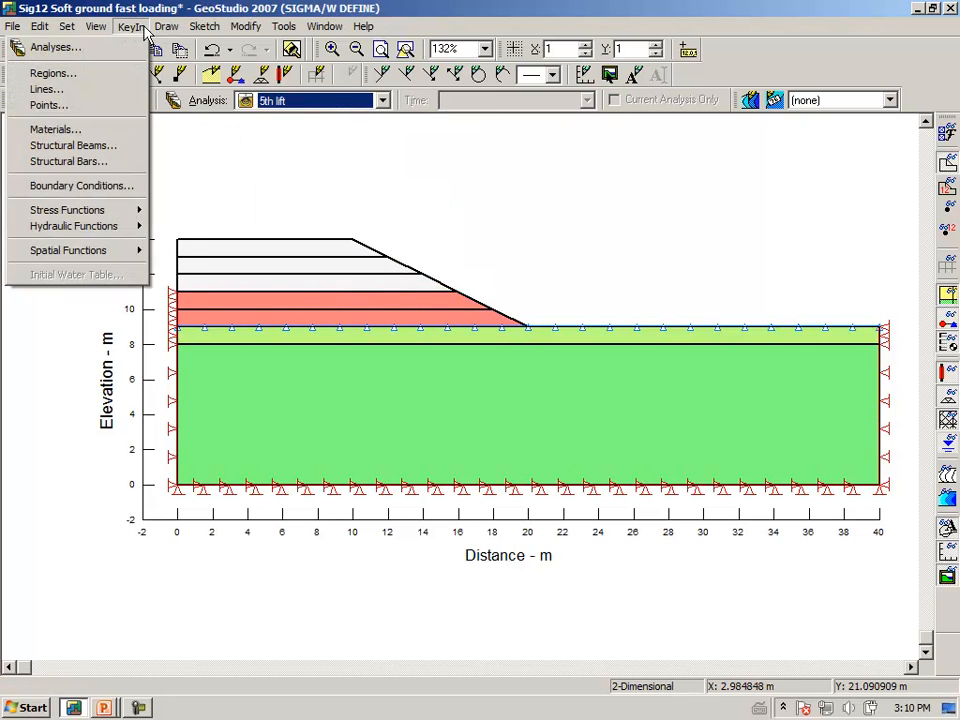
pyautogui.click(146, 116)
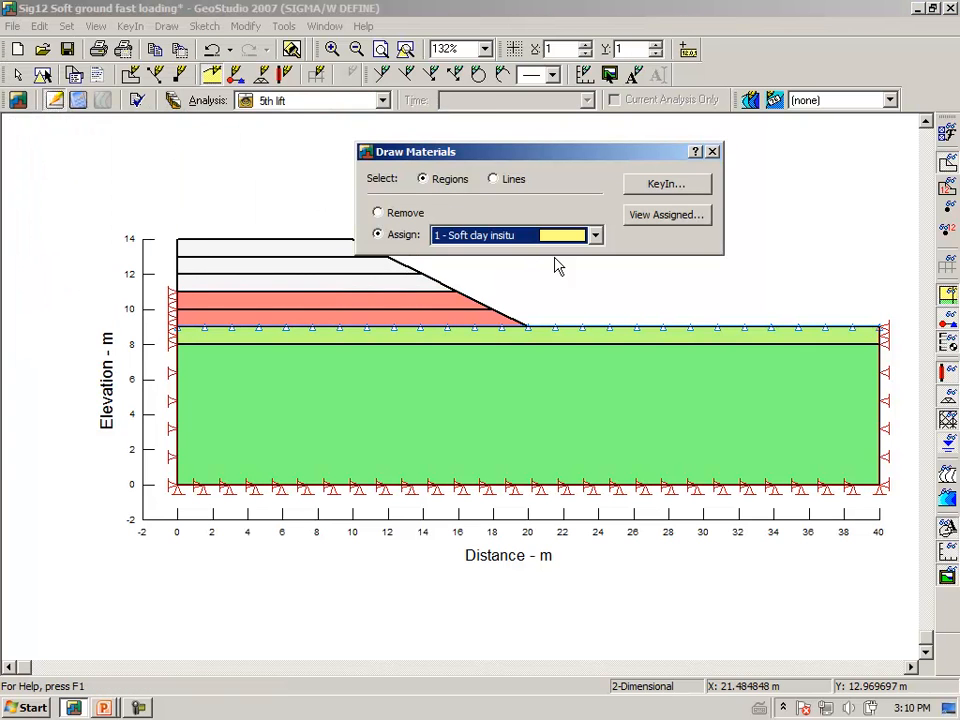
pyautogui.click(595, 236)
pyautogui.click(470, 301)
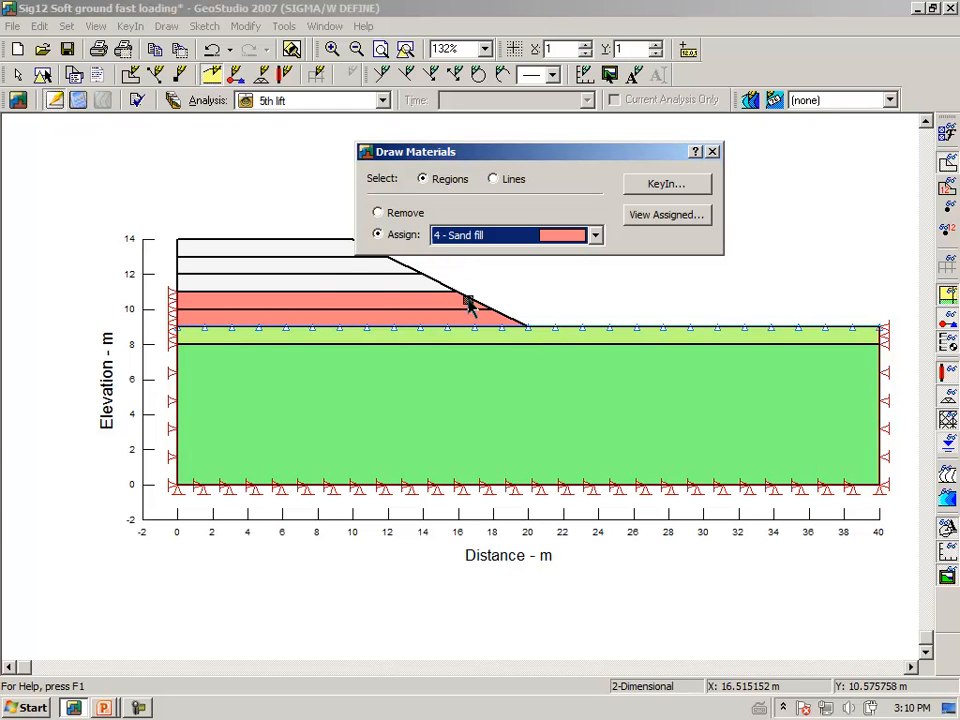
pyautogui.click(298, 281)
pyautogui.click(289, 268)
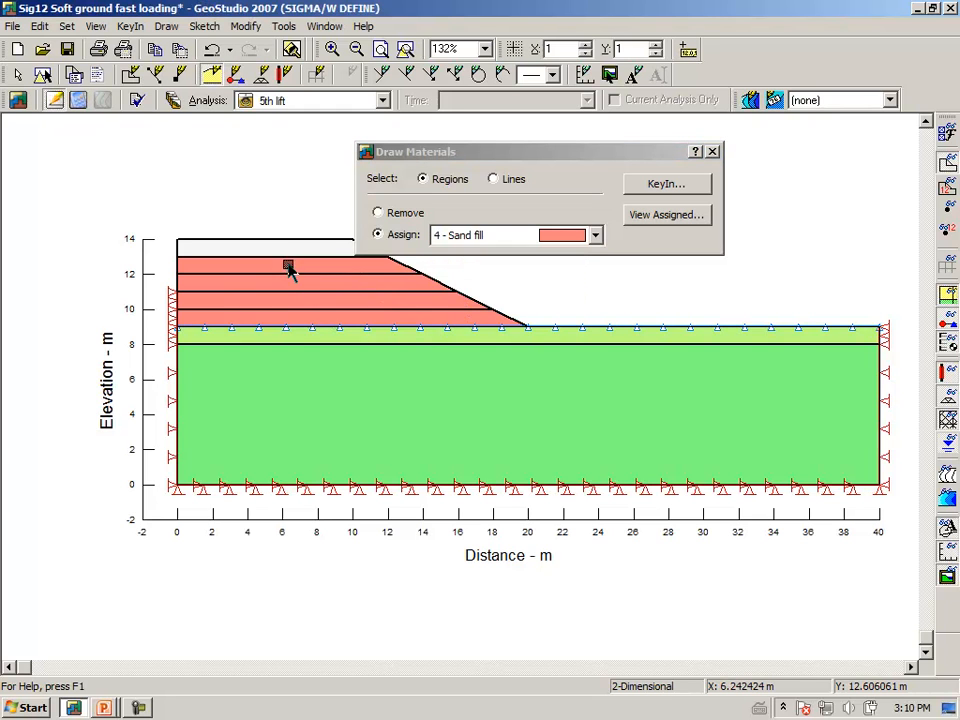
pyautogui.click(288, 251)
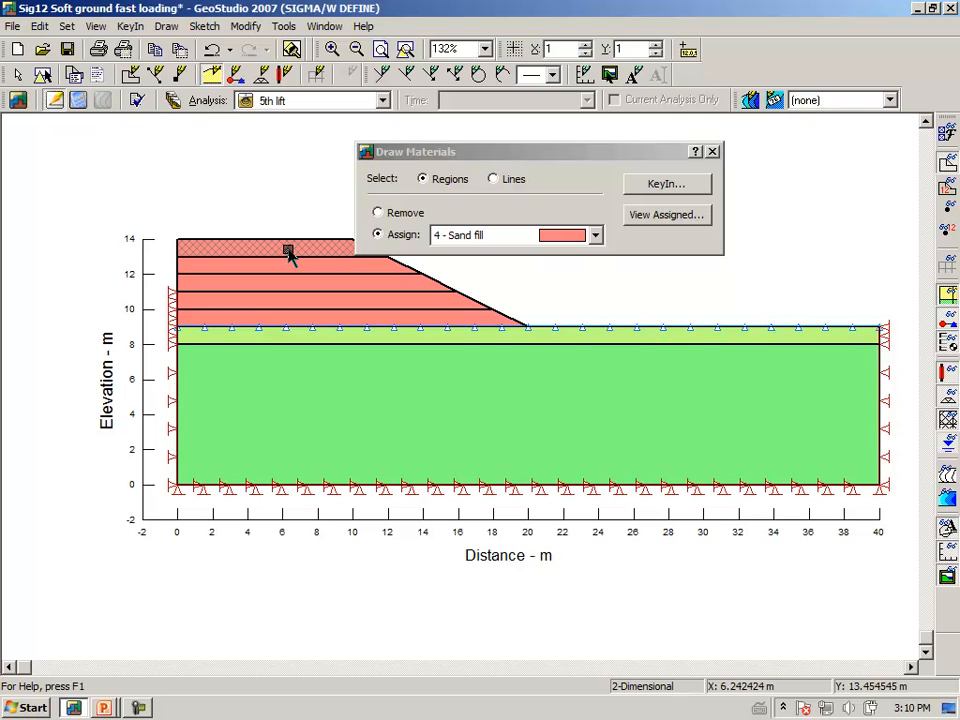
pyautogui.click(712, 151)
# Step: Assign the Fixed X boundary condition to the embankment's vertical edge at distance 0, between elevations 11 and 14 m, in the 5th lift analysis
pyautogui.click(166, 26)
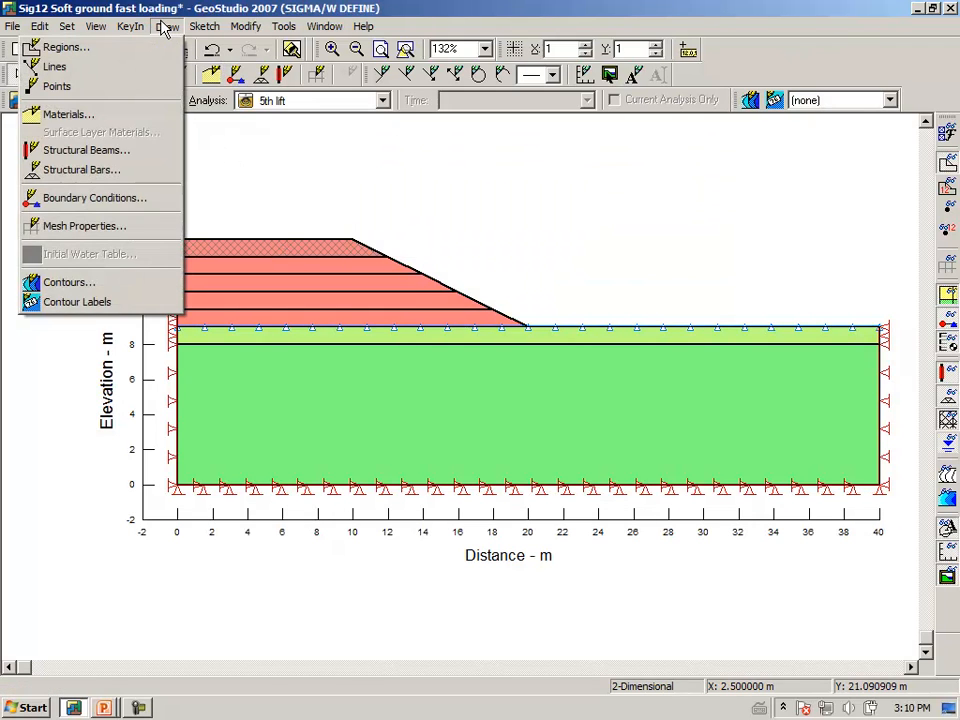
pyautogui.click(138, 198)
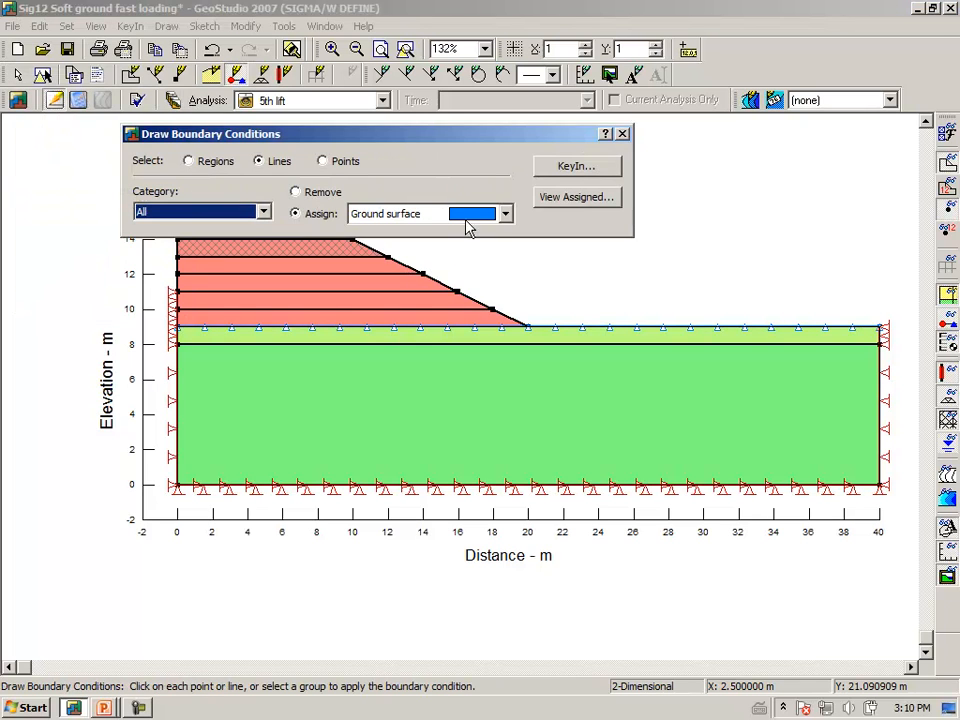
pyautogui.click(504, 214)
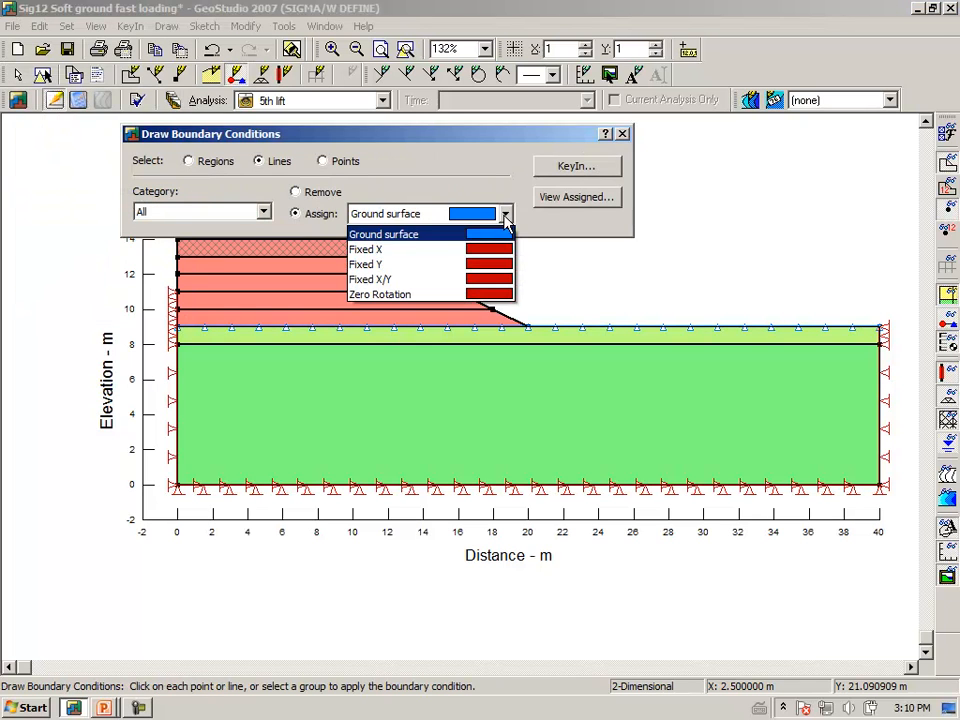
pyautogui.click(385, 249)
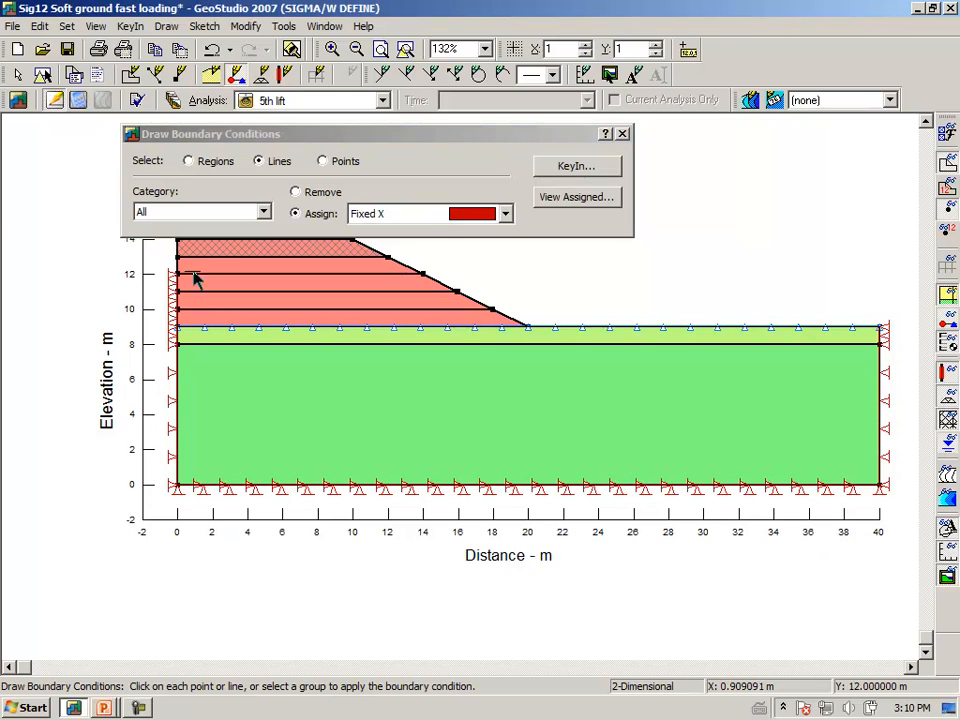
pyautogui.moveTo(328, 137); pyautogui.dragTo(714, 172)
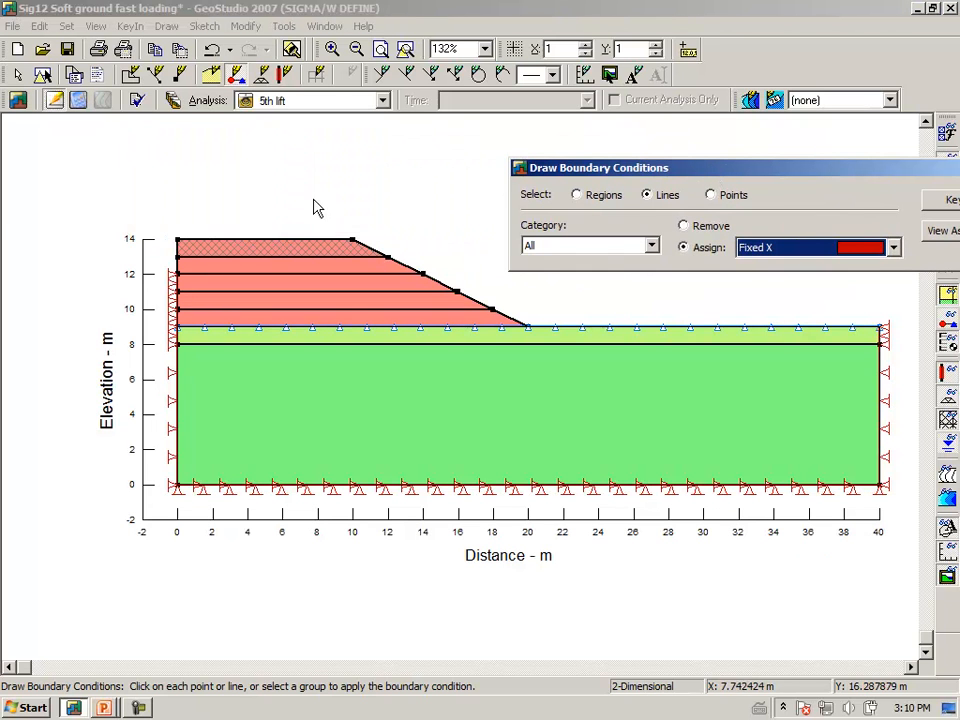
pyautogui.click(179, 272)
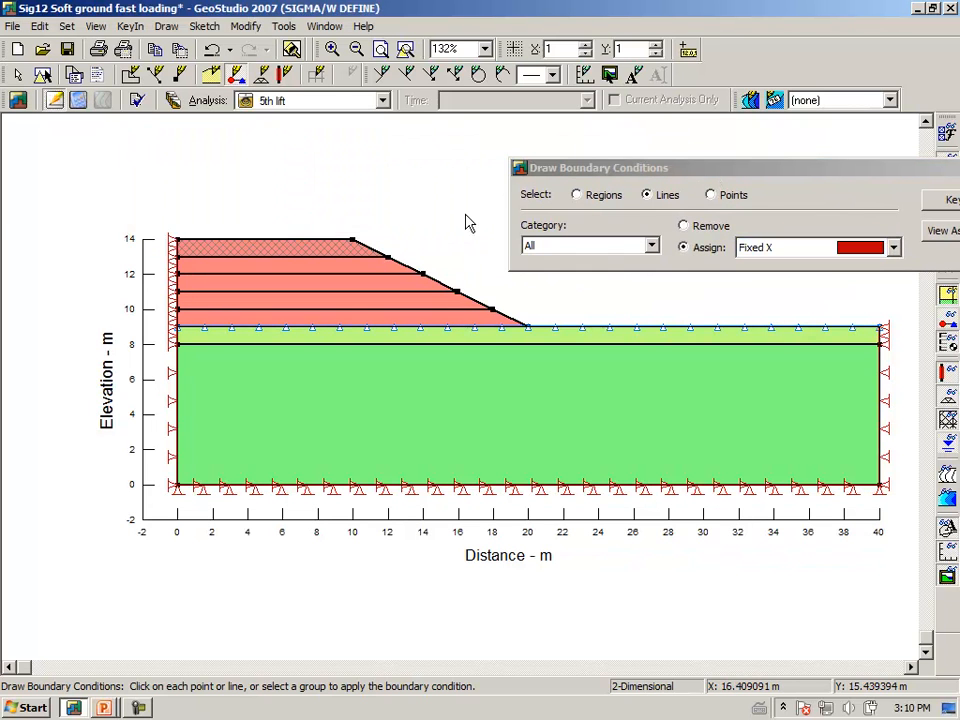
pyautogui.moveTo(868, 168); pyautogui.dragTo(608, 138)
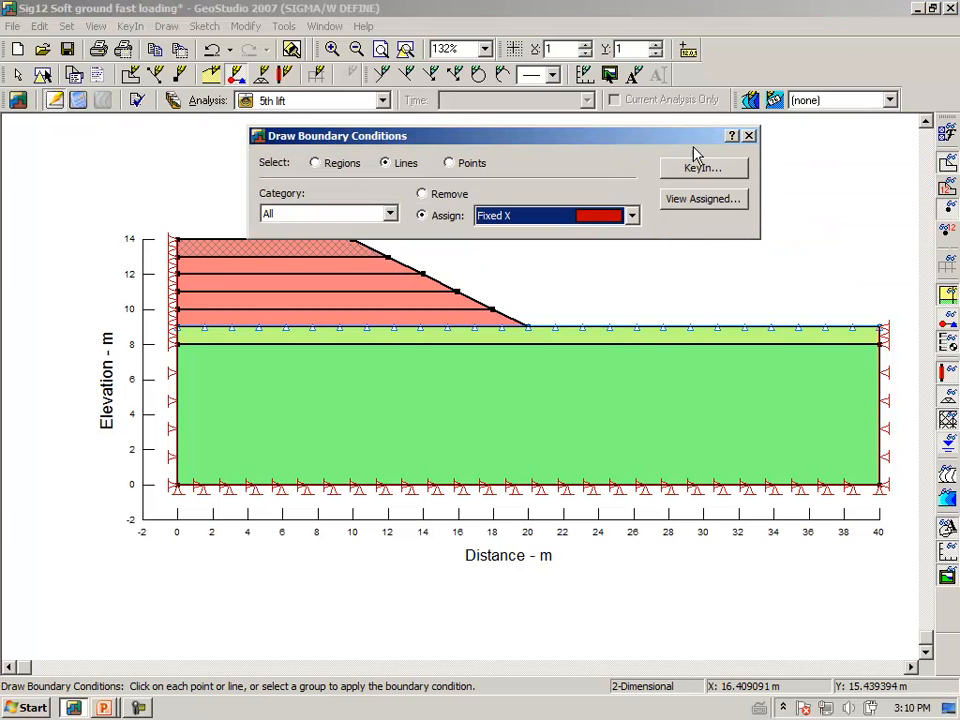
pyautogui.click(748, 136)
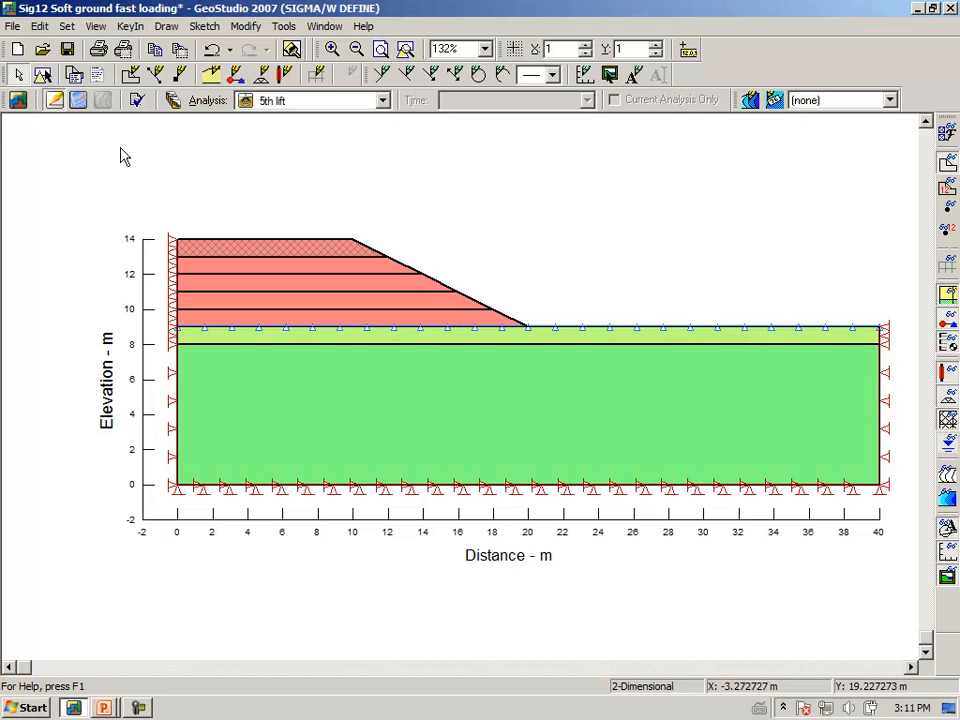
# Step: Clone the 5th lift analysis, name the copy Dissipation and set its parent to 5th lift
pyautogui.click(173, 100)
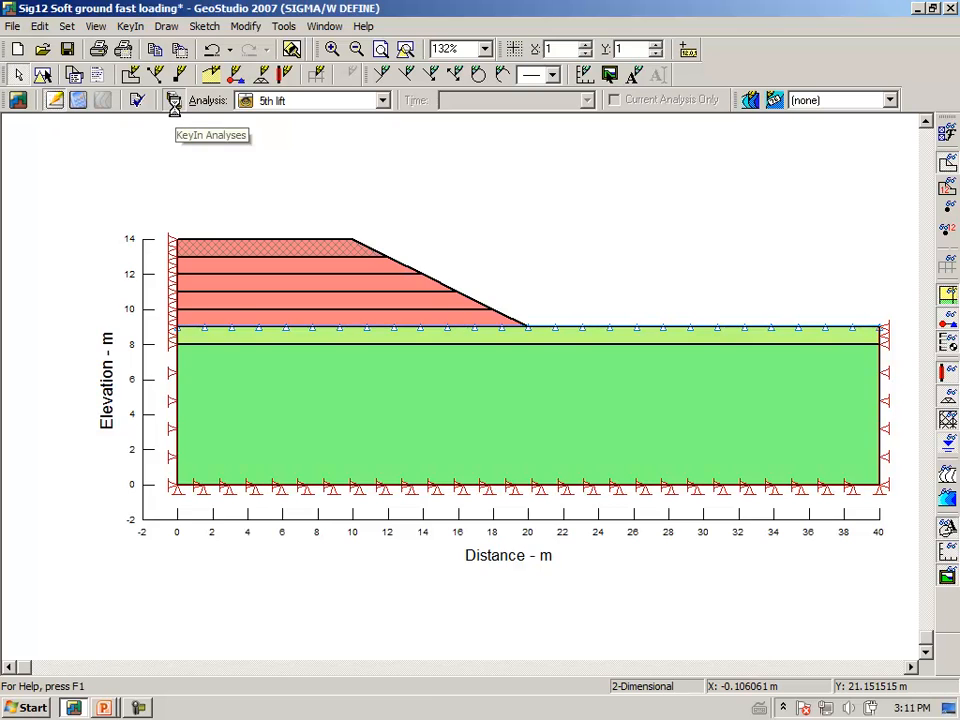
pyautogui.click(230, 180)
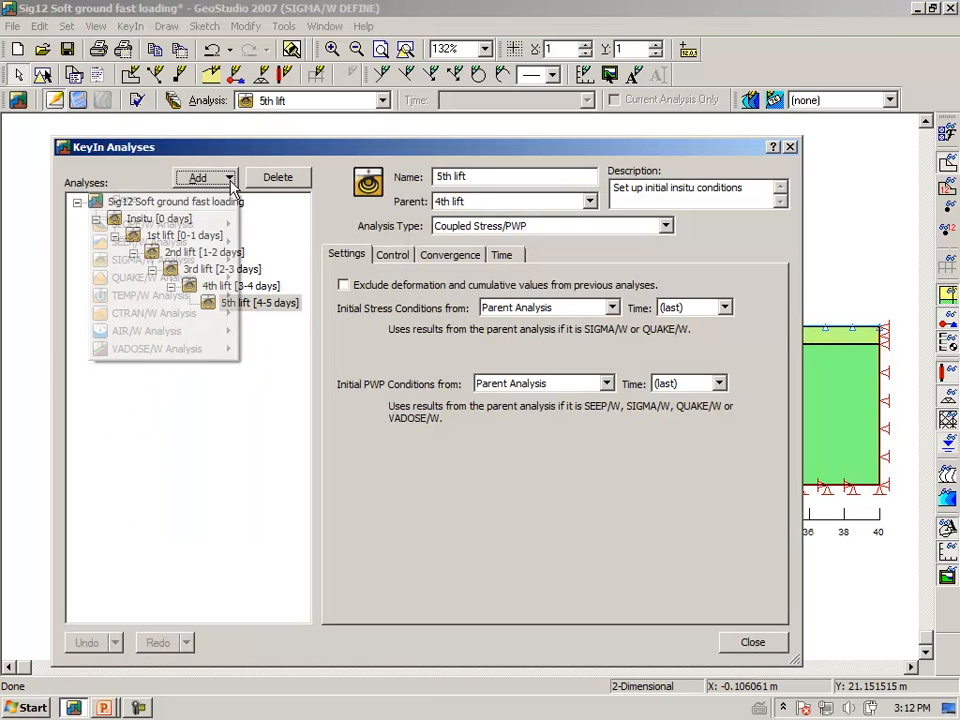
pyautogui.click(191, 209)
pyautogui.moveTo(556, 177); pyautogui.dragTo(369, 176)
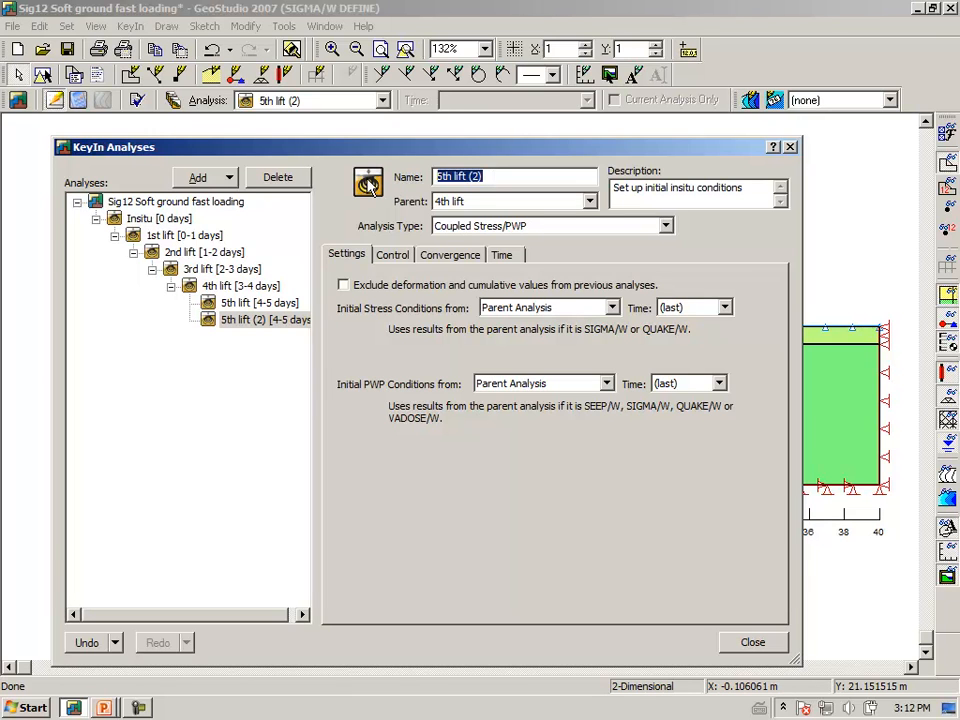
pyautogui.write('Dissipation')
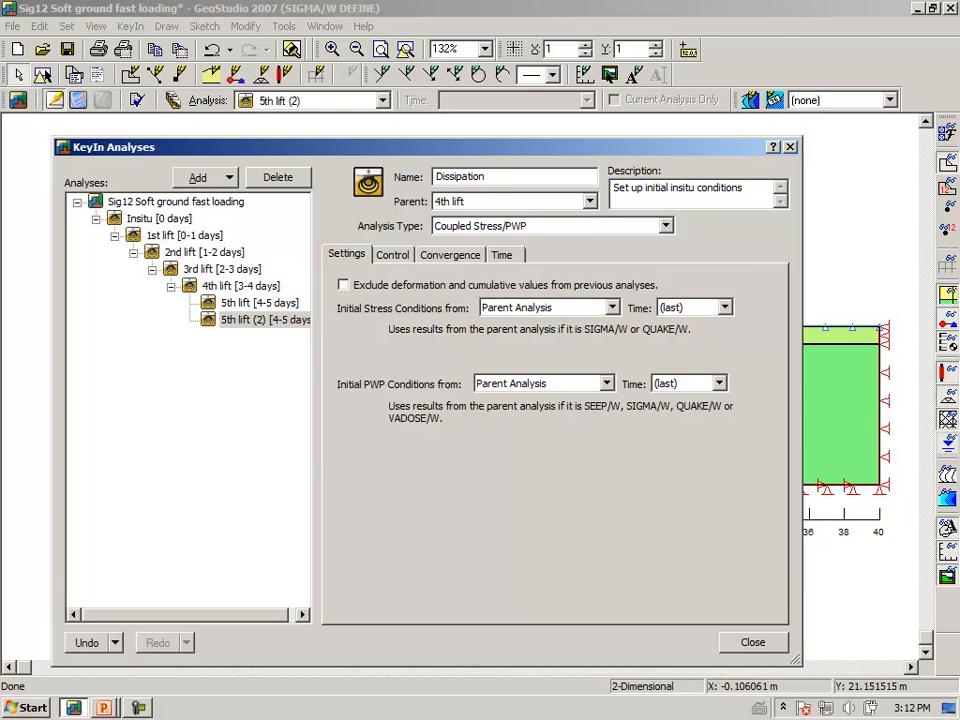
pyautogui.click(591, 203)
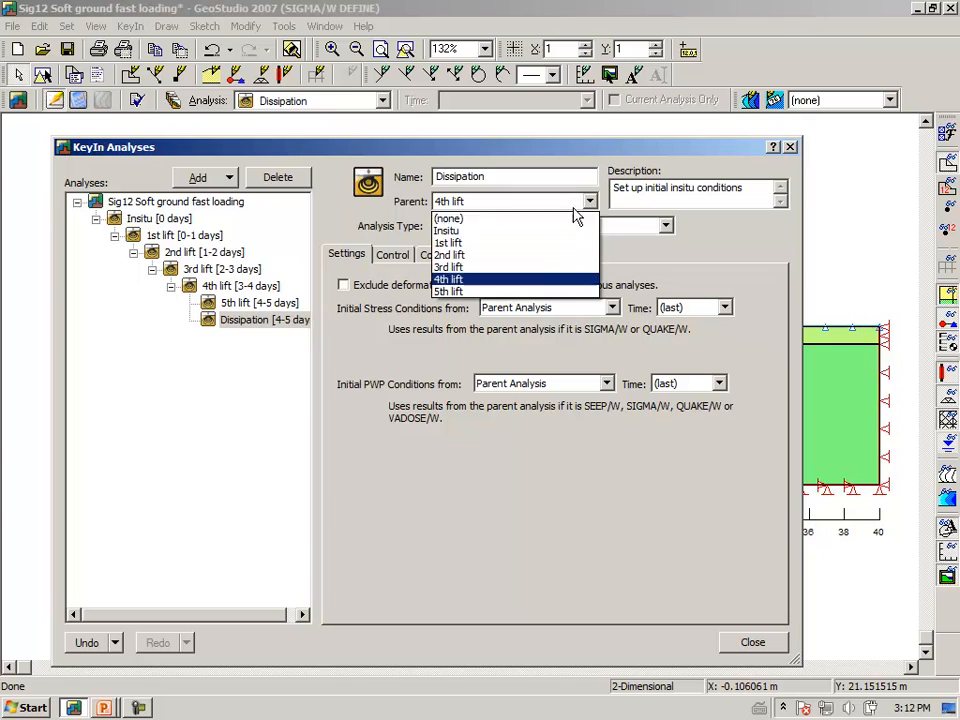
pyautogui.click(492, 292)
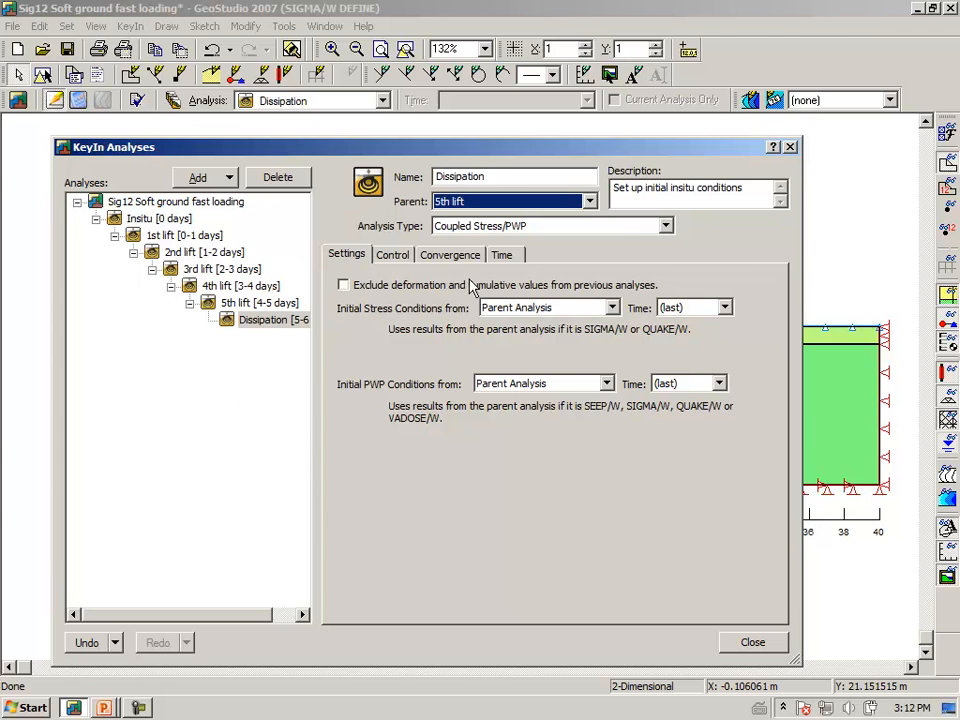
# Step: Set the Dissipation analysis to a duration of 30 days with 10 time steps
pyautogui.click(505, 256)
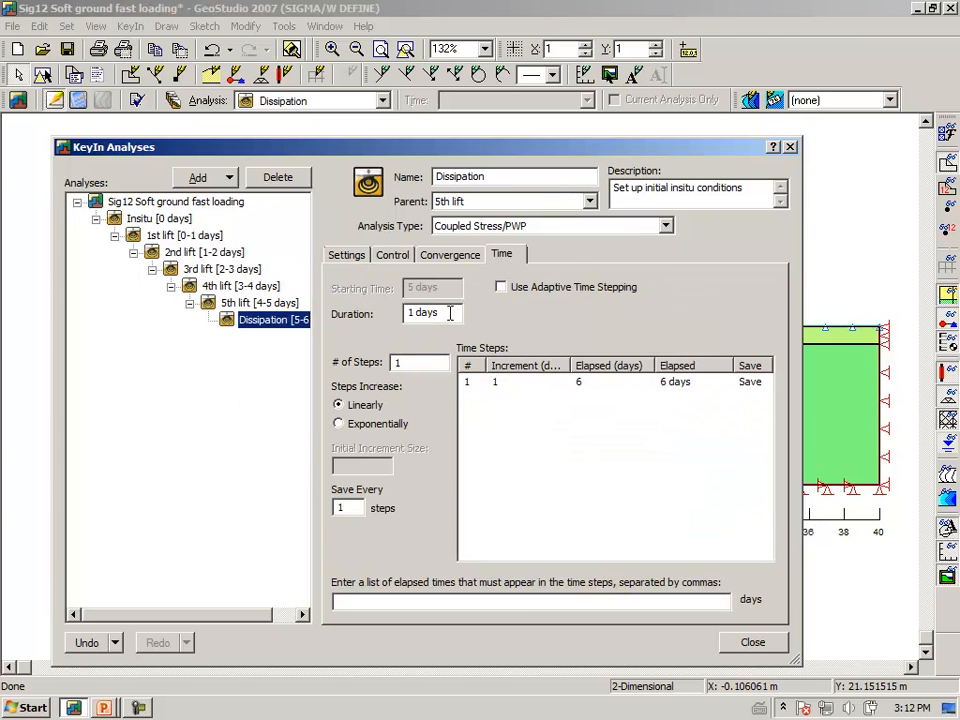
pyautogui.moveTo(463, 313); pyautogui.dragTo(305, 352)
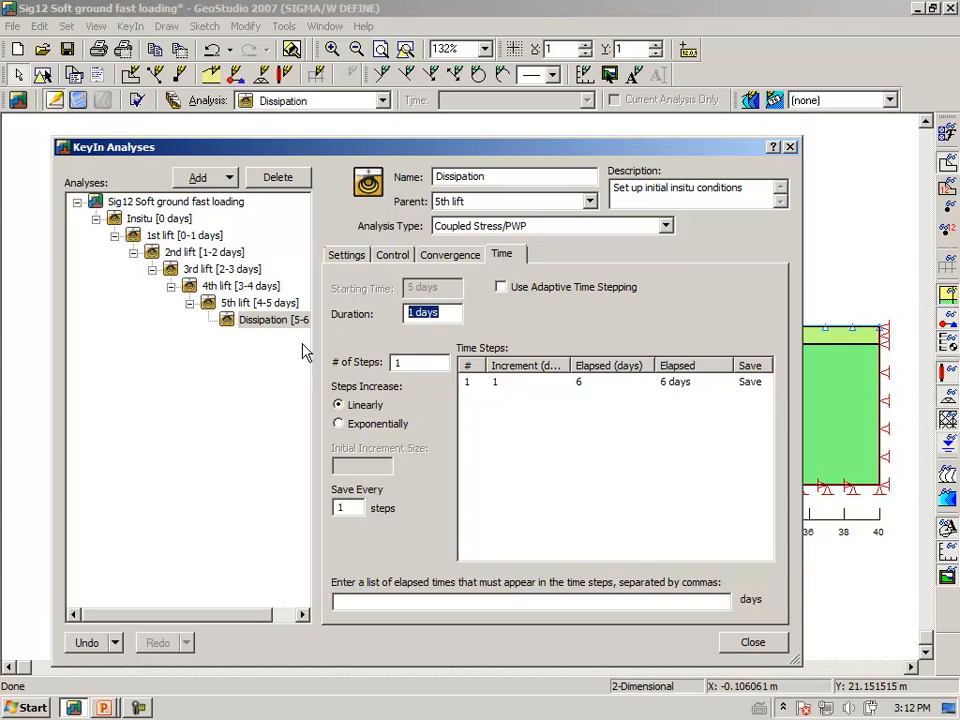
pyautogui.write('30')
pyautogui.press('Tab')
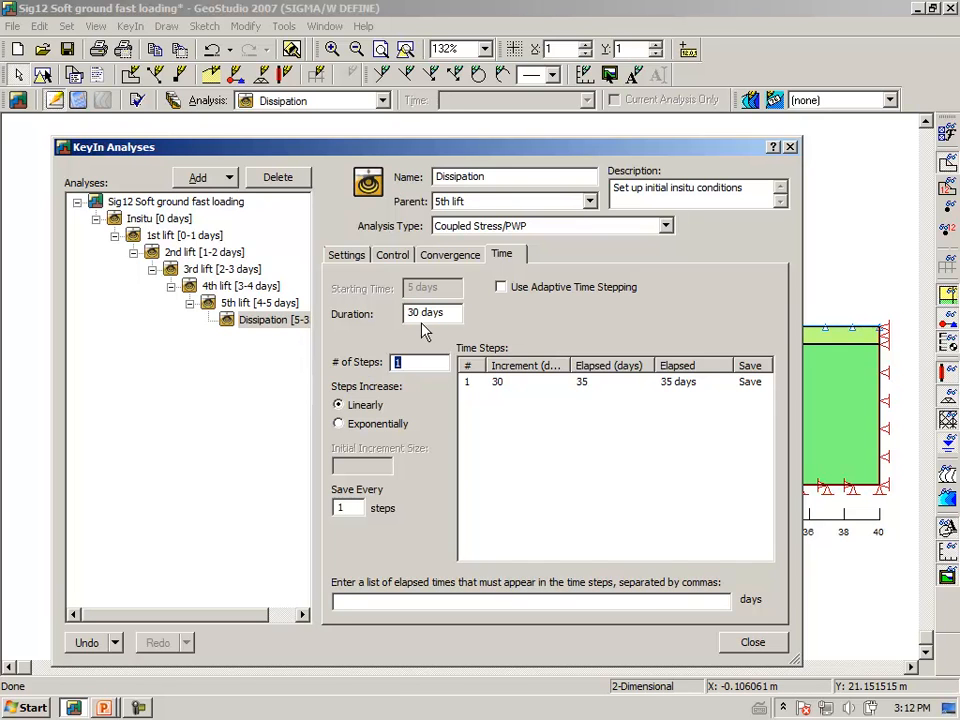
pyautogui.write('10')
pyautogui.press('Tab')
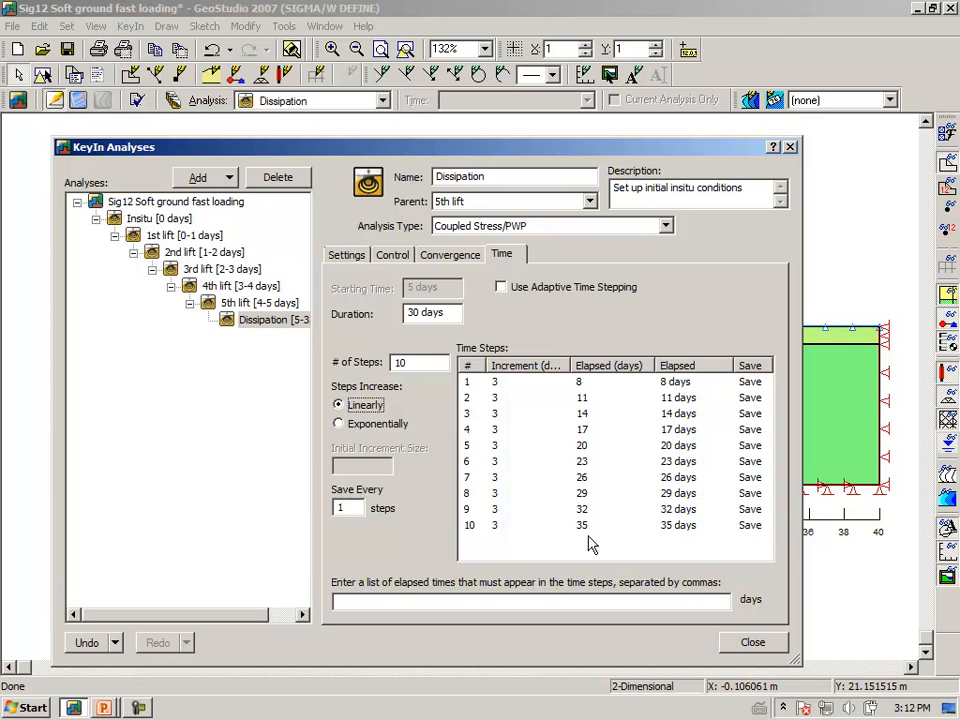
pyautogui.click(736, 649)
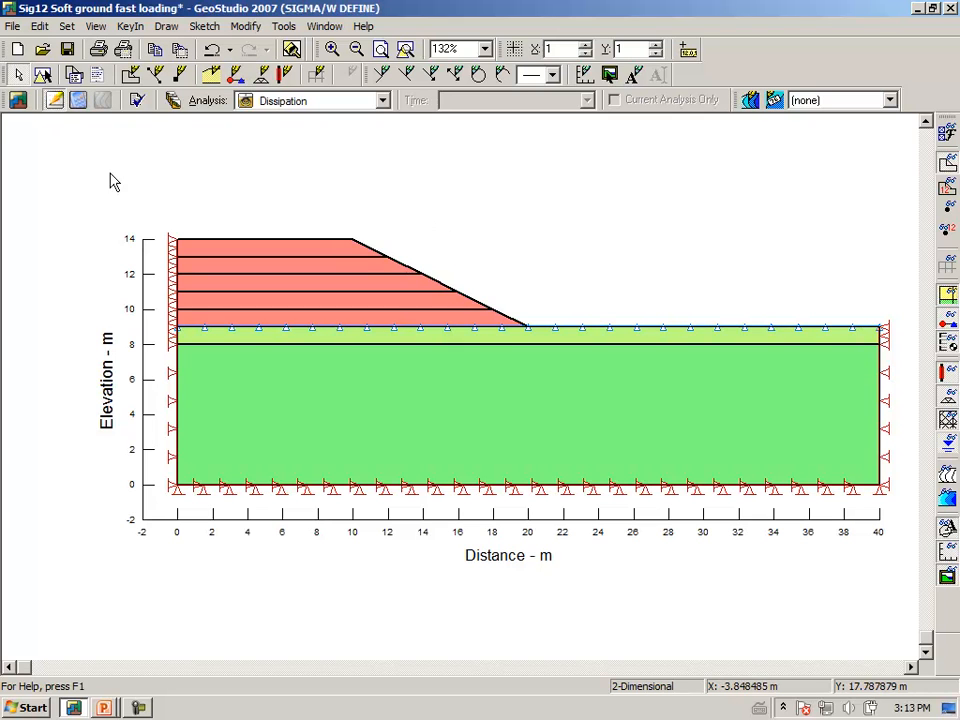
# Step: Save the model and solve all analyses from Insitu through the five lifts to Dissipation
pyautogui.click(69, 52)
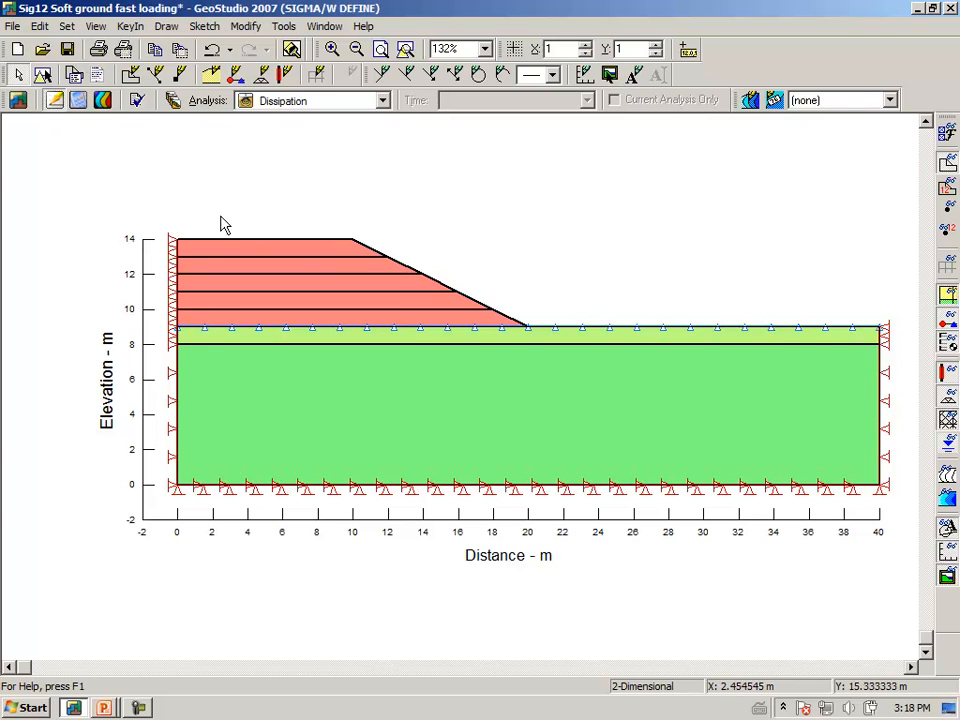
pyautogui.click(79, 104)
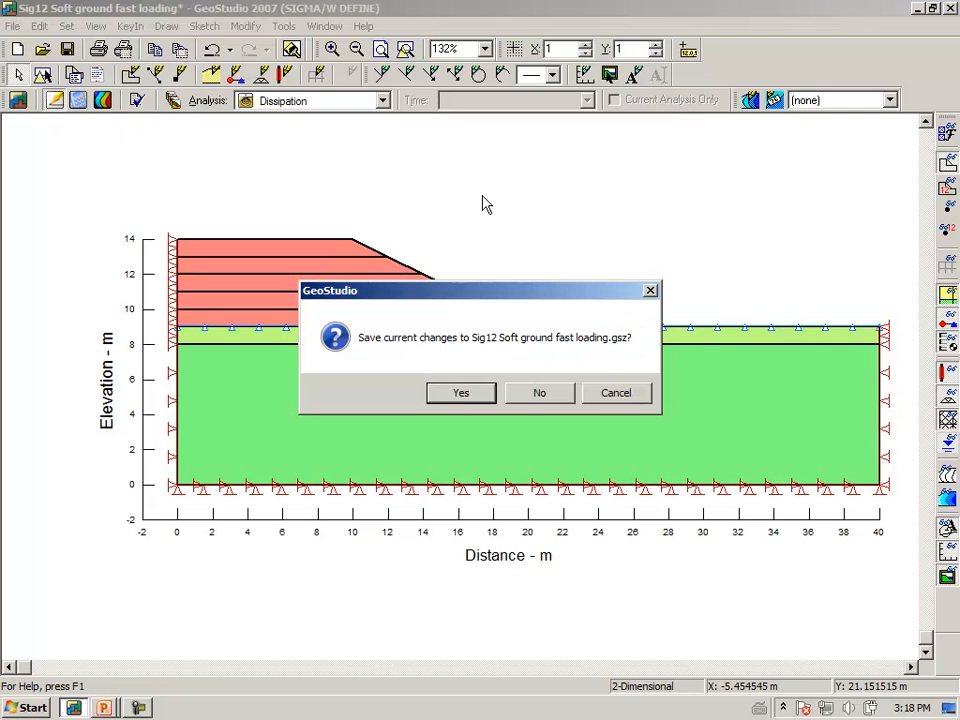
pyautogui.click(460, 396)
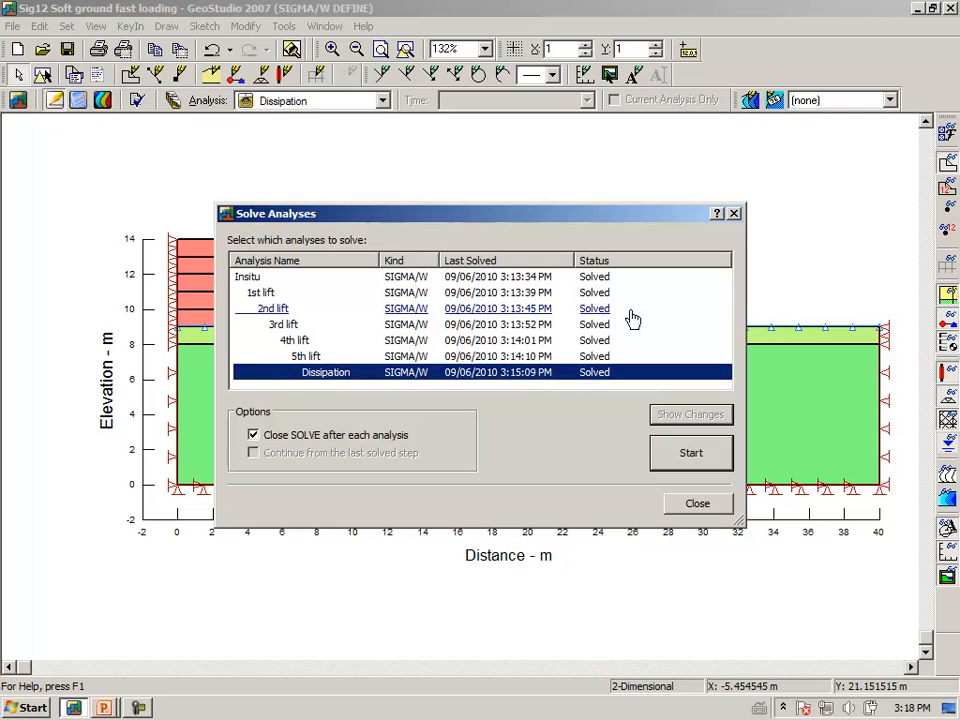
pyautogui.rightClick(620, 312)
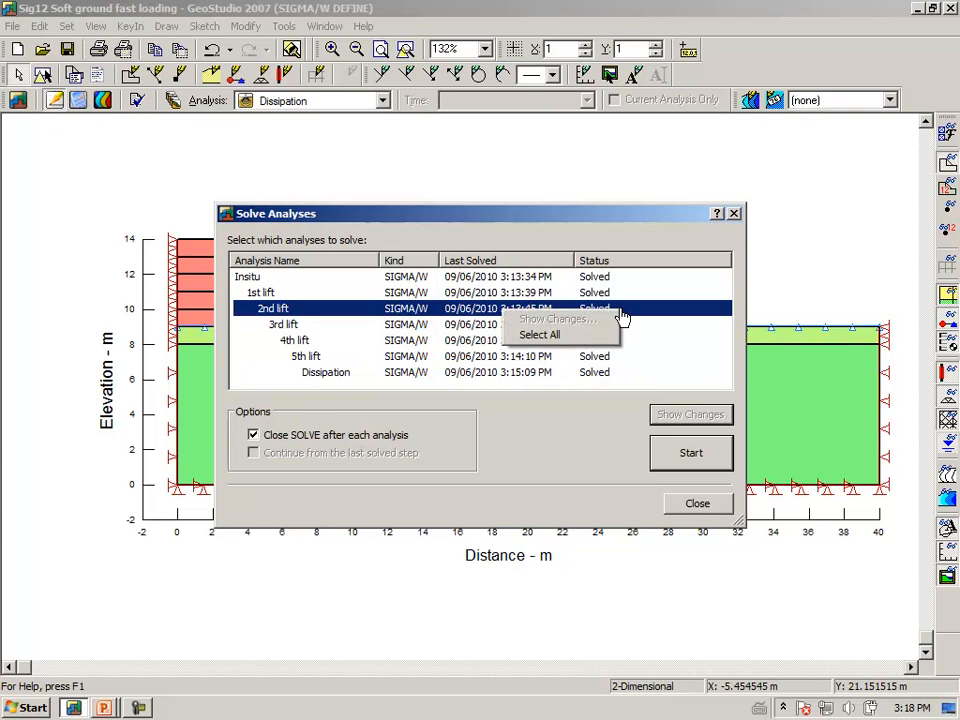
pyautogui.click(575, 338)
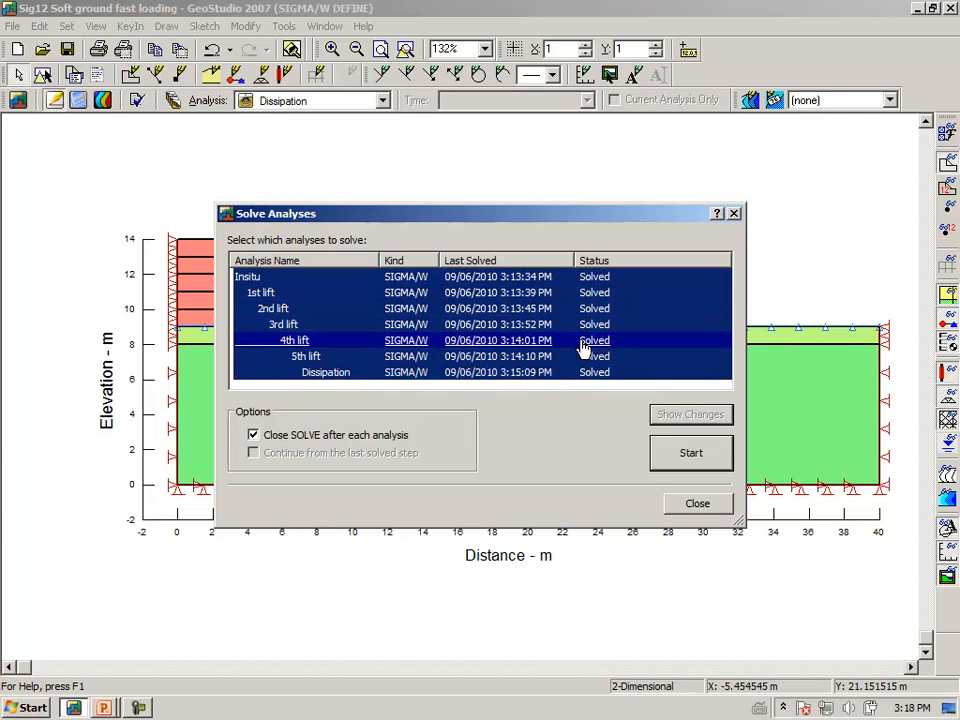
pyautogui.click(688, 455)
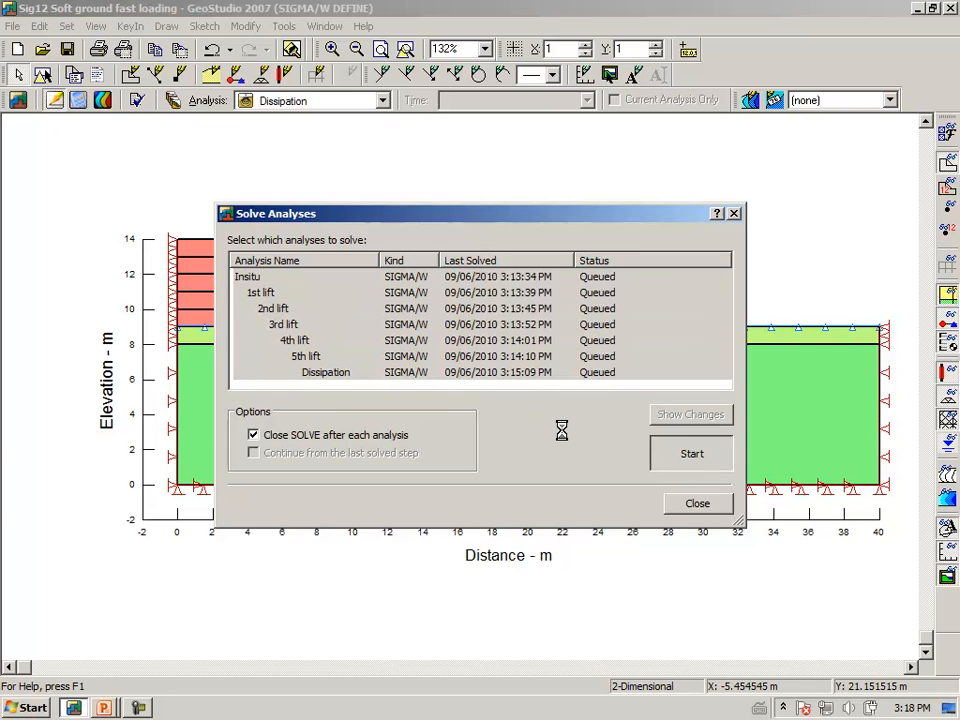
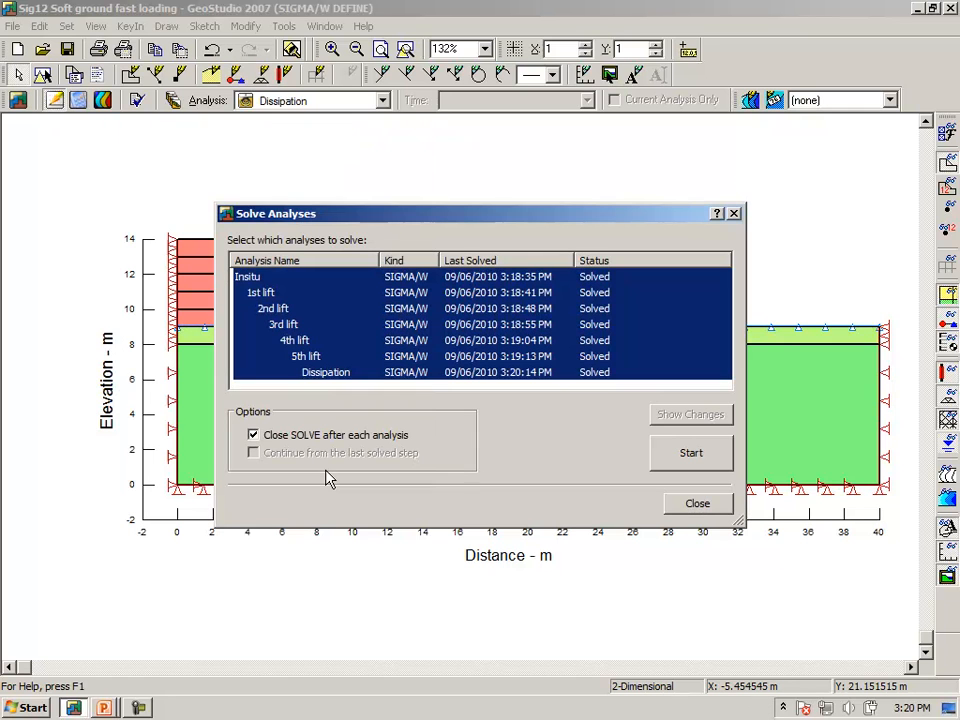
pyautogui.click(681, 506)
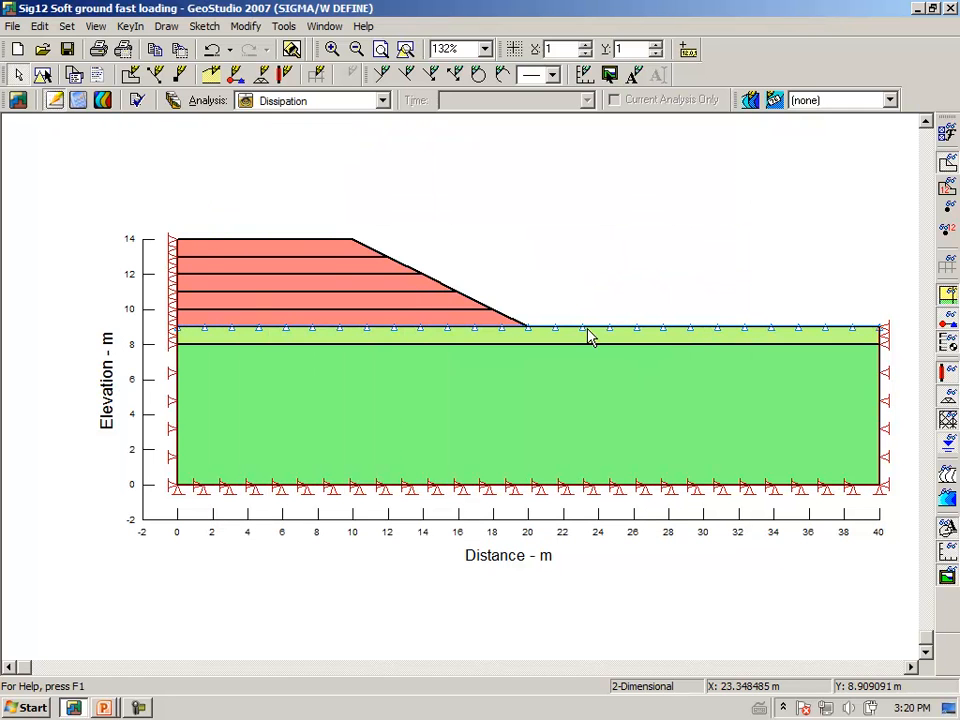
# Step: Switch to the Dissipation contour results, fit the model to the view and display the PWP beneath center graph
pyautogui.click(103, 100)
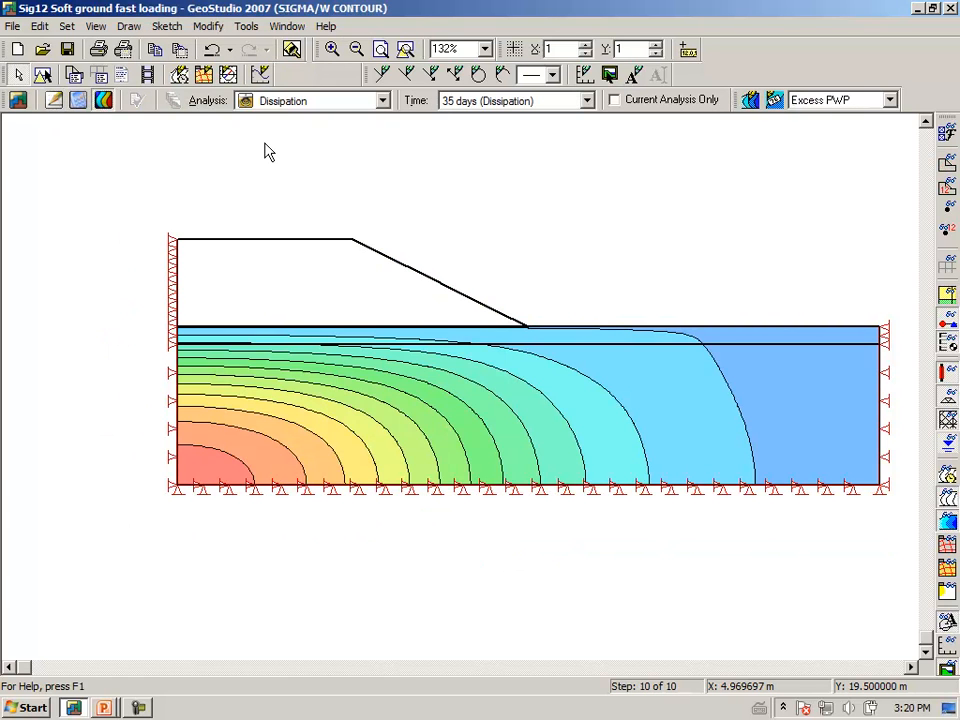
pyautogui.click(406, 50)
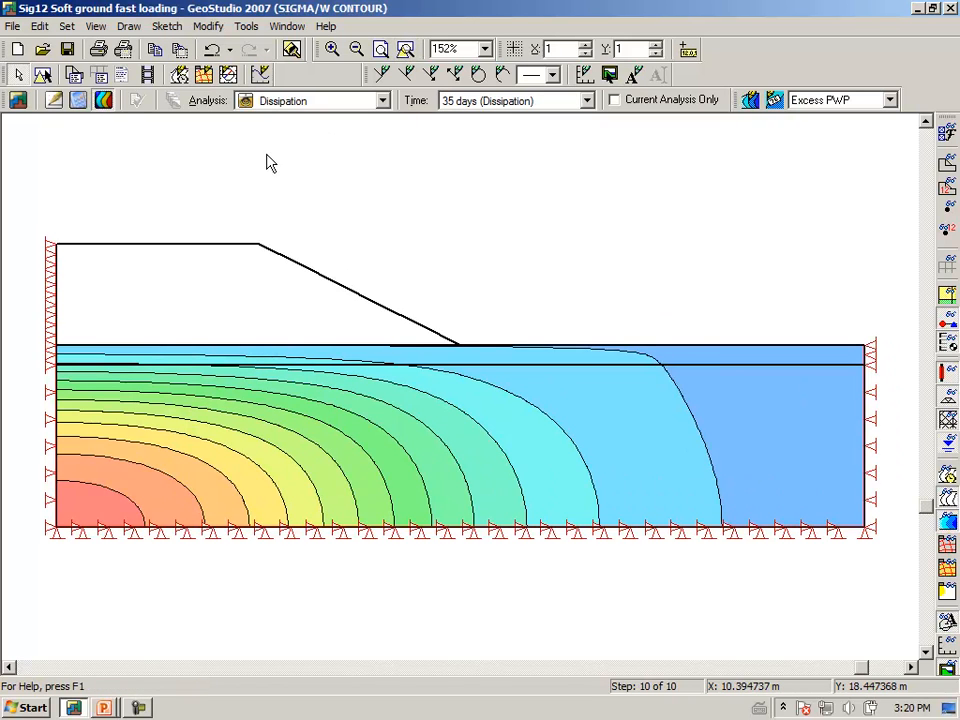
pyautogui.click(129, 27)
pyautogui.click(86, 162)
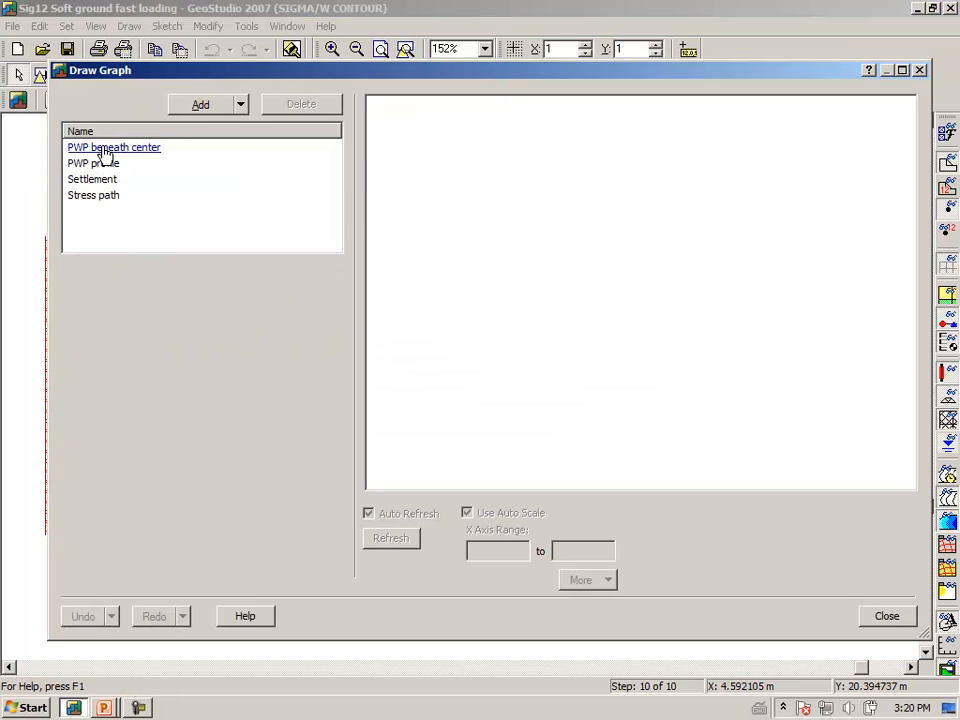
pyautogui.click(102, 148)
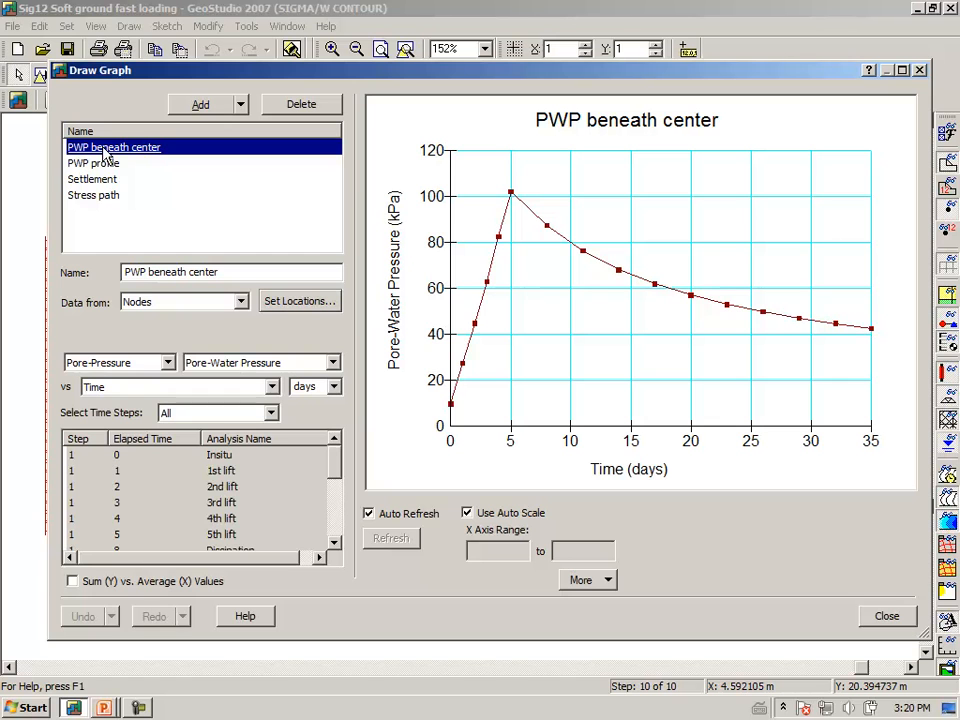
# Step: Check the node location used by the PWP beneath center graph and examine its pore-water pressure curve over time
pyautogui.click(291, 311)
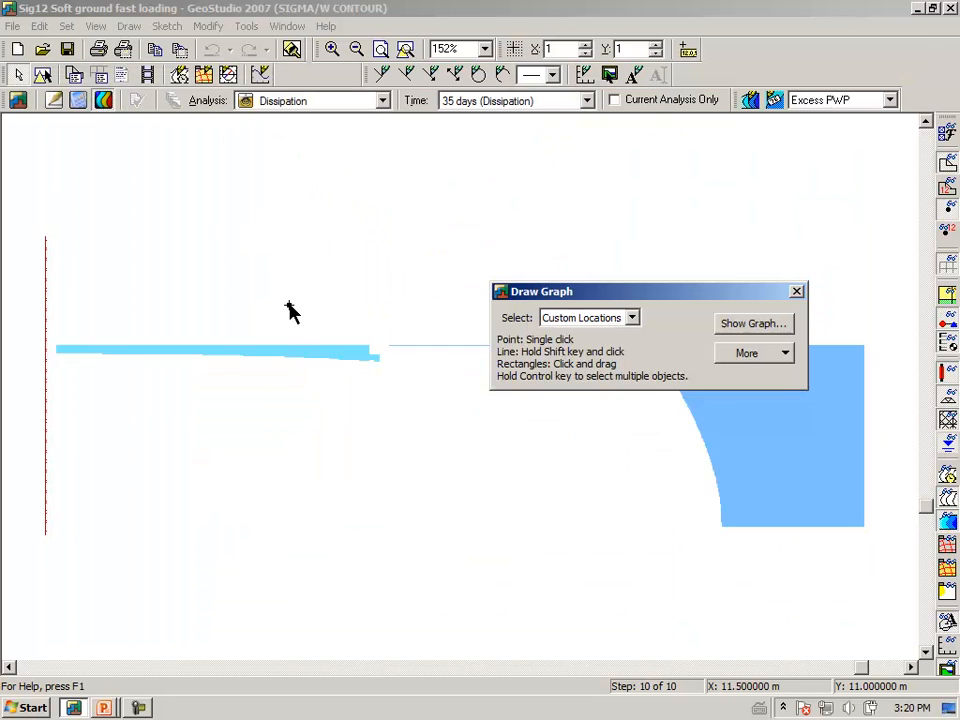
pyautogui.click(185, 397)
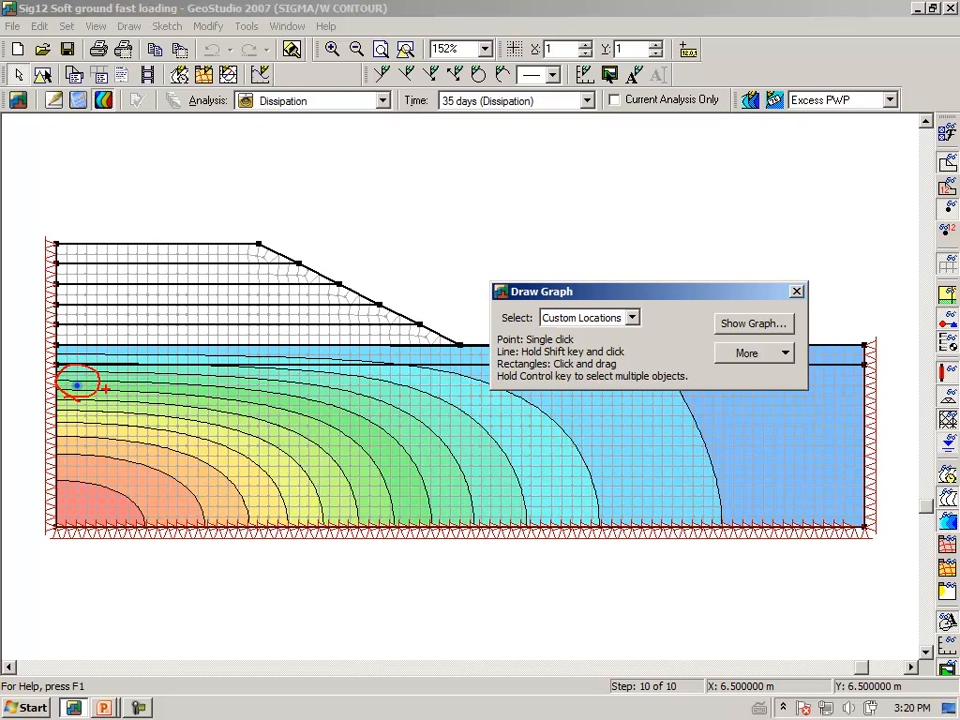
pyautogui.press('Escape')
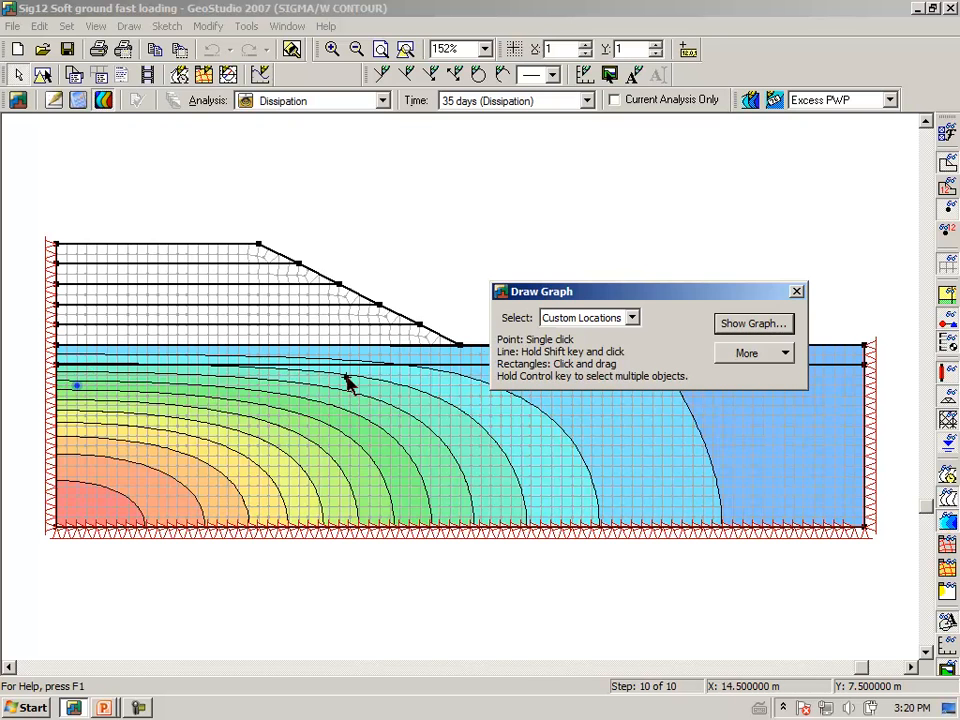
pyautogui.click(765, 326)
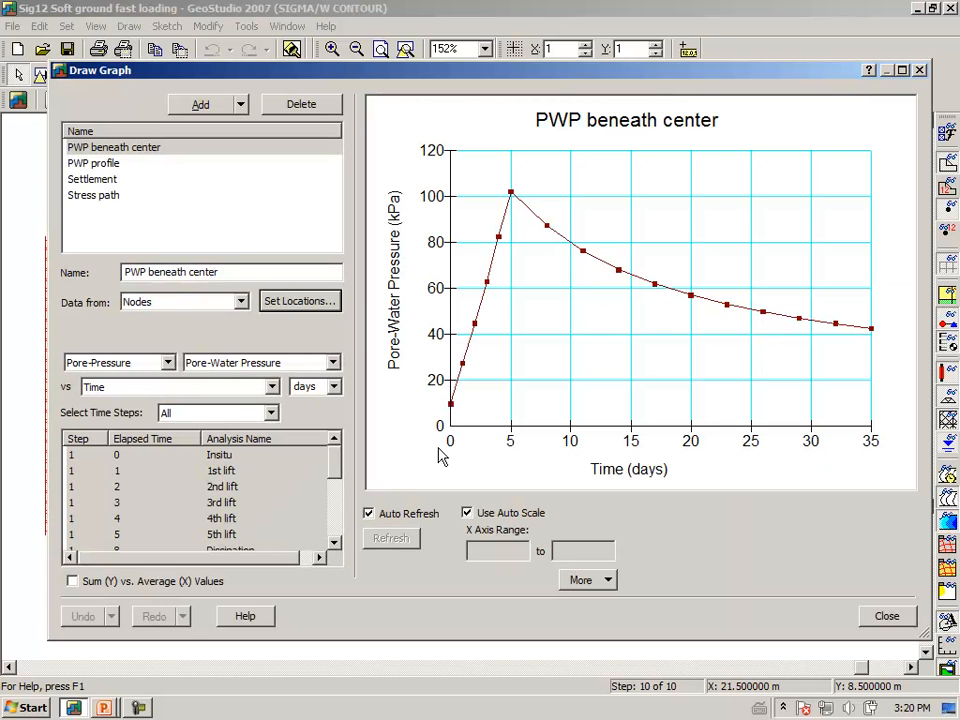
pyautogui.hotkey('ctrl', '2')
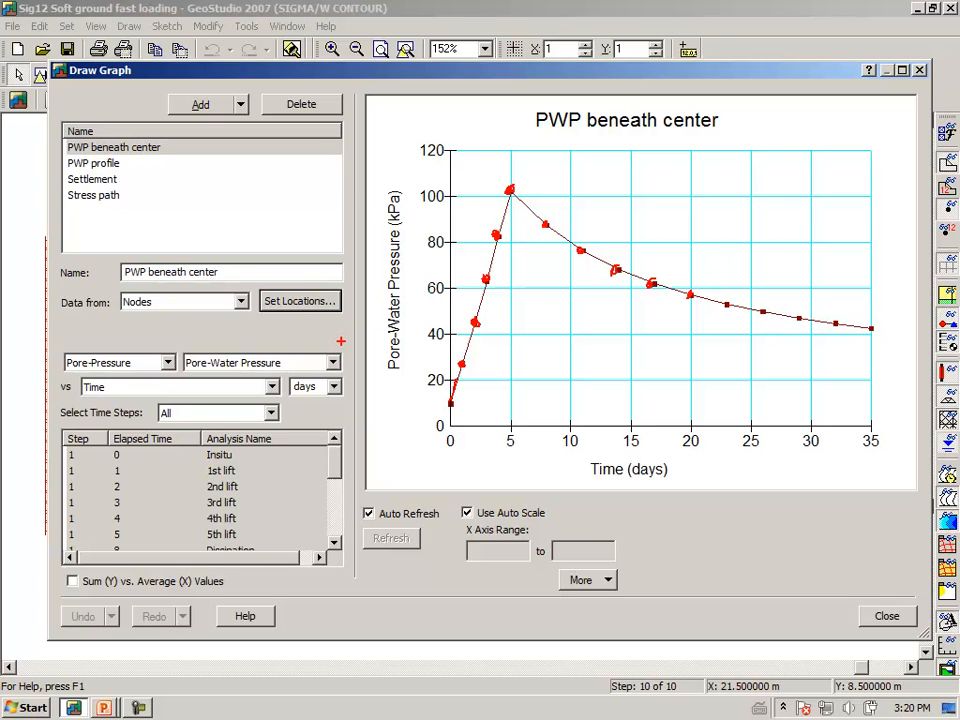
pyautogui.press('Escape')
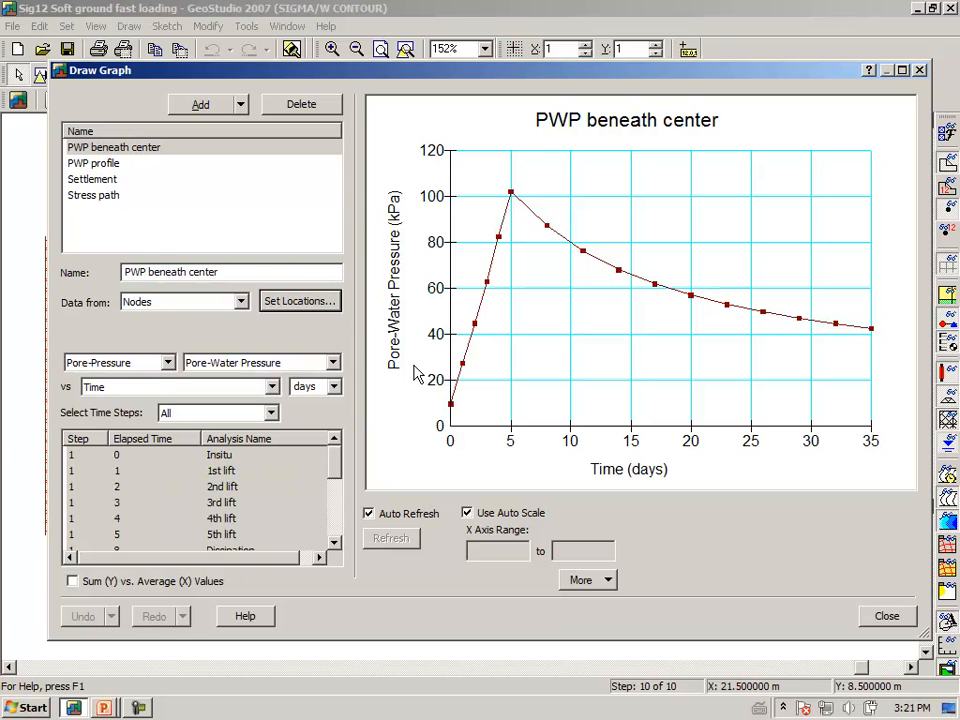
# Step: Display the Settlement graph and check its node locations along the original ground surface beneath the embankment
pyautogui.click(104, 183)
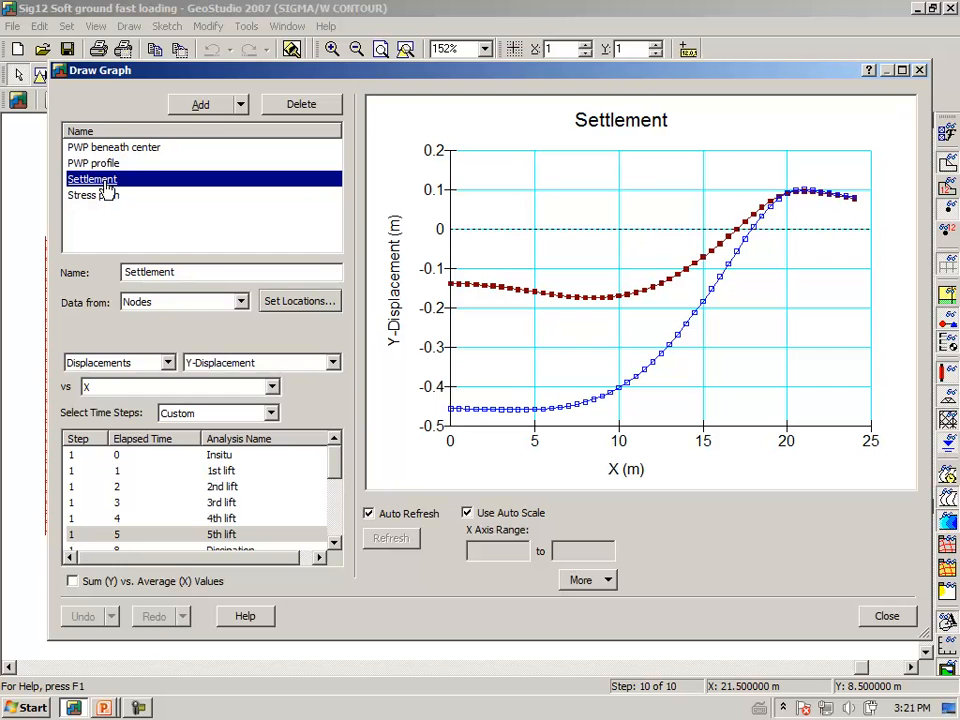
pyautogui.click(300, 301)
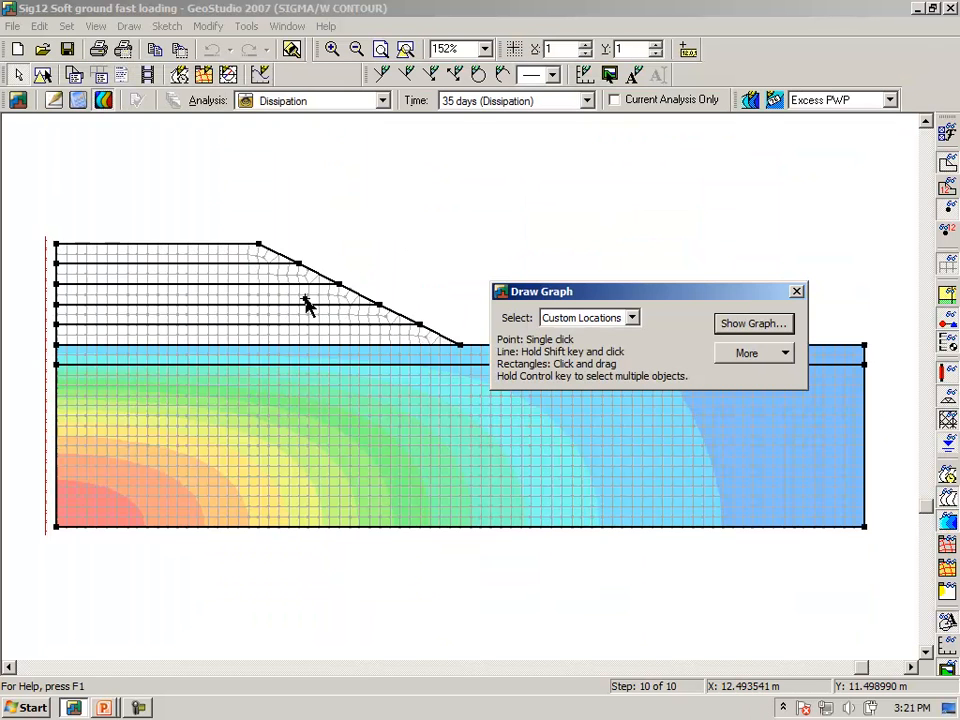
pyautogui.moveTo(606, 293)
pyautogui.mouseDown()
pyautogui.moveTo(535, 199)
pyautogui.moveTo(531, 176)
pyautogui.mouseUp()
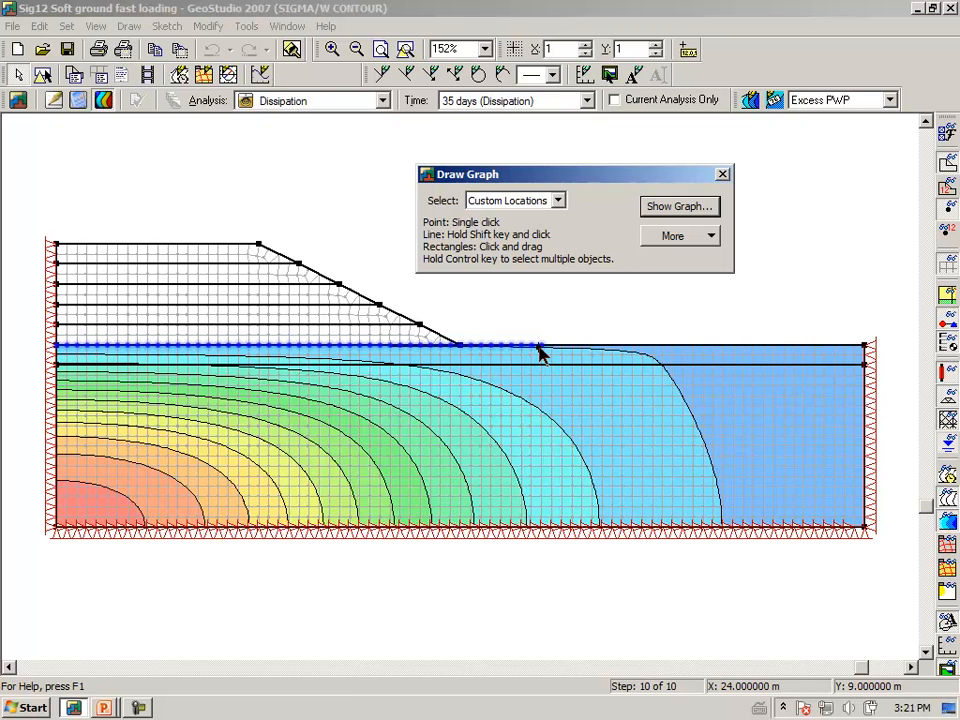
pyautogui.click(669, 235)
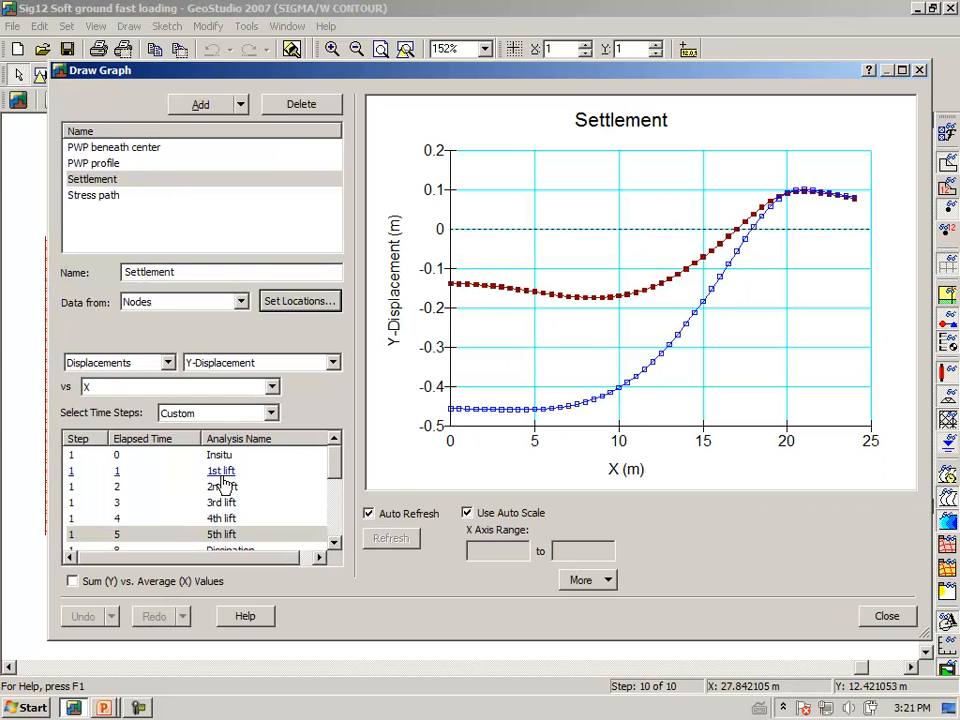
# Step: Compare the Settlement graph's Y-displacement curves for the 1st through 5th lifts by plotting all five together
pyautogui.click(222, 478)
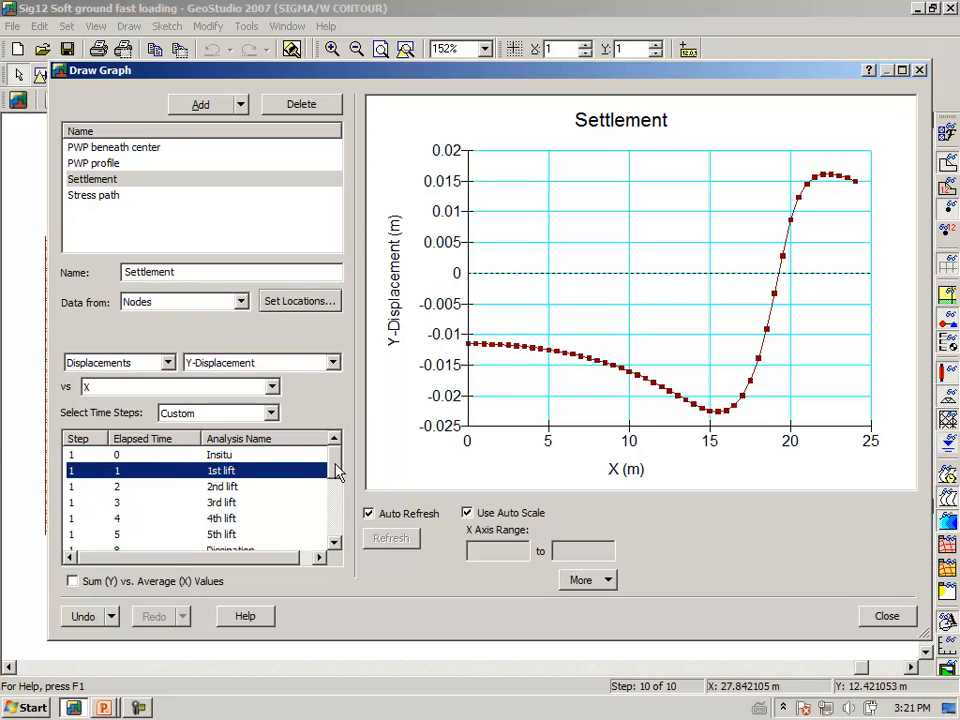
pyautogui.click(266, 496)
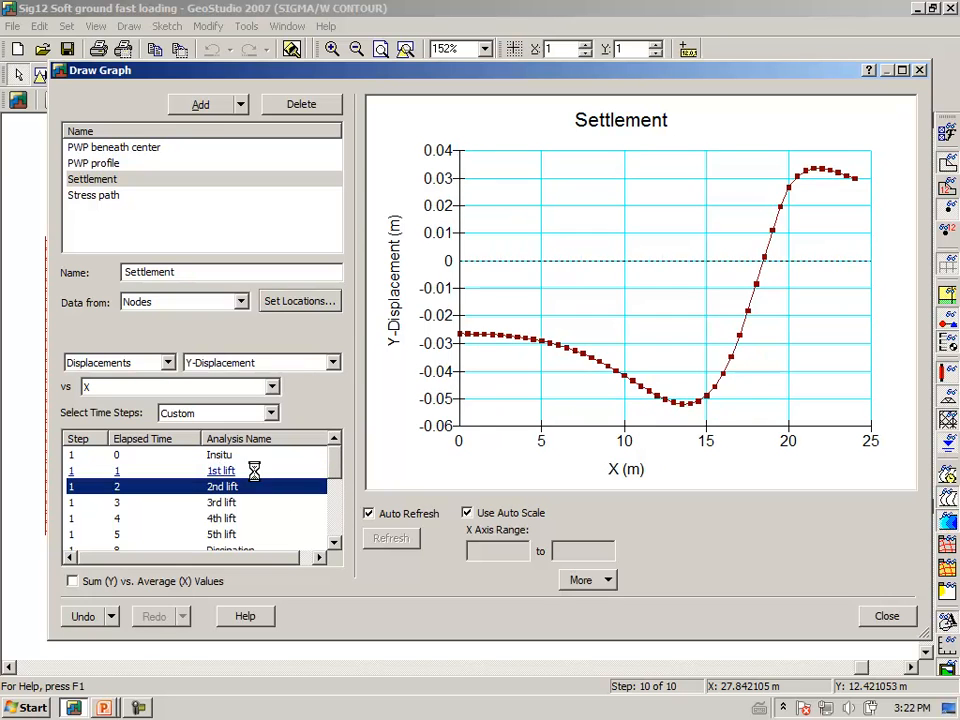
pyautogui.click(256, 472)
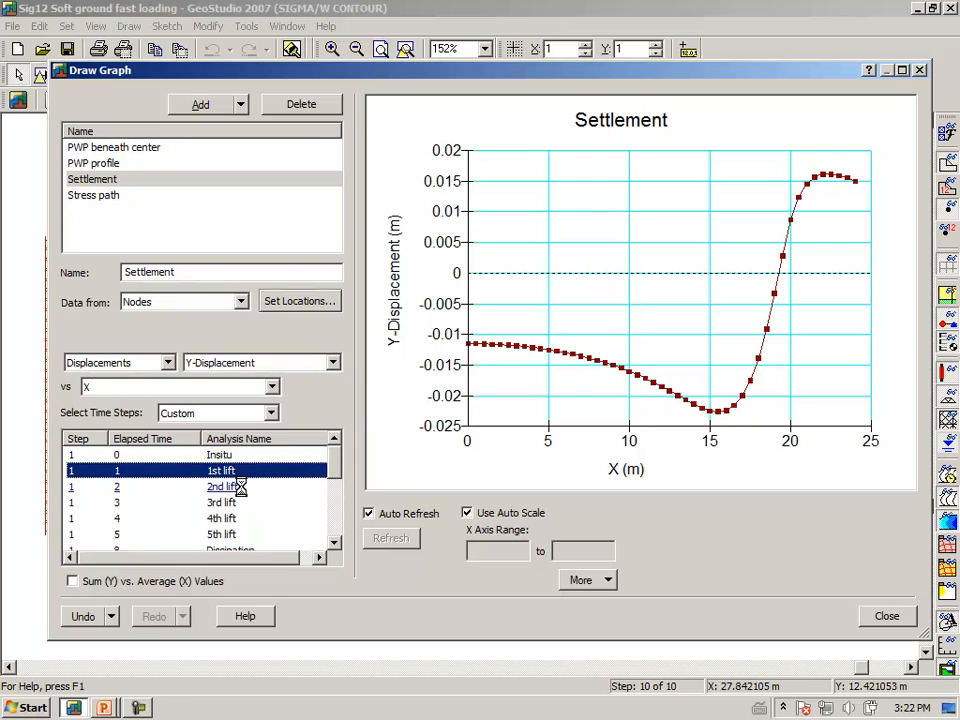
pyautogui.keyDown('ctrl'); pyautogui.click(242, 492); pyautogui.keyUp('ctrl')
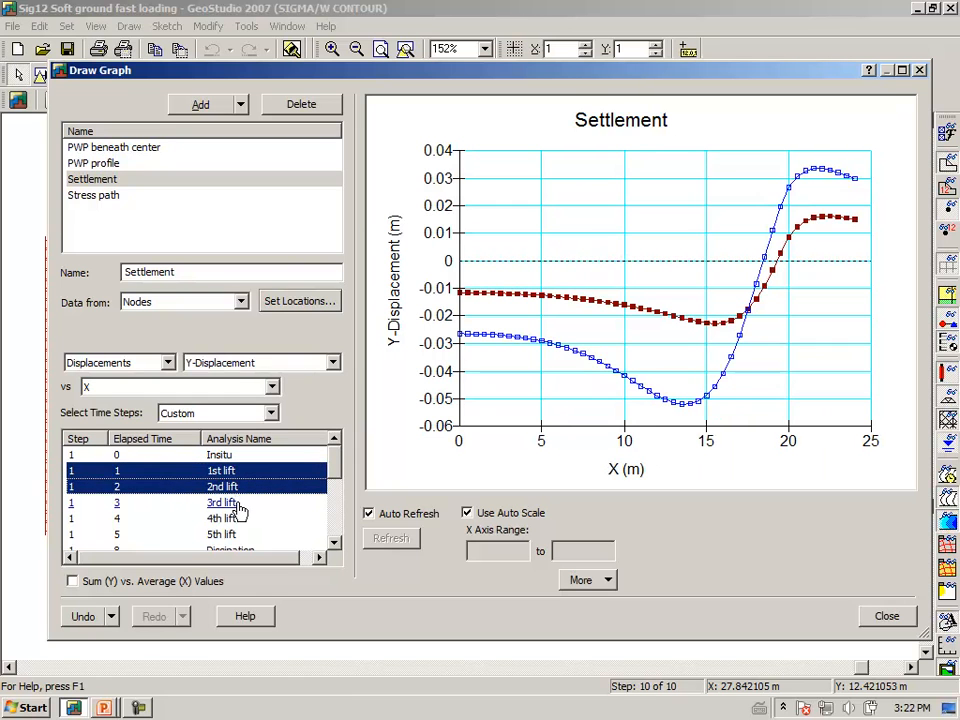
pyautogui.keyDown('ctrl'); pyautogui.click(236, 502); pyautogui.keyUp('ctrl')
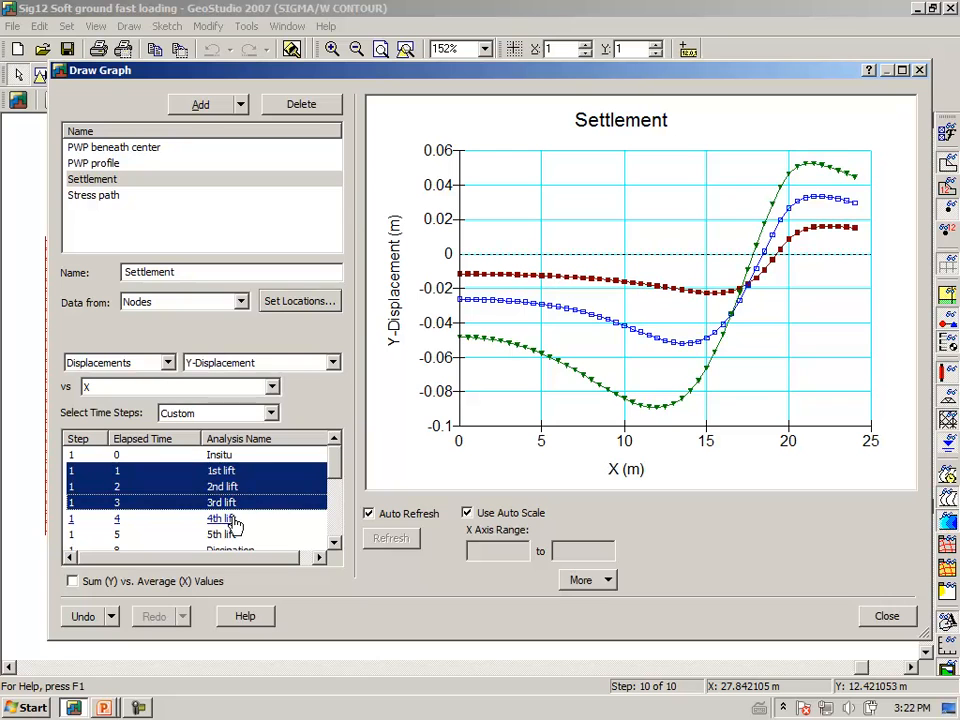
pyautogui.keyDown('ctrl'); pyautogui.click(247, 519); pyautogui.keyUp('ctrl')
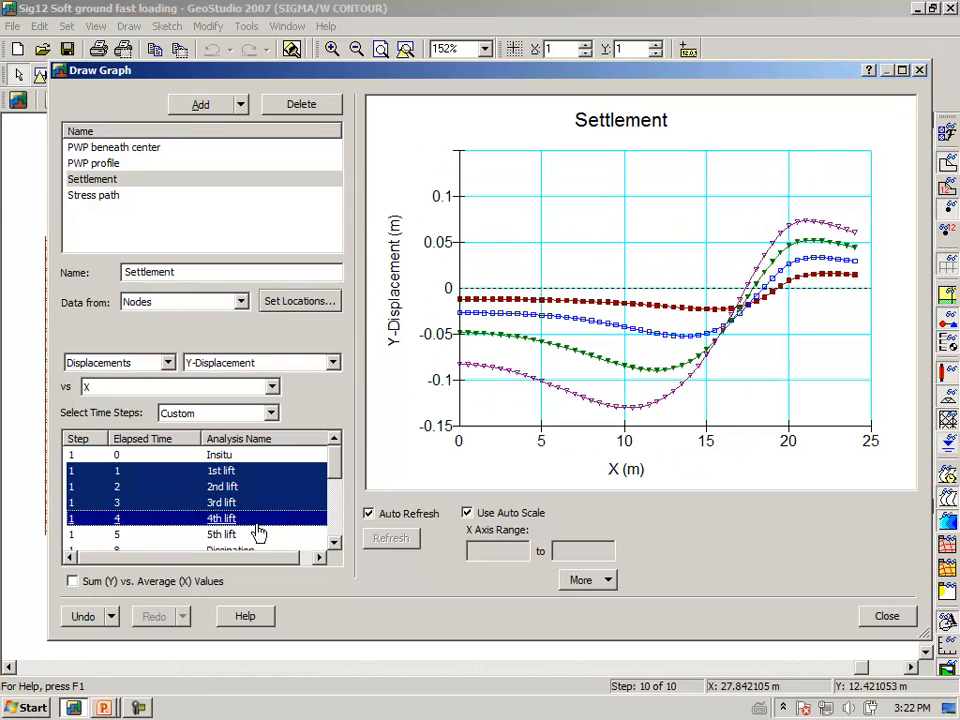
pyautogui.keyDown('ctrl'); pyautogui.click(228, 536); pyautogui.keyUp('ctrl')
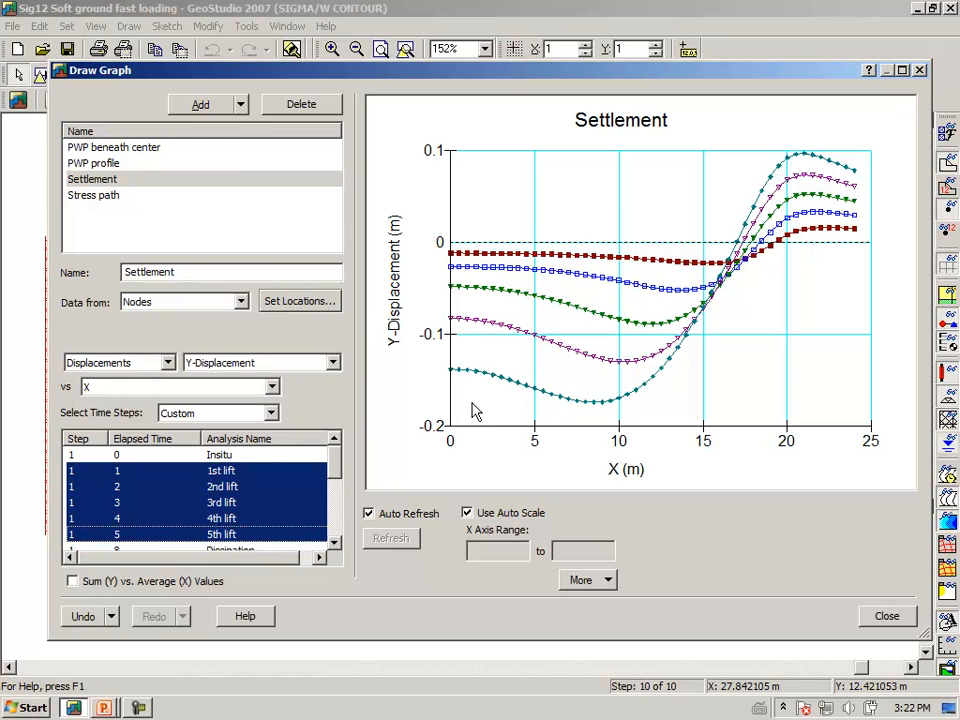
# Step: Plot only the 5th lift and the 35-day Dissipation step on the Settlement graph to compare their settlements
pyautogui.click(334, 543)
pyautogui.click(335, 545)
pyautogui.click(335, 545)
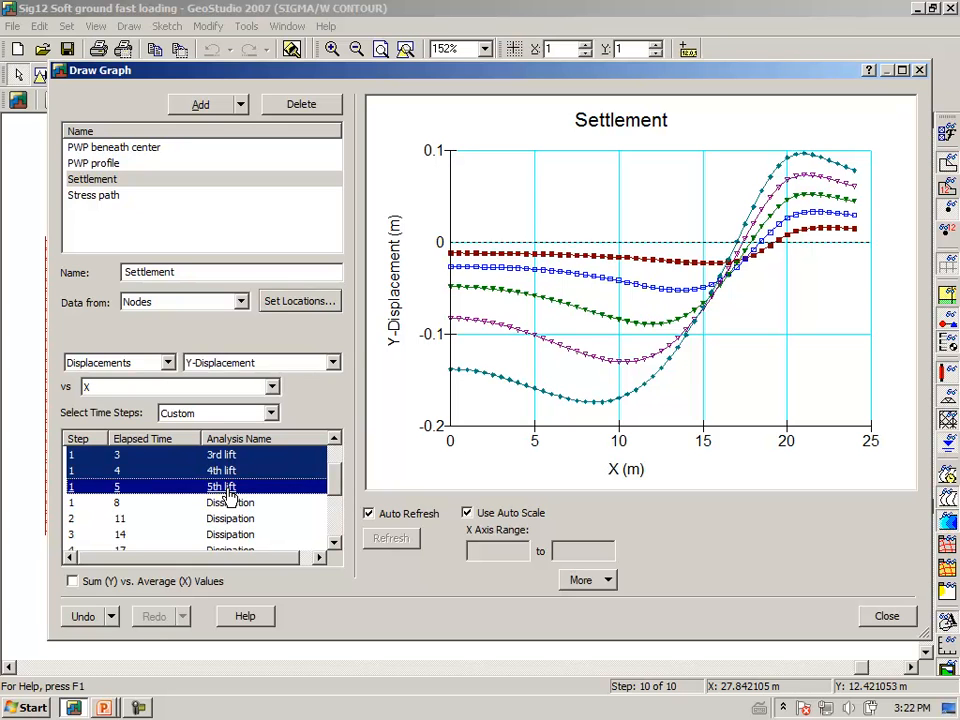
pyautogui.click(229, 487)
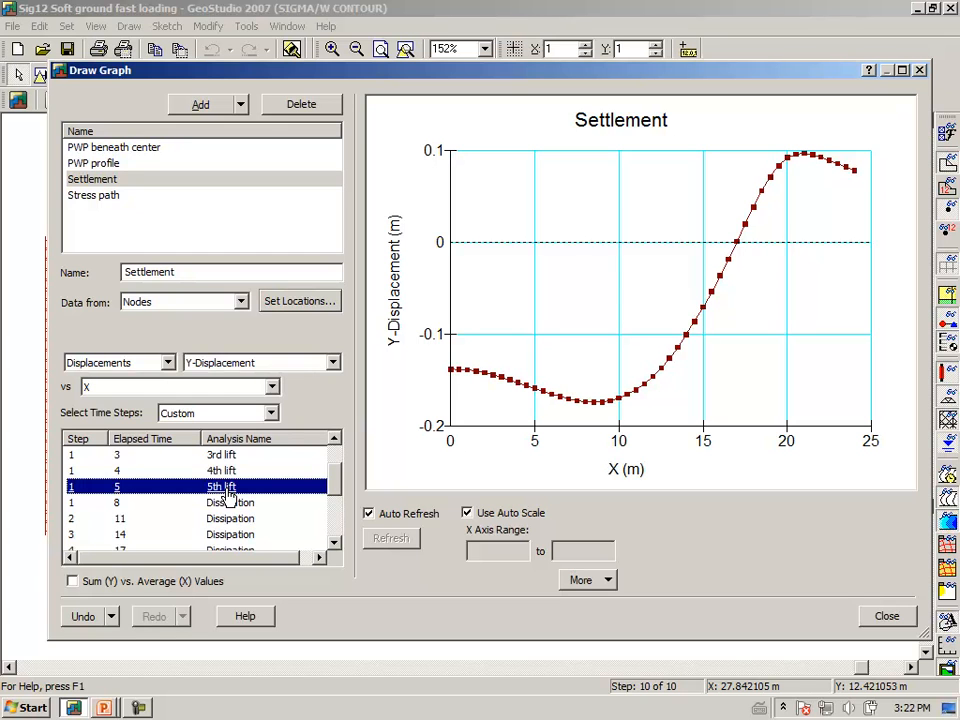
pyautogui.moveTo(336, 545); pyautogui.dragTo(336, 545)
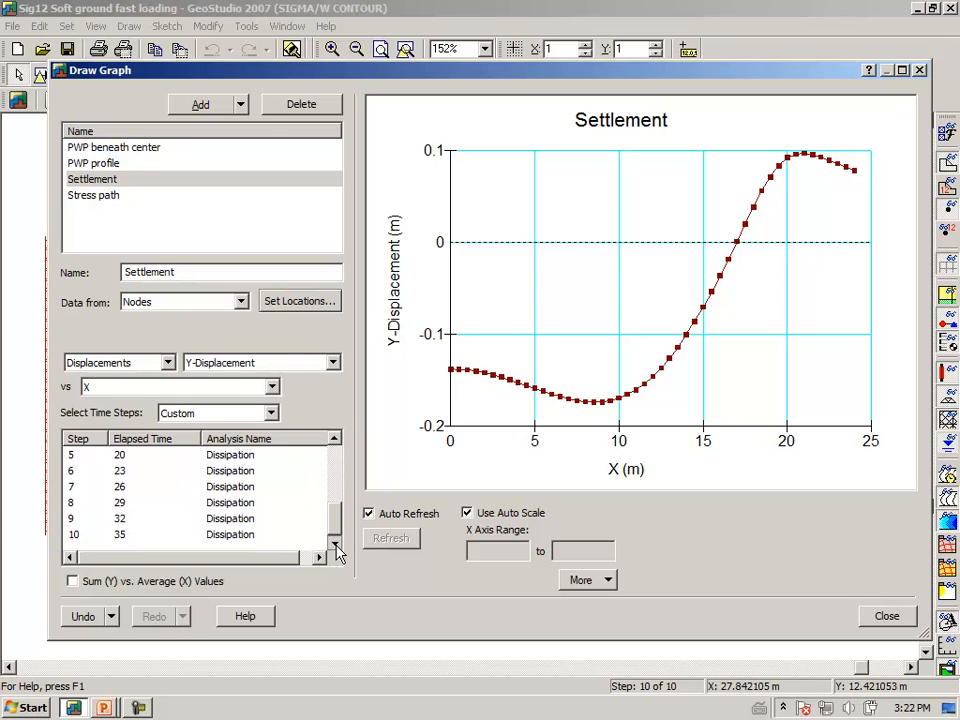
pyautogui.keyDown('ctrl'); pyautogui.click(254, 545); pyautogui.keyUp('ctrl')
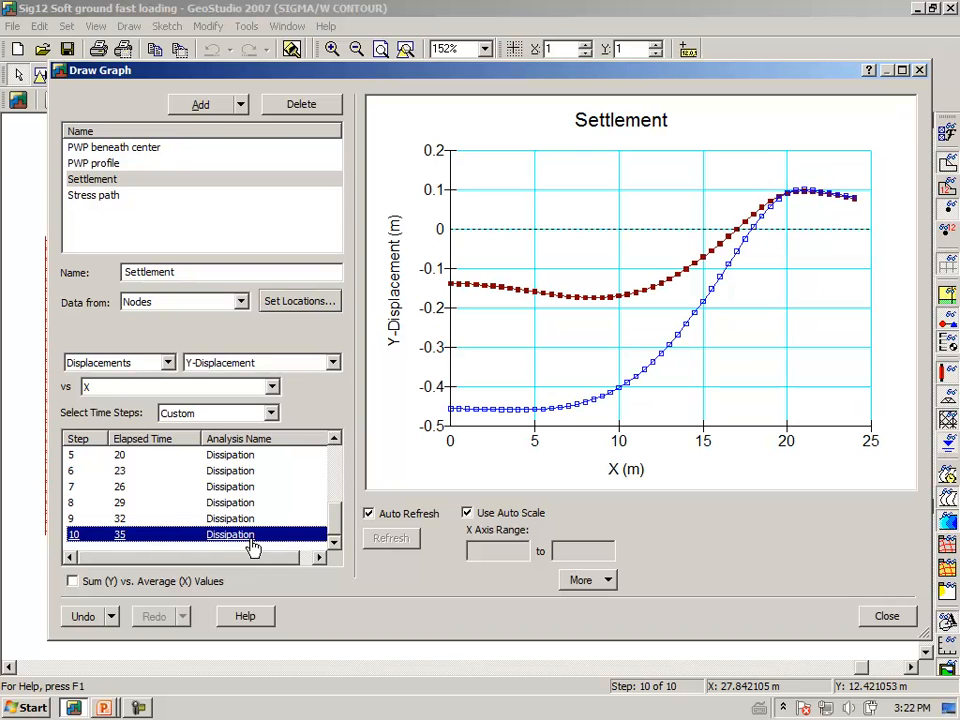
pyautogui.moveTo(512, 293)
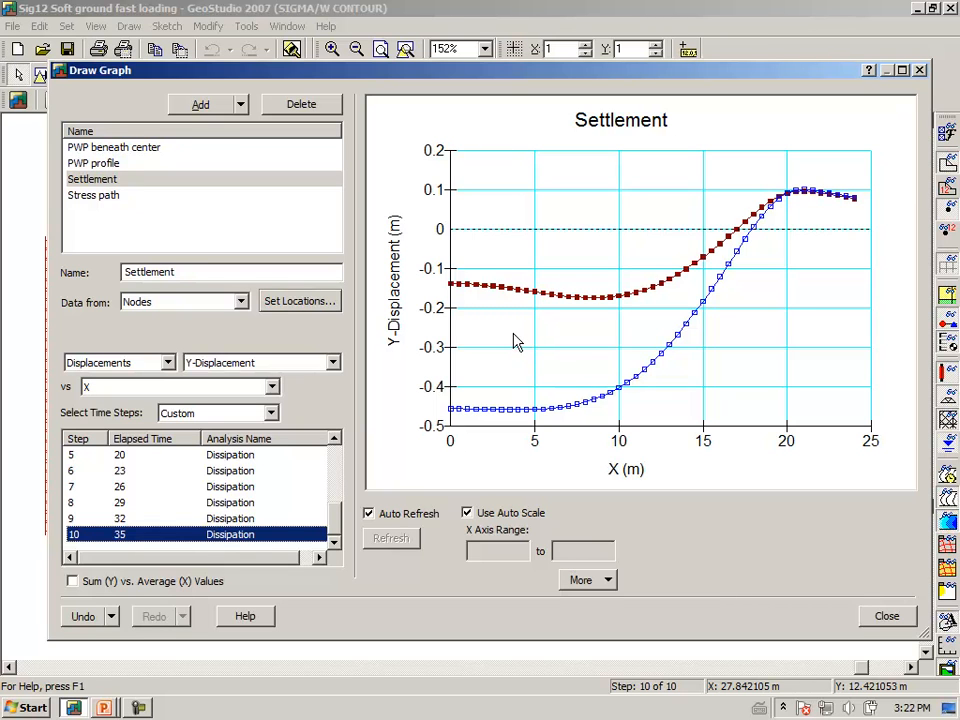
# Step: Display the PWP profile graph and check its node locations along the vertical line beneath the embankment centre
pyautogui.click(88, 167)
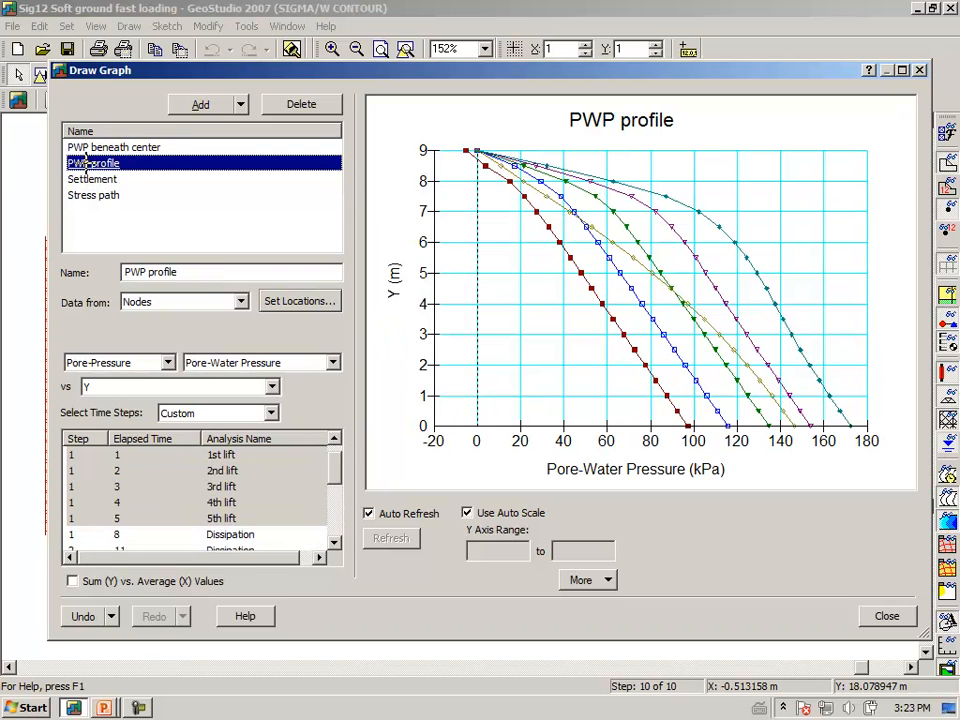
pyautogui.click(333, 443)
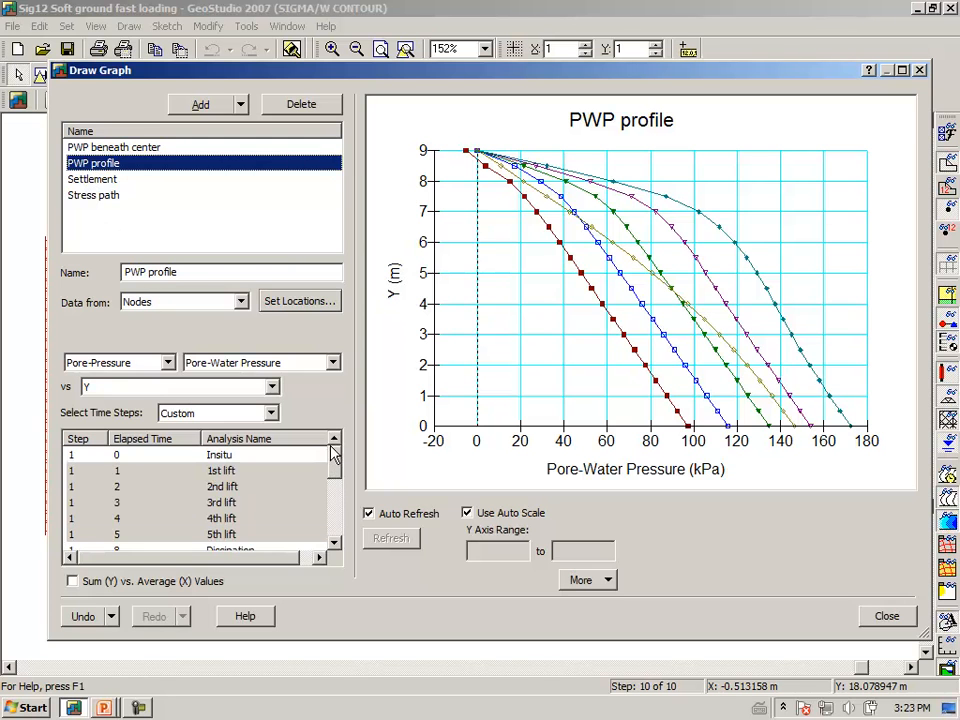
pyautogui.click(296, 301)
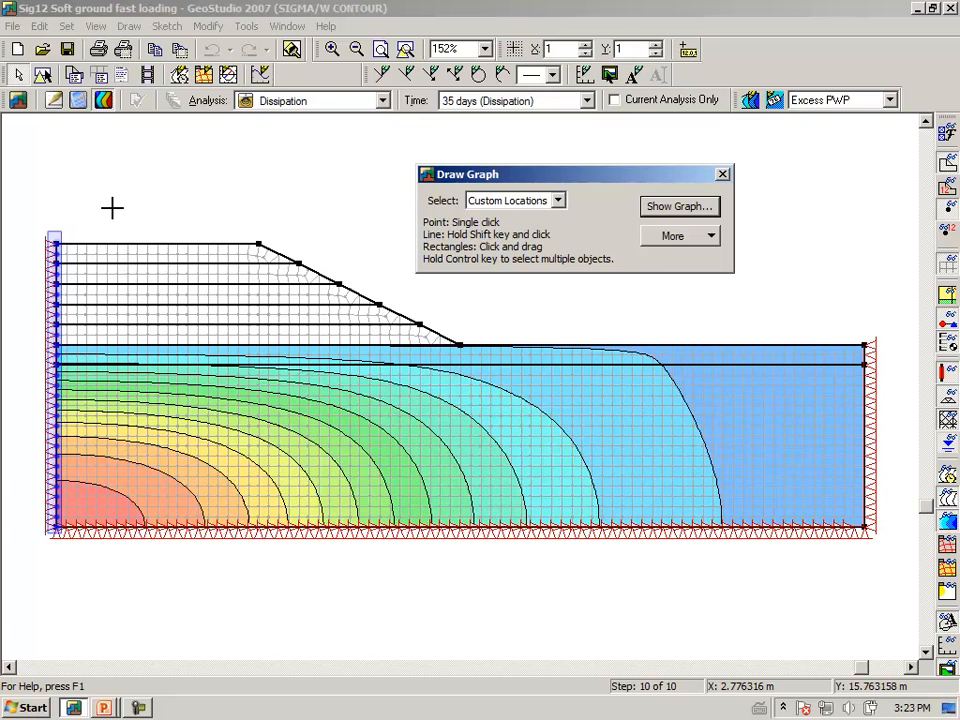
pyautogui.click(655, 209)
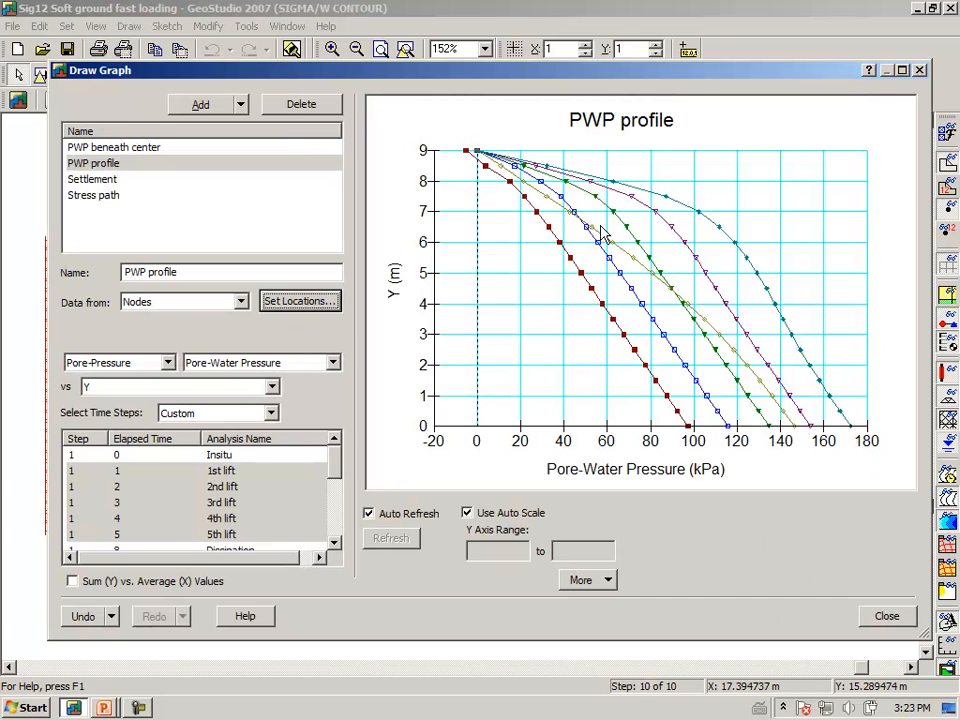
# Step: Plot the Insitu step and the 1st through 5th lifts together on the PWP profile graph to compare pore-water pressures with depth
pyautogui.click(242, 456)
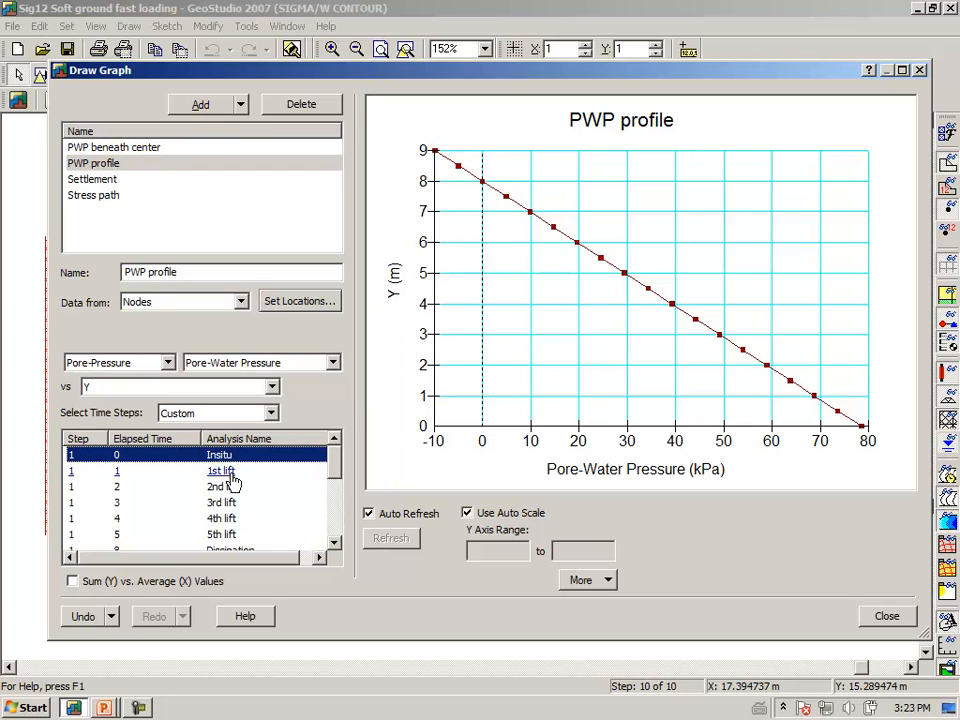
pyautogui.keyDown('ctrl'); pyautogui.click(229, 476); pyautogui.keyUp('ctrl')
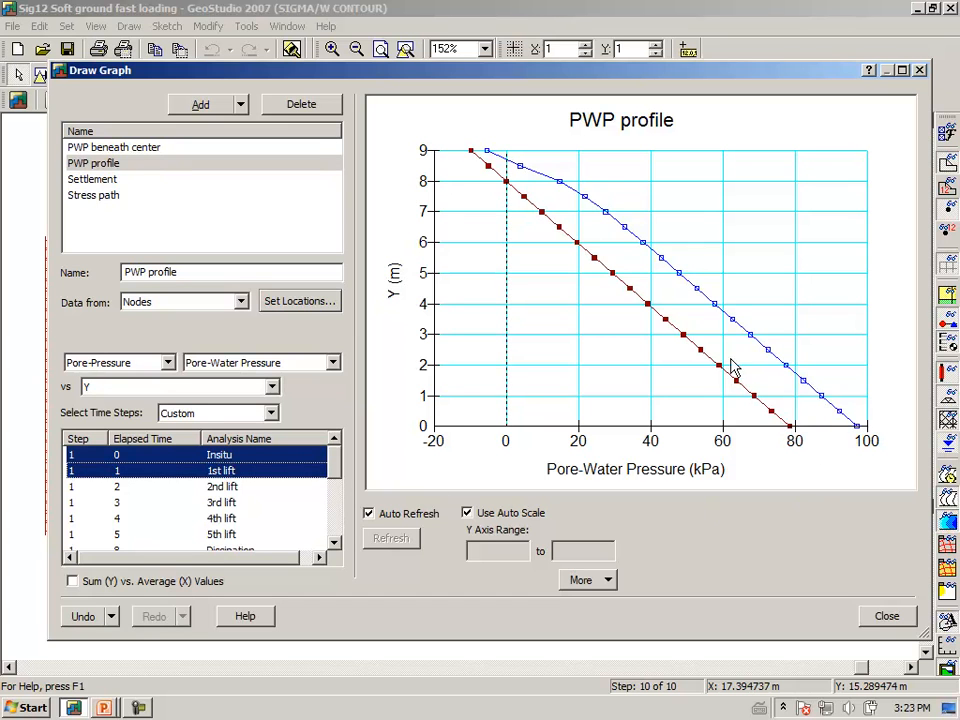
pyautogui.moveTo(561, 189)
pyautogui.moveTo(478, 158)
pyautogui.keyDown('ctrl'); pyautogui.click(212, 486); pyautogui.keyUp('ctrl')
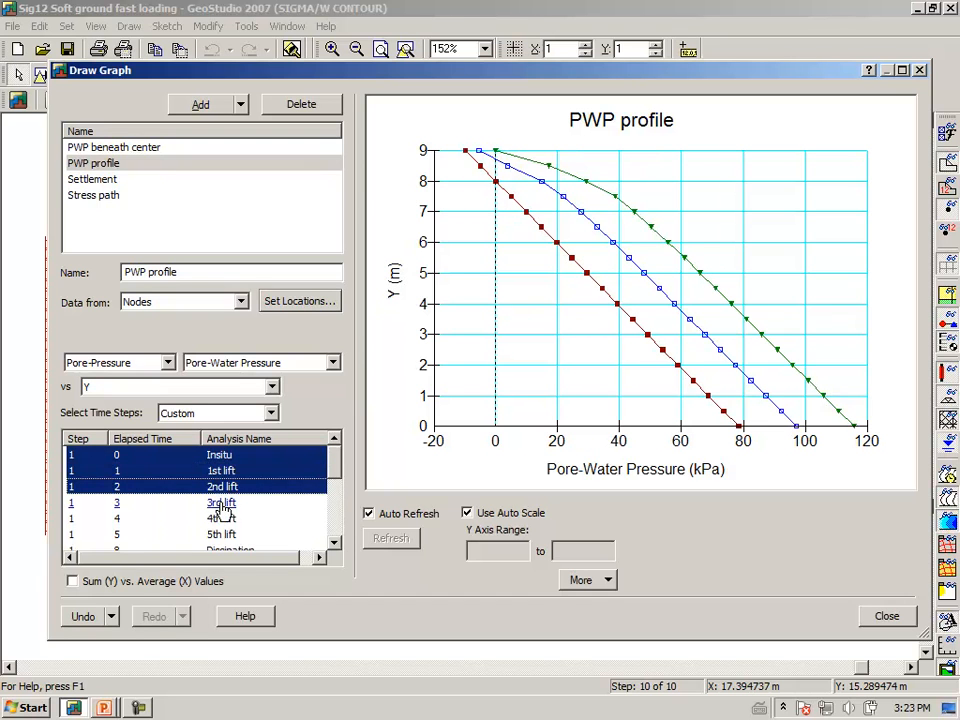
pyautogui.keyDown('ctrl'); pyautogui.click(220, 503); pyautogui.keyUp('ctrl')
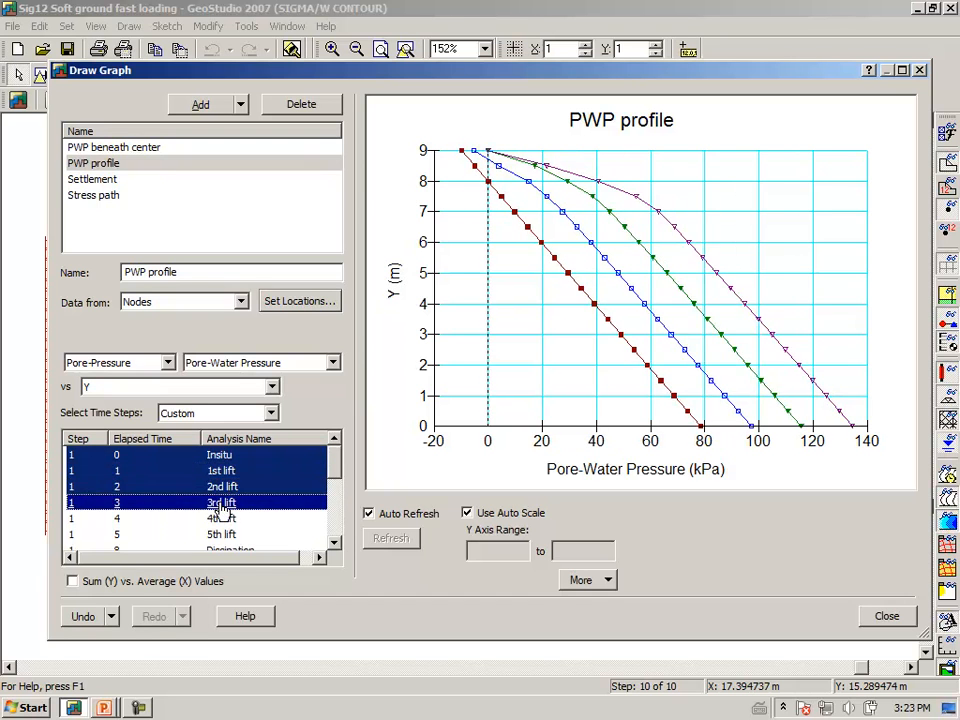
pyautogui.keyDown('ctrl'); pyautogui.click(221, 519); pyautogui.keyUp('ctrl')
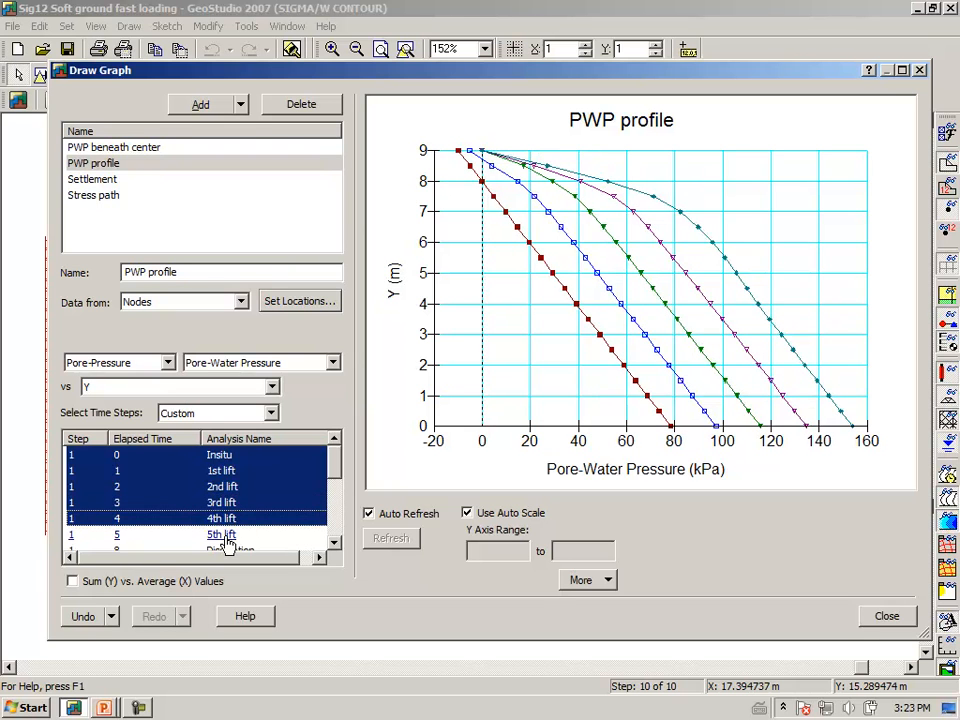
pyautogui.keyDown('ctrl'); pyautogui.click(224, 537); pyautogui.keyUp('ctrl')
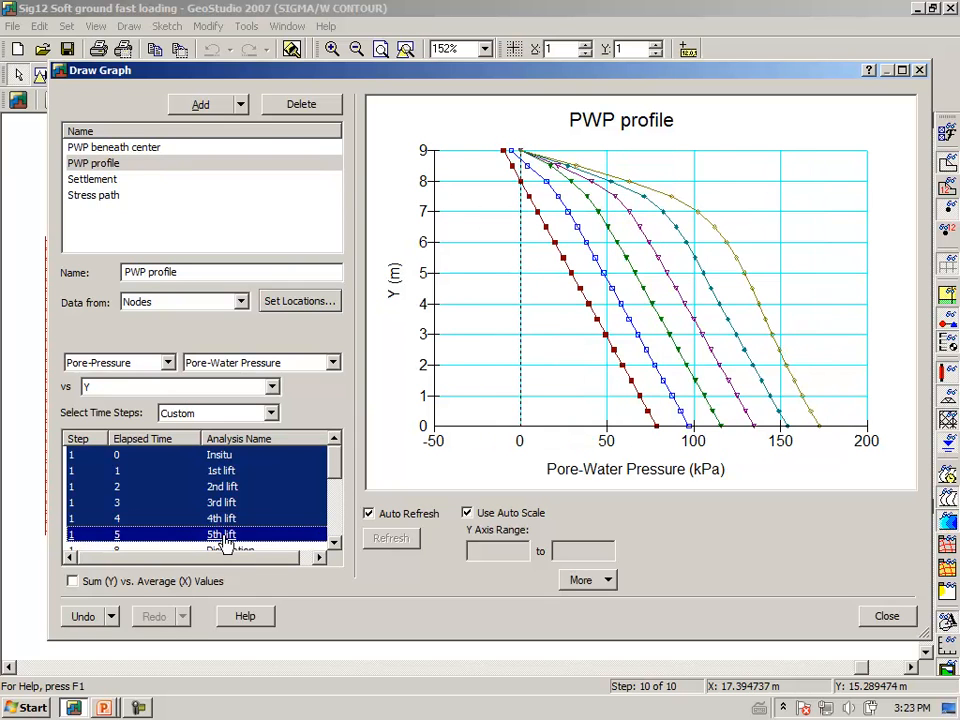
# Step: Plot only the 5th lift and the 35-day Dissipation step on the PWP profile graph to compare their pore-water pressures
pyautogui.scroll(-3, 322, 487)
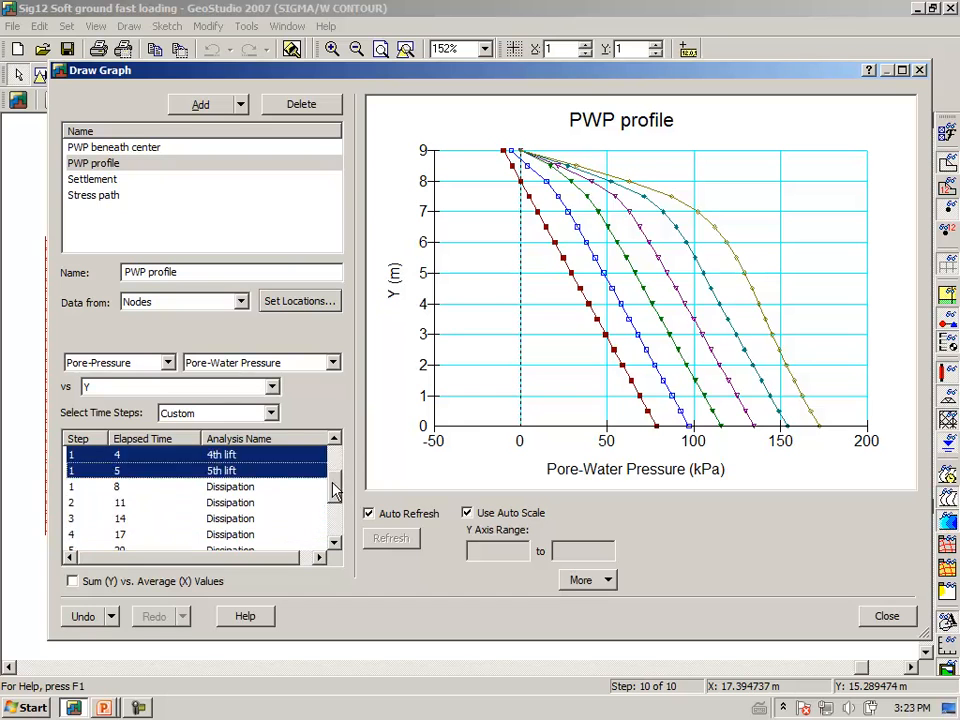
pyautogui.scroll(3, 330, 450)
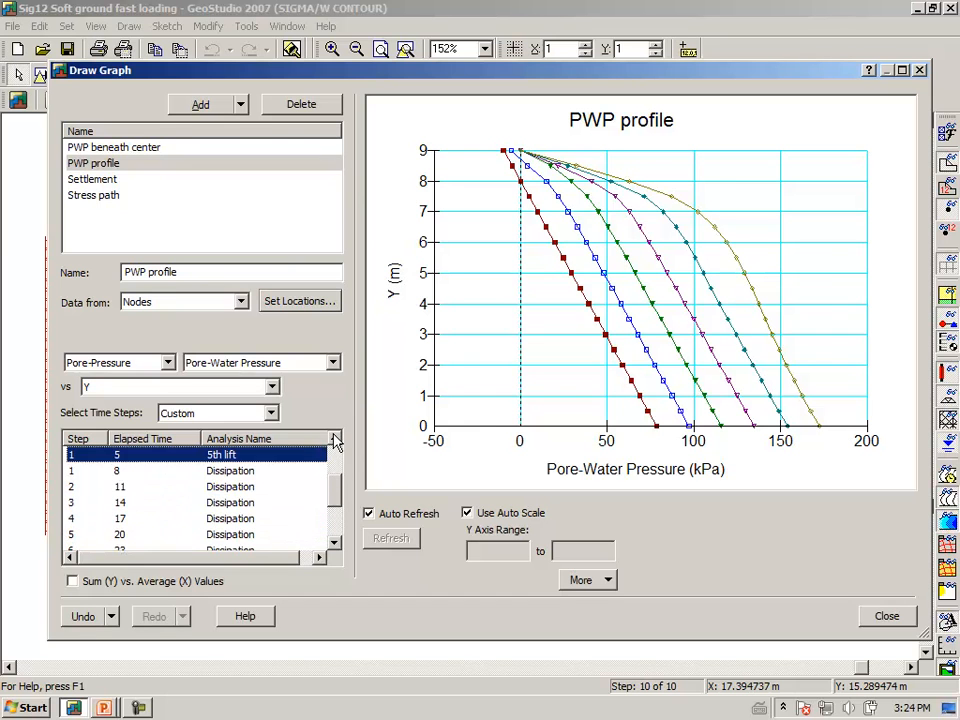
pyautogui.click(251, 455)
pyautogui.click(335, 545)
pyautogui.scroll(-2, 335, 545)
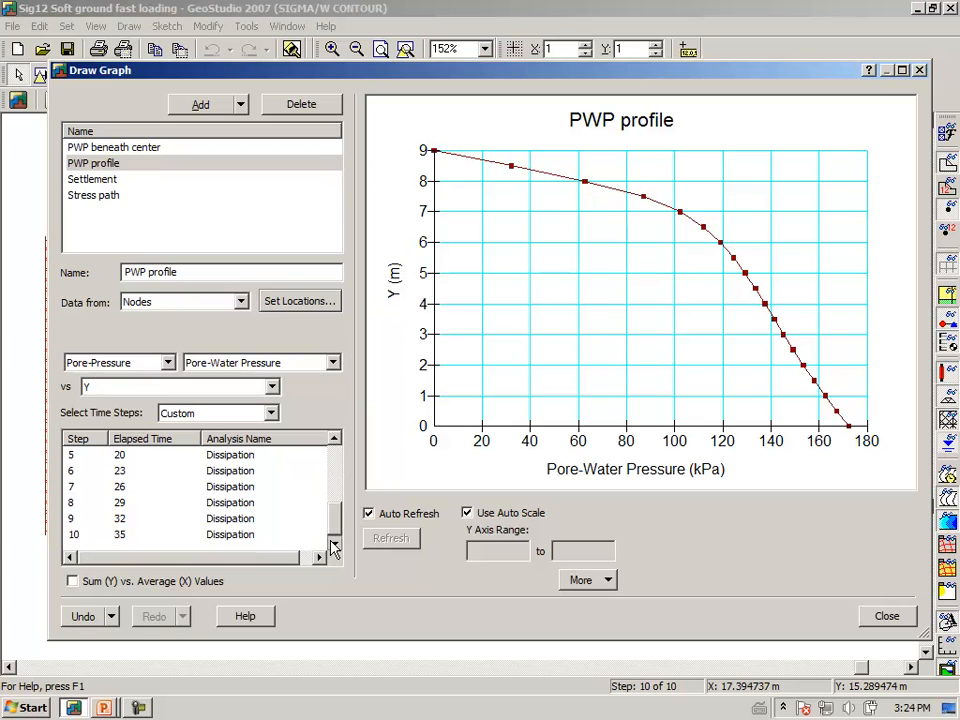
pyautogui.keyDown('ctrl'); pyautogui.click(243, 536); pyautogui.keyUp('ctrl')
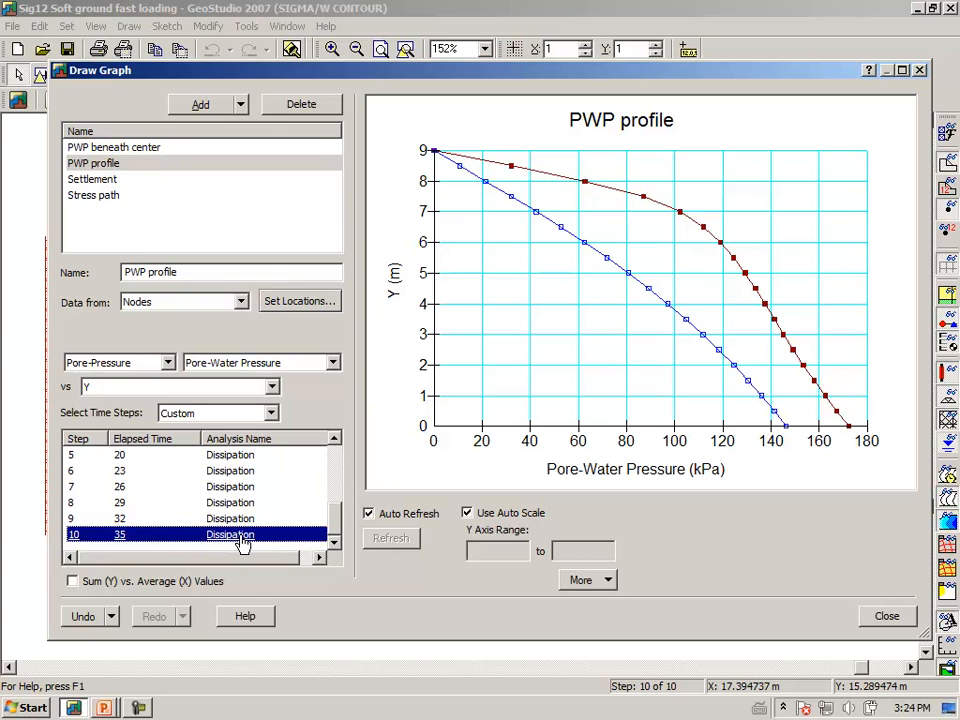
# Step: Examine the PWP profile graph as Excess PWP, restoring it to Pore-Water Pressure before closing the graphs
pyautogui.click(334, 364)
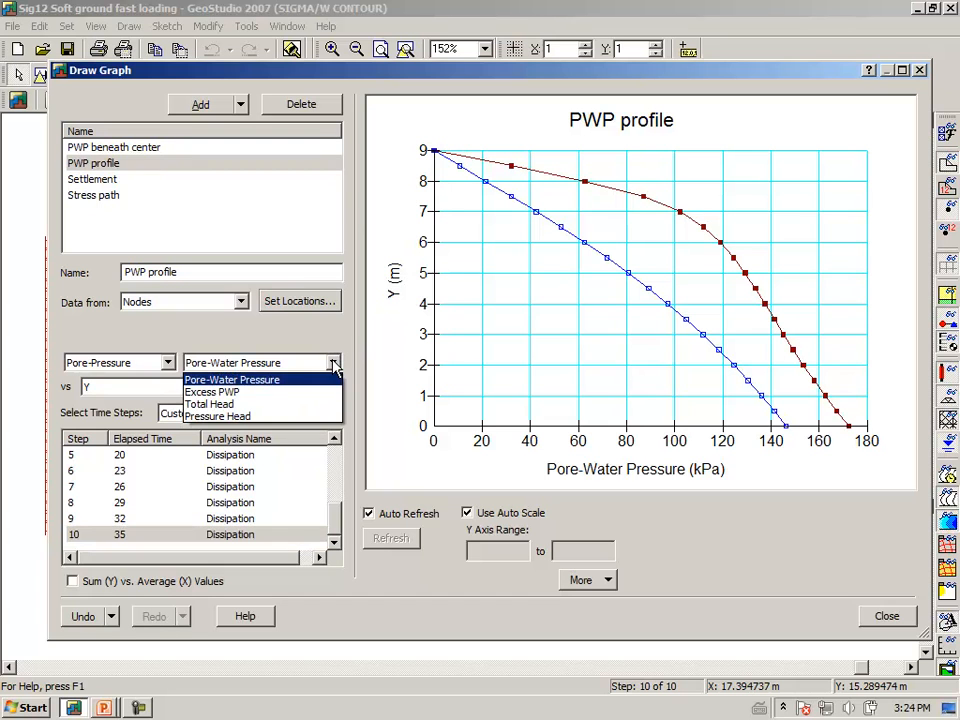
pyautogui.click(236, 394)
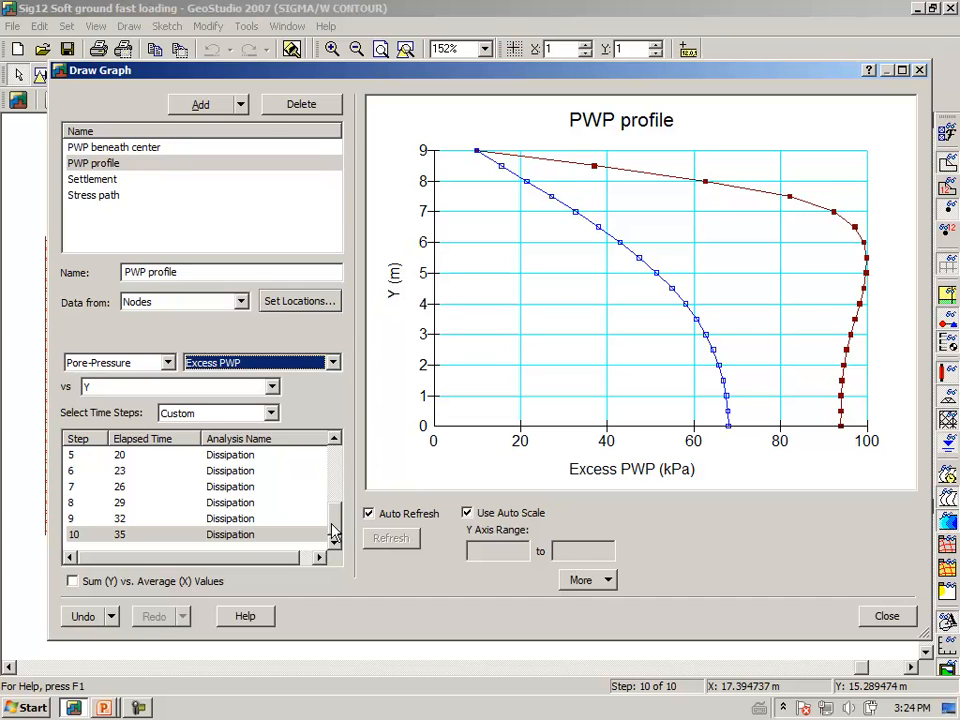
pyautogui.moveTo(333, 532); pyautogui.dragTo(338, 460)
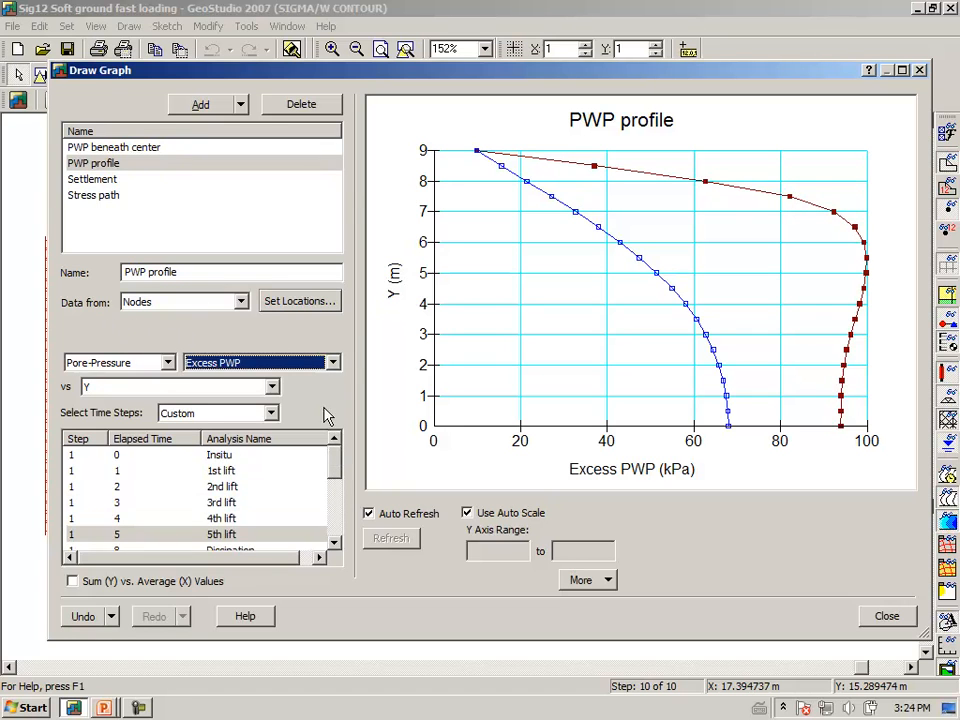
pyautogui.click(332, 363)
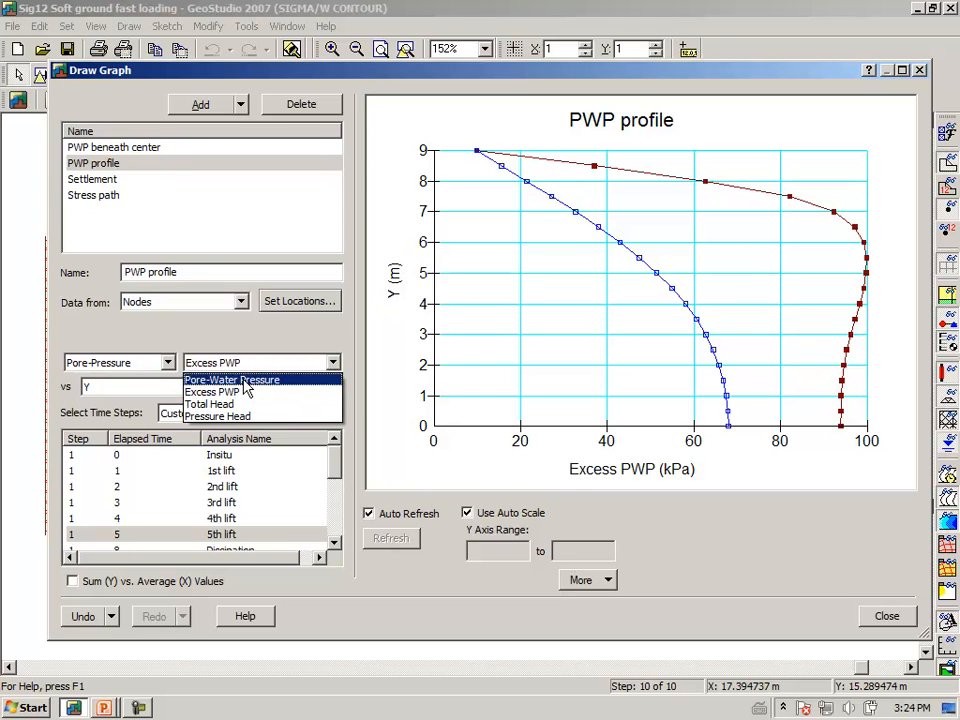
pyautogui.click(245, 381)
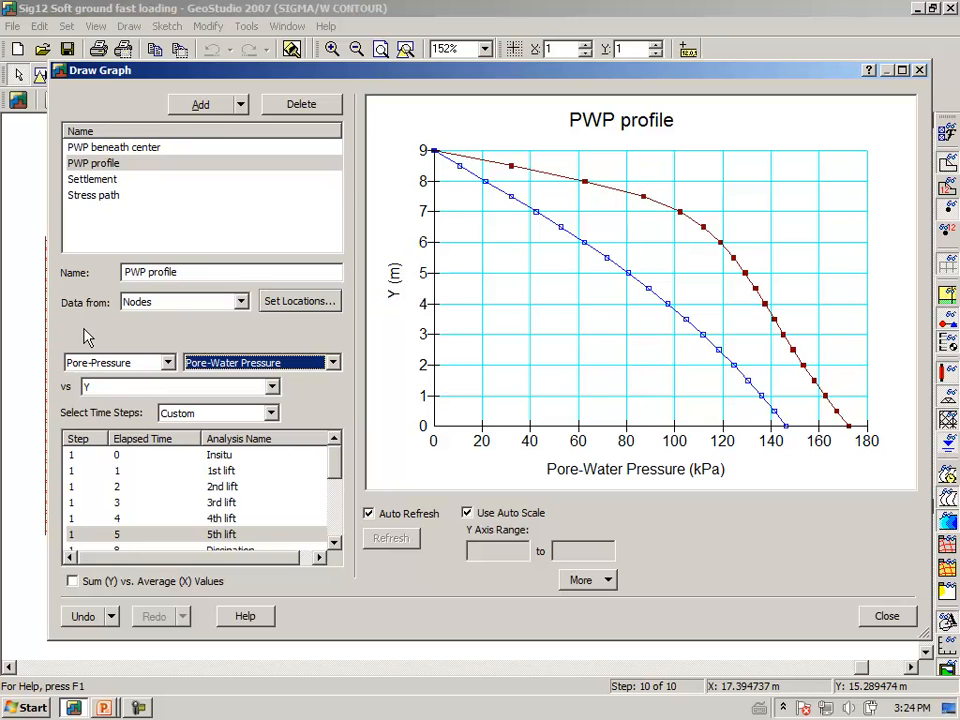
pyautogui.click(884, 617)
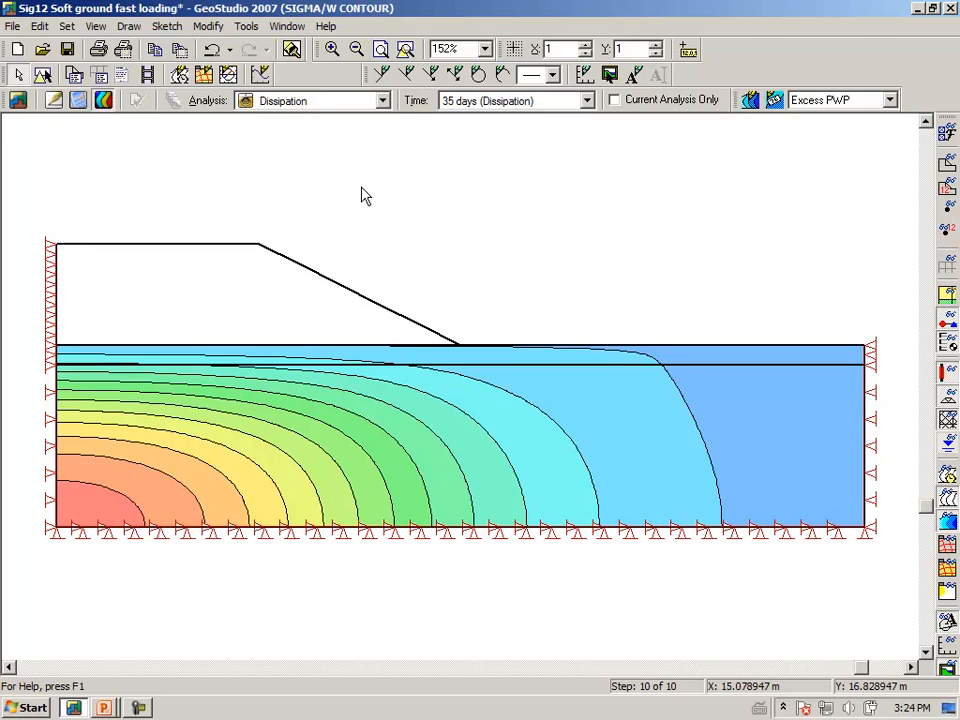
# Step: Return to the model definition and add a SLOPE/W analysis of type SIGMA/W Stress under the Dissipation analysis
pyautogui.click(54, 101)
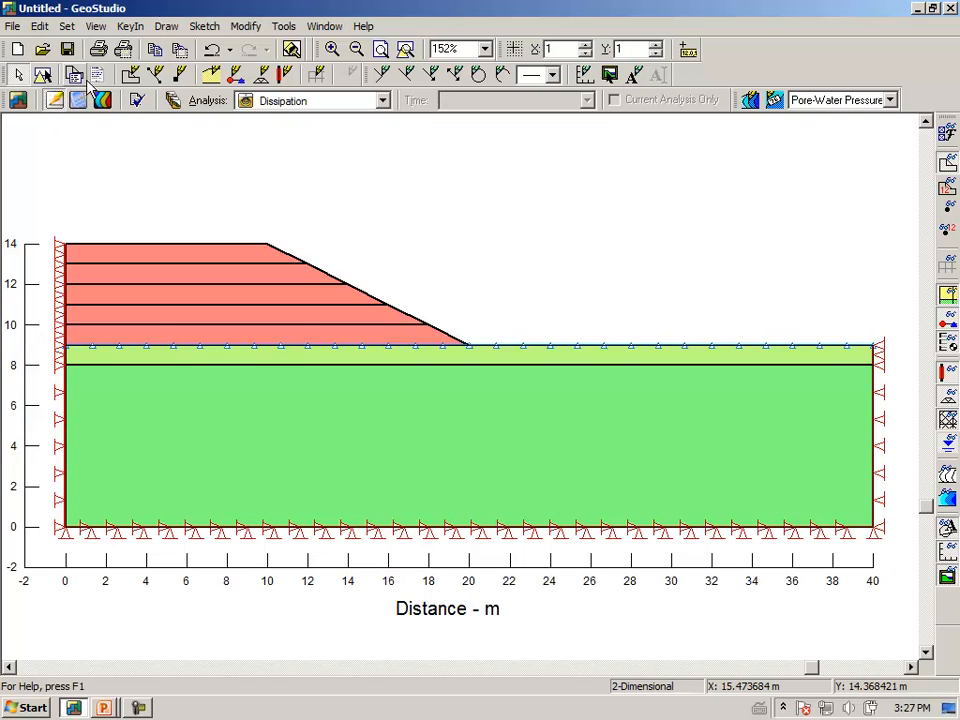
pyautogui.click(171, 101)
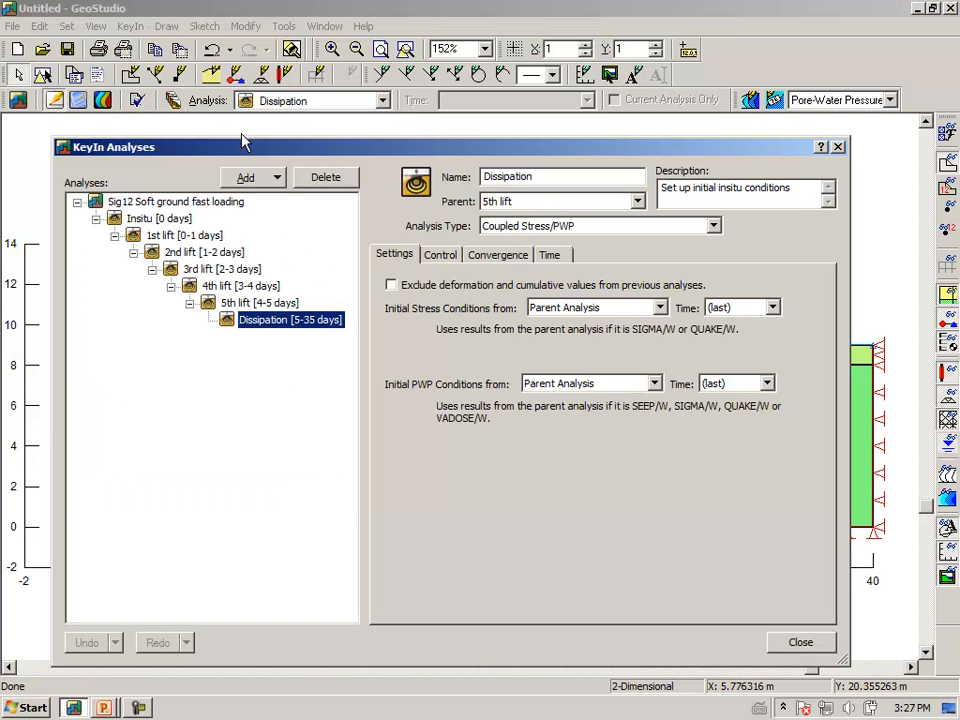
pyautogui.click(277, 178)
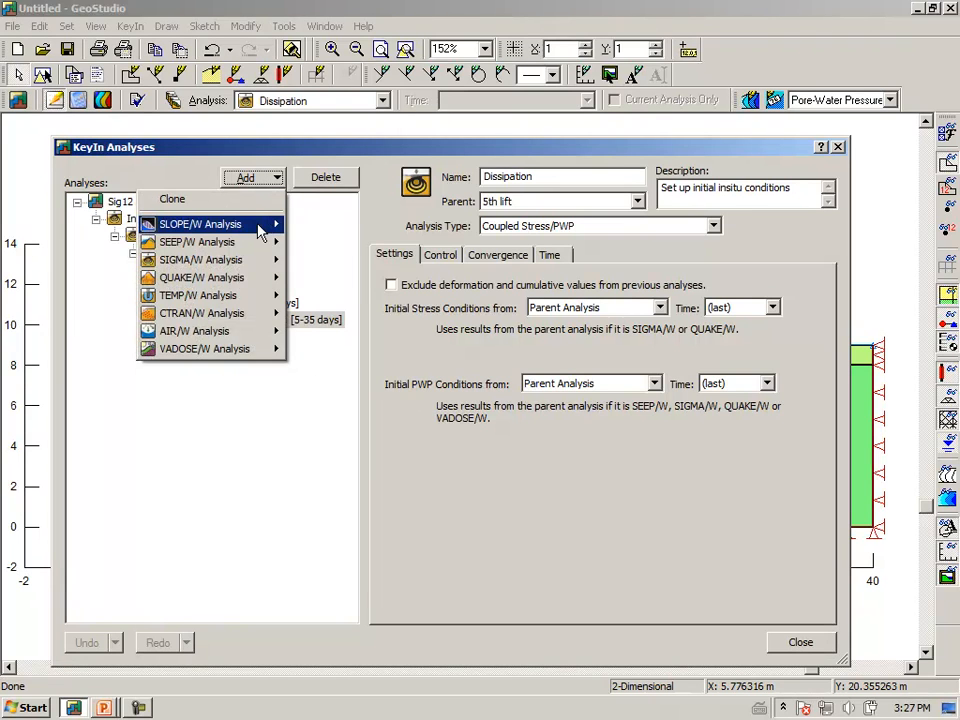
pyautogui.moveTo(262, 233)
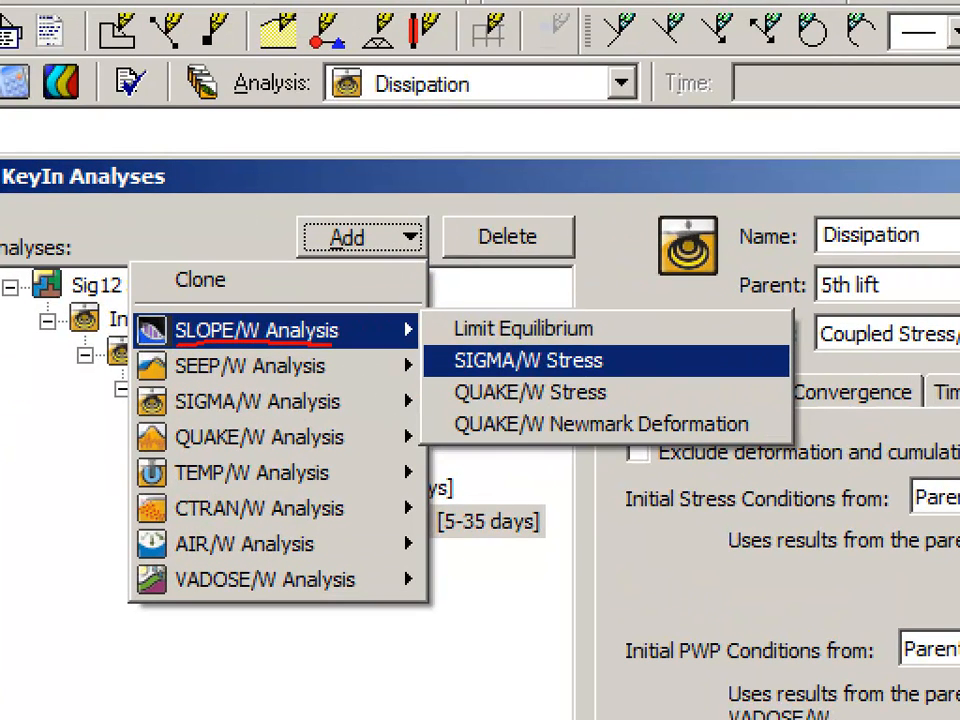
pyautogui.moveTo(453, 387); pyautogui.dragTo(548, 383)
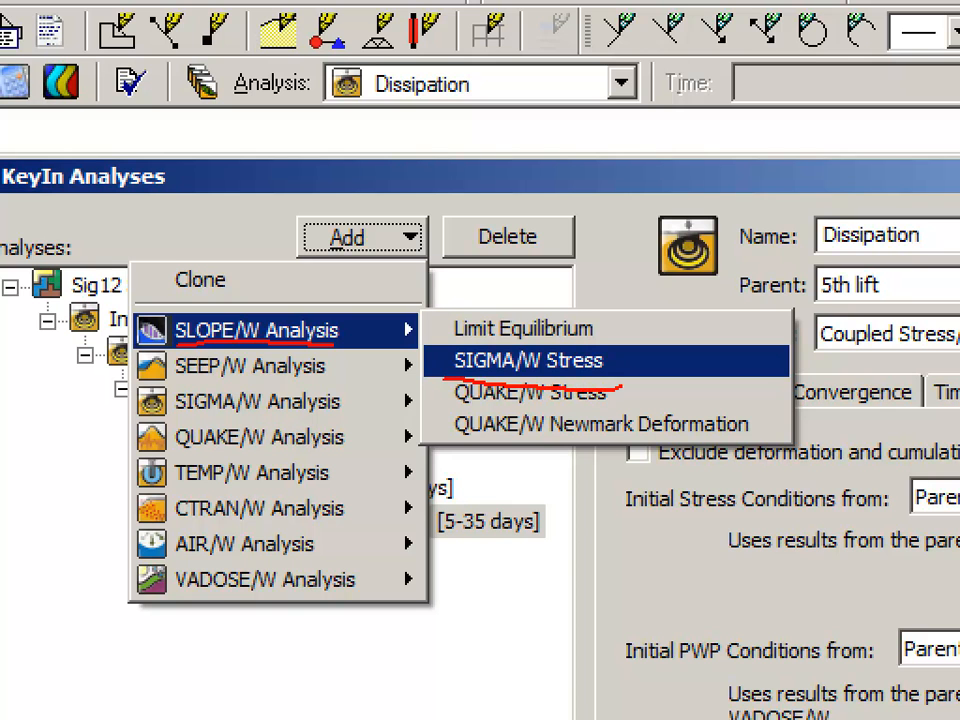
pyautogui.moveTo(585, 345); pyautogui.dragTo(443, 368)
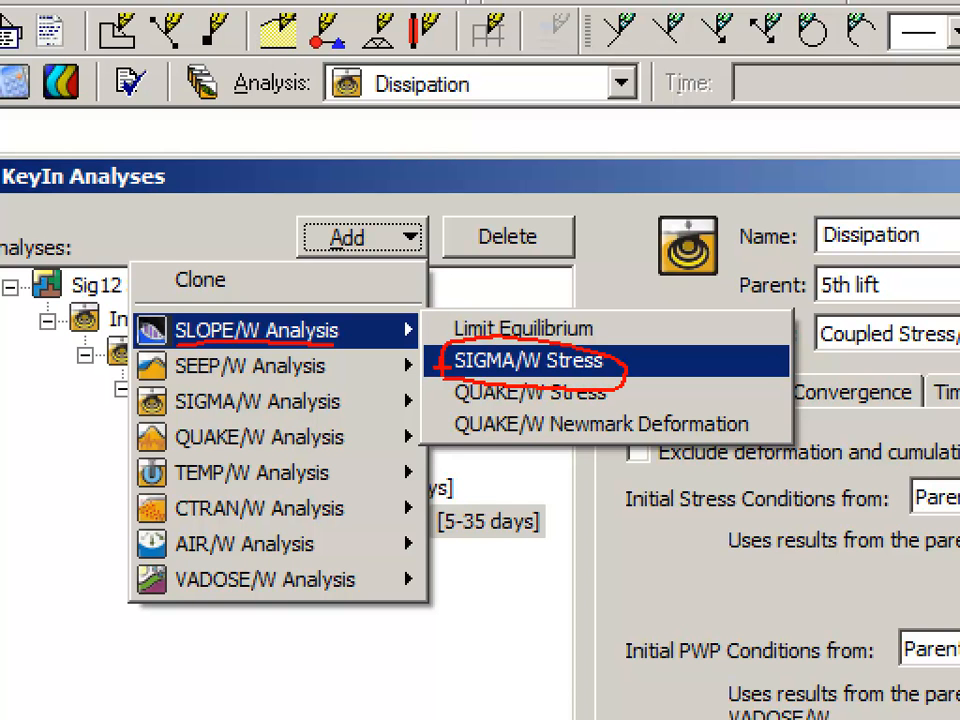
pyautogui.click(528, 361)
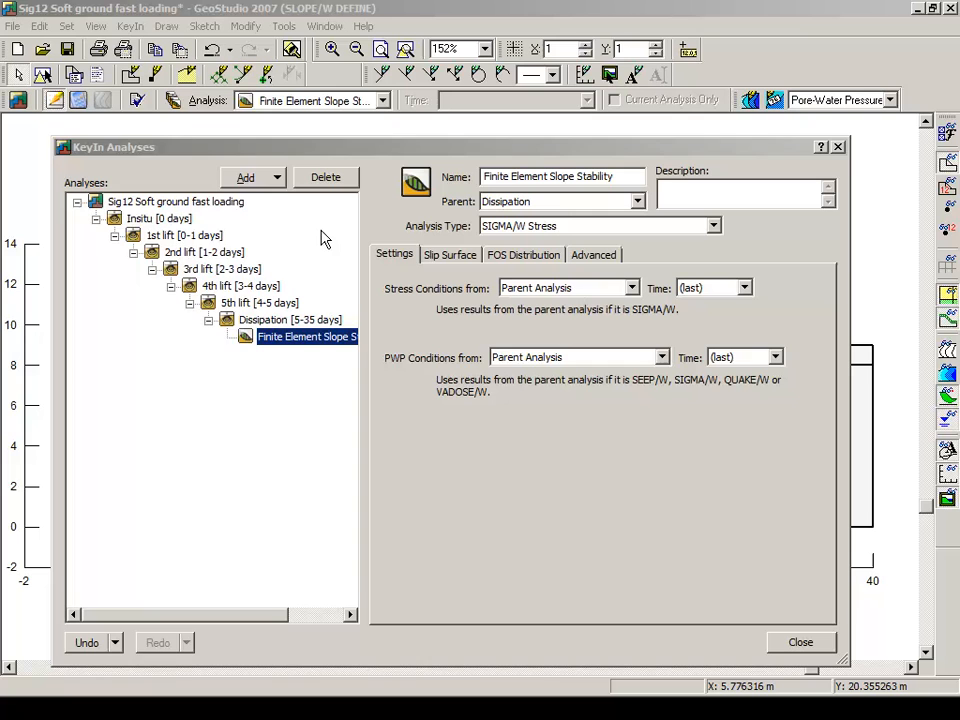
# Step: Add a second SLOPE/W analysis of type SIGMA/W Stress and name it Stability
pyautogui.click(278, 178)
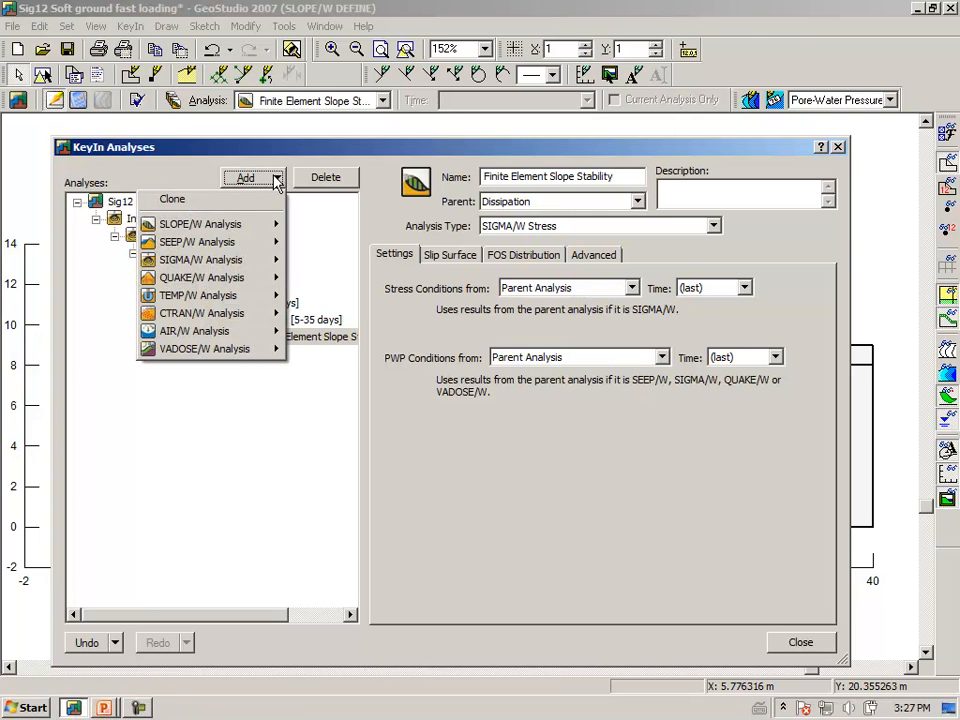
pyautogui.moveTo(268, 236)
pyautogui.click(330, 238)
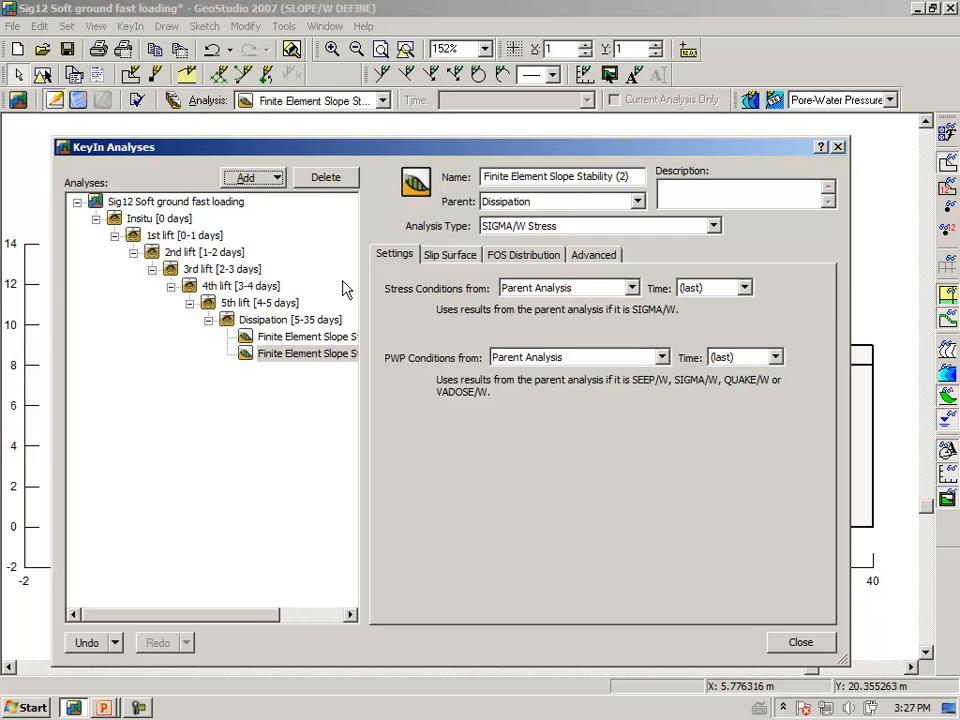
pyautogui.moveTo(639, 177); pyautogui.dragTo(421, 177)
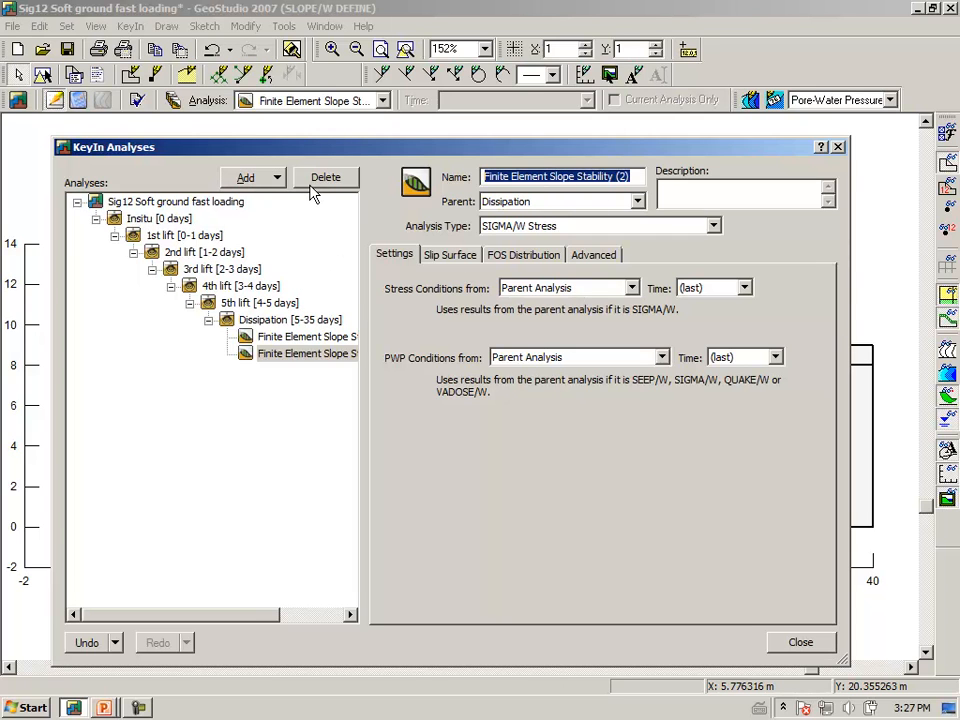
pyautogui.write('Stab')
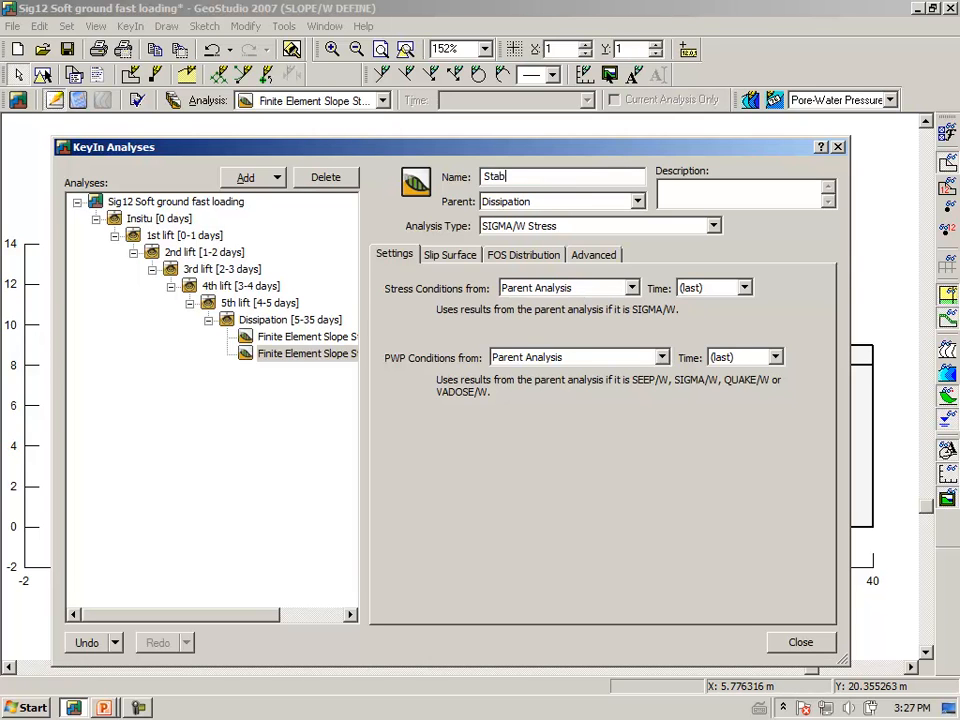
pyautogui.write('ility')
pyautogui.press('Tab')
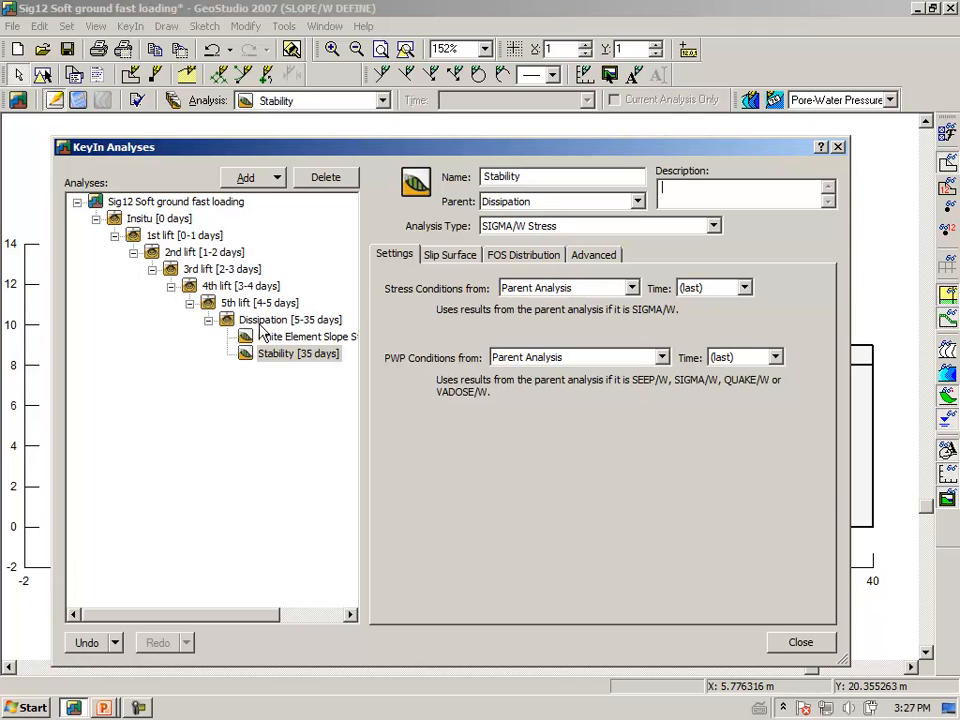
# Step: Set the parent of the Stability analysis to the 5th lift
pyautogui.click(636, 202)
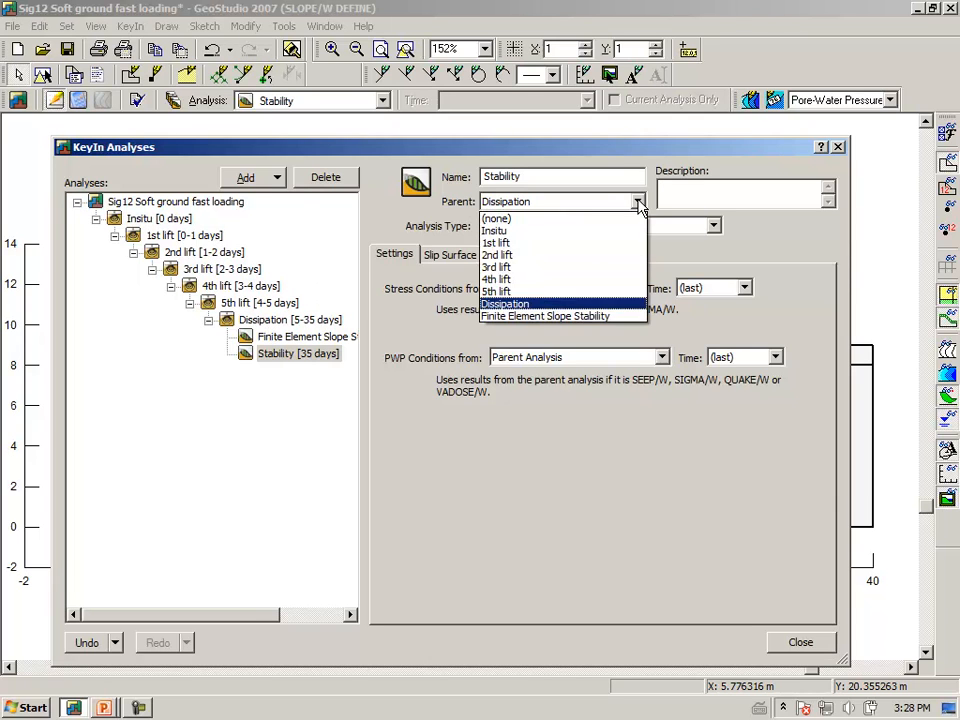
pyautogui.click(506, 293)
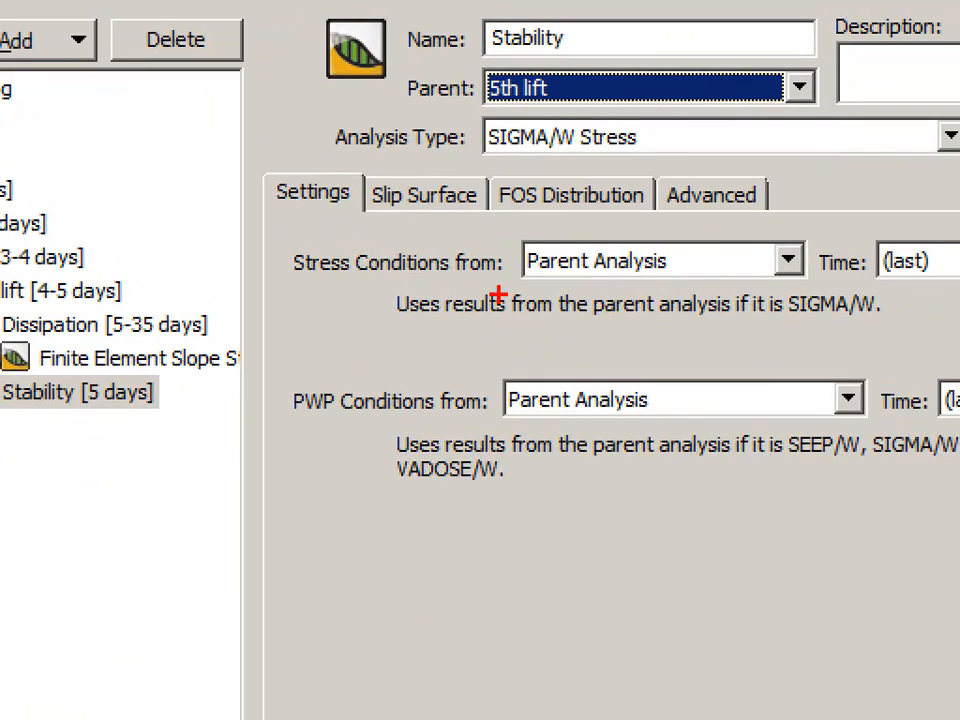
pyautogui.moveTo(512, 288); pyautogui.dragTo(666, 281)
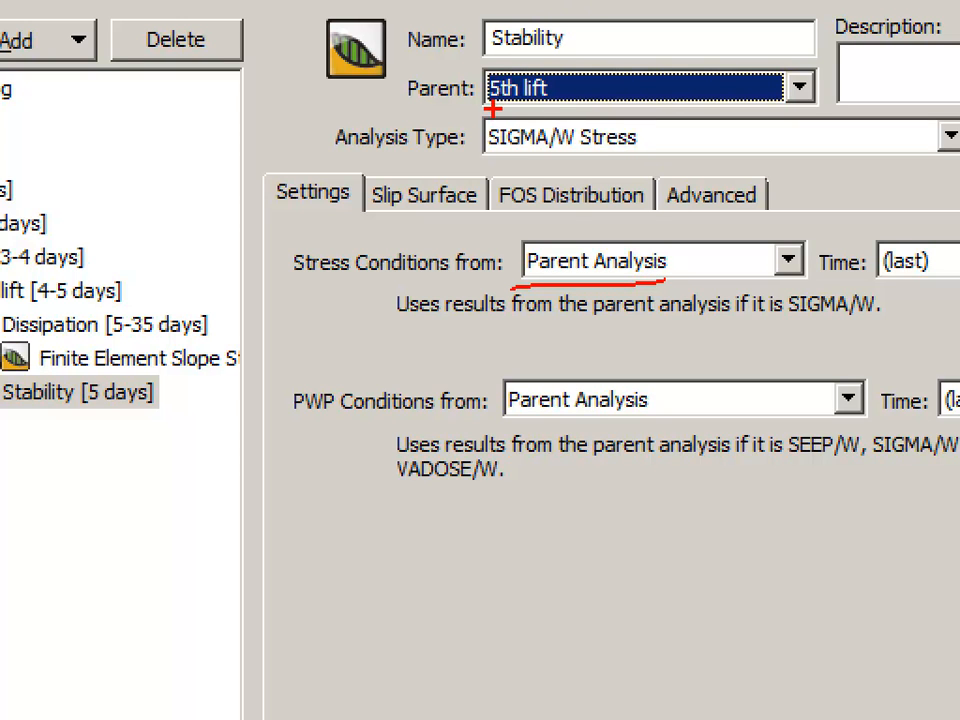
# Step: Set the times of the Stability analysis's parent stress conditions and PWP conditions both to 5 days
pyautogui.moveTo(463, 422); pyautogui.dragTo(597, 419)
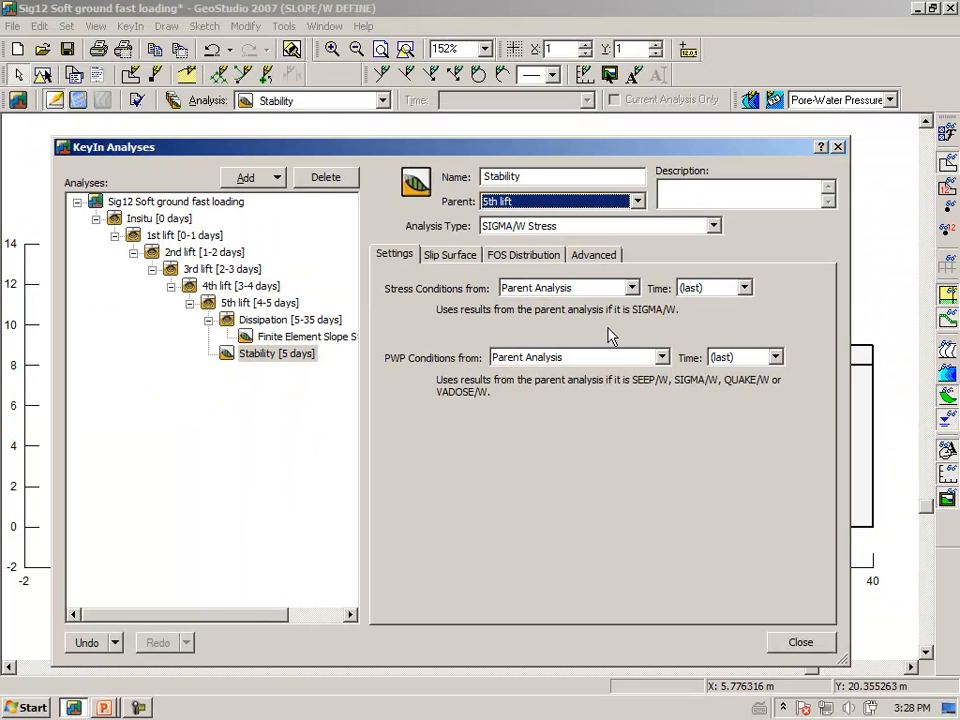
pyautogui.click(744, 287)
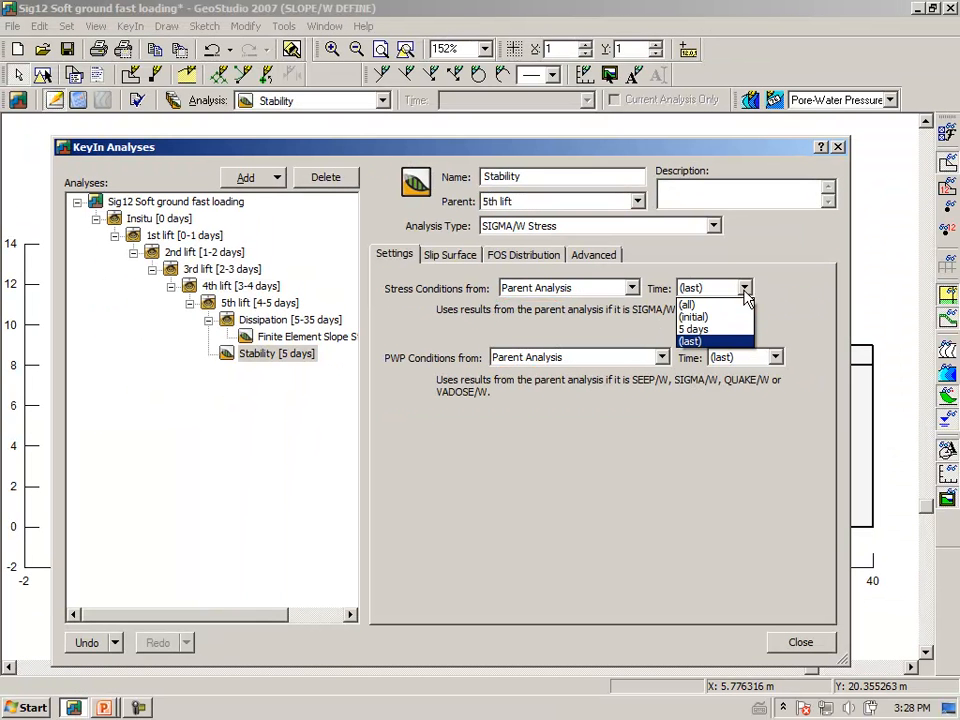
pyautogui.click(707, 330)
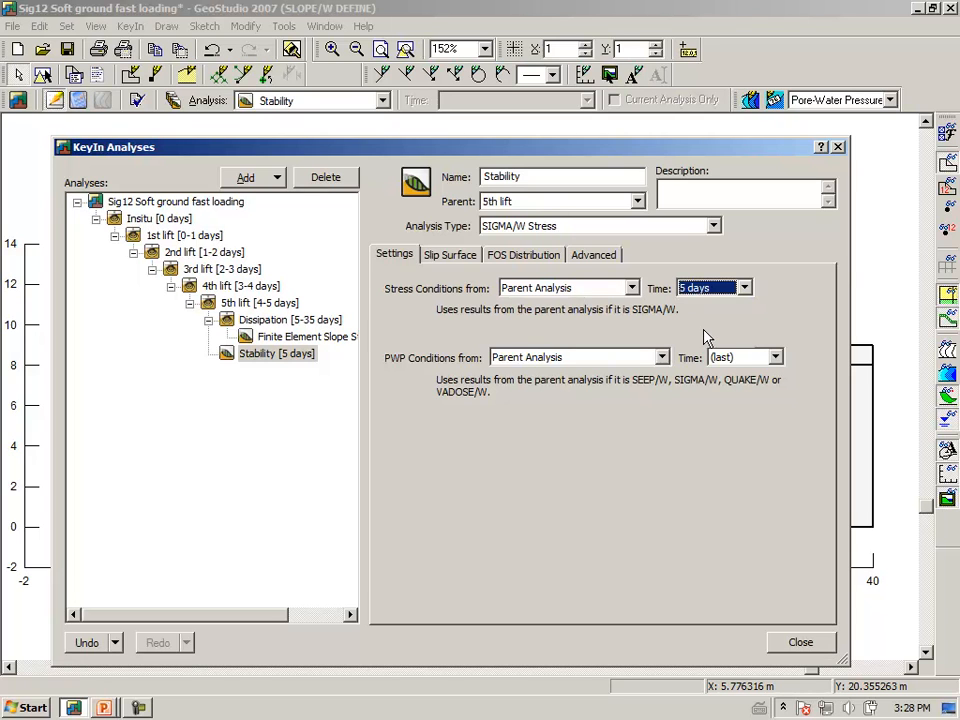
pyautogui.click(775, 358)
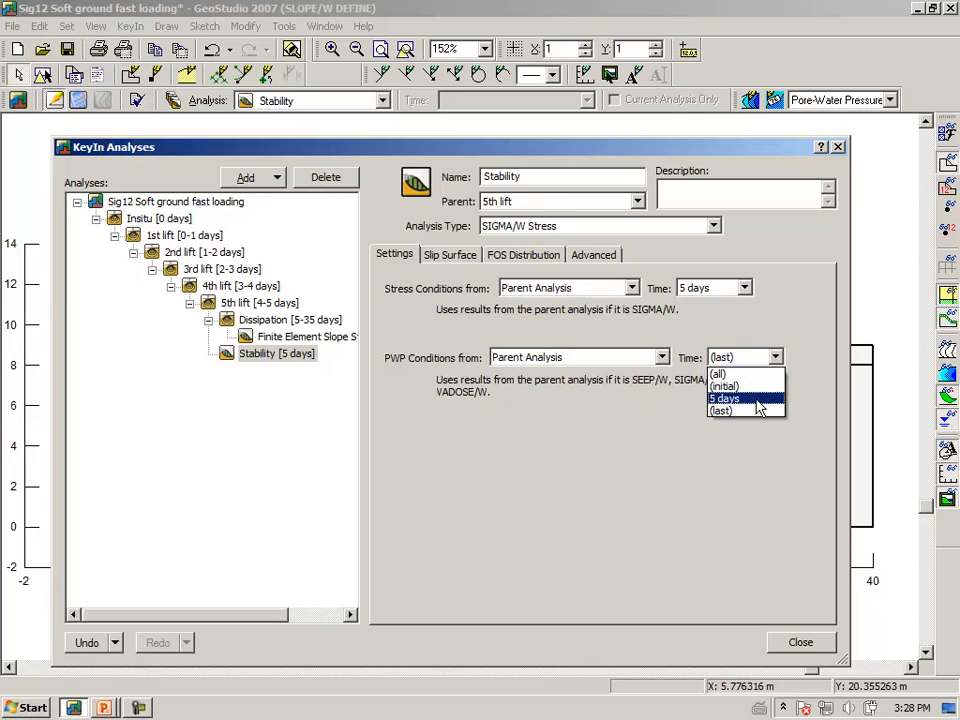
pyautogui.click(759, 408)
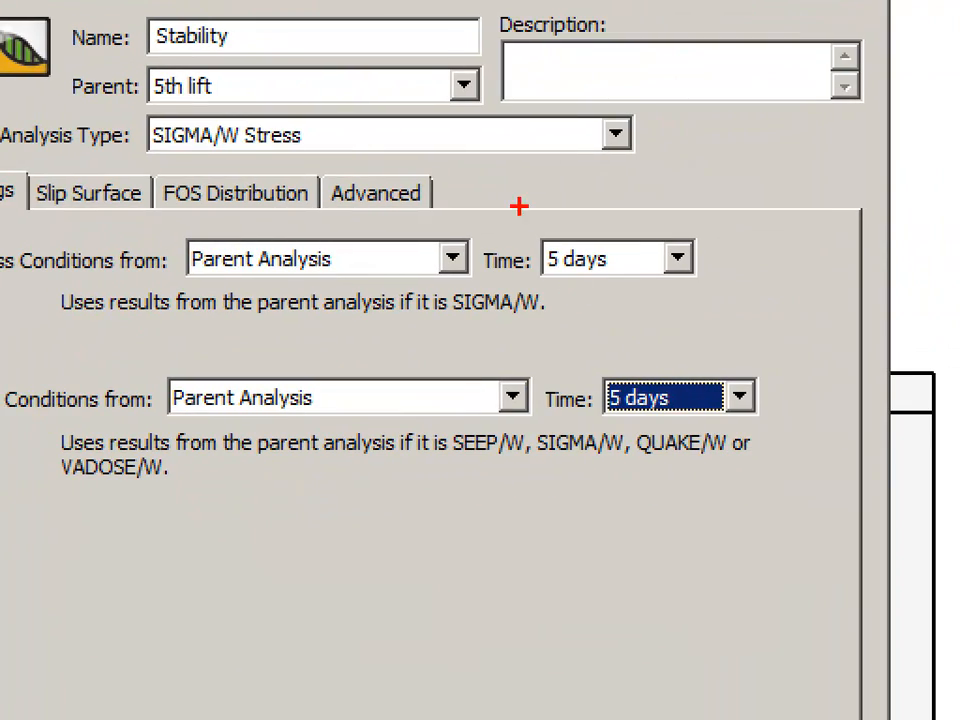
pyautogui.moveTo(548, 214)
pyautogui.mouseDown()
pyautogui.moveTo(585, 308)
pyautogui.moveTo(729, 248)
pyautogui.moveTo(555, 212)
pyautogui.mouseUp()
pyautogui.moveTo(575, 342)
pyautogui.mouseDown()
pyautogui.moveTo(575, 365)
pyautogui.moveTo(790, 395)
pyautogui.moveTo(540, 355)
pyautogui.mouseUp()
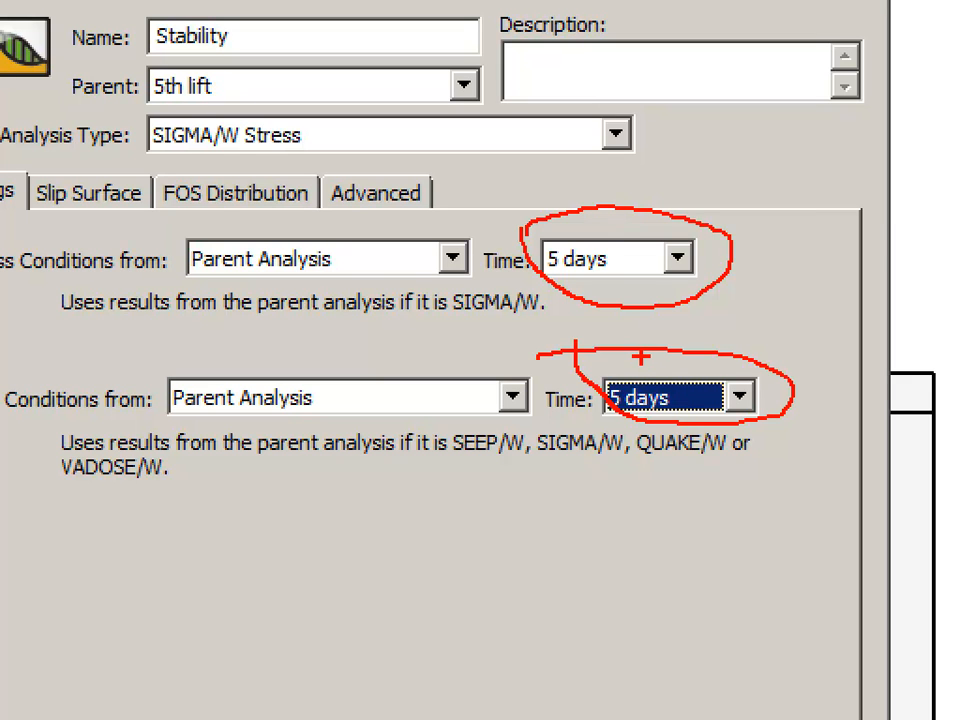
pyautogui.press('Escape')
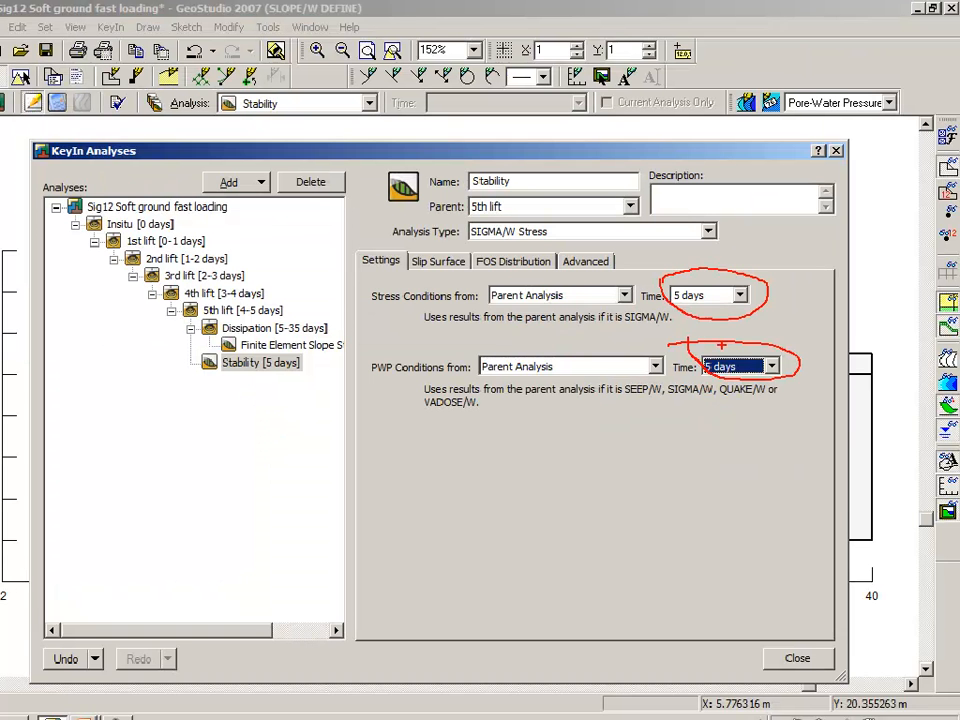
# Step: Choose Entry and Exit as the slip surface option for the Stability analysis and close the analysis definitions
pyautogui.click(449, 257)
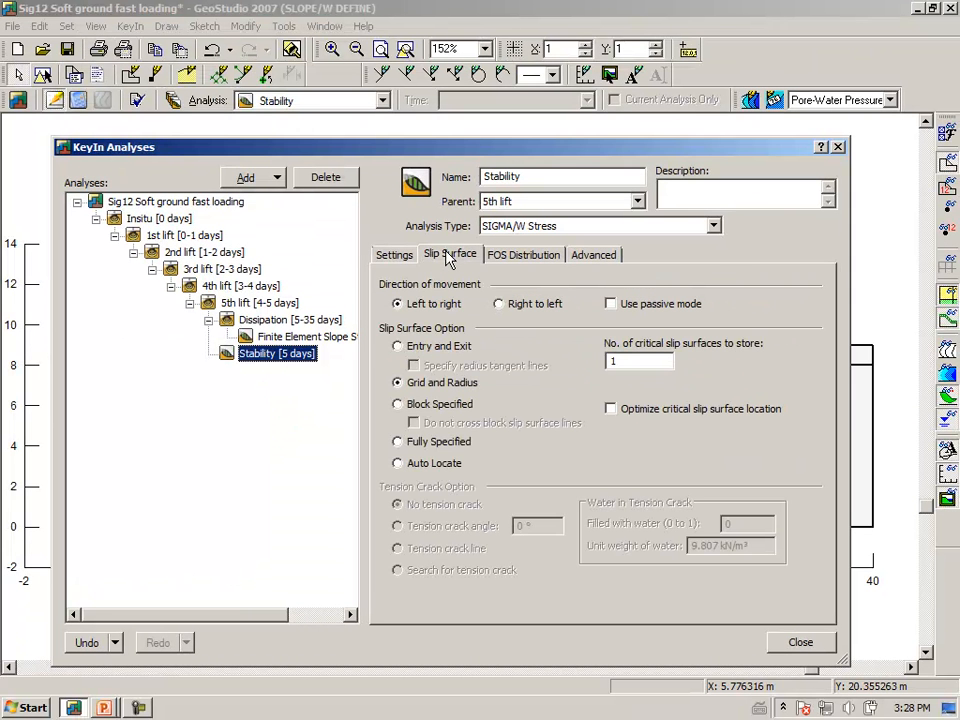
pyautogui.click(399, 347)
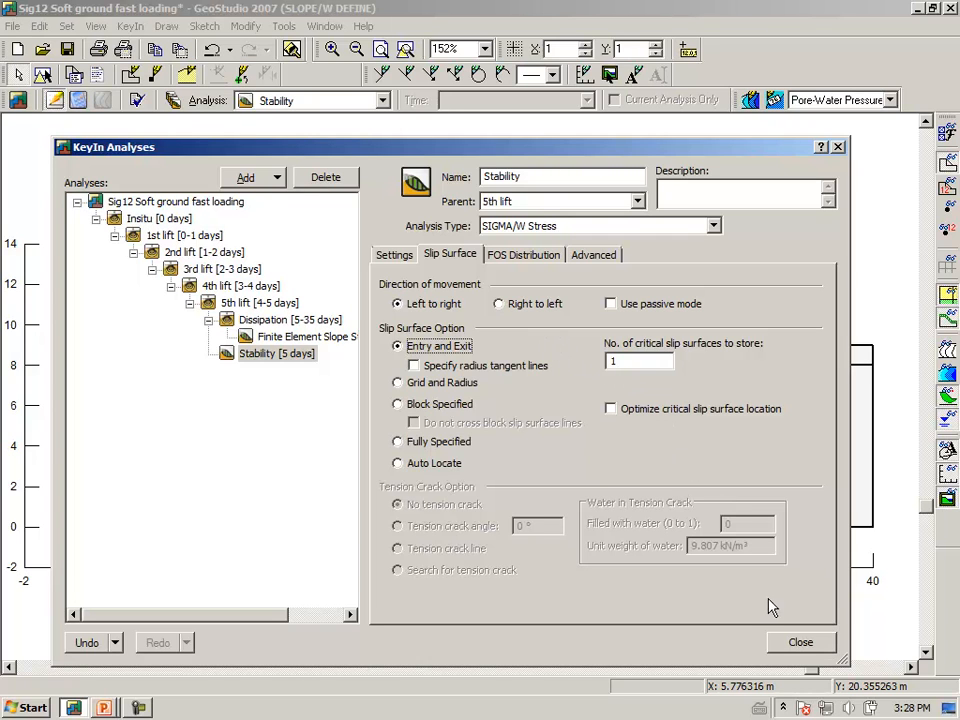
pyautogui.click(795, 643)
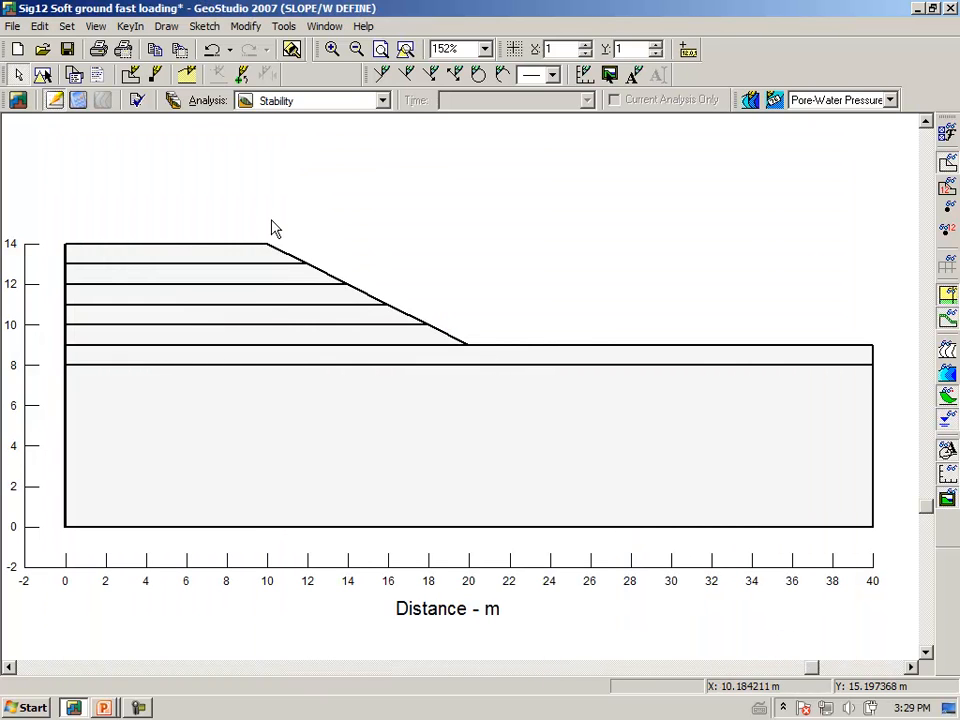
# Step: Check the Desicated crust material's properties and assign that material to the thin layer below the embankment
pyautogui.click(130, 30)
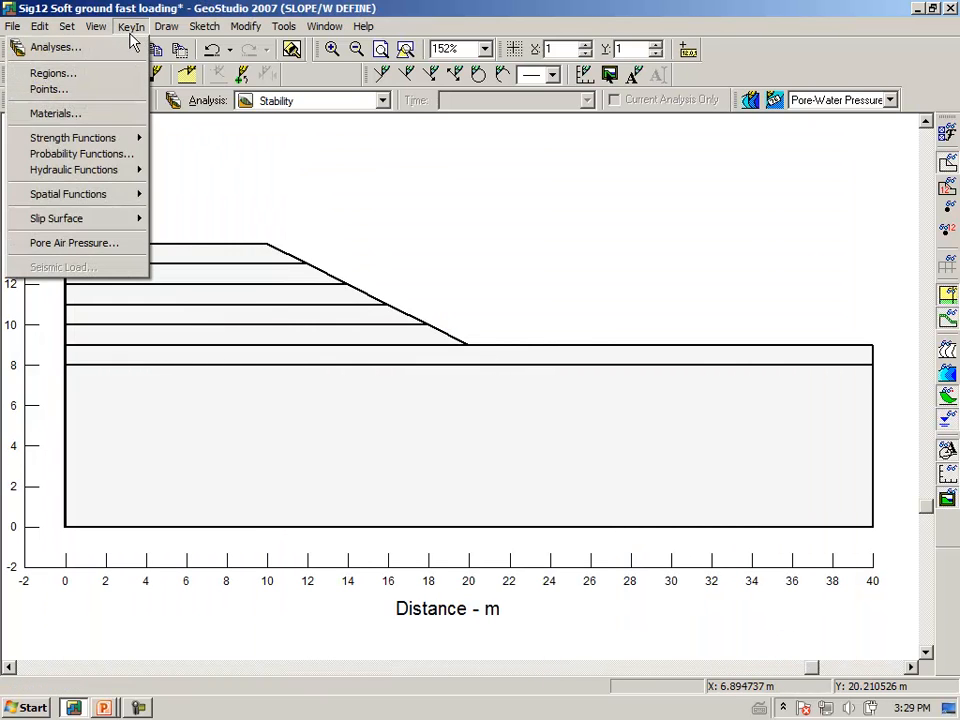
pyautogui.click(106, 114)
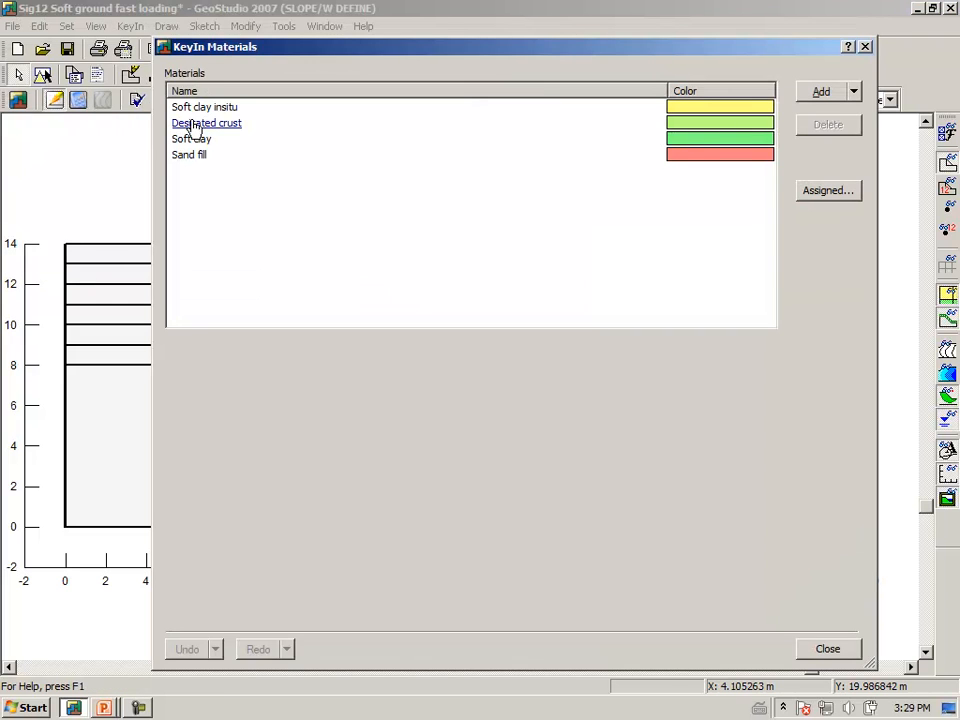
pyautogui.click(194, 127)
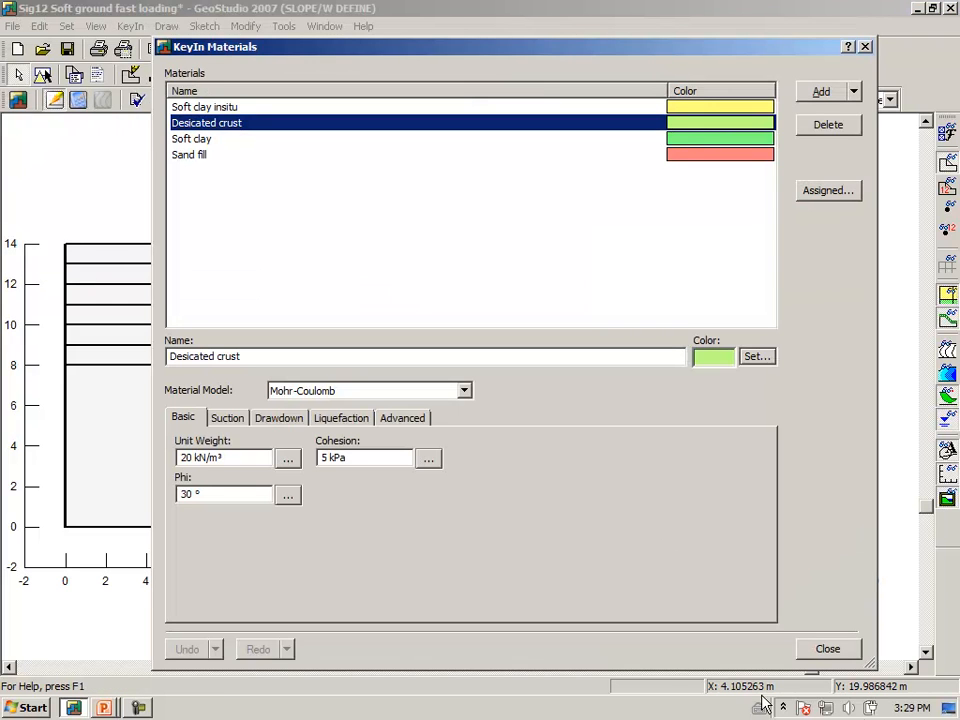
pyautogui.click(826, 650)
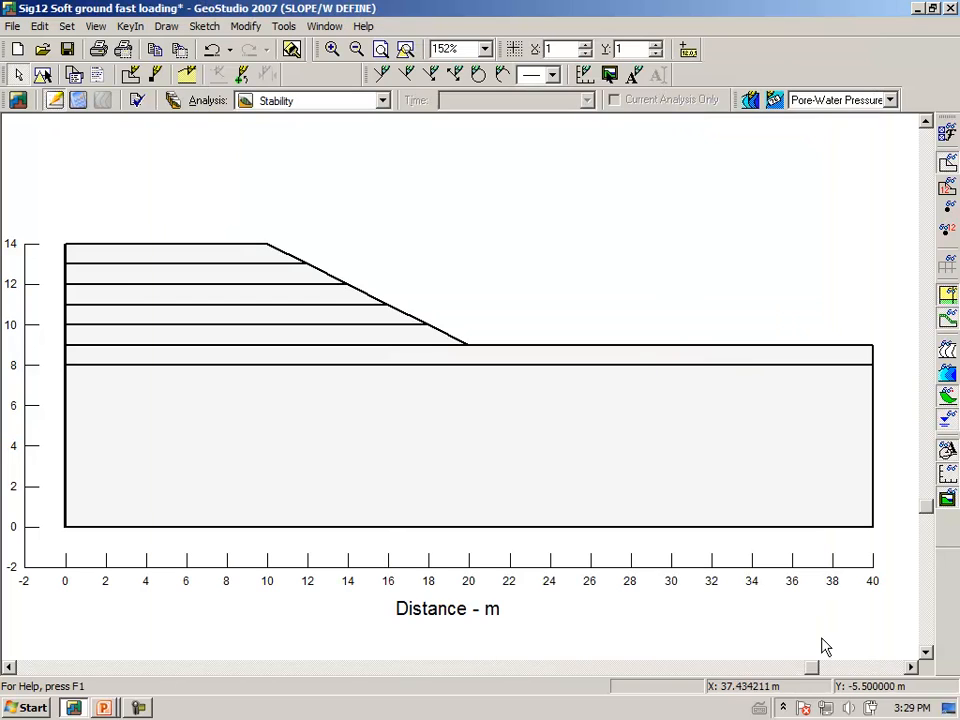
pyautogui.click(168, 27)
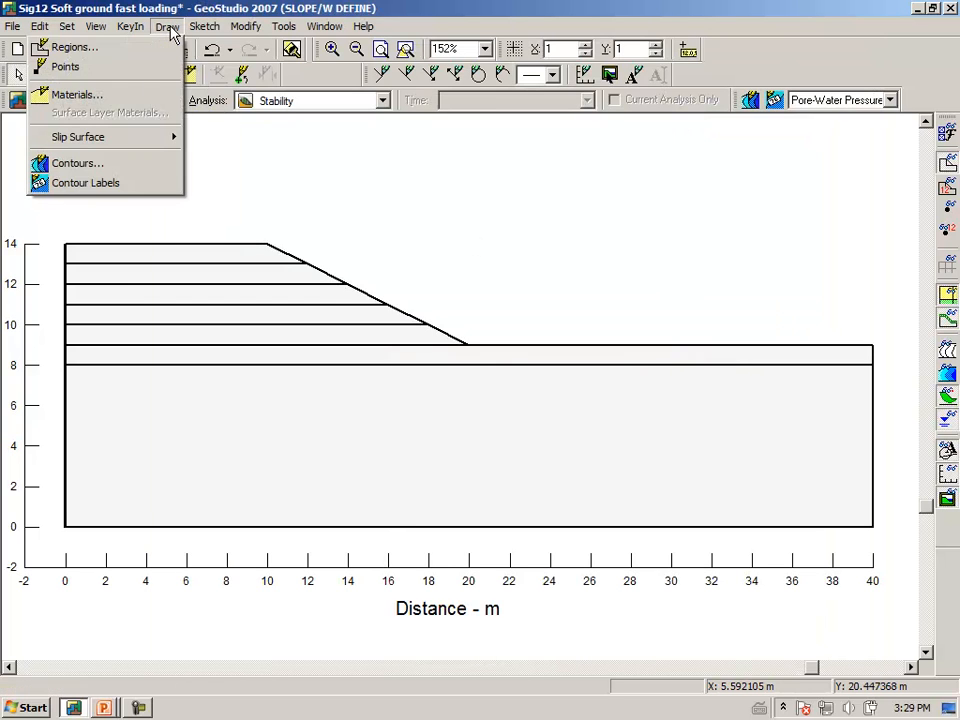
pyautogui.click(152, 93)
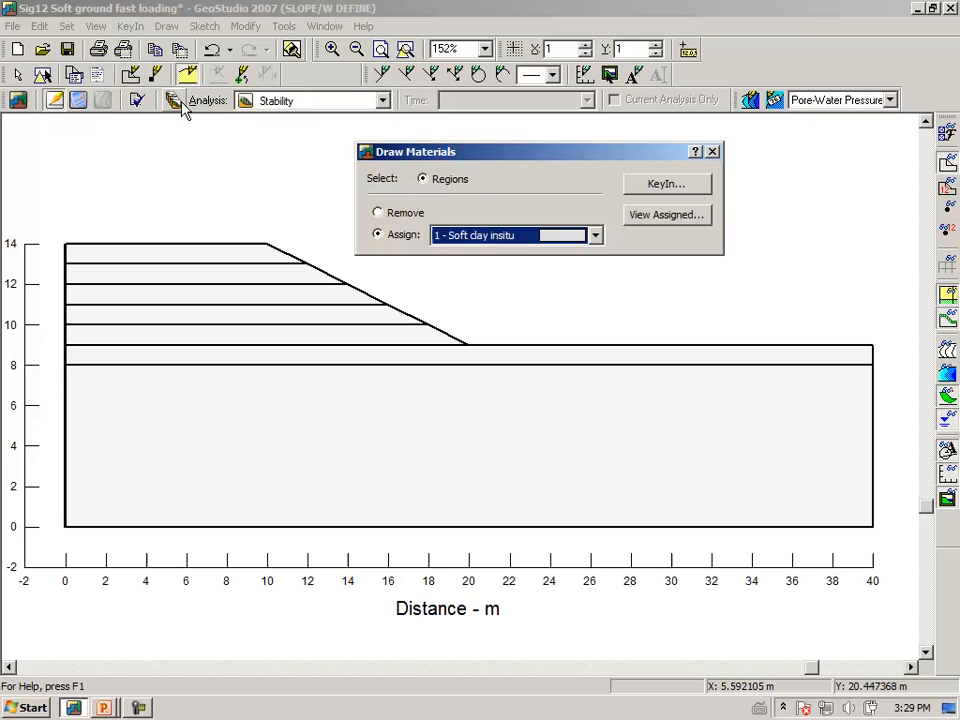
pyautogui.click(597, 238)
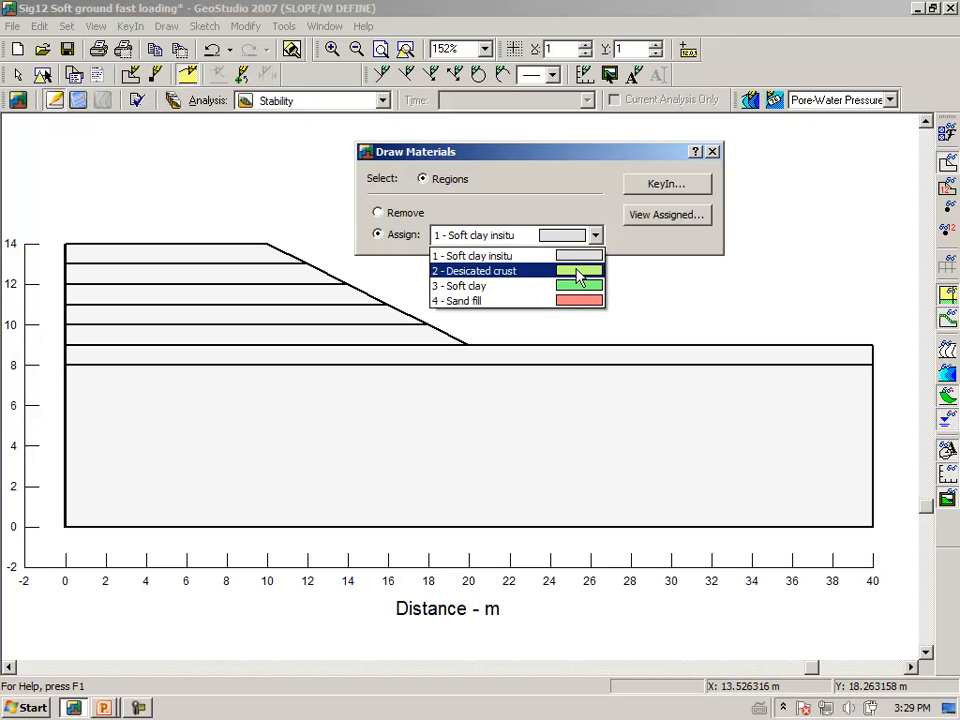
pyautogui.click(576, 272)
pyautogui.click(560, 356)
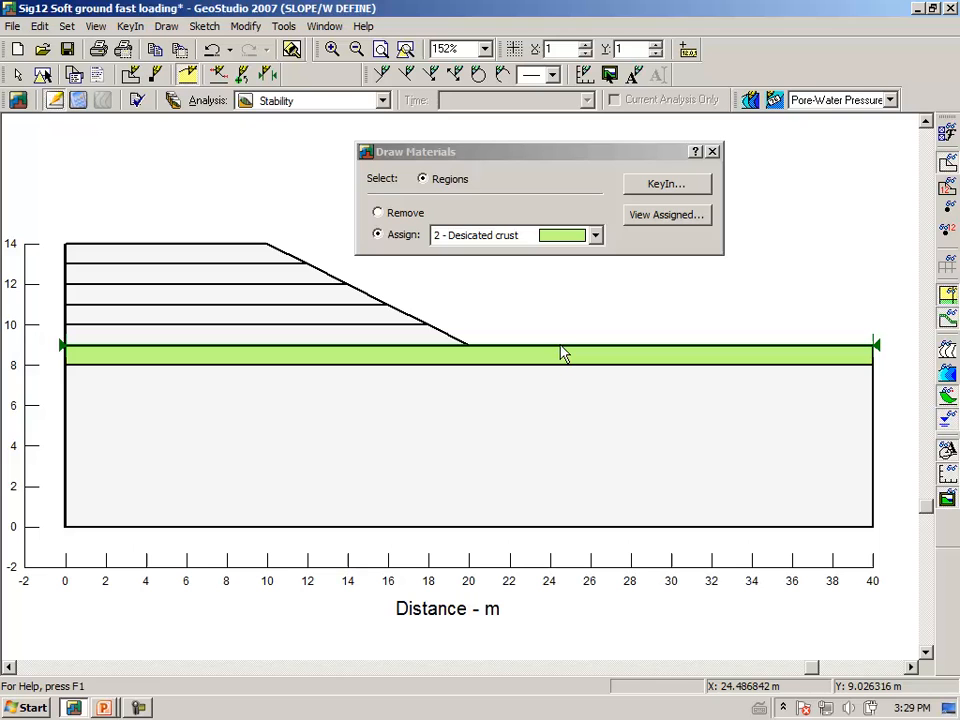
# Step: Assign the Soft clay material to the thick foundation region beneath the crust
pyautogui.click(595, 236)
pyautogui.click(585, 286)
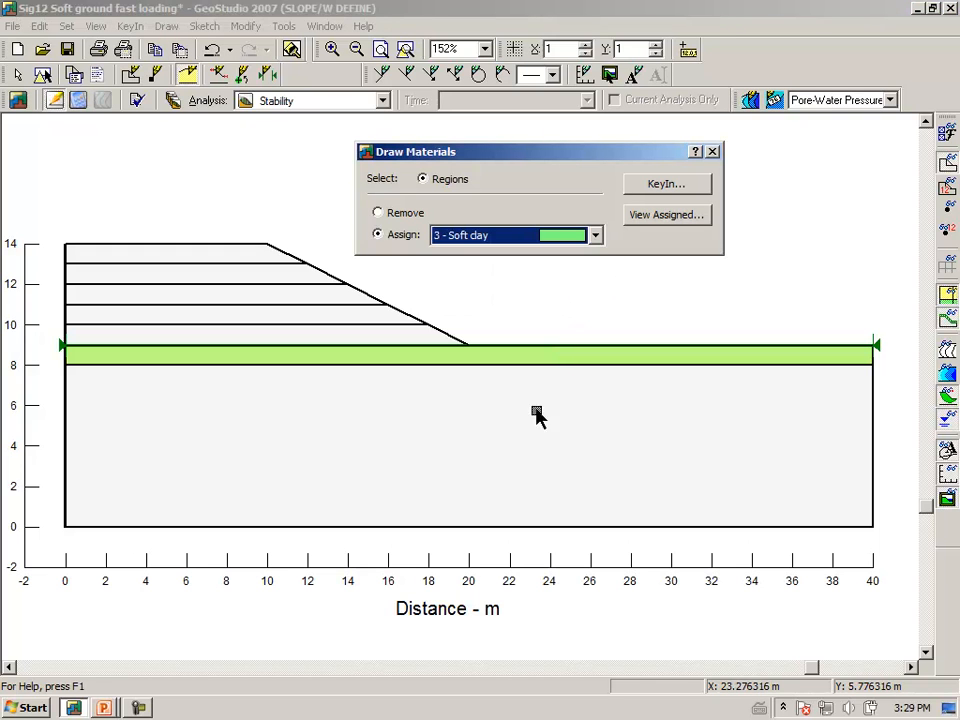
pyautogui.click(505, 468)
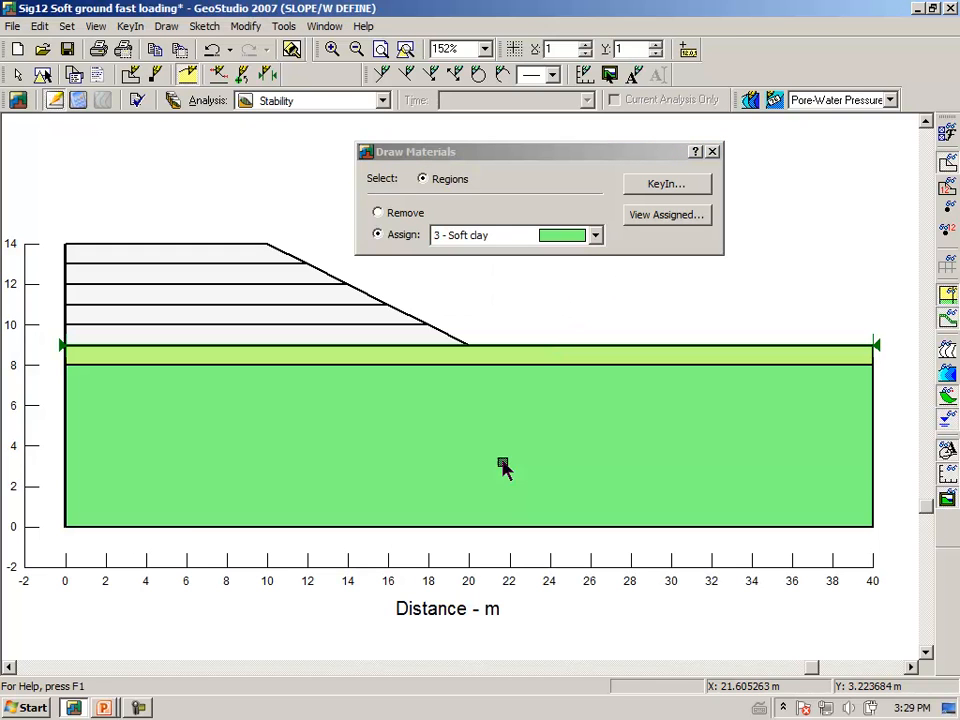
# Step: Assign the Sand fill material to all five embankment lifts and finish assigning materials
pyautogui.click(597, 238)
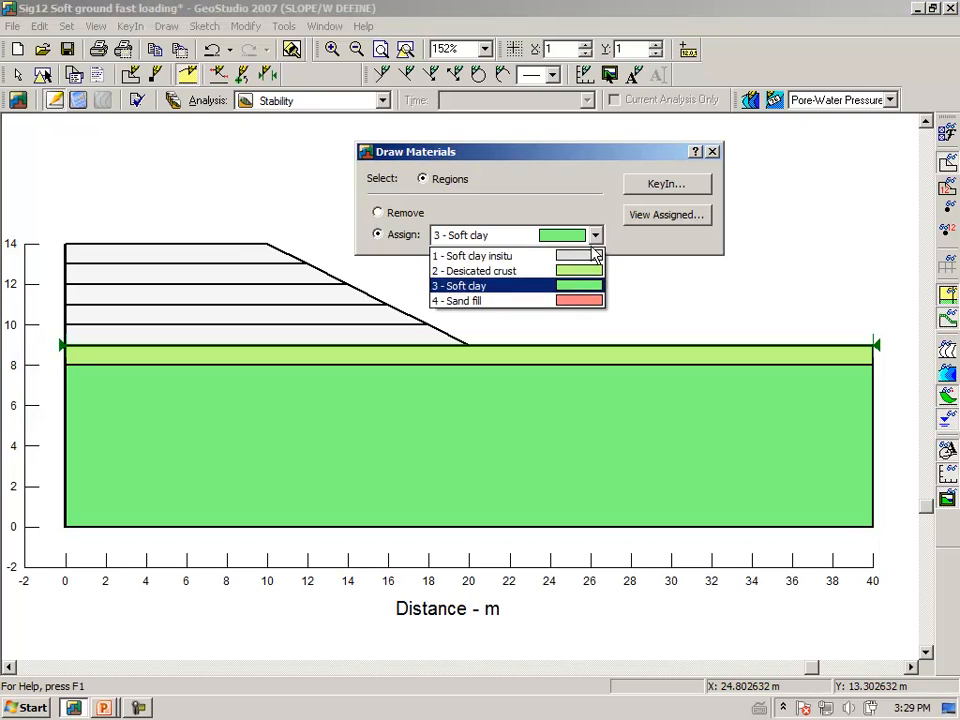
pyautogui.click(577, 304)
pyautogui.click(260, 335)
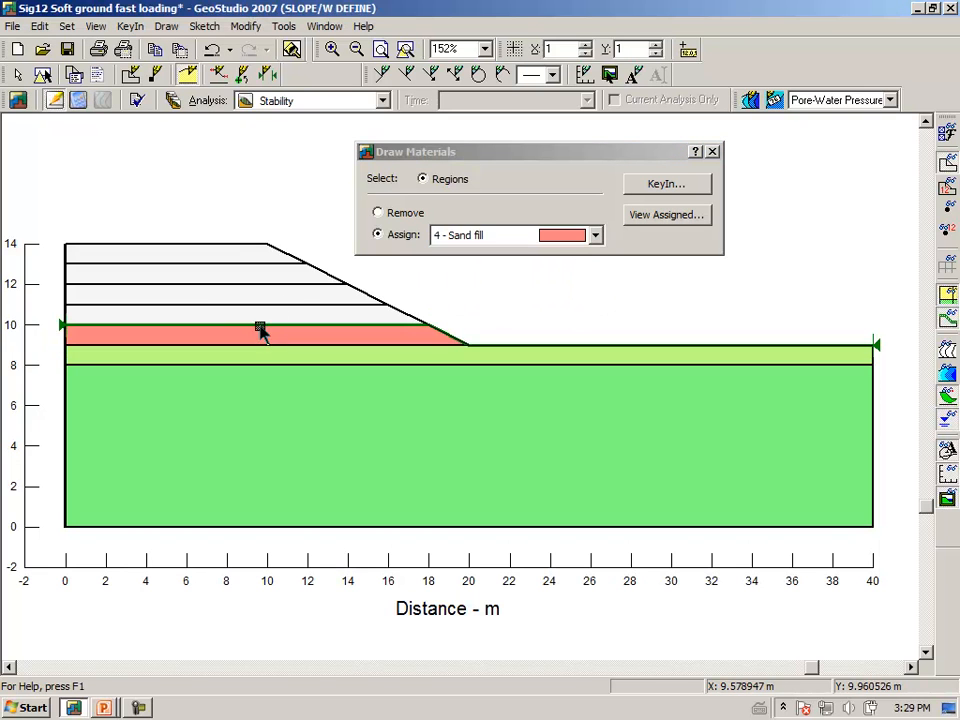
pyautogui.click(257, 314)
pyautogui.click(250, 293)
pyautogui.click(243, 272)
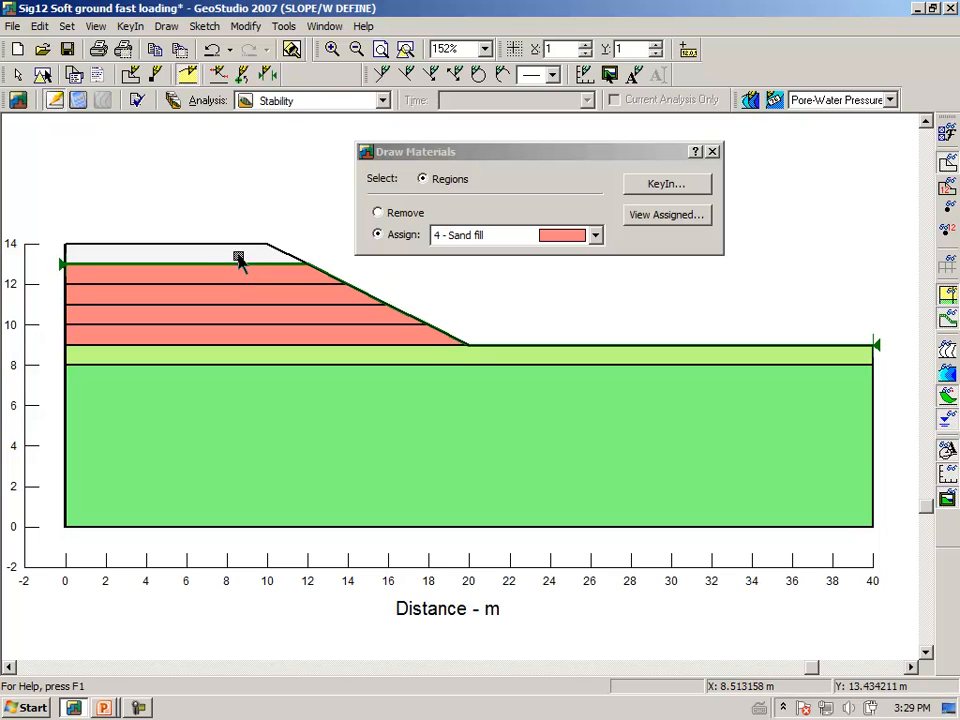
pyautogui.click(240, 253)
pyautogui.click(595, 236)
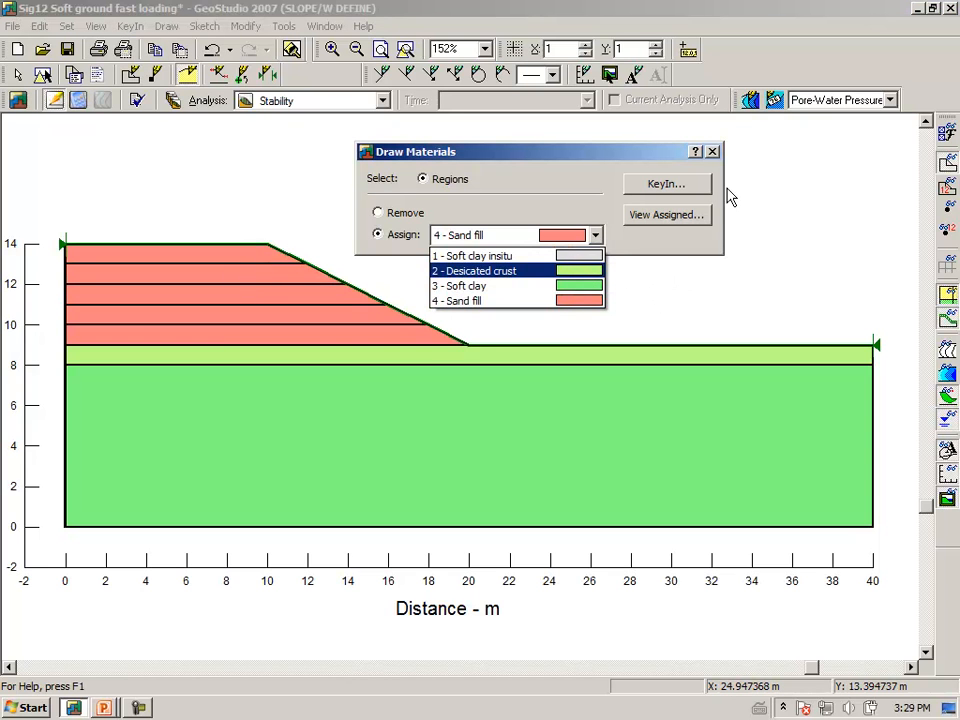
pyautogui.click(713, 152)
pyautogui.click(713, 152)
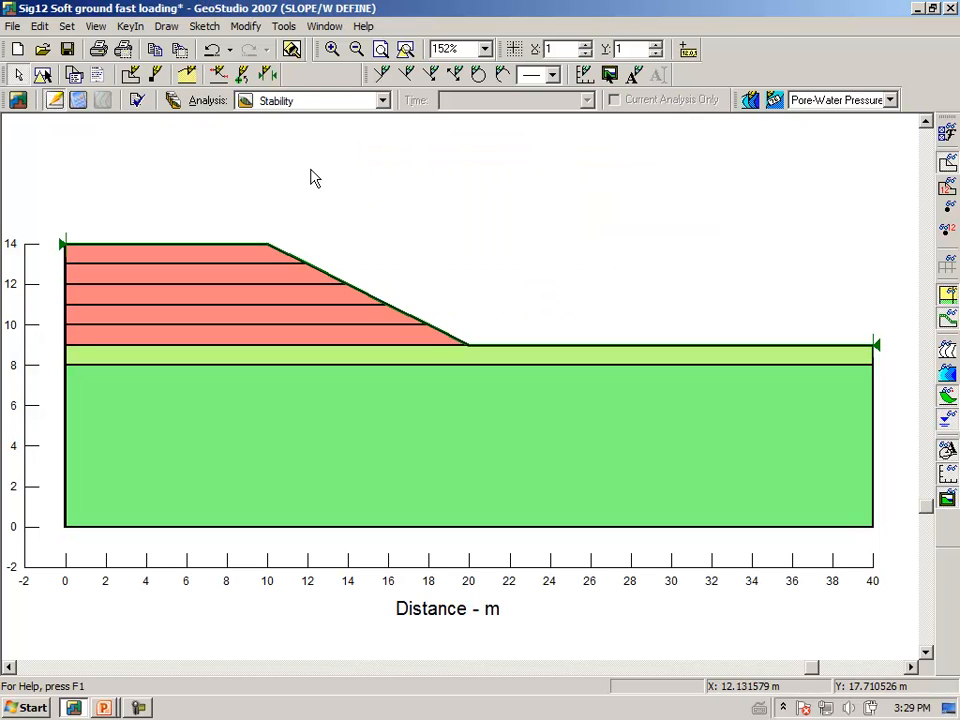
# Step: Draw the slip surface entry range along the embankment crest from about X 1.92 to 10.06 m
pyautogui.click(166, 28)
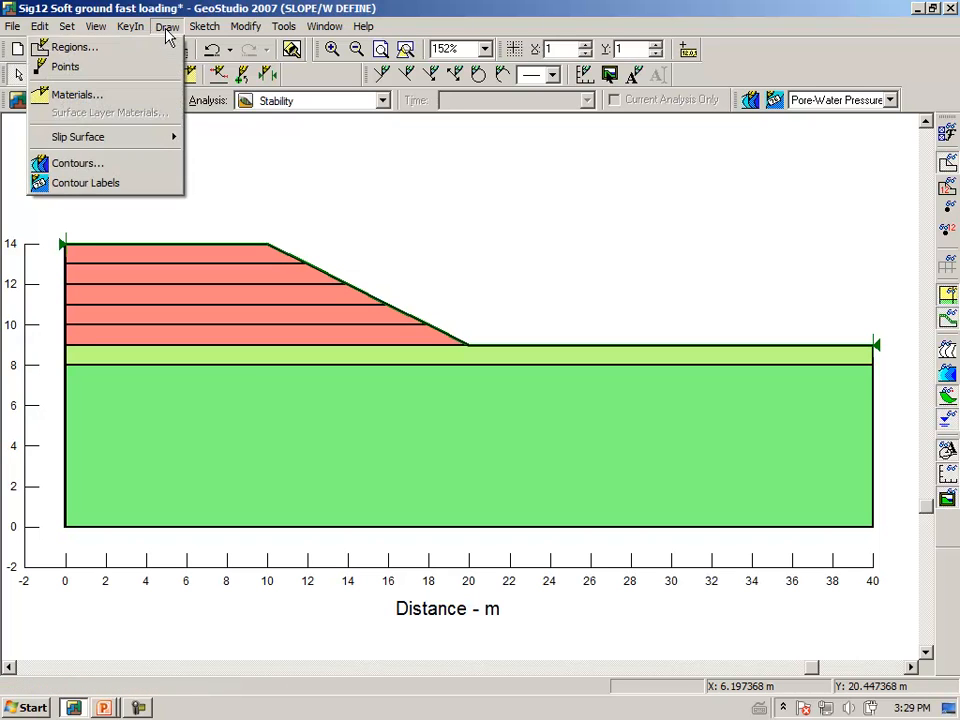
pyautogui.moveTo(146, 144)
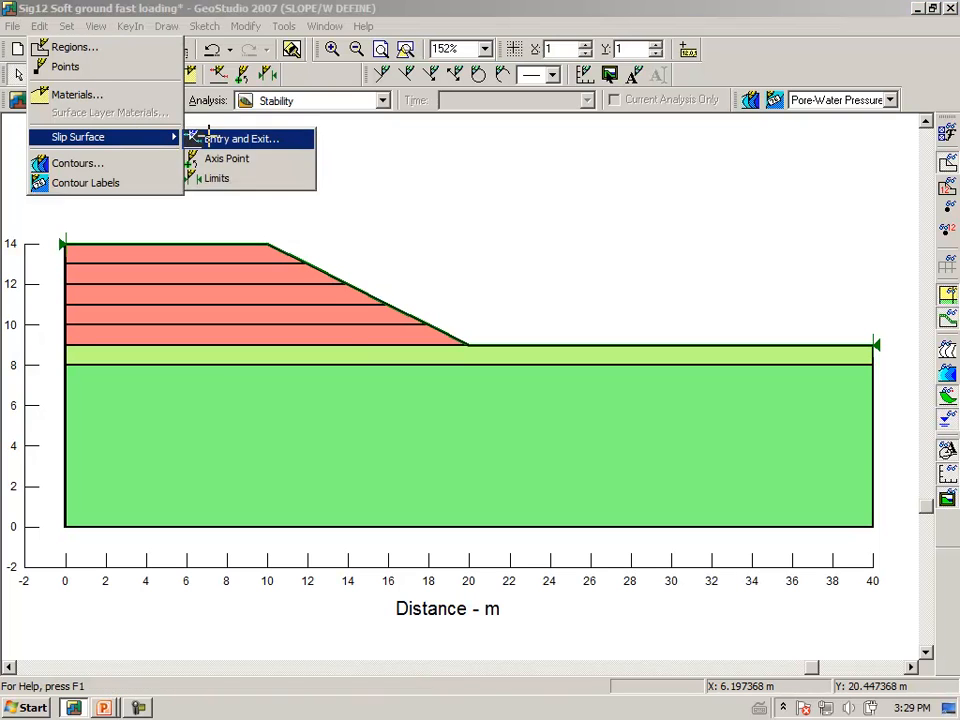
pyautogui.click(210, 141)
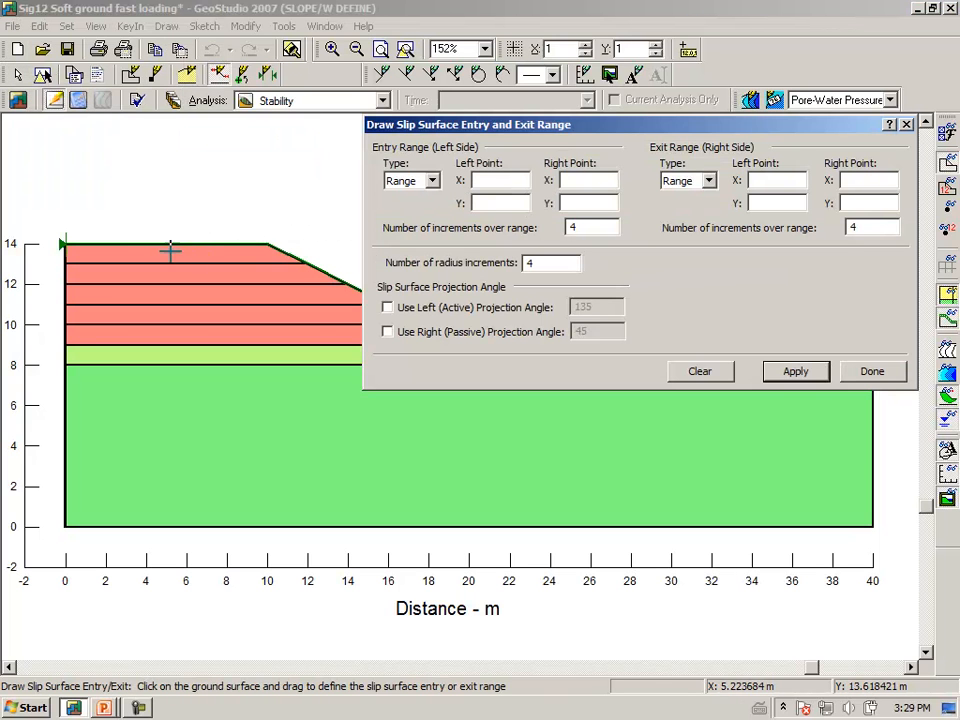
pyautogui.moveTo(104, 243); pyautogui.dragTo(266, 251)
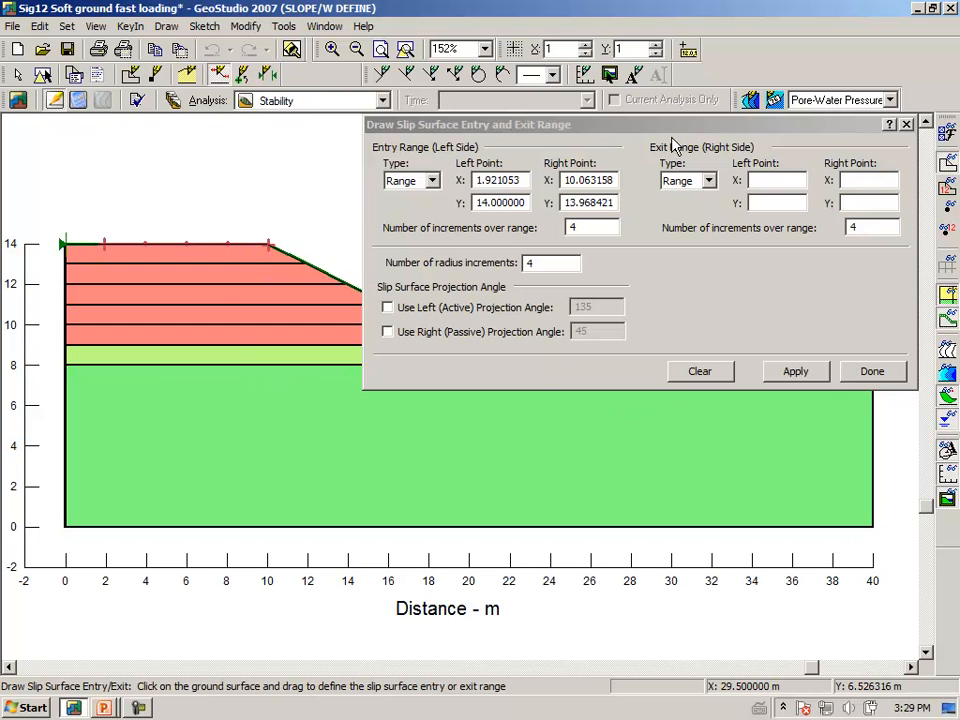
# Step: Draw the slip surface exit range along the ground surface from the embankment toe, about X 20.03 to 31.68 m
pyautogui.moveTo(666, 127)
pyautogui.mouseDown()
pyautogui.moveTo(497, 3)
pyautogui.moveTo(436, 13)
pyautogui.mouseUp()
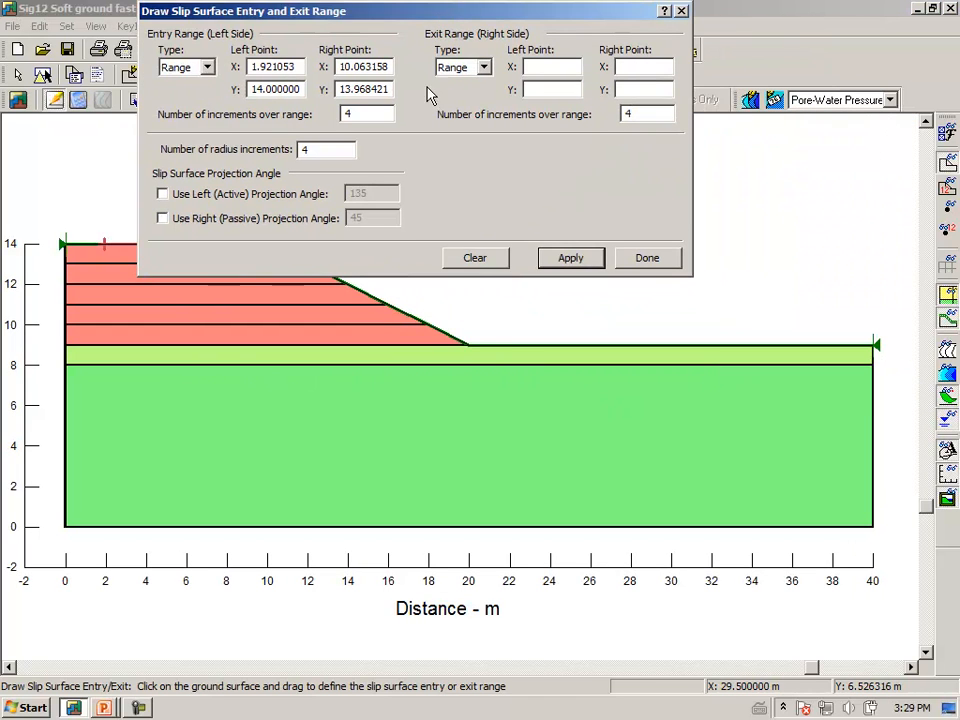
pyautogui.click(469, 345)
pyautogui.moveTo(469, 345); pyautogui.dragTo(705, 347)
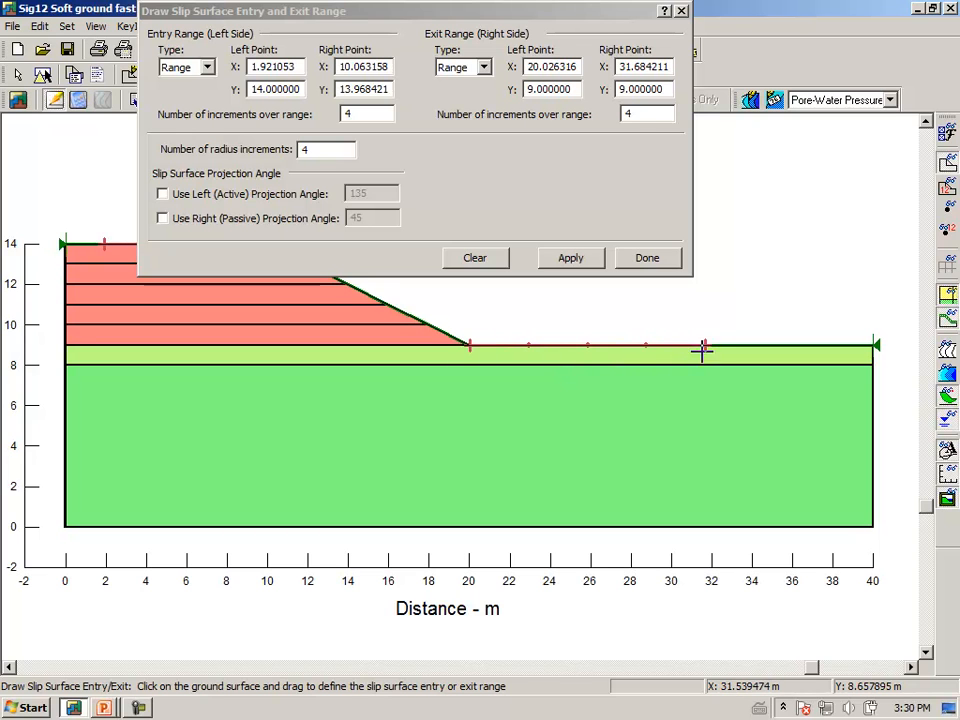
# Step: Set the entry range's left point X to 2 m and its right point X to 10 m
pyautogui.moveTo(397, 16); pyautogui.dragTo(455, 127)
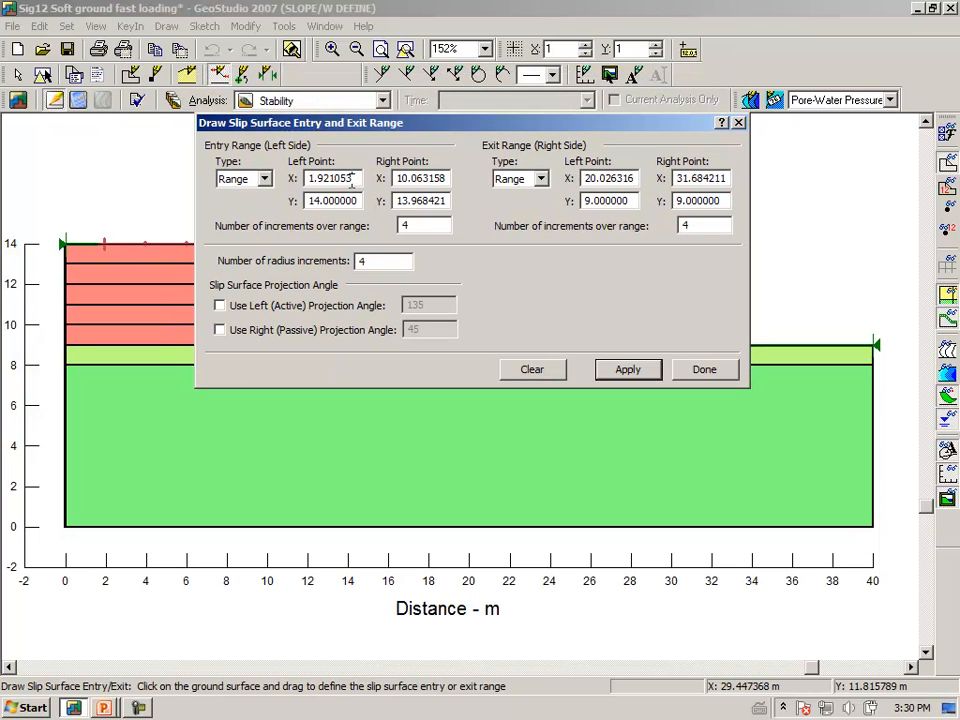
pyautogui.moveTo(351, 181); pyautogui.dragTo(270, 208)
pyautogui.write('2')
pyautogui.press('Tab')
pyautogui.moveTo(451, 178); pyautogui.dragTo(373, 190)
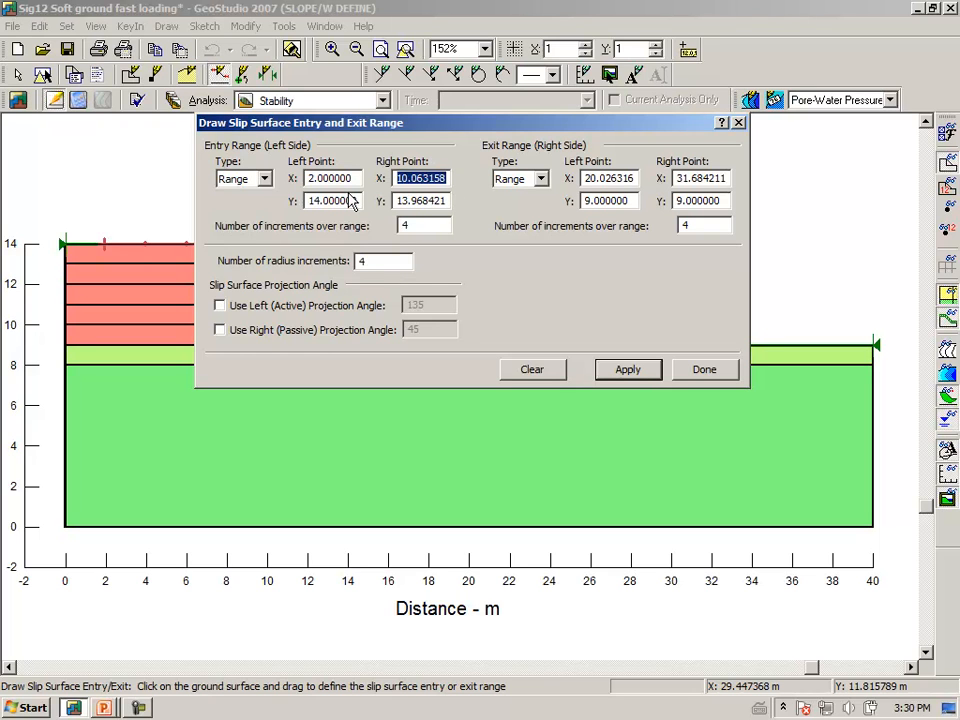
pyautogui.write('10')
pyautogui.press('Tab')
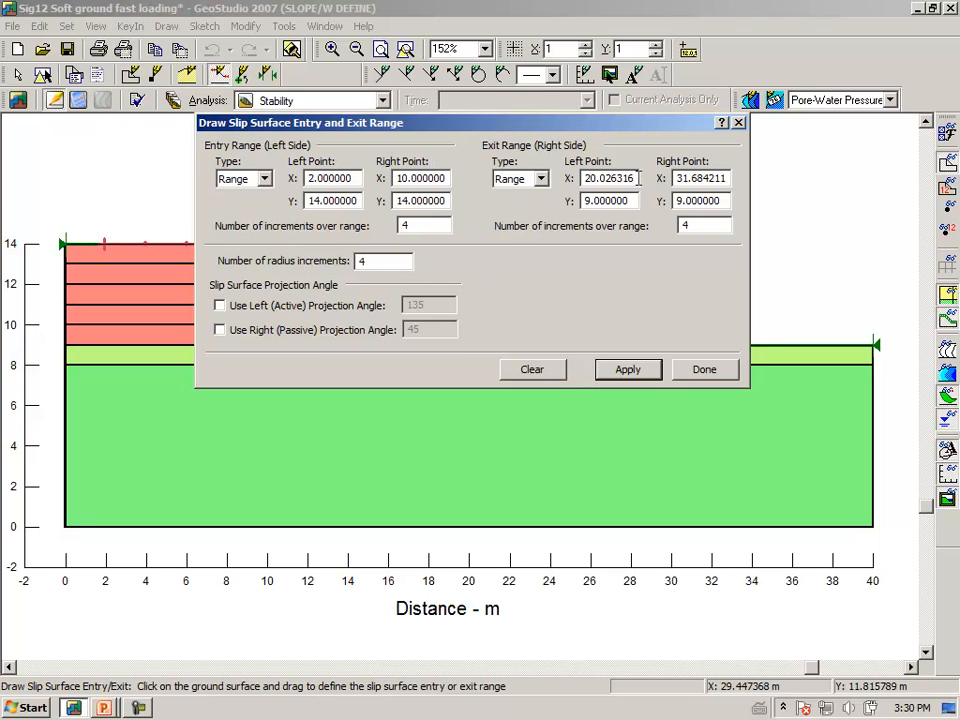
# Step: Set the exit range's left point X to 20 m and its right point X to 30 m
pyautogui.moveTo(640, 178); pyautogui.dragTo(472, 207)
pyautogui.write('20')
pyautogui.press('Tab')
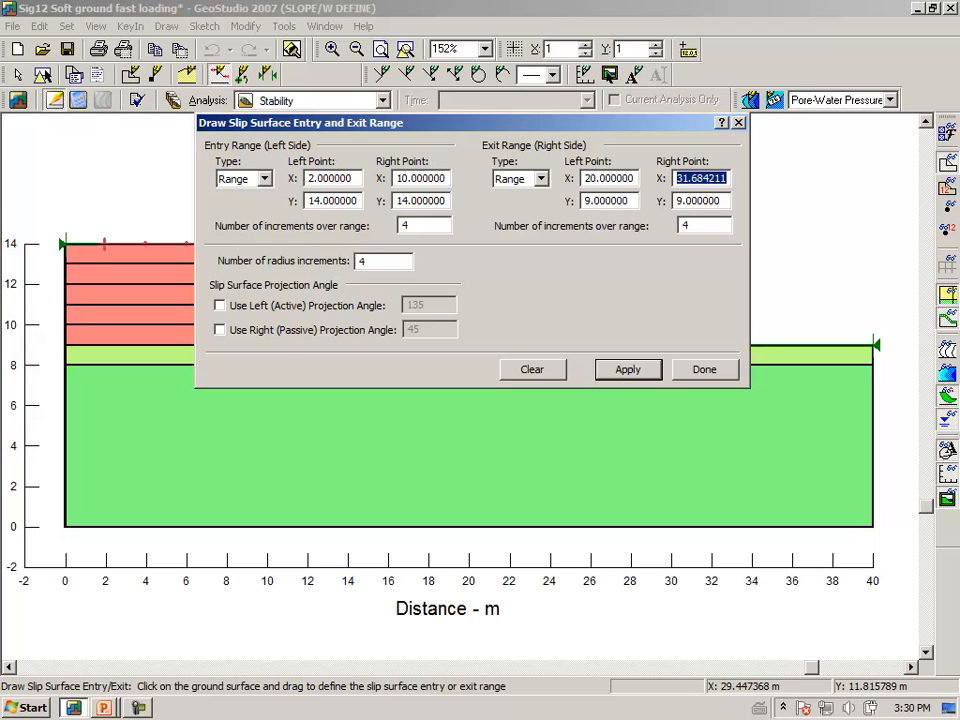
pyautogui.write('30')
pyautogui.press('Tab')
# Step: Set the increments to 5 for both the entry and exit ranges and the radius increments to 10, and apply the slip surface definition
pyautogui.doubleClick(405, 222)
pyautogui.write('5')
pyautogui.press('Tab')
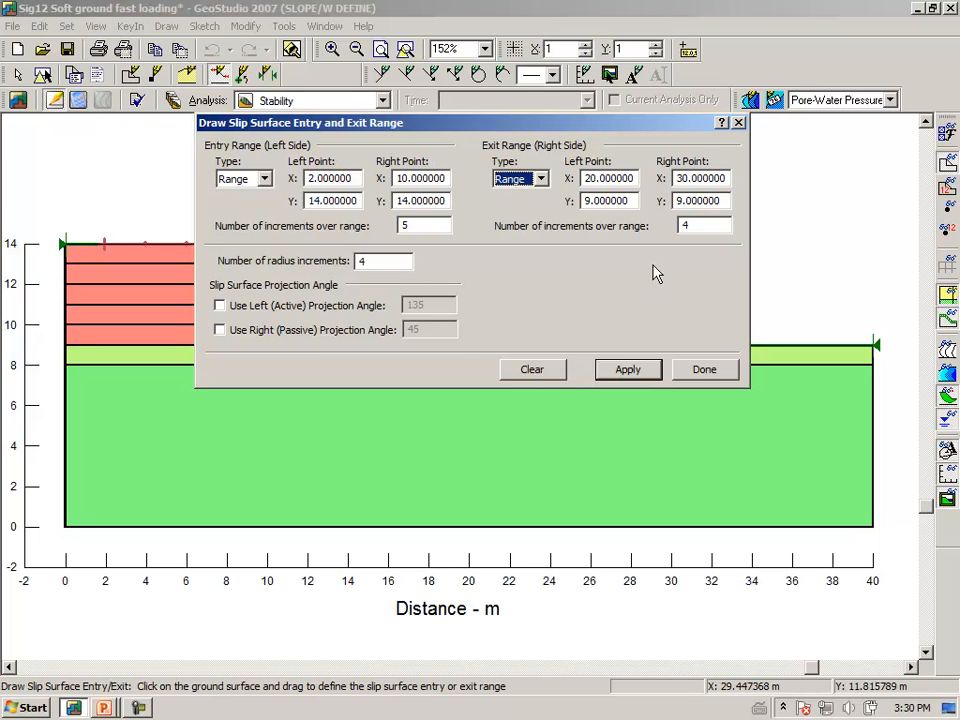
pyautogui.doubleClick(686, 226)
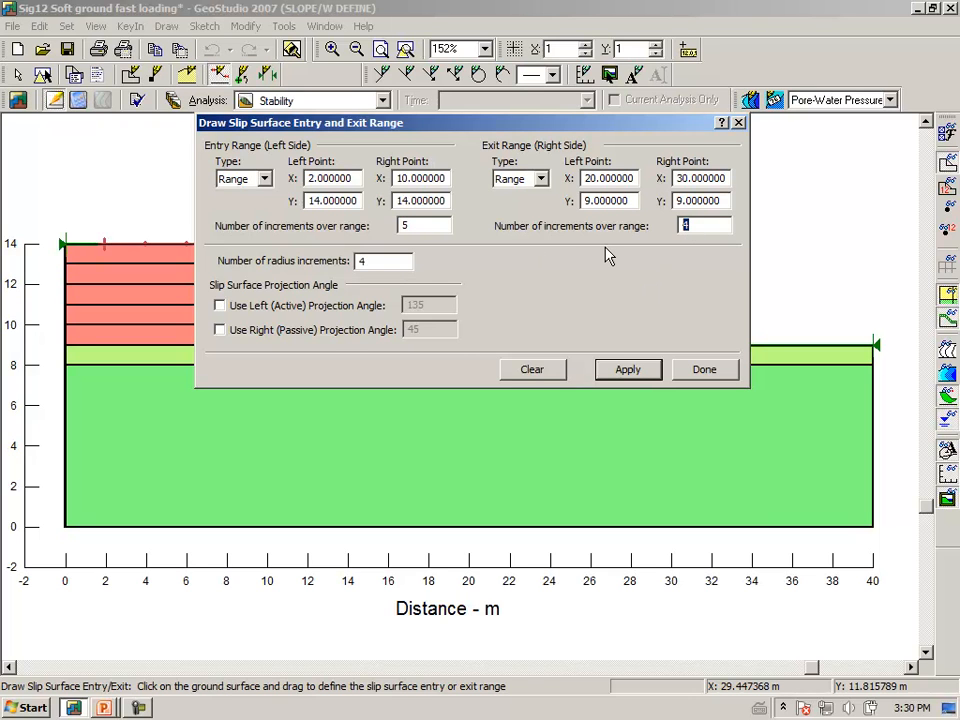
pyautogui.click(388, 261)
pyautogui.write('10')
pyautogui.press('Tab')
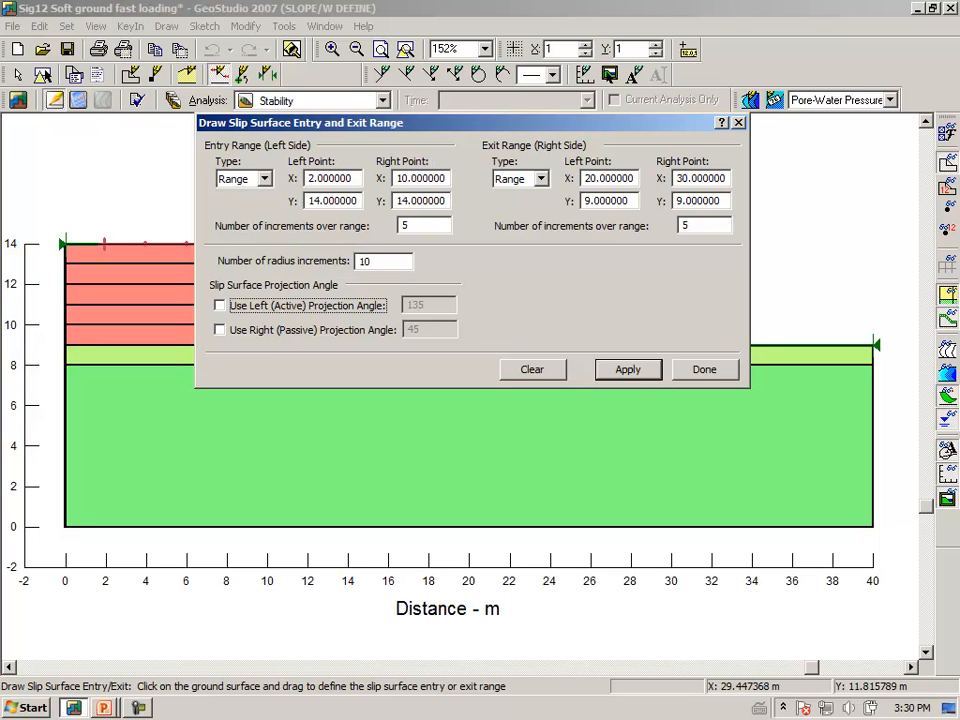
pyautogui.click(640, 374)
pyautogui.moveTo(566, 131)
pyautogui.mouseDown()
pyautogui.moveTo(452, 476)
pyautogui.moveTo(508, 413)
pyautogui.mouseUp()
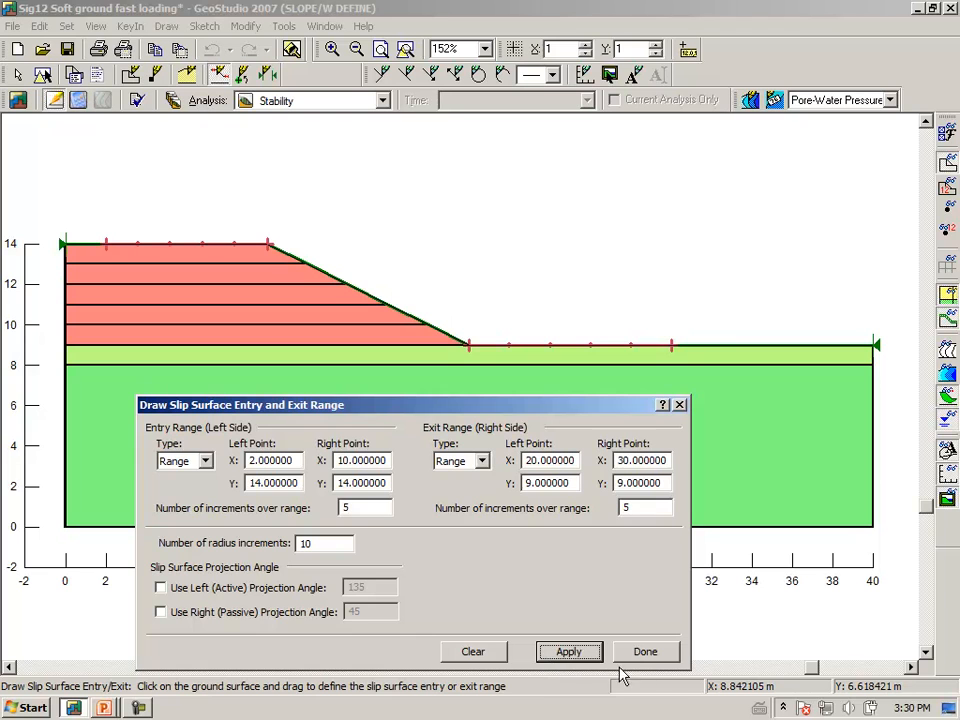
pyautogui.click(646, 652)
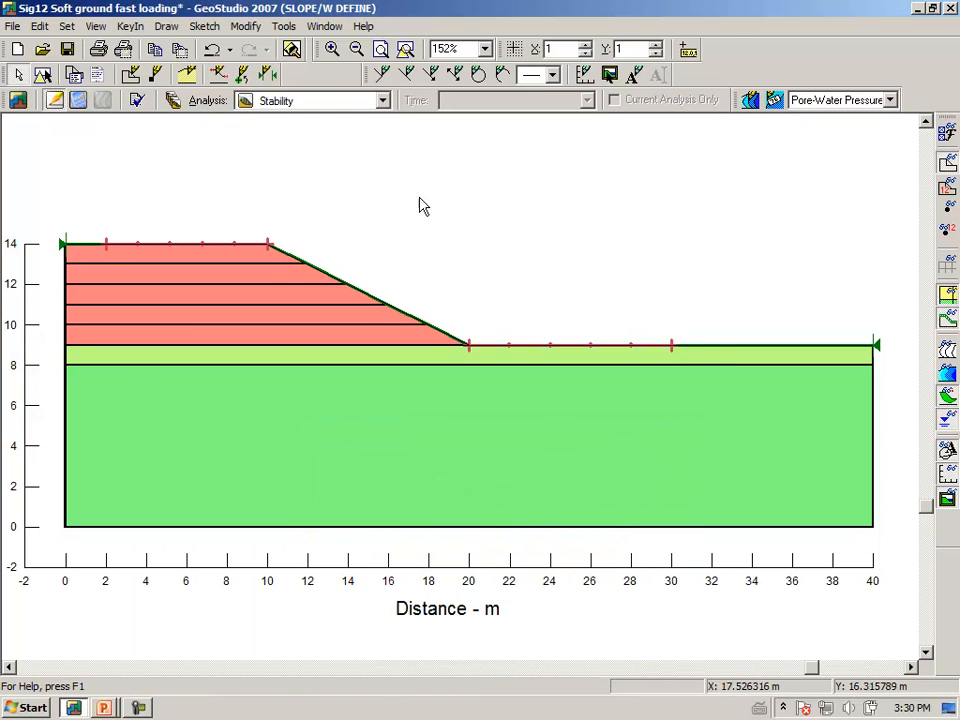
# Step: Verify the Stability analysis data for errors and check the solve list for analyses that are still unsolved
pyautogui.click(137, 101)
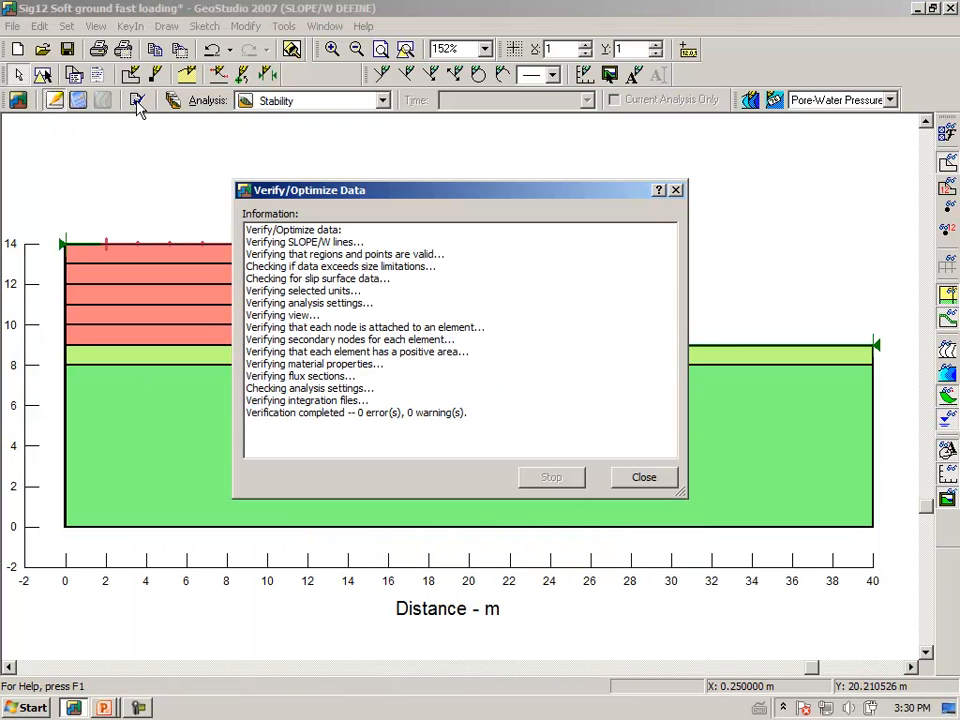
pyautogui.click(643, 477)
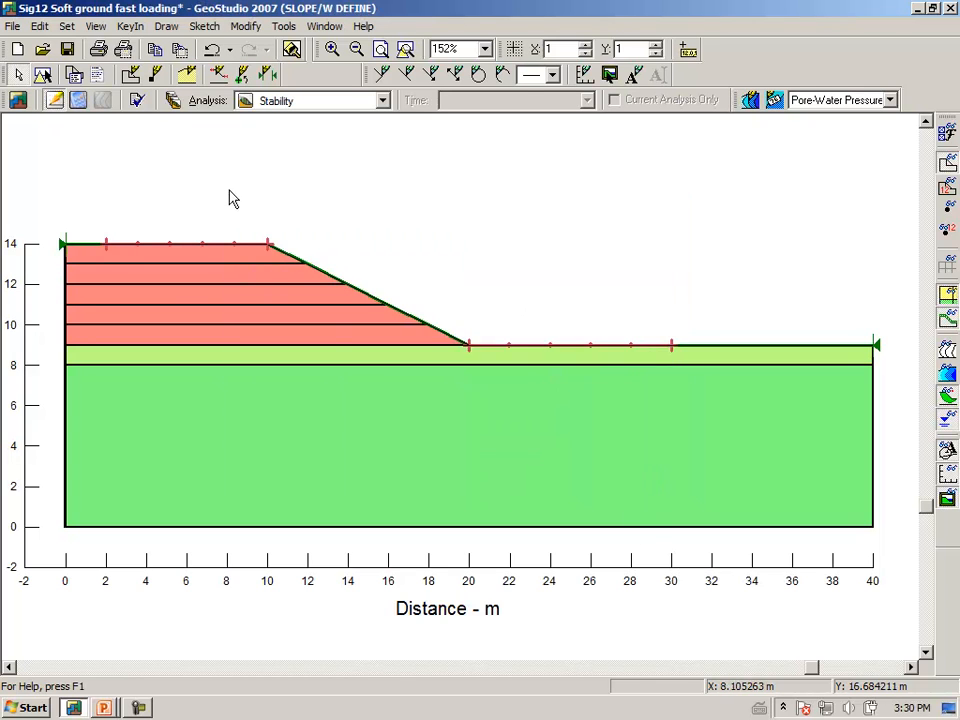
pyautogui.click(78, 100)
pyautogui.click(468, 394)
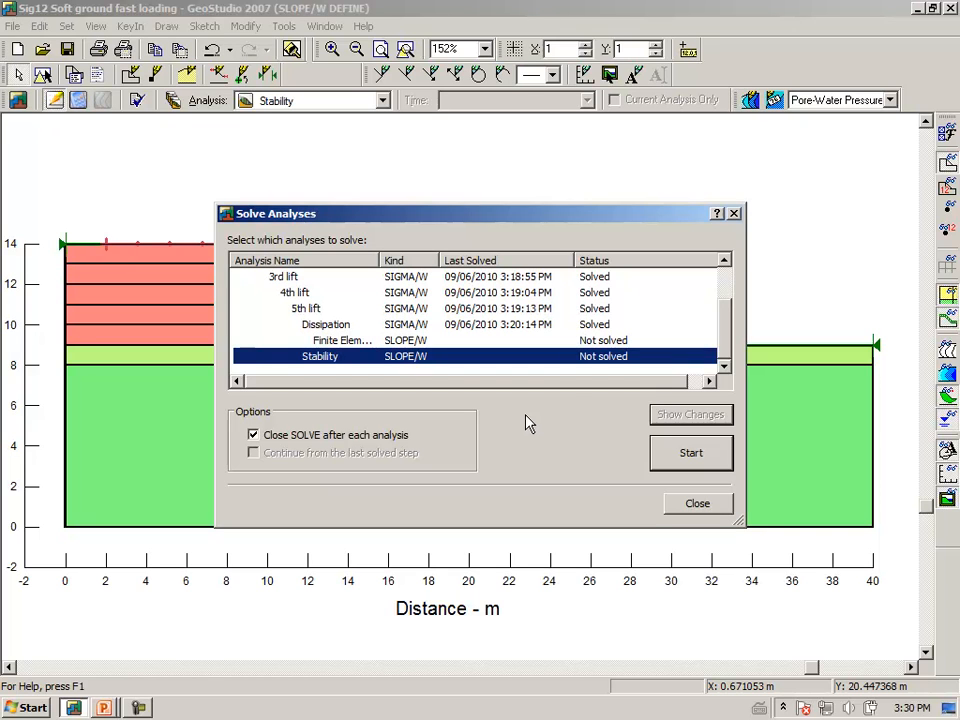
pyautogui.click(698, 504)
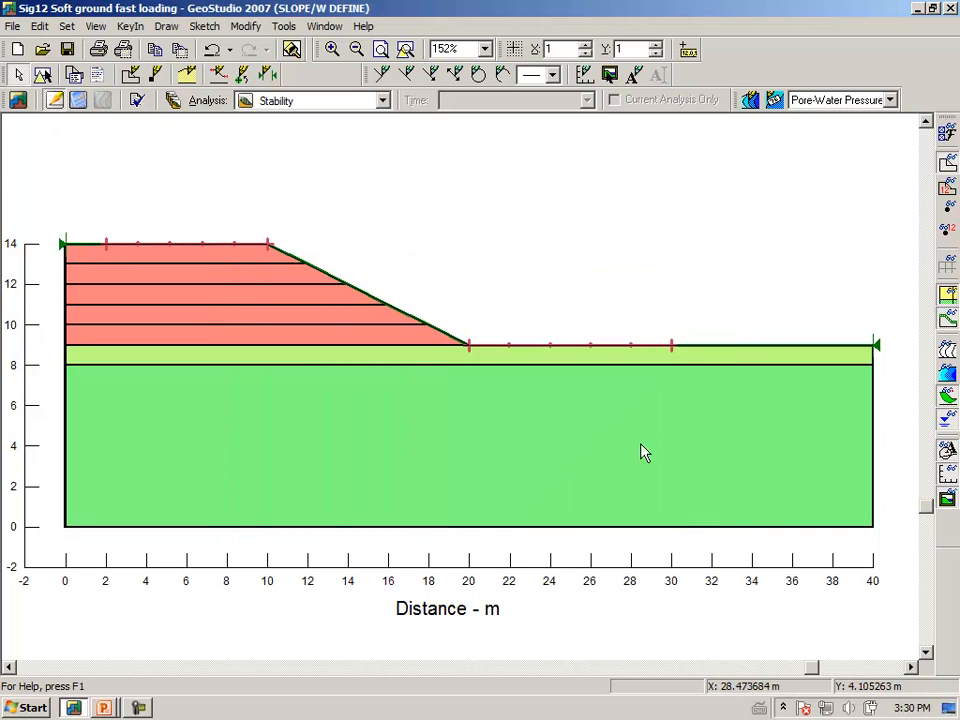
# Step: Delete the Finite Element Slope Stability analysis under Dissipation and make Stability the current analysis
pyautogui.click(173, 101)
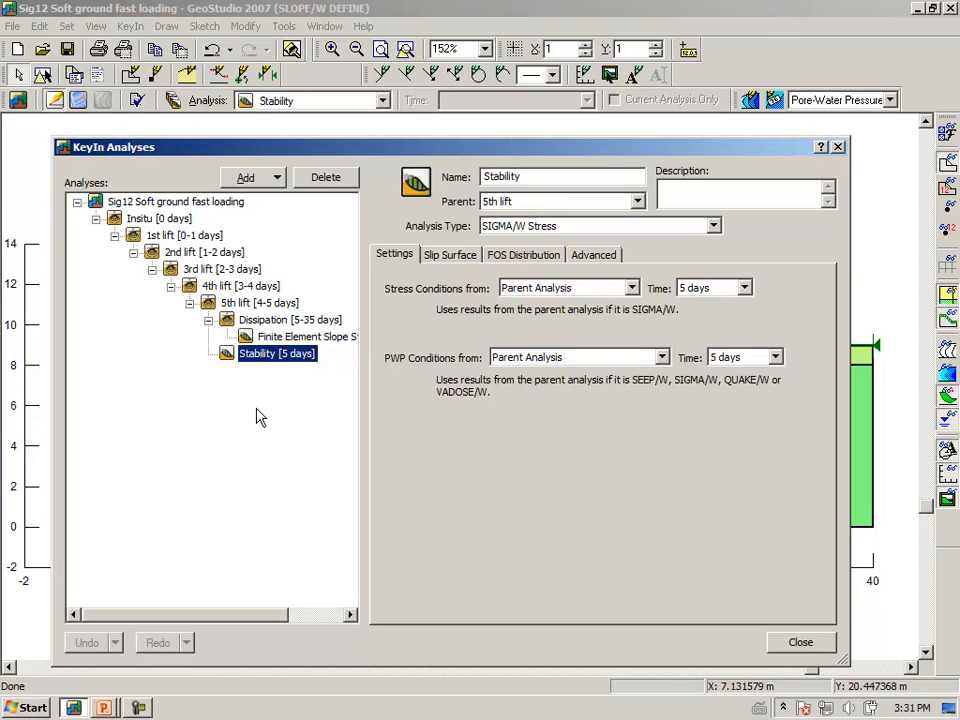
pyautogui.click(278, 342)
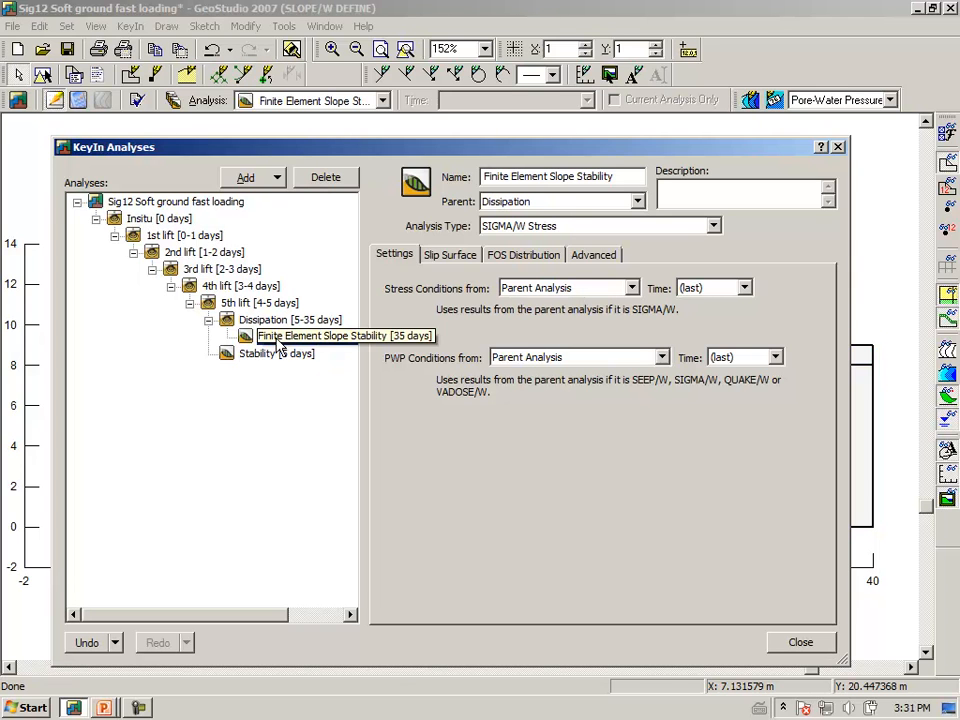
pyautogui.click(332, 178)
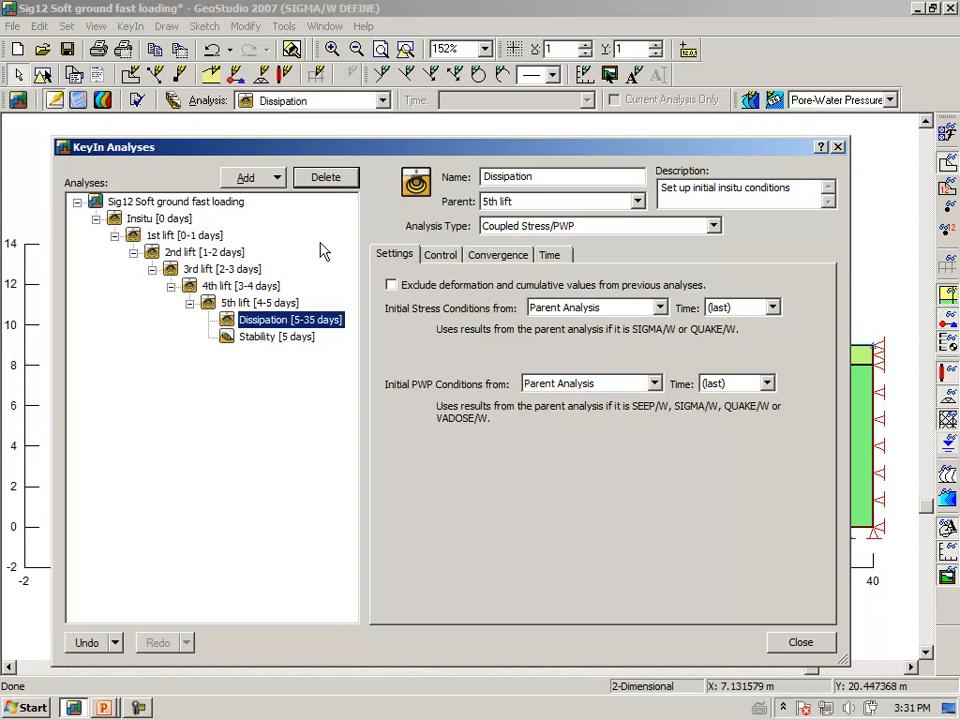
pyautogui.click(265, 340)
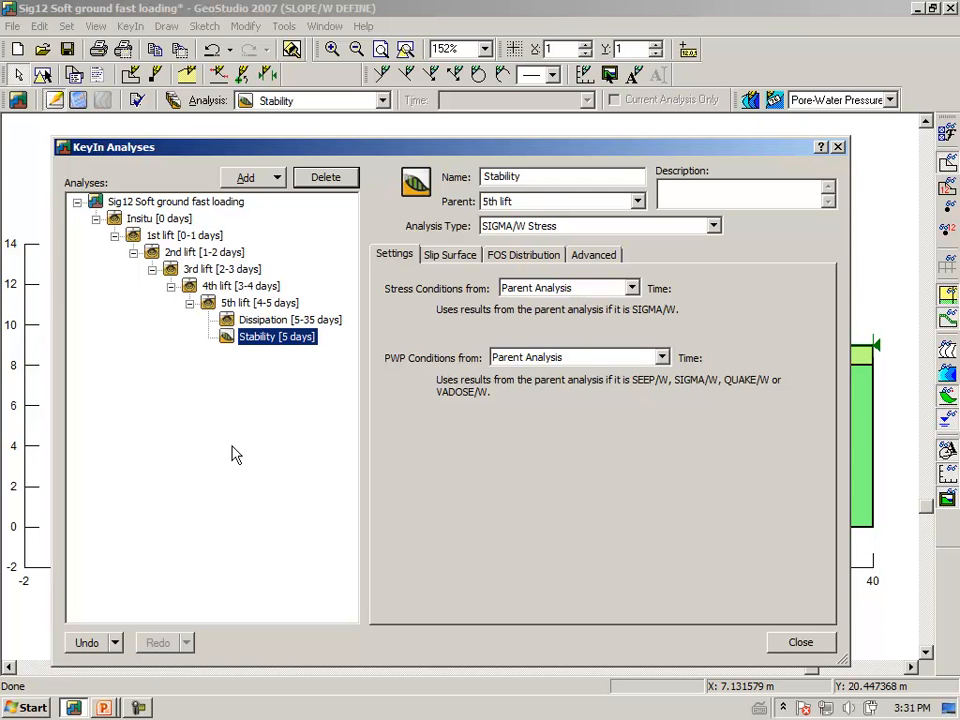
pyautogui.click(838, 147)
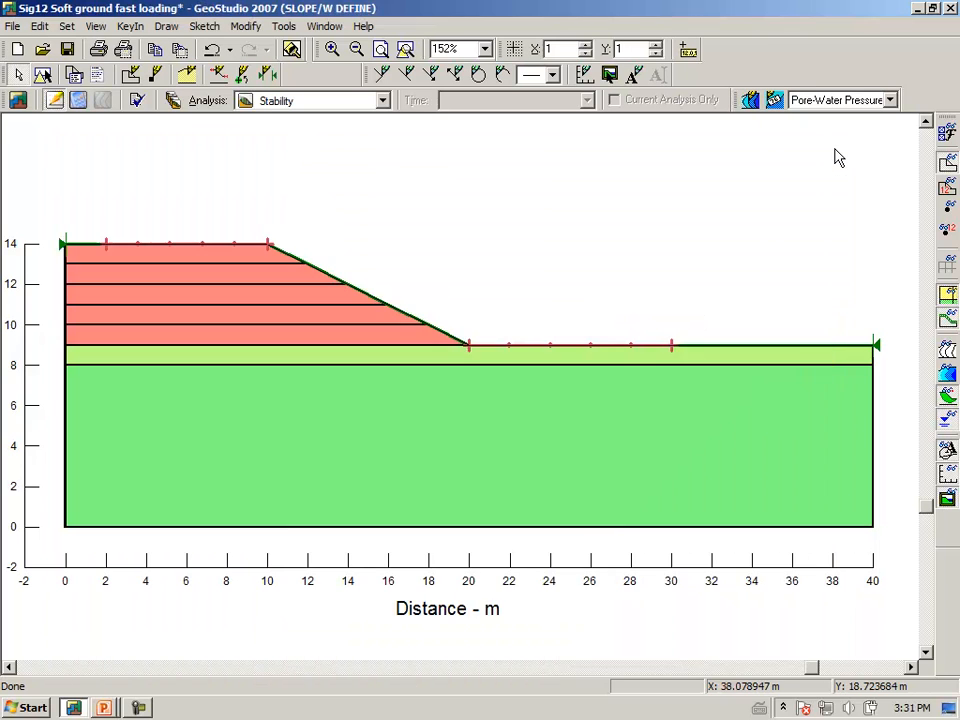
# Step: Save the file and solve the Stability analysis
pyautogui.click(79, 103)
pyautogui.click(460, 392)
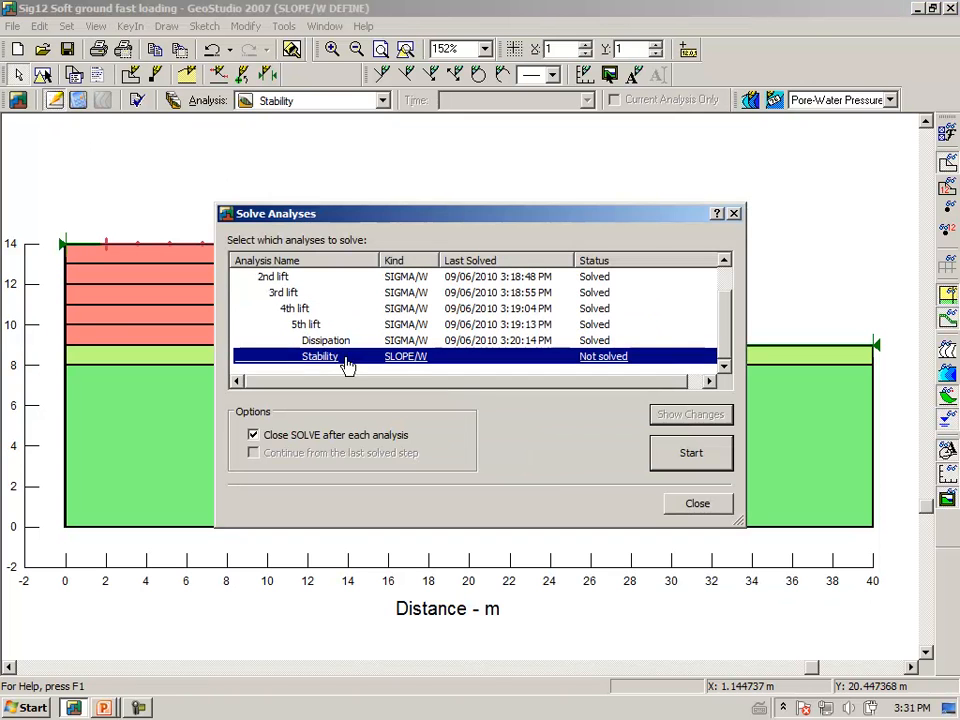
pyautogui.click(688, 455)
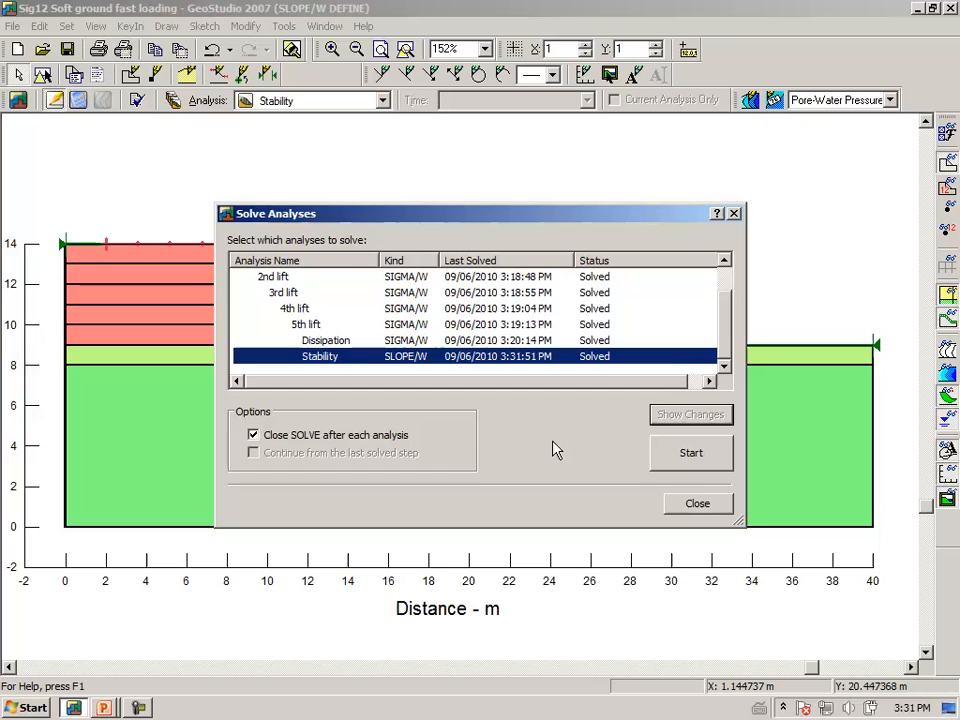
pyautogui.click(676, 508)
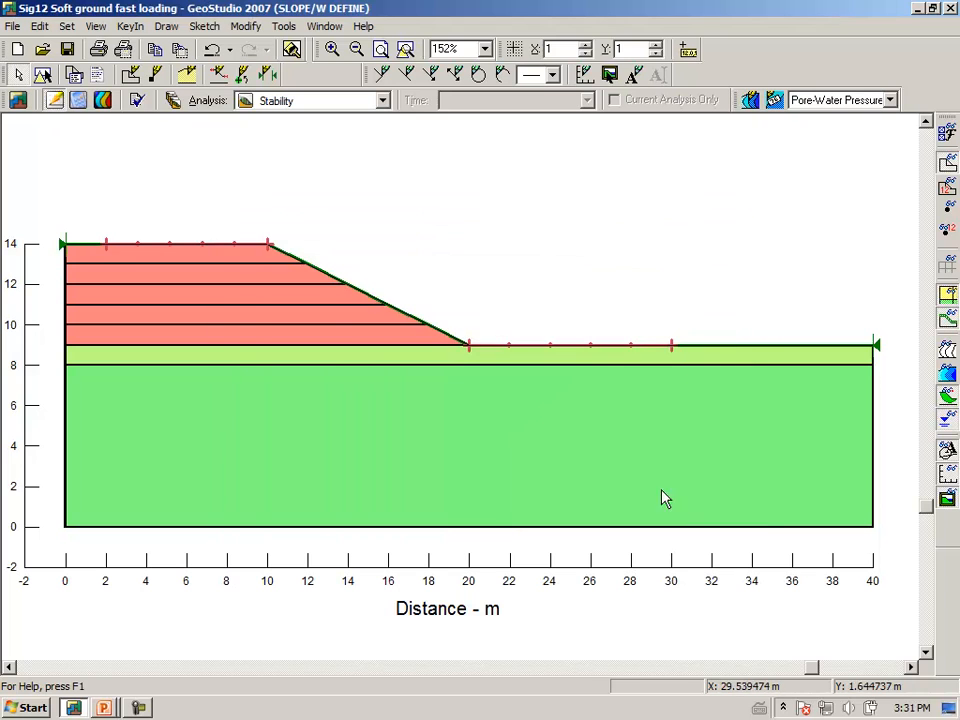
# Step: Display the Stability analysis results and toggle the safety map off and on to examine the critical slip surface
pyautogui.click(103, 101)
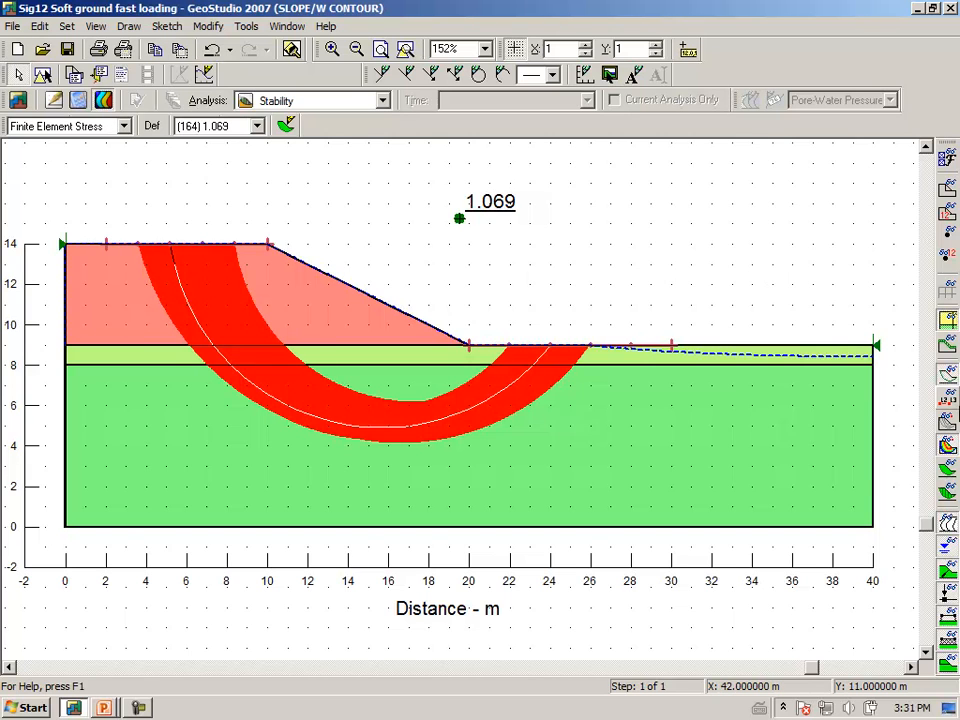
pyautogui.click(947, 449)
pyautogui.click(947, 449)
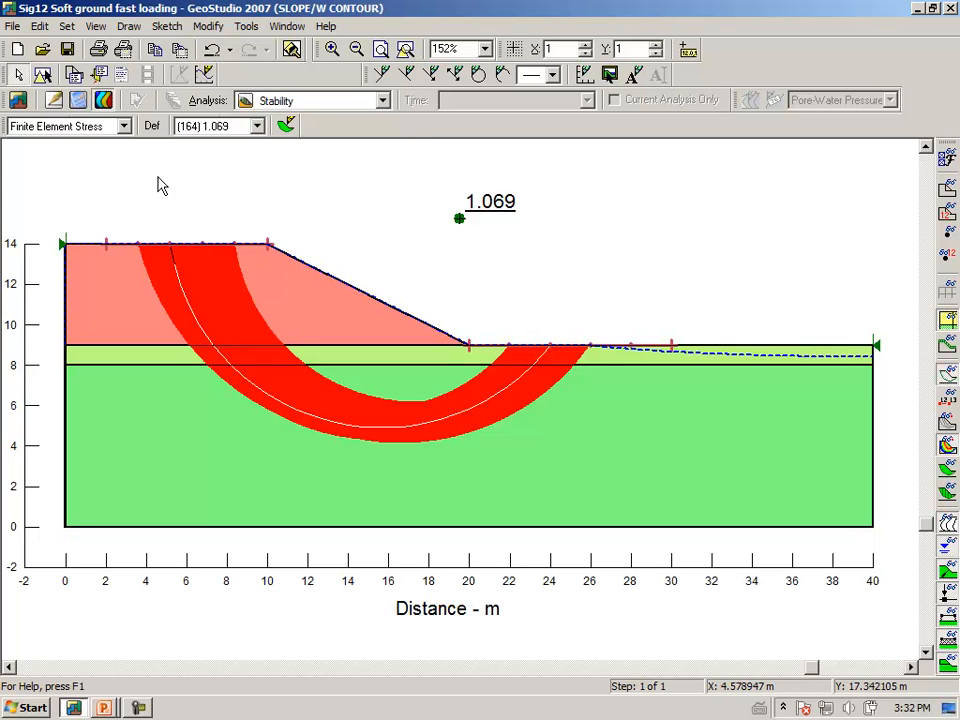
# Step: View the Pore-pressure graph against slice number for the critical slip surface
pyautogui.click(129, 28)
pyautogui.click(95, 171)
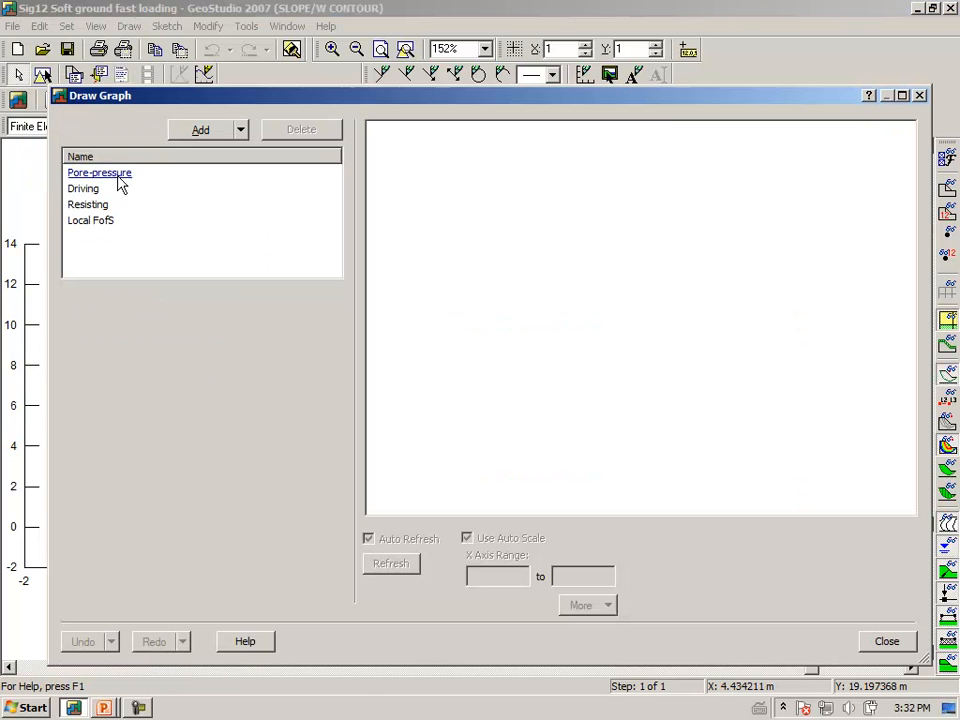
pyautogui.click(122, 180)
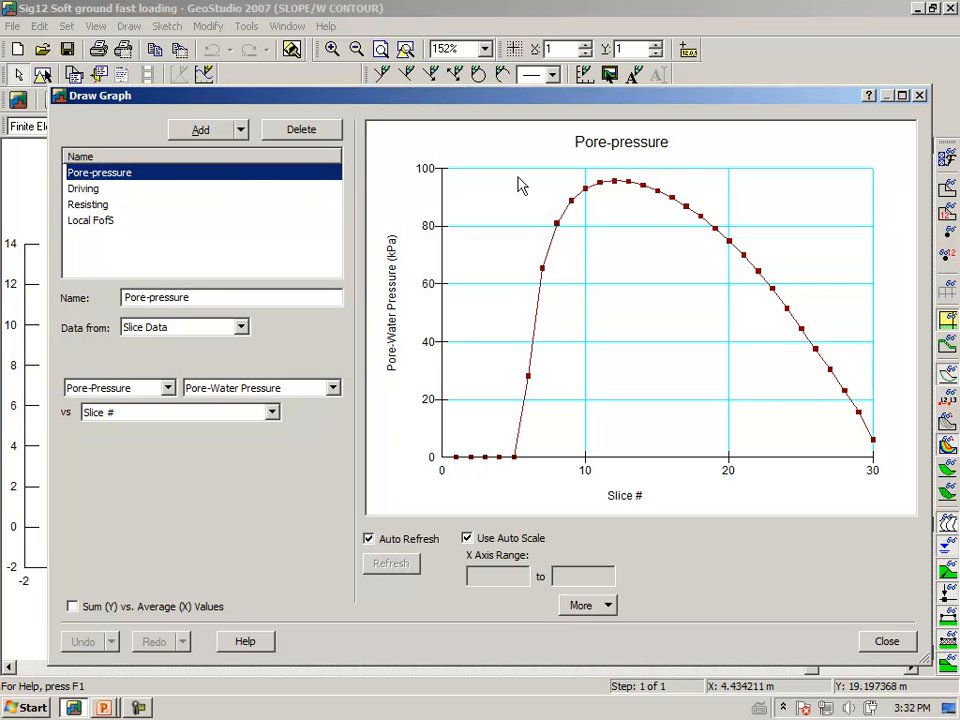
pyautogui.moveTo(615, 189)
# Step: Compare the Driving and Resisting graphs together, and view the Local FofS graph along the slip surface
pyautogui.click(84, 189)
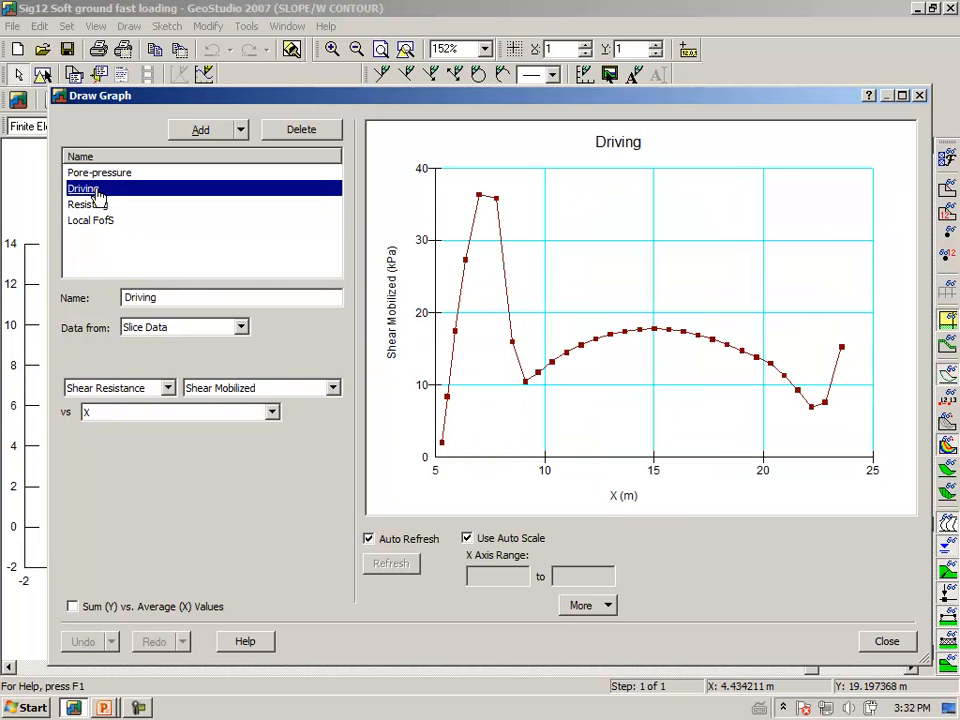
pyautogui.keyDown('ctrl'); pyautogui.click(90, 204); pyautogui.keyUp('ctrl')
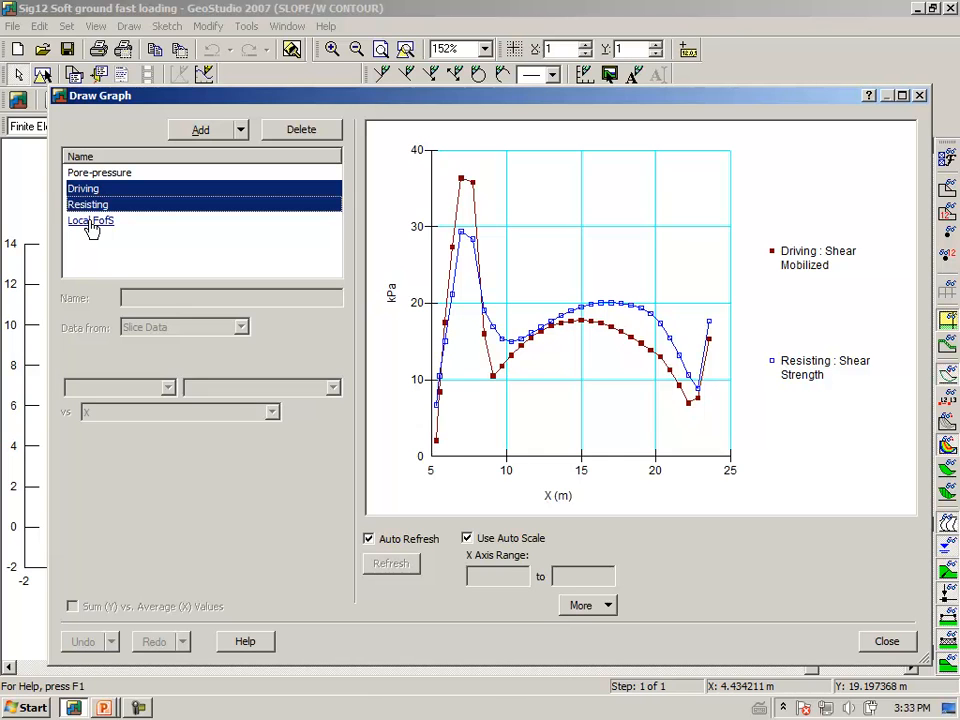
pyautogui.click(91, 225)
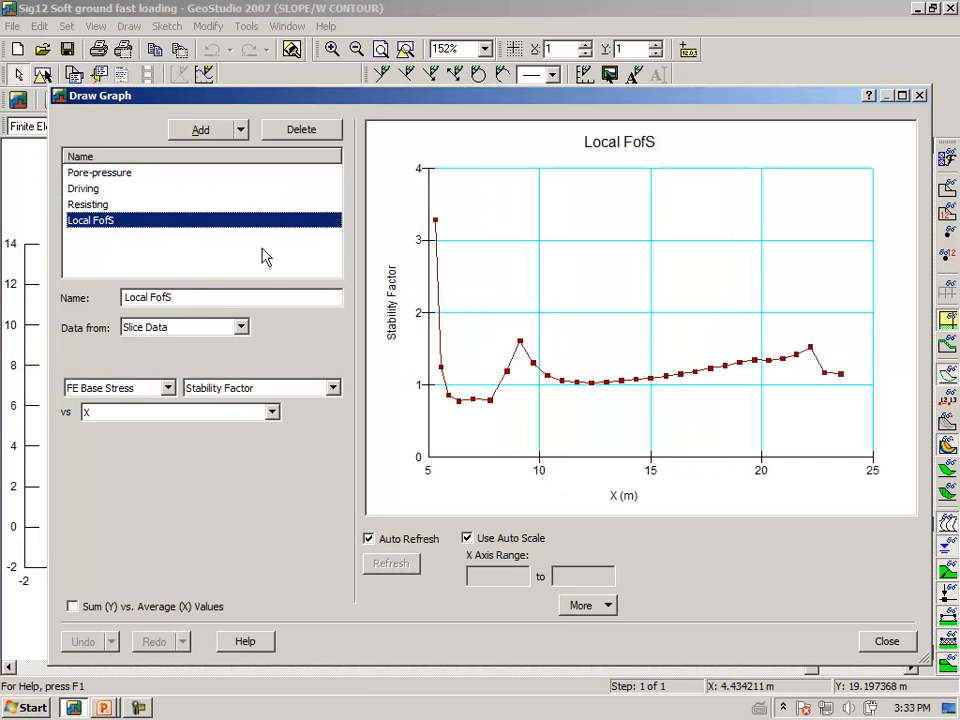
pyautogui.click(887, 642)
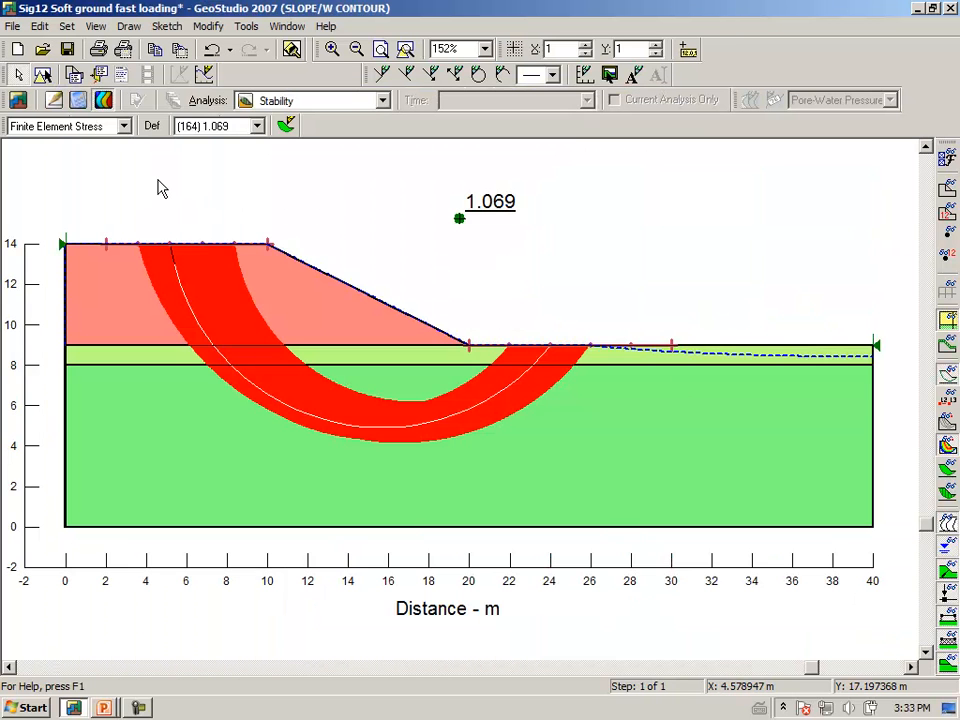
# Step: Switch from the Stability analysis to the 5th lift analysis and display its contour results
pyautogui.click(55, 100)
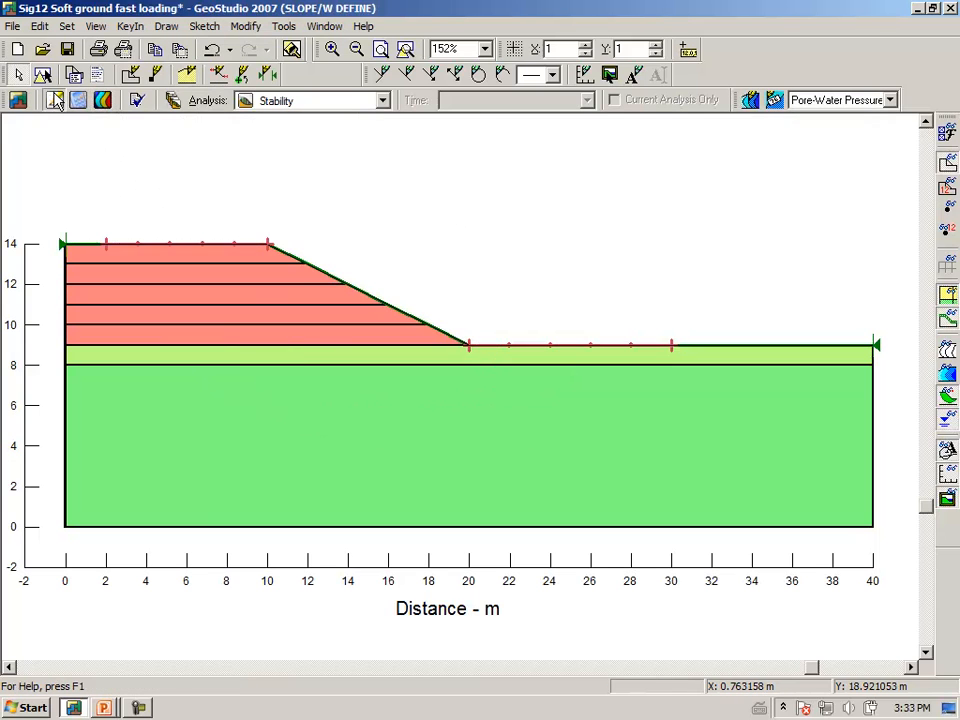
pyautogui.click(382, 101)
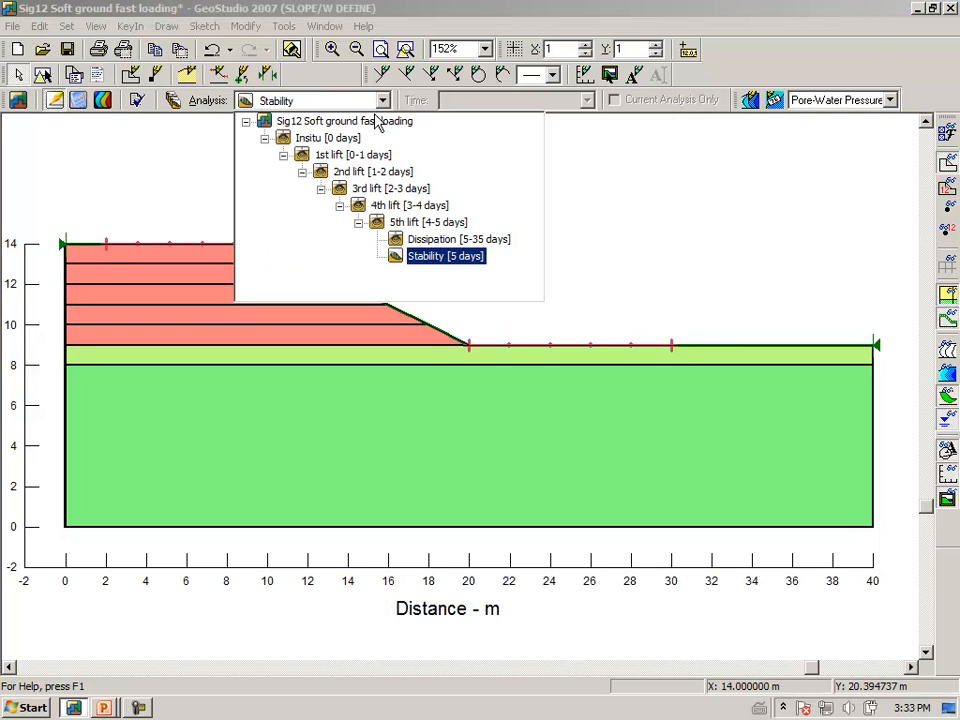
pyautogui.click(381, 223)
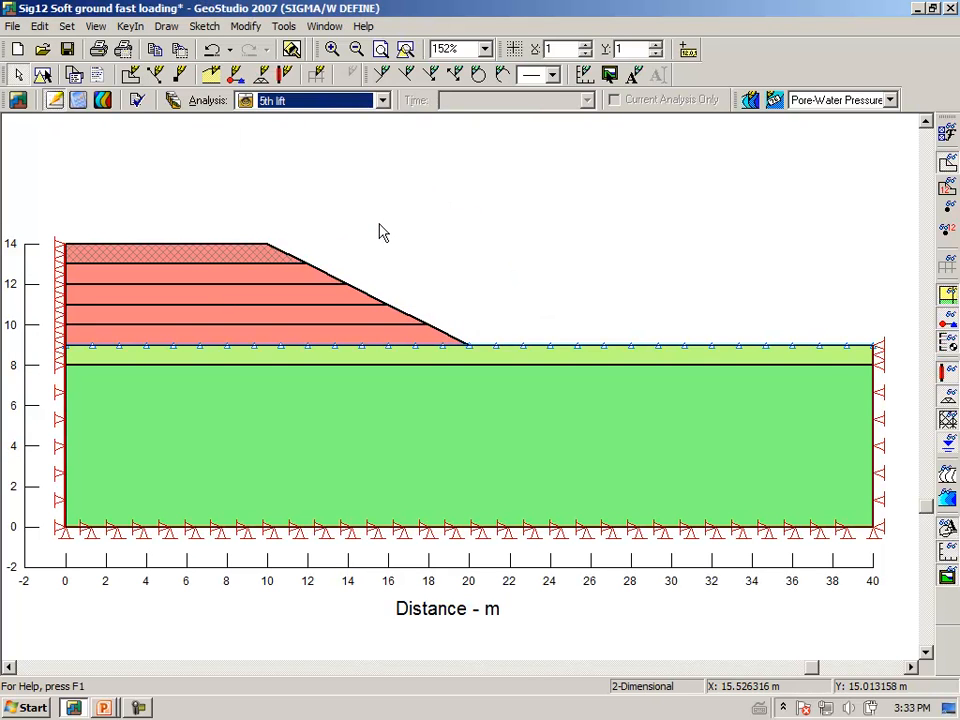
pyautogui.click(104, 101)
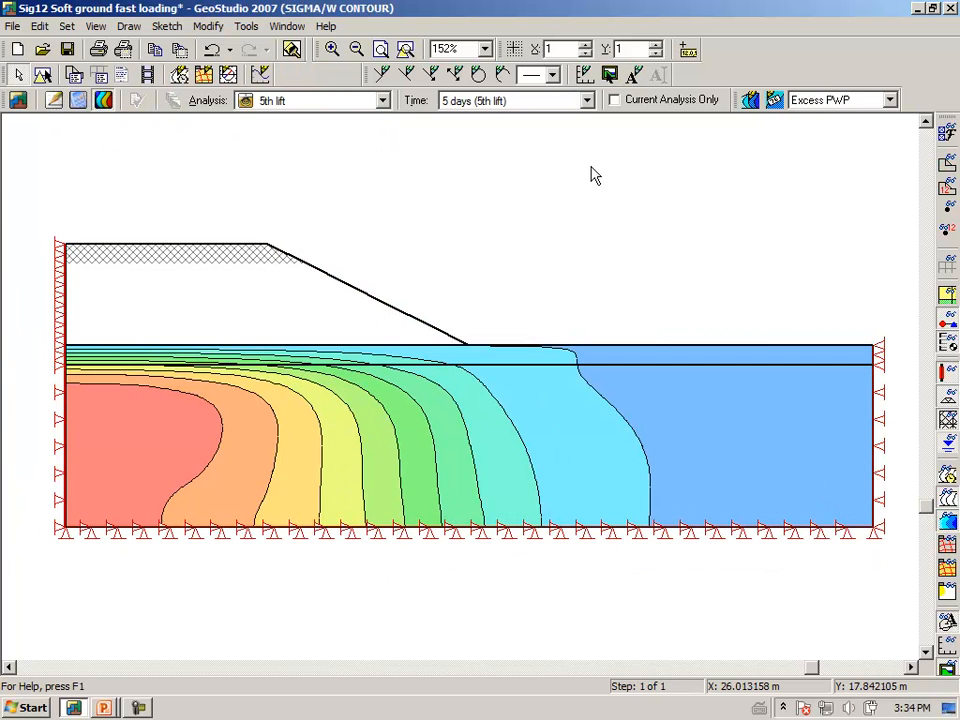
# Step: Show the Pore-Water Pressure contours for the 5th lift and review their starting value, increment and number of contours
pyautogui.click(772, 101)
pyautogui.click(378, 245)
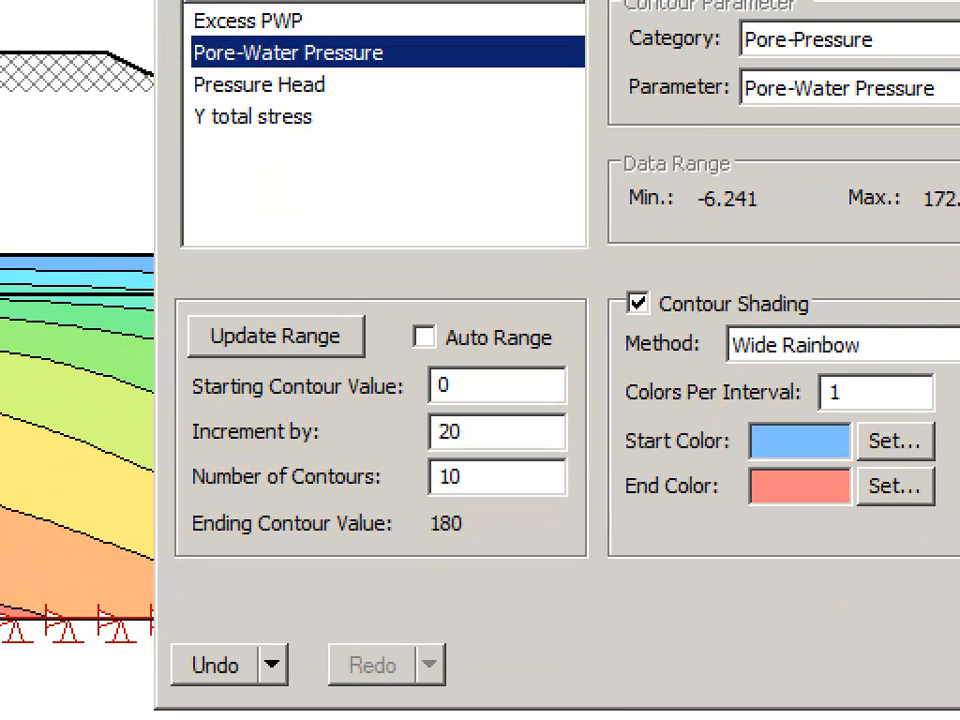
pyautogui.moveTo(408, 406); pyautogui.dragTo(546, 405)
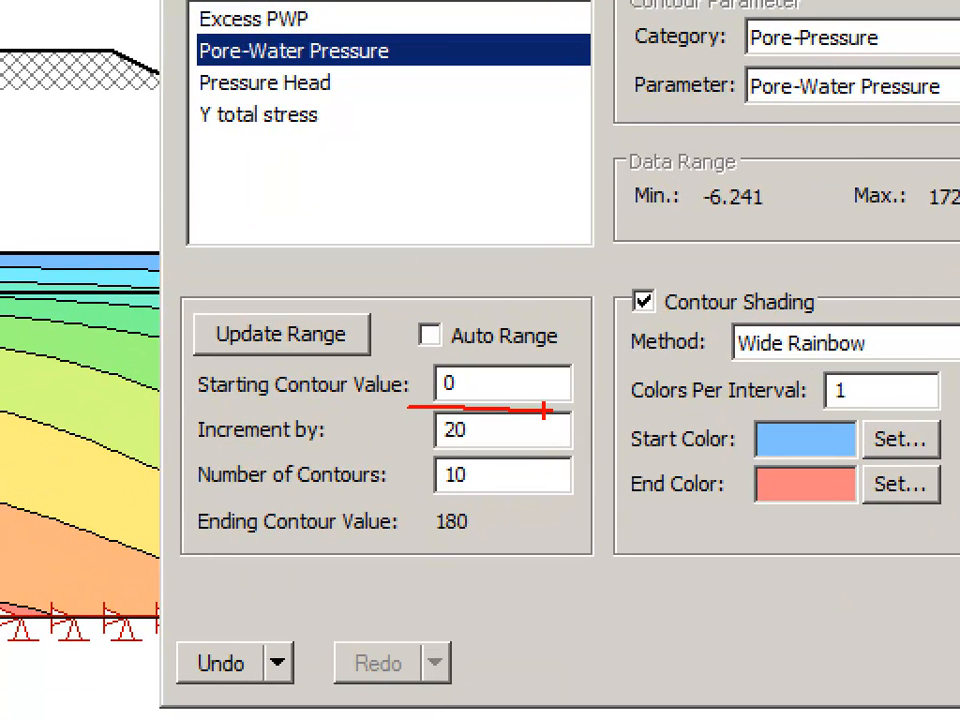
pyautogui.moveTo(420, 452); pyautogui.dragTo(490, 452)
pyautogui.moveTo(437, 493); pyautogui.dragTo(489, 491)
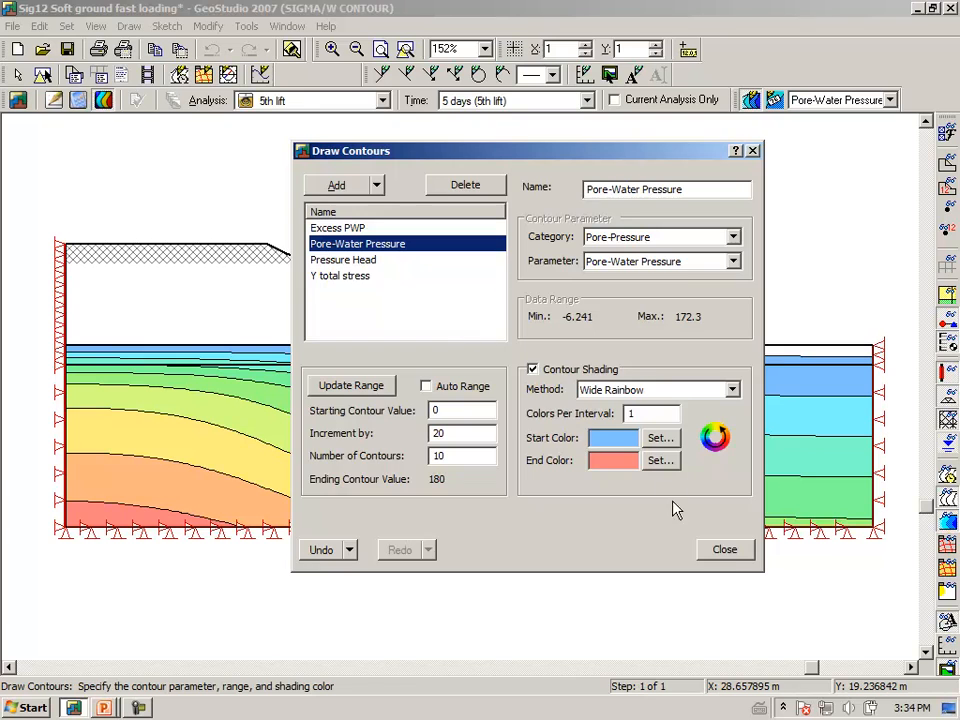
pyautogui.click(728, 556)
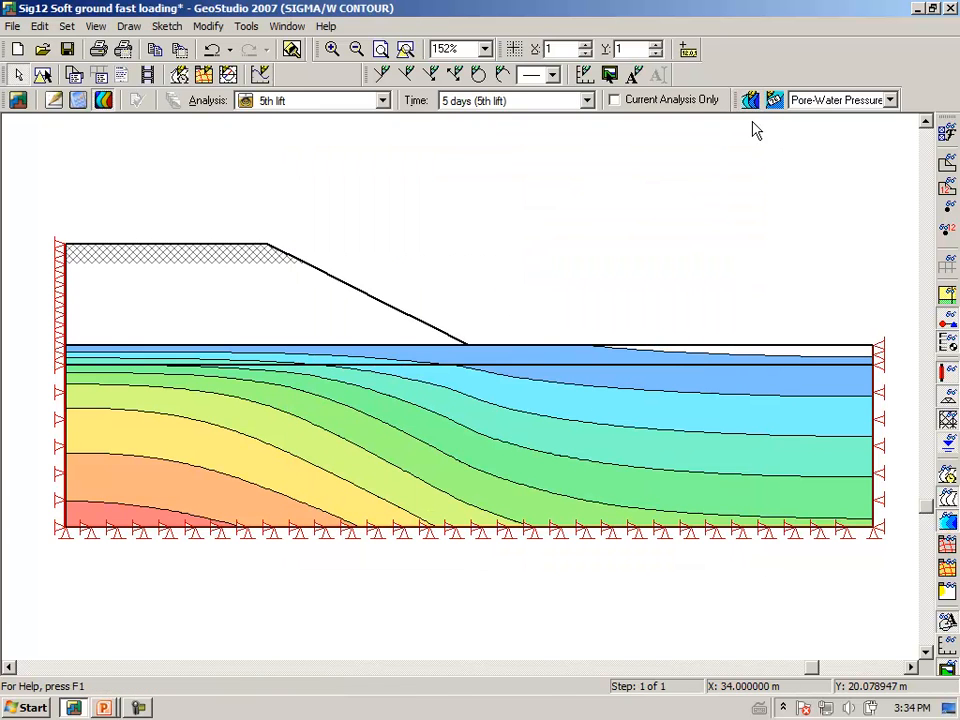
# Step: Compare the pore-water pressure contours of the Insitu and 1st lift analyses, tracing the uppermost contour beneath the first lift
pyautogui.click(383, 103)
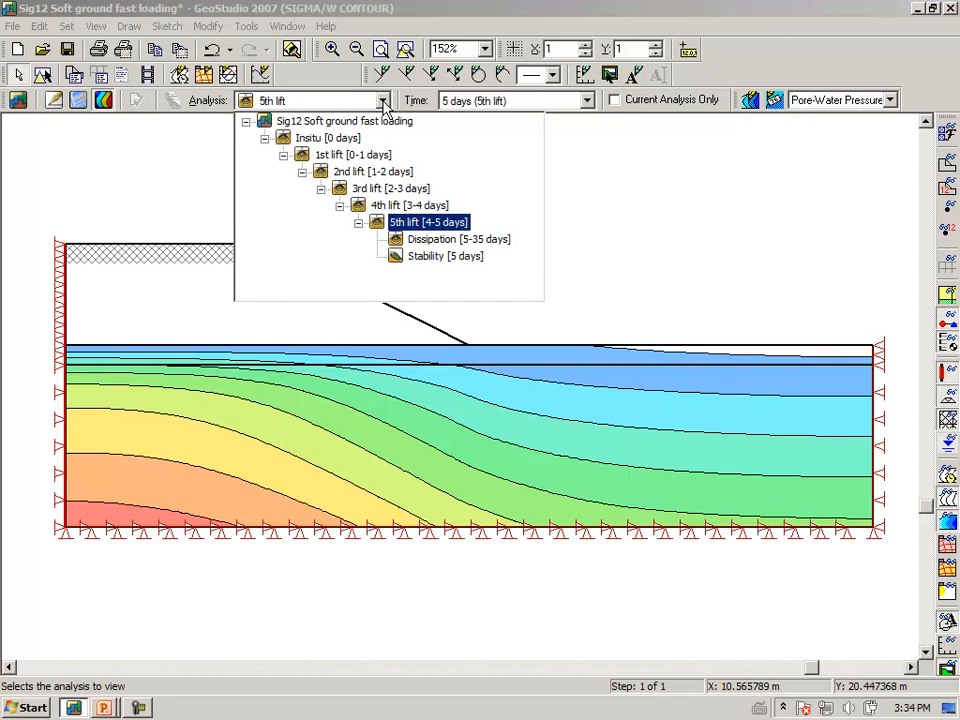
pyautogui.click(322, 142)
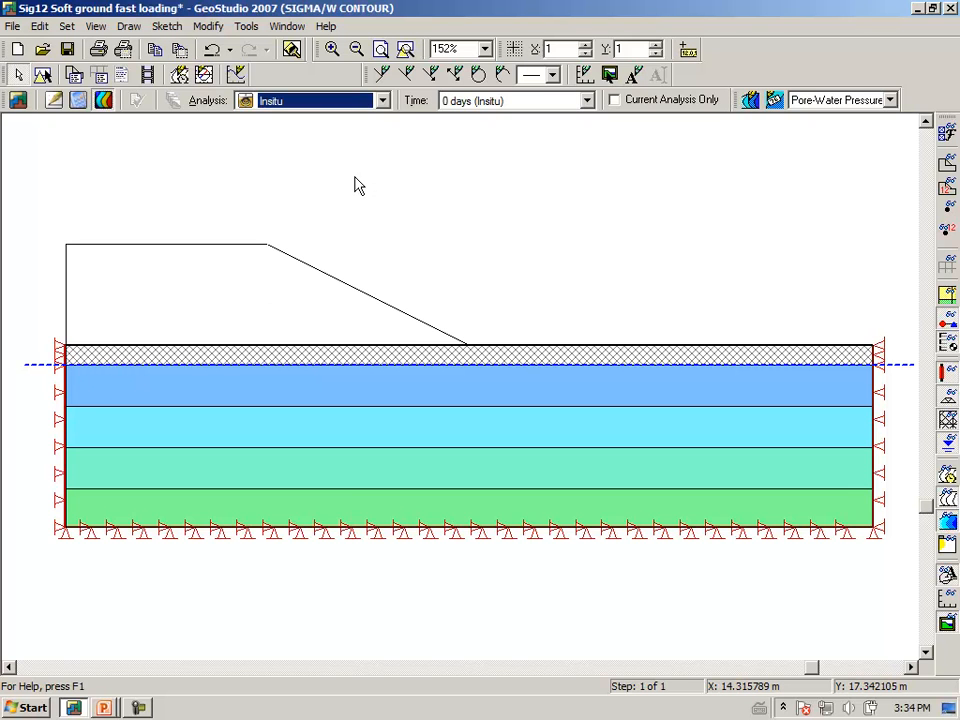
pyautogui.click(382, 101)
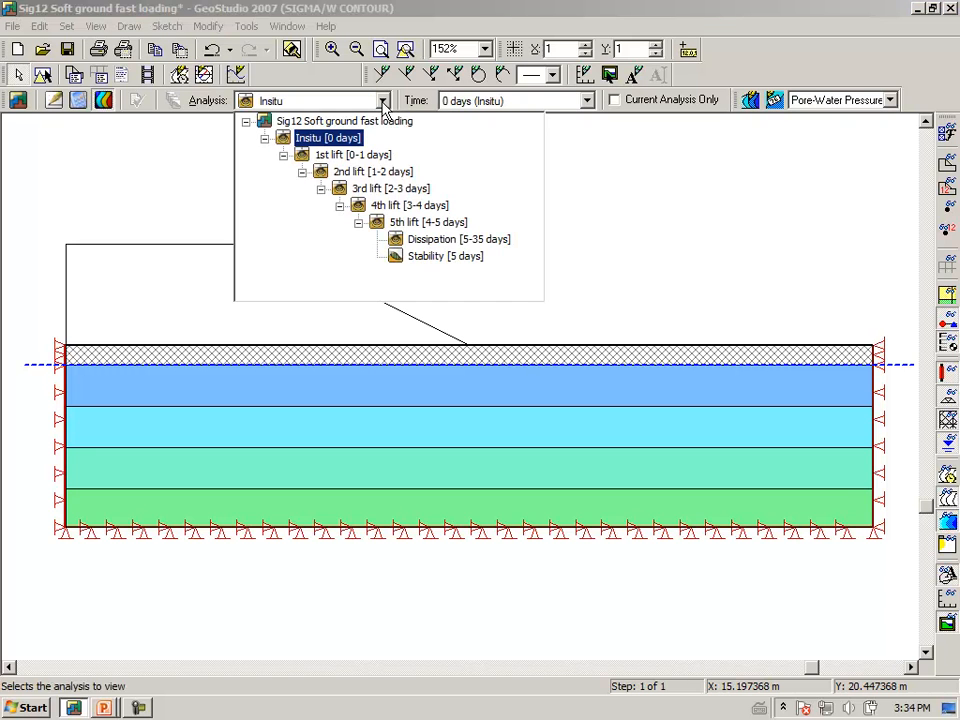
pyautogui.click(353, 155)
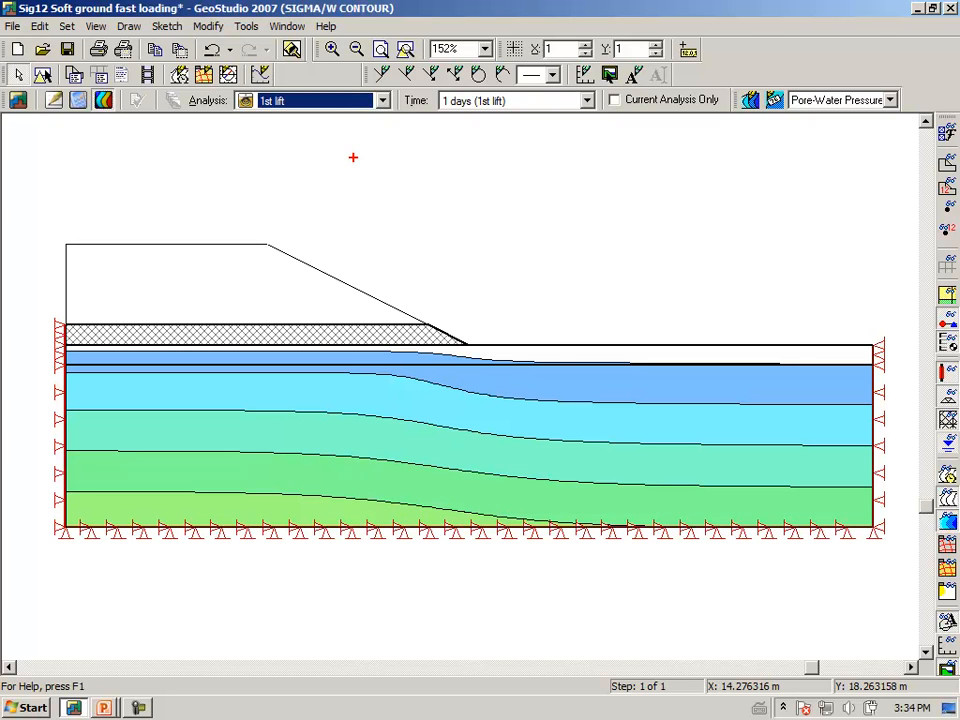
pyautogui.moveTo(385, 352); pyautogui.dragTo(292, 350)
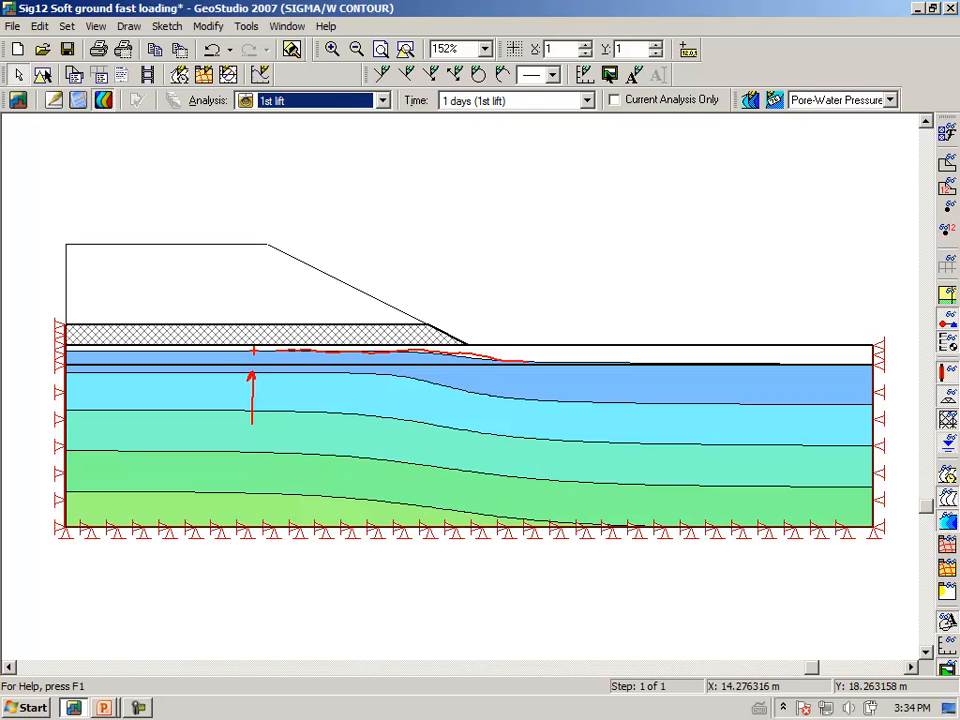
pyautogui.press('Escape')
# Step: View the pore-water pressure contours for the 2nd lift, 3rd lift and 4th lift analyses in turn
pyautogui.click(383, 101)
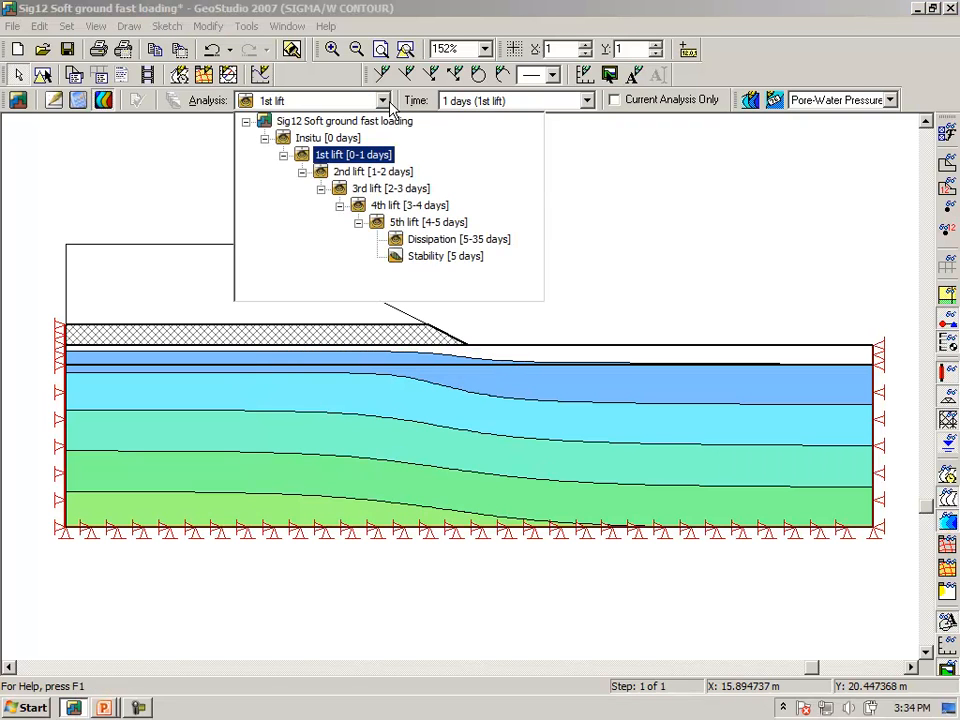
pyautogui.click(359, 170)
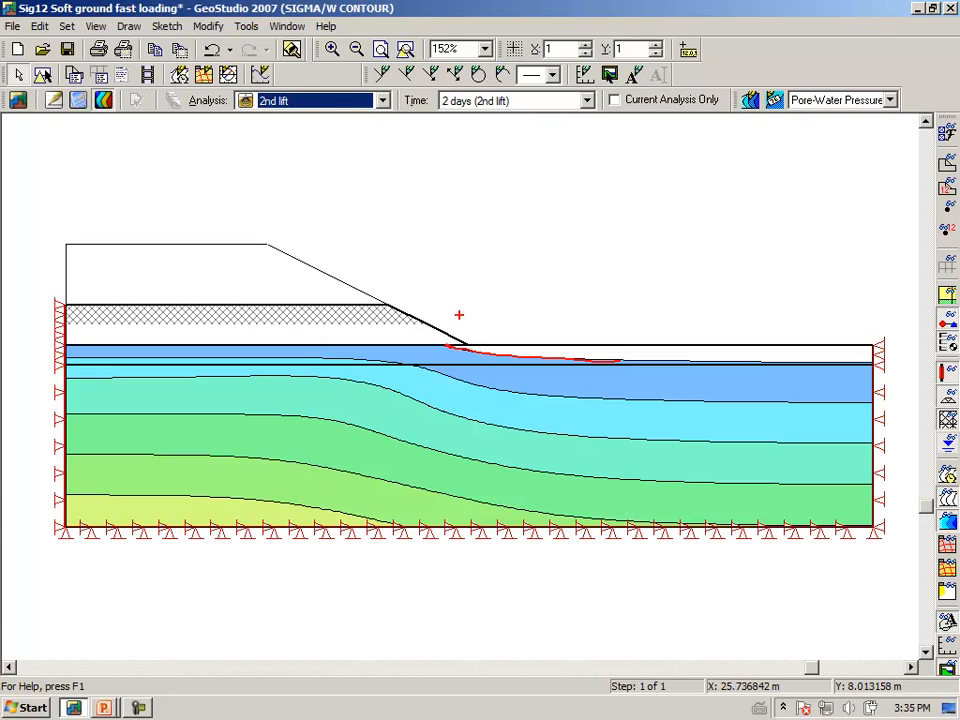
pyautogui.click(382, 101)
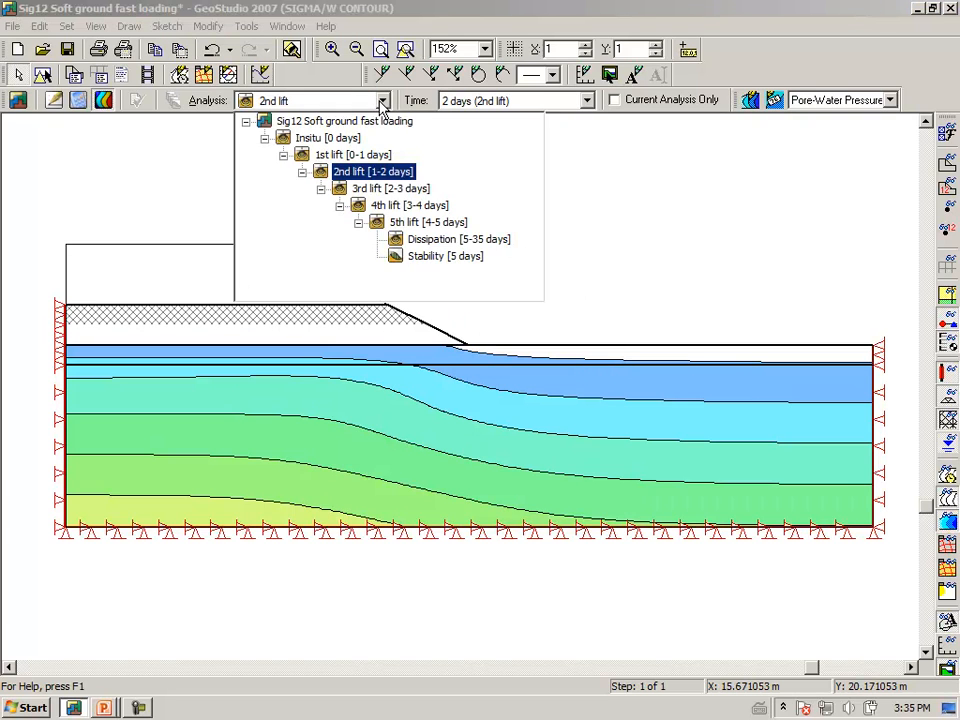
pyautogui.click(385, 189)
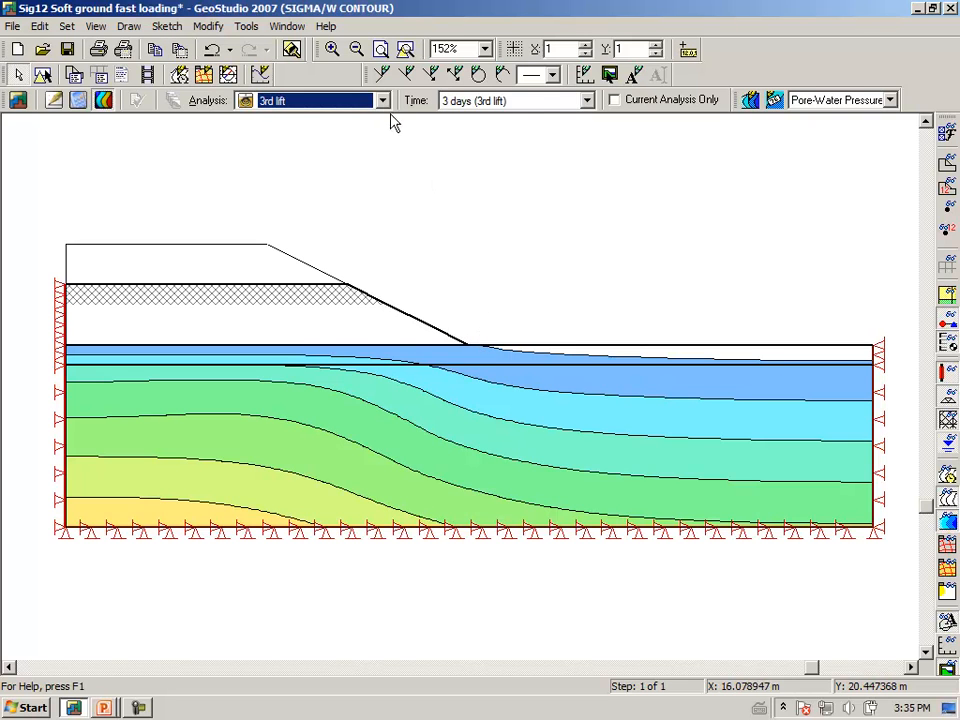
pyautogui.click(290, 100)
pyautogui.click(375, 164)
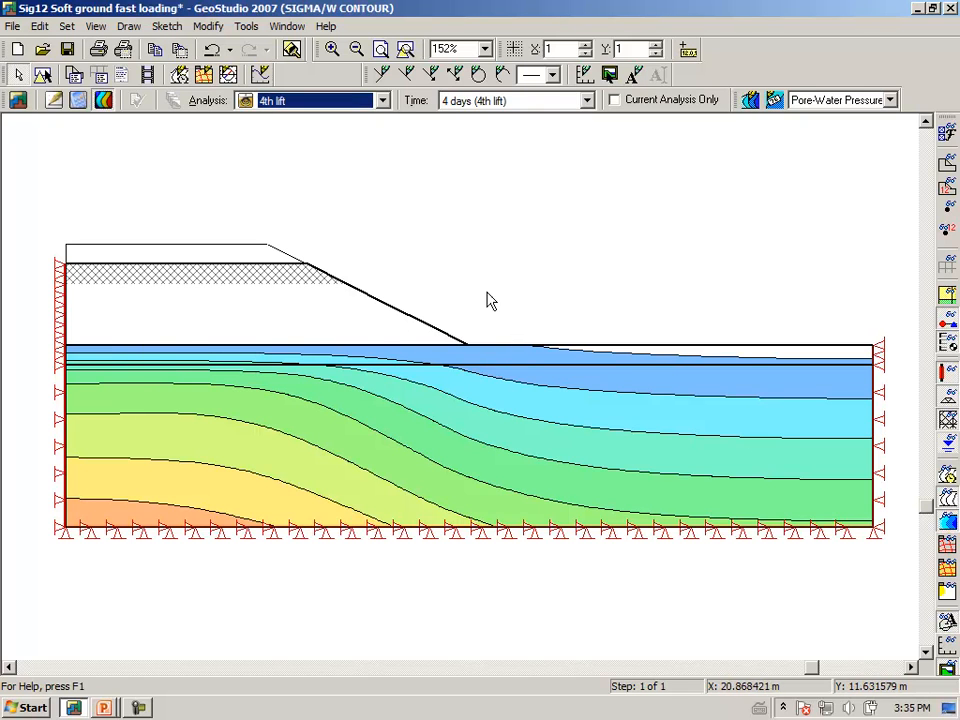
# Step: Enable hydraulic velocity vectors with the deformed mesh for the 4th lift, and hide the vectors again after viewing them
pyautogui.click(127, 32)
pyautogui.click(79, 117)
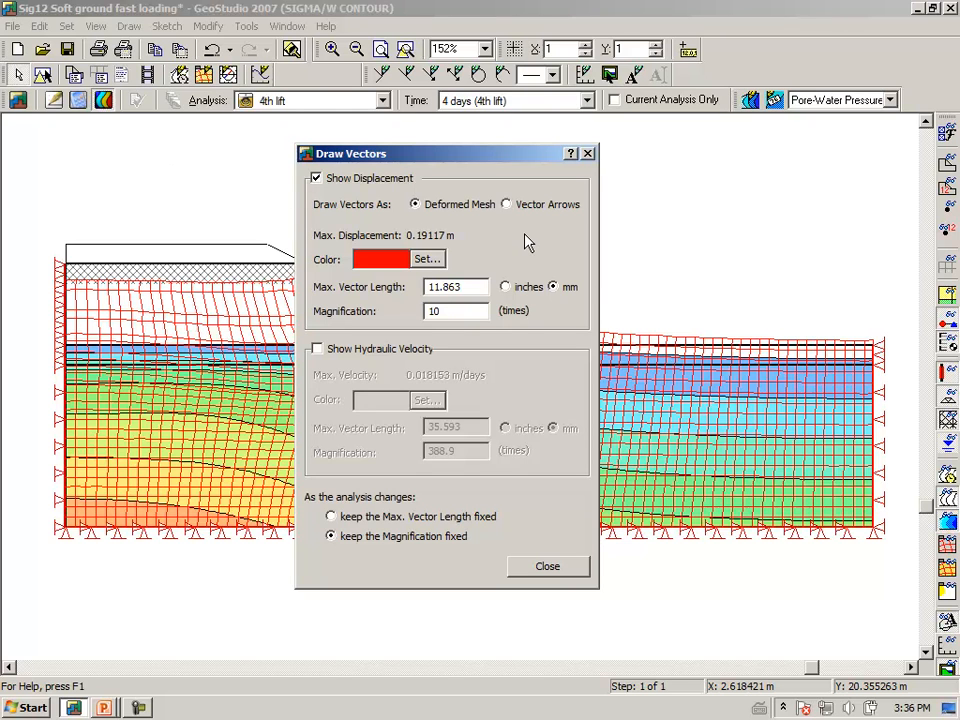
pyautogui.click(317, 349)
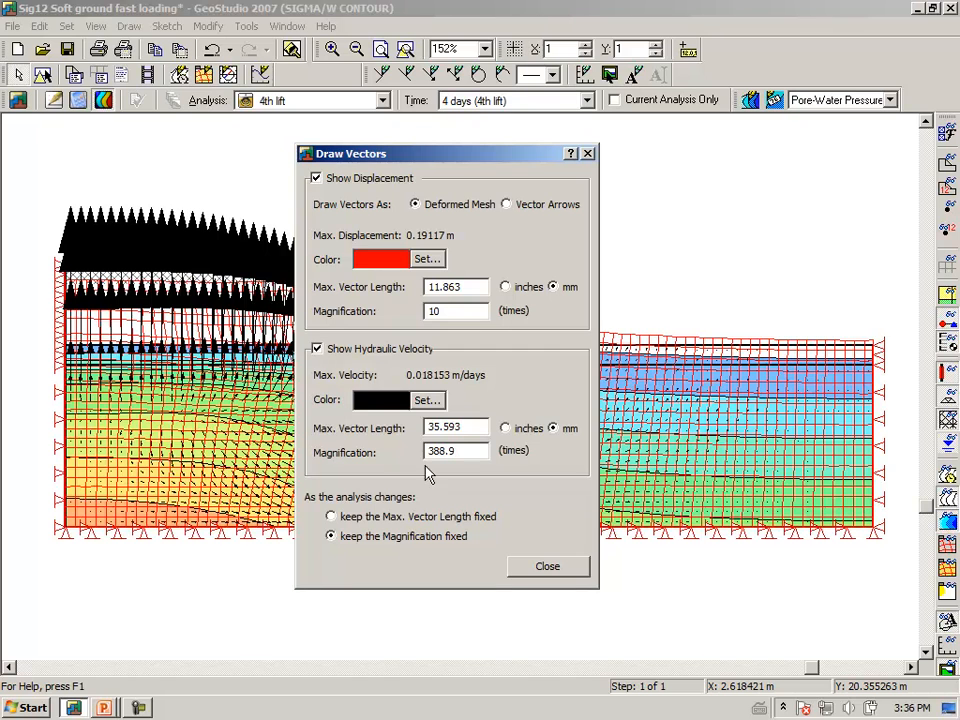
pyautogui.click(547, 567)
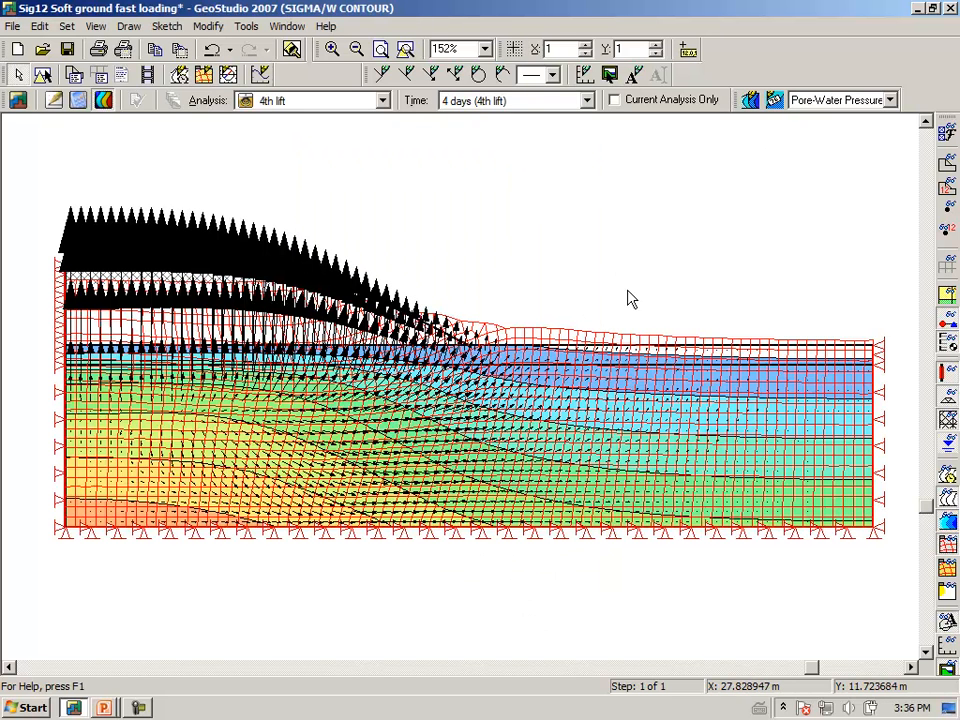
pyautogui.click(948, 547)
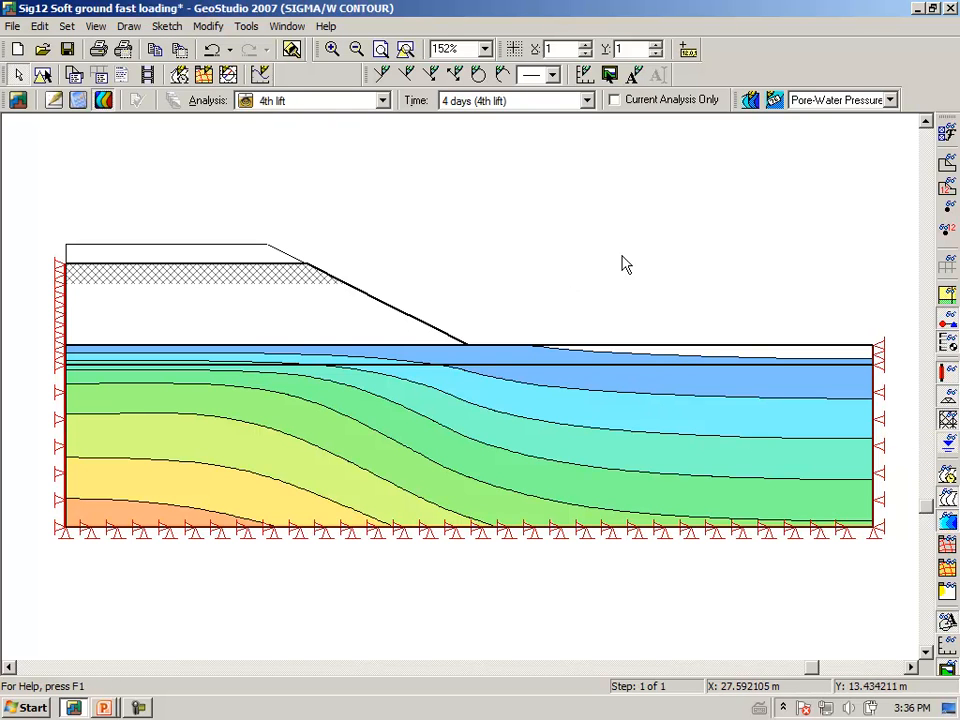
# Step: Redisplay the vectors for the 4th lift and set the hydraulic velocity colour to dark blue
pyautogui.click(128, 26)
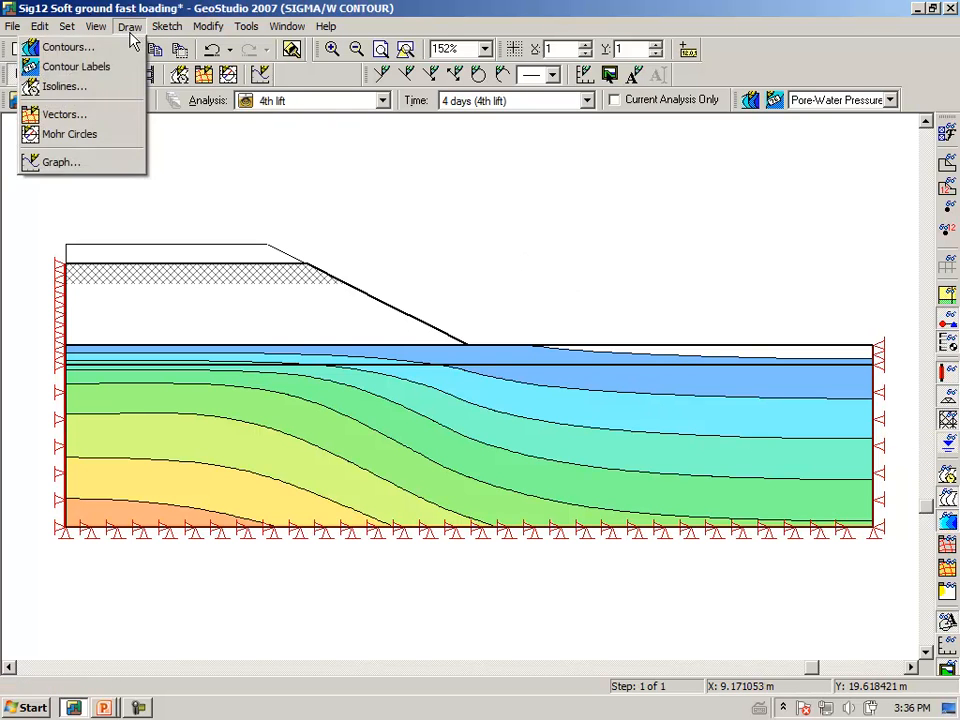
pyautogui.click(78, 113)
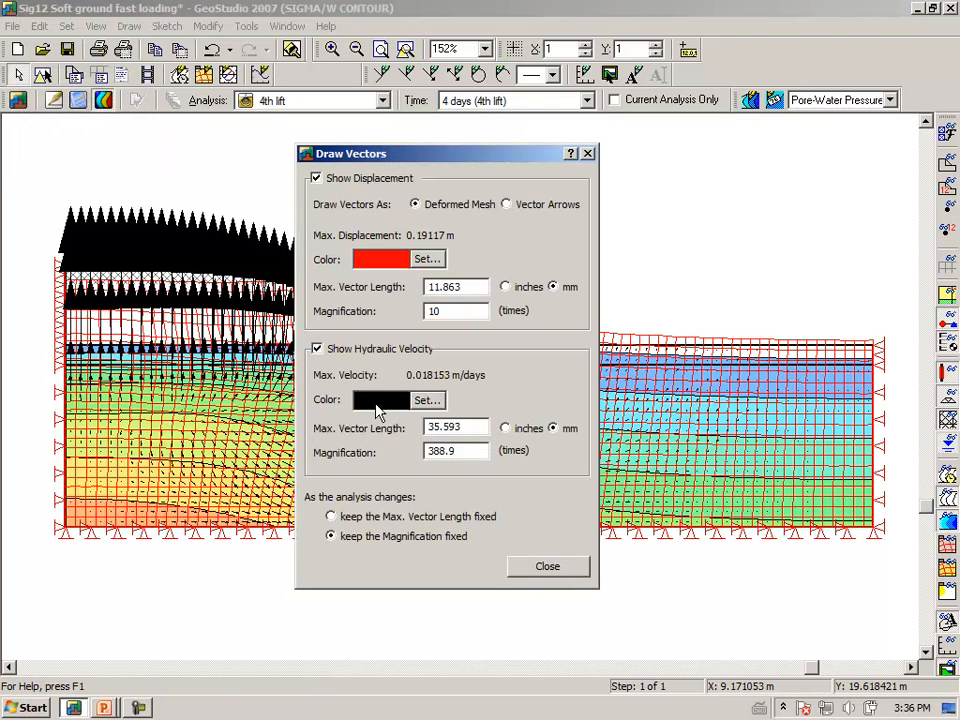
pyautogui.click(424, 400)
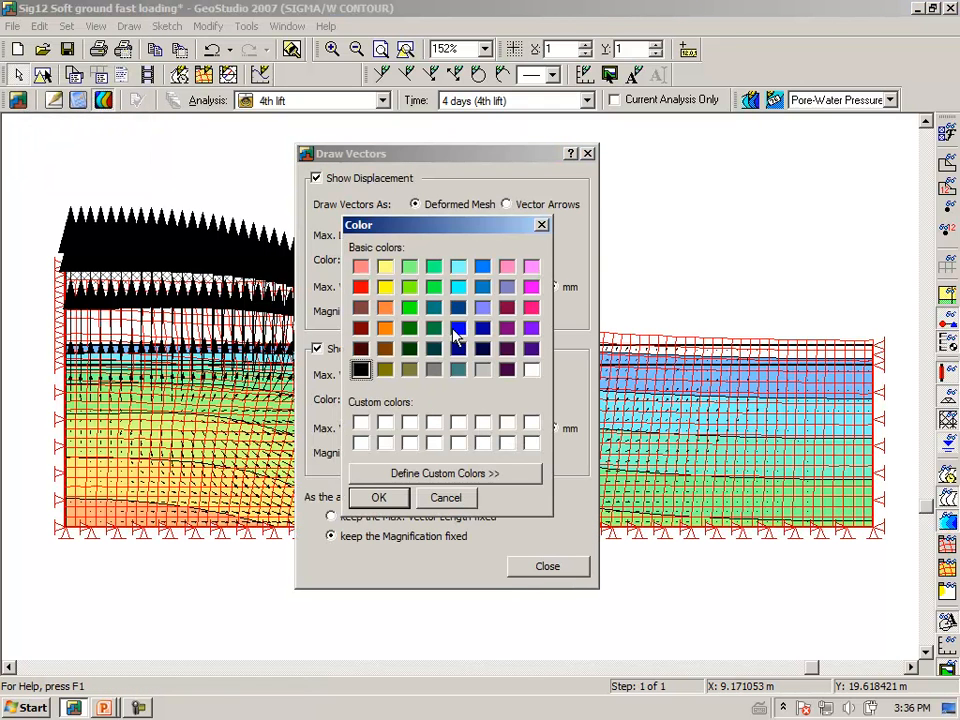
pyautogui.click(482, 328)
pyautogui.click(370, 497)
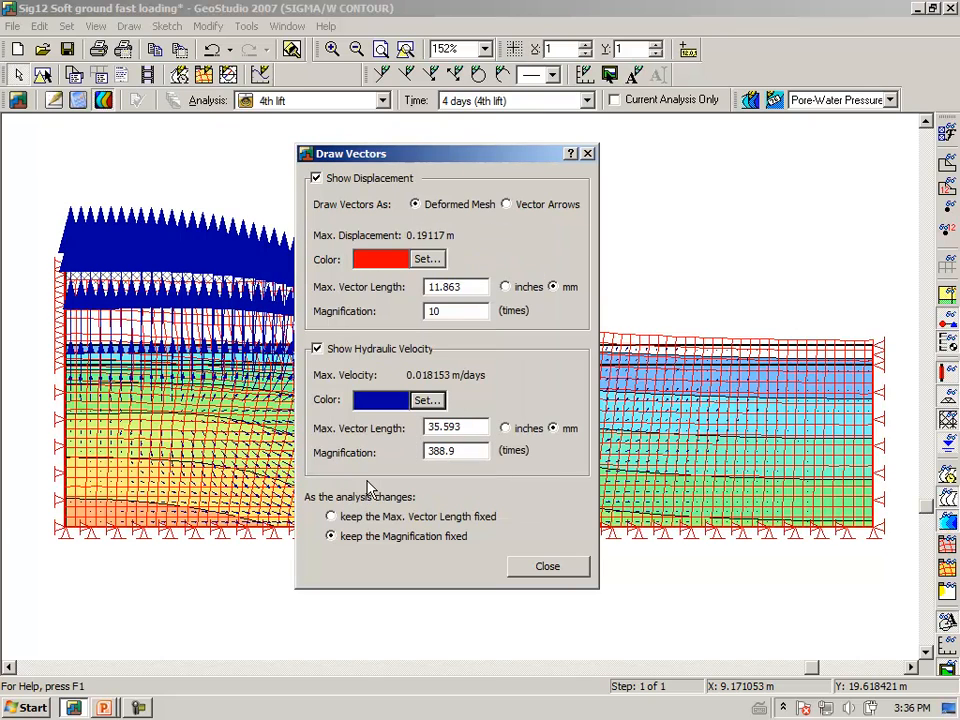
# Step: Set the displacement magnification of the deformed mesh to 1 and view the result
pyautogui.moveTo(448, 313); pyautogui.dragTo(405, 325)
pyautogui.write('1')
pyautogui.press('Tab')
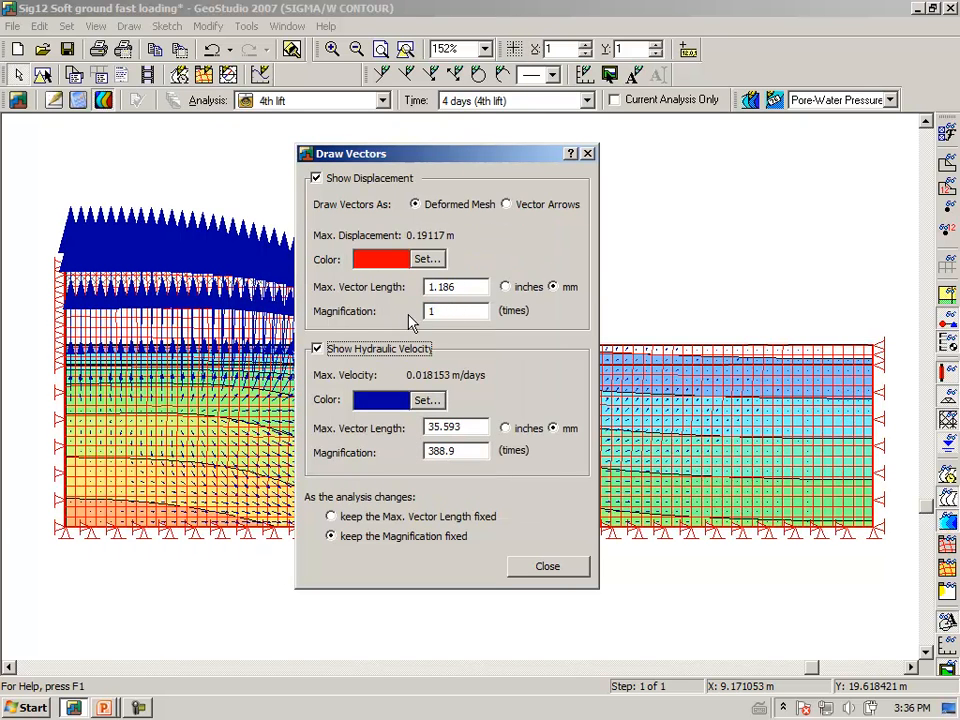
pyautogui.click(547, 567)
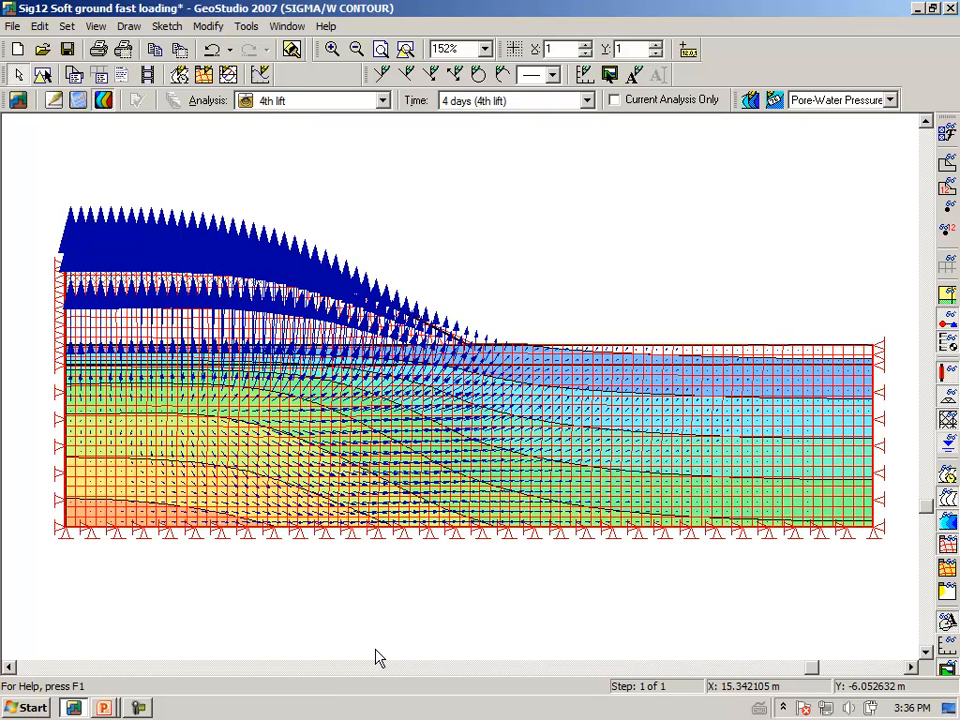
# Step: Reduce the hydraulic velocity vector magnification, trying 10 and 50 before setting it to 100
pyautogui.click(129, 27)
pyautogui.click(84, 112)
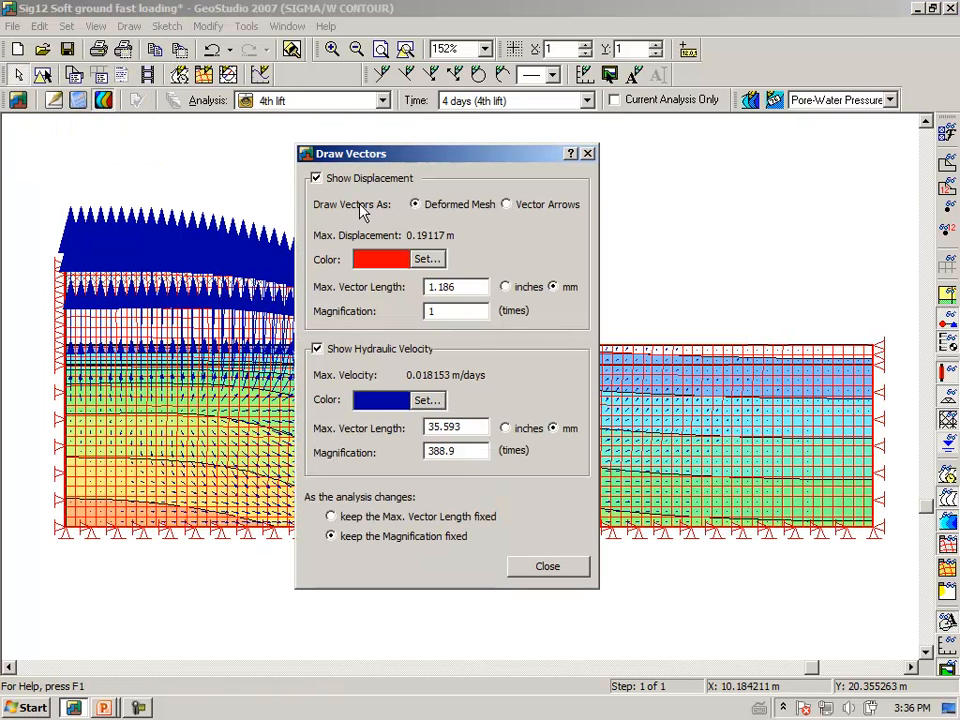
pyautogui.moveTo(465, 452); pyautogui.dragTo(384, 456)
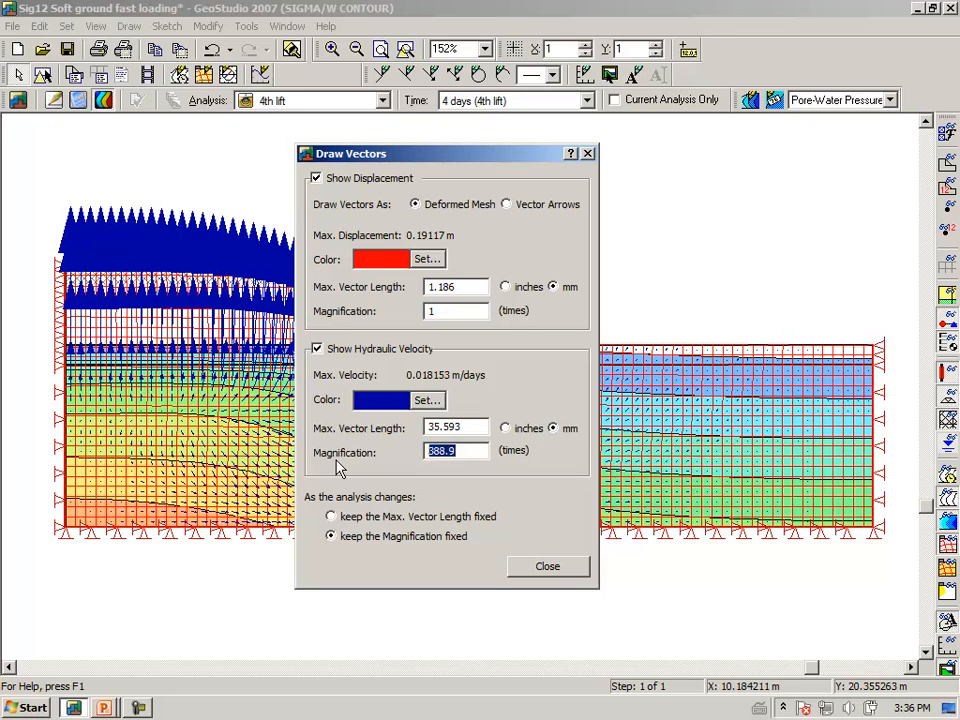
pyautogui.write('10')
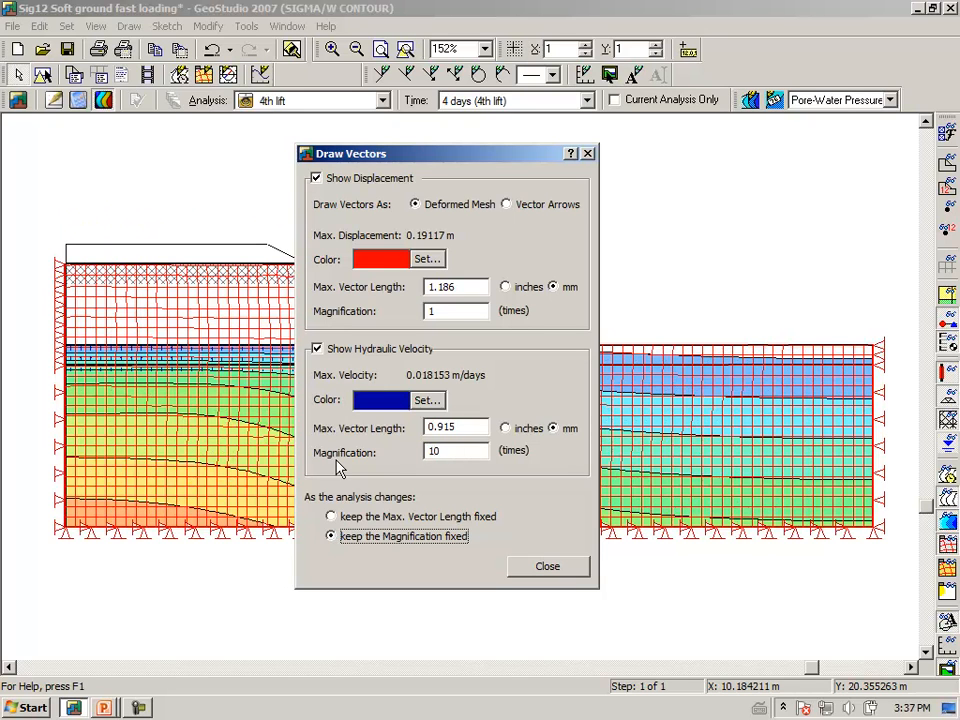
pyautogui.moveTo(451, 452); pyautogui.dragTo(399, 470)
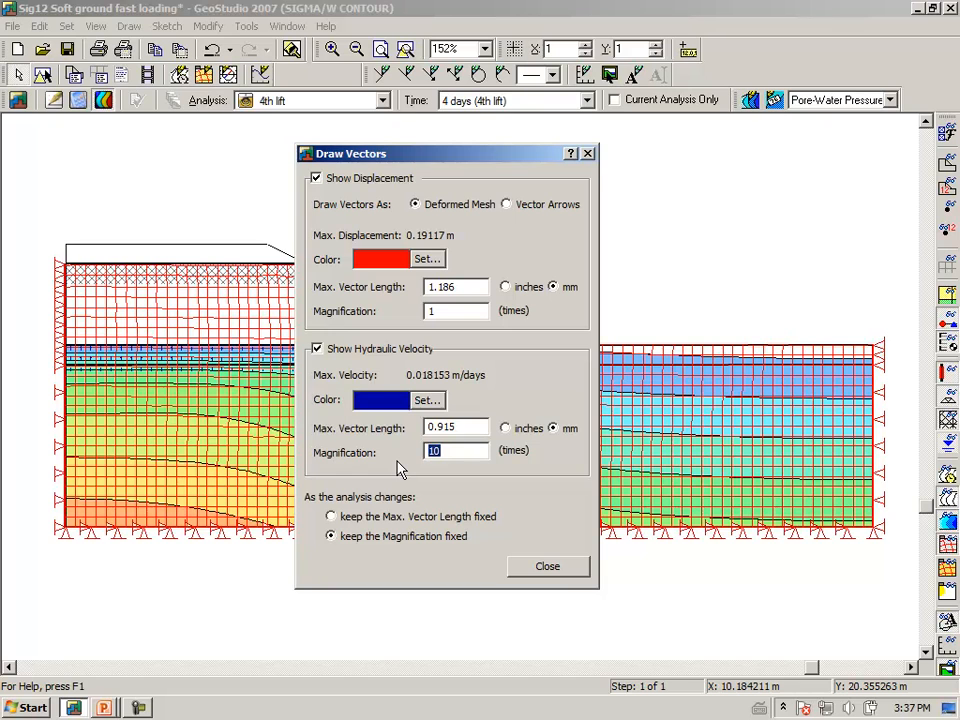
pyautogui.write('50')
pyautogui.press('Tab')
pyautogui.hotkey('shift', 'Tab')
pyautogui.write('100')
pyautogui.press('Tab')
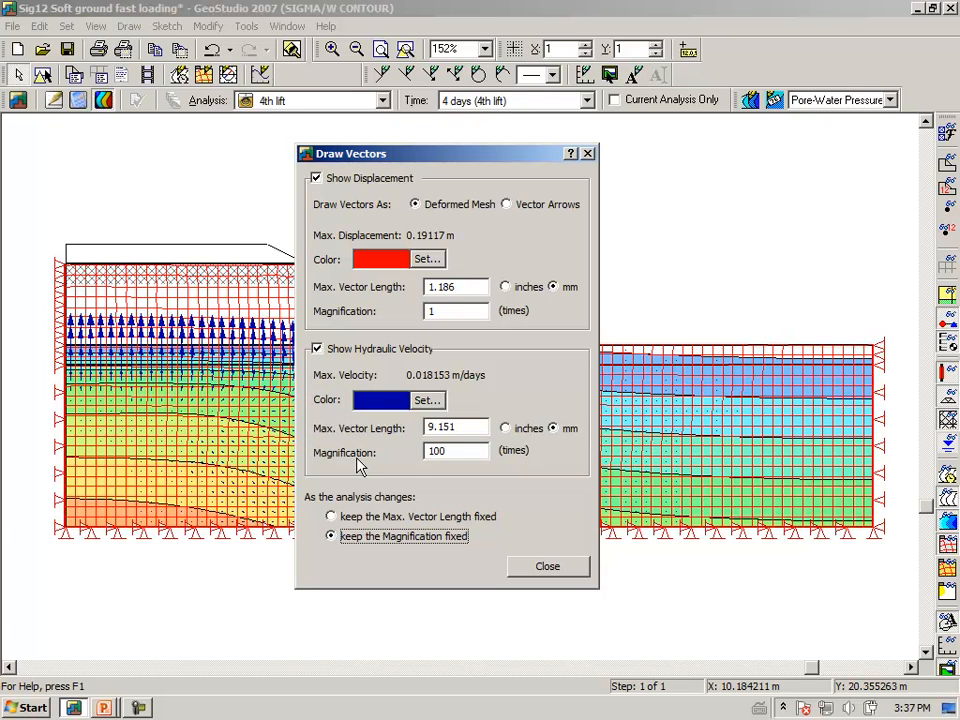
pyautogui.click(555, 568)
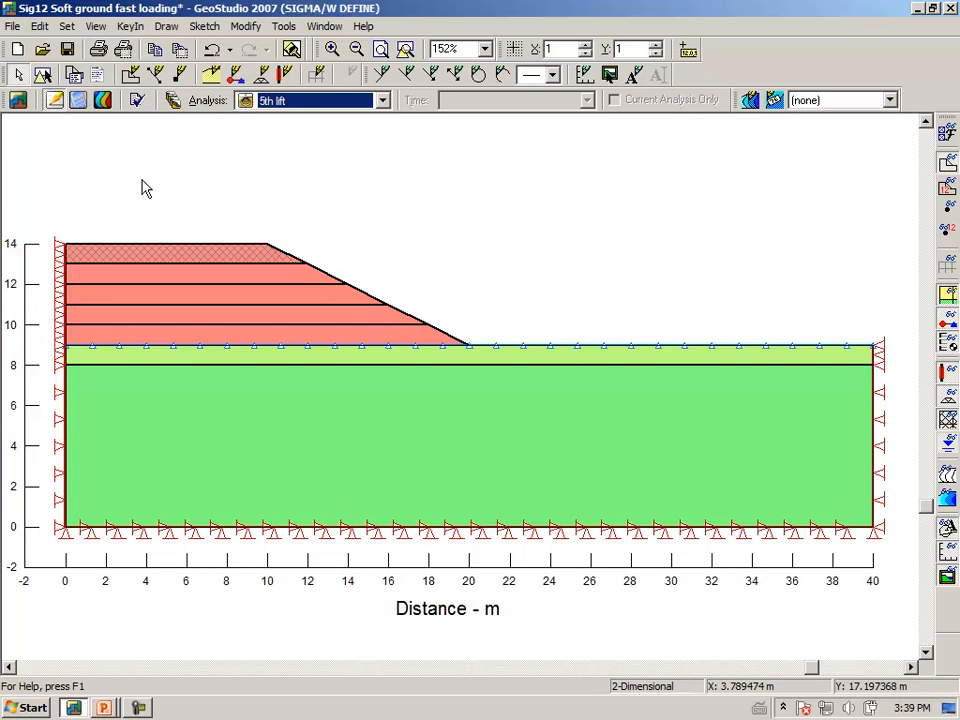
# Step: Switch to the PowerPoint slide show at the Soft ground consolidation slide
pyautogui.hotkey('alt', 'Tab')
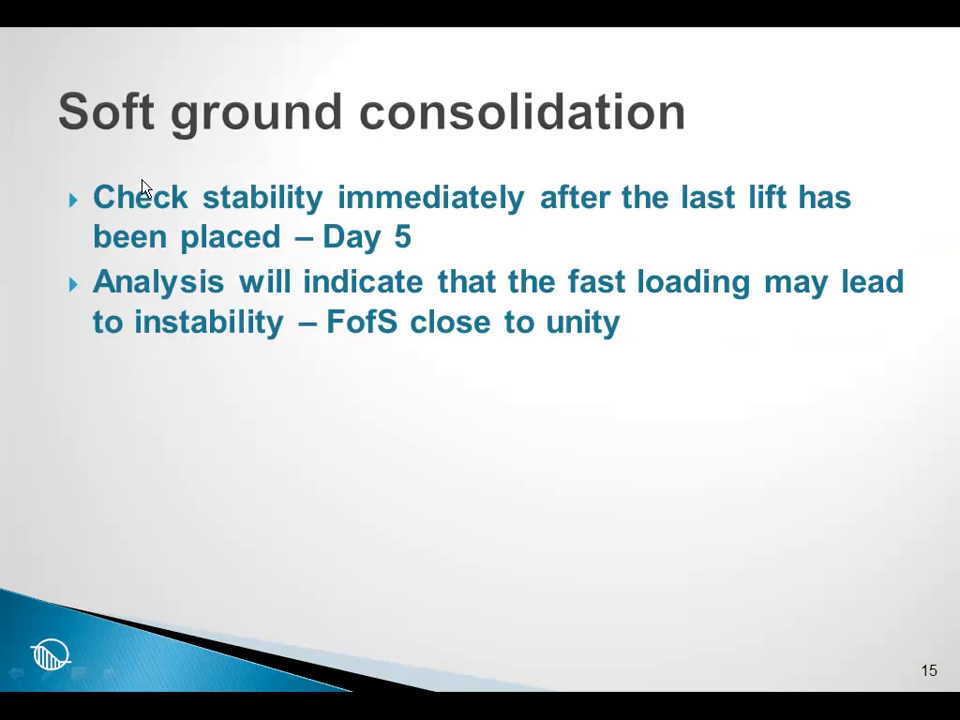